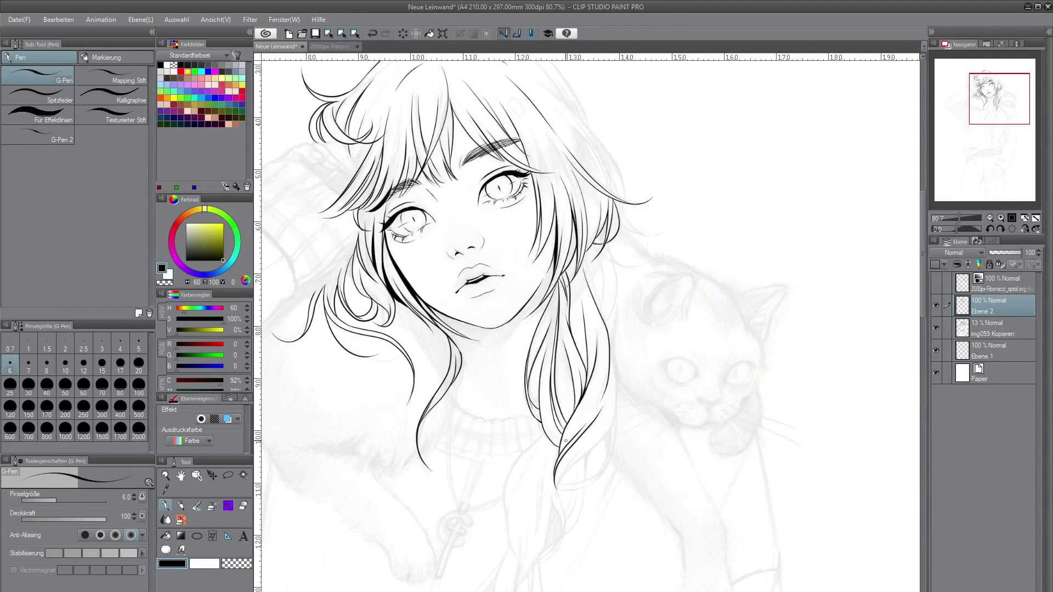
# Ink the upper braid's strands beside the neck with the G-Pen, down to the pointed end of its lowest lock.
pyautogui.moveTo(598, 310); pyautogui.dragTo(586, 245)
pyautogui.moveTo(616, 380); pyautogui.dragTo(600, 420)
pyautogui.moveTo(558, 492); pyautogui.dragTo(617, 384)
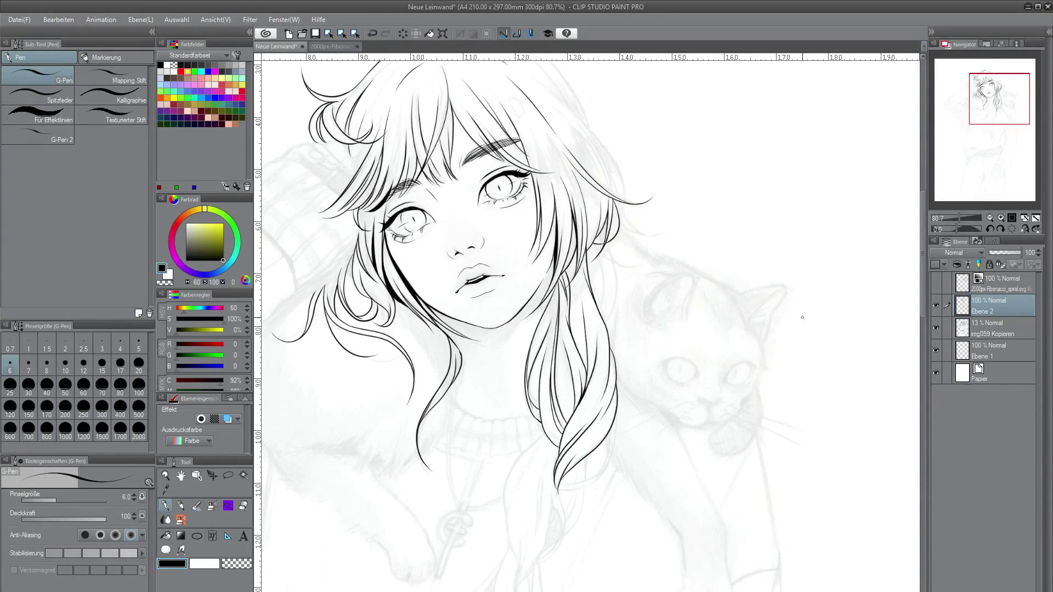
pyautogui.moveTo(600, 313); pyautogui.dragTo(596, 242)
# Ink the loose wisp by the shoulder, the outer hair contour, the crown strands and a strand beside the cheek.
pyautogui.moveTo(607, 280)
pyautogui.mouseDown()
pyautogui.moveTo(603, 315)
pyautogui.moveTo(666, 226)
pyautogui.mouseUp()
pyautogui.moveTo(616, 187)
pyautogui.mouseDown()
pyautogui.moveTo(559, 105)
pyautogui.moveTo(598, 139)
pyautogui.moveTo(560, 97)
pyautogui.mouseUp()
pyautogui.scroll(3, 532, 165)
pyautogui.moveTo(454, 162); pyautogui.dragTo(554, 214)
pyautogui.moveTo(507, 169); pyautogui.dragTo(591, 257)
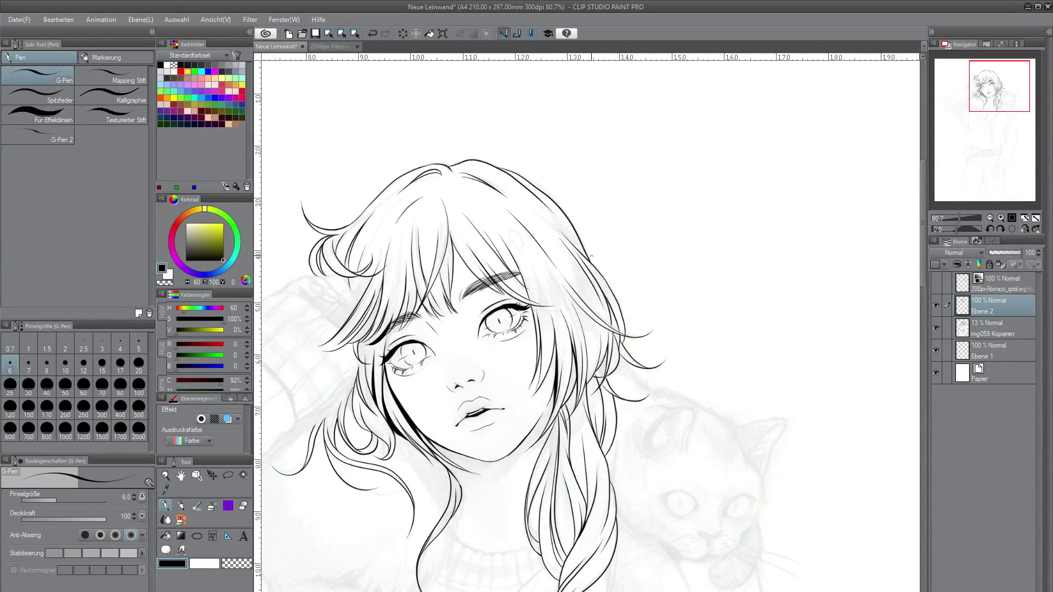
pyautogui.scroll(-5, 887, 381)
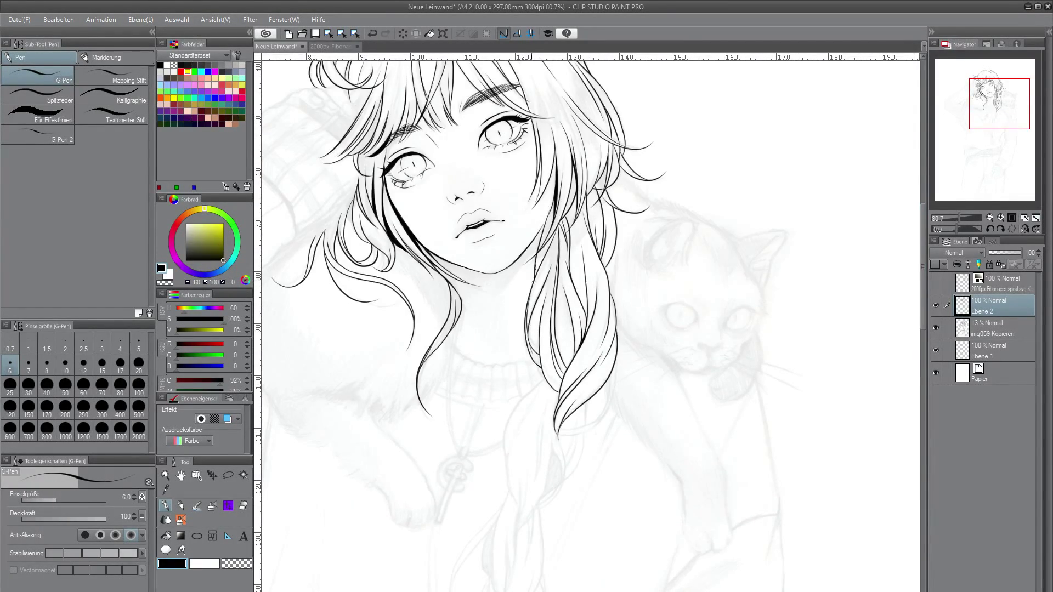
pyautogui.moveTo(542, 226); pyautogui.dragTo(555, 190)
# Draw the pendant's slanted shaft as two parallel lines with the Curve tool and close its end with the G-Pen.
pyautogui.scroll(-3, 625, 377)
pyautogui.press('u')
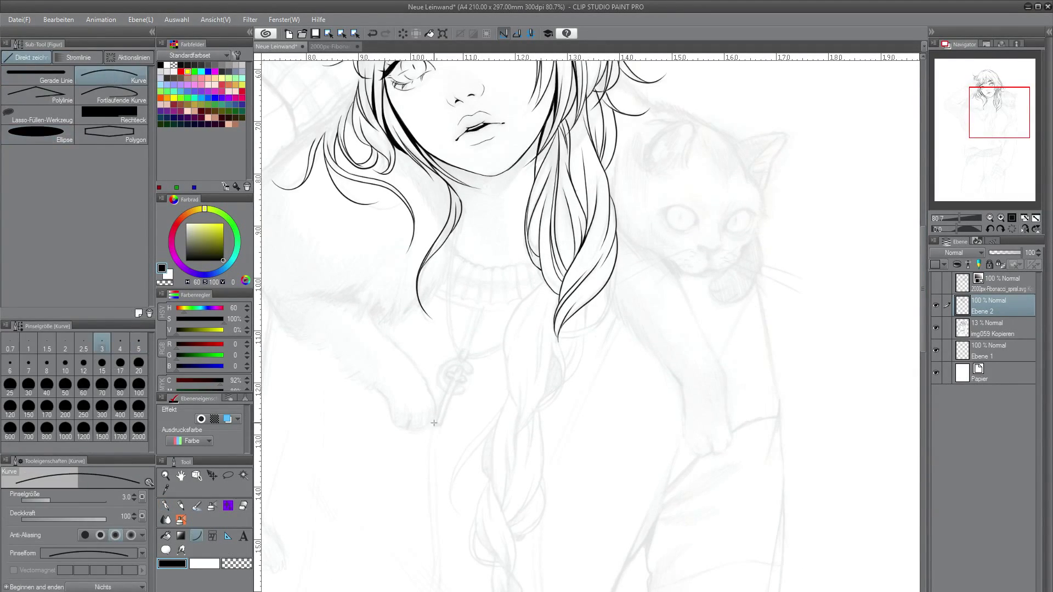
pyautogui.moveTo(434, 423); pyautogui.dragTo(463, 368)
pyautogui.click(444, 396)
pyautogui.click(446, 403)
pyautogui.press('p')
pyautogui.moveTo(435, 423); pyautogui.dragTo(438, 424)
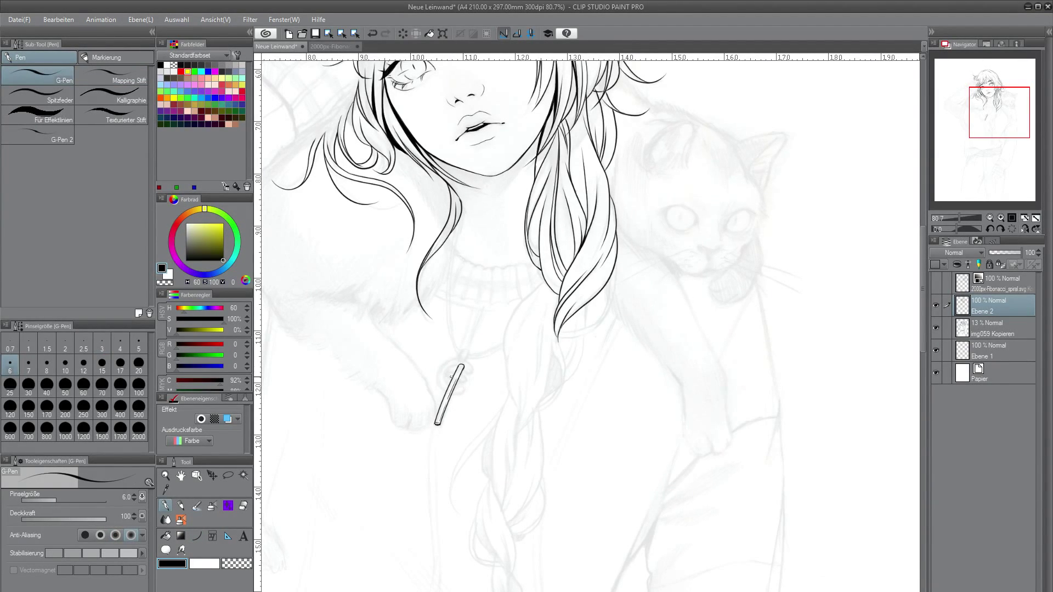
# Ink the pendant's crossbars, ring and top loop, clearing overlapping lines with transparent colour and undoing faulty strokes.
pyautogui.press('c')
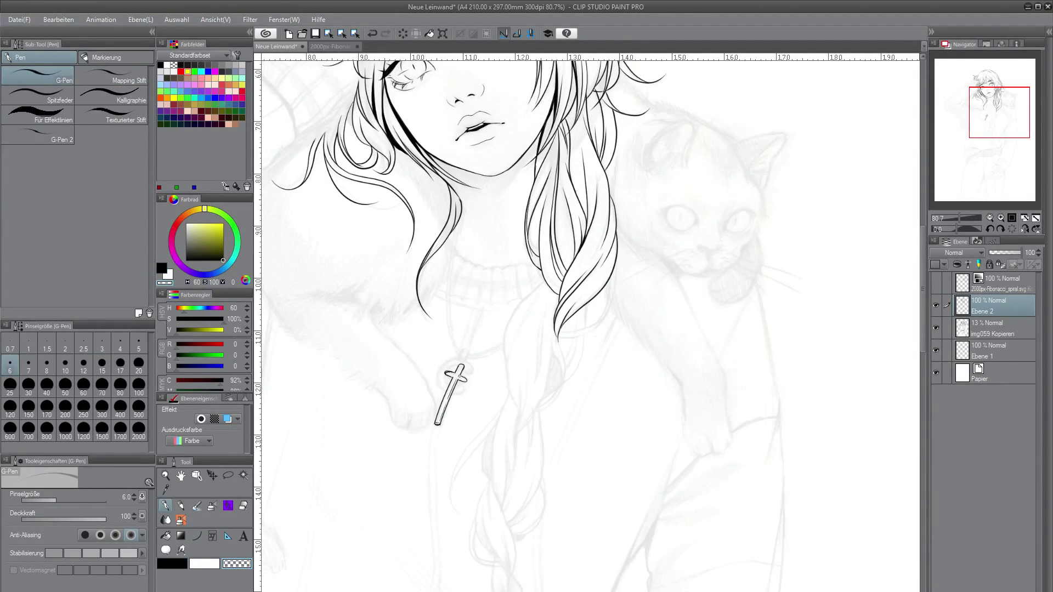
pyautogui.press('c')
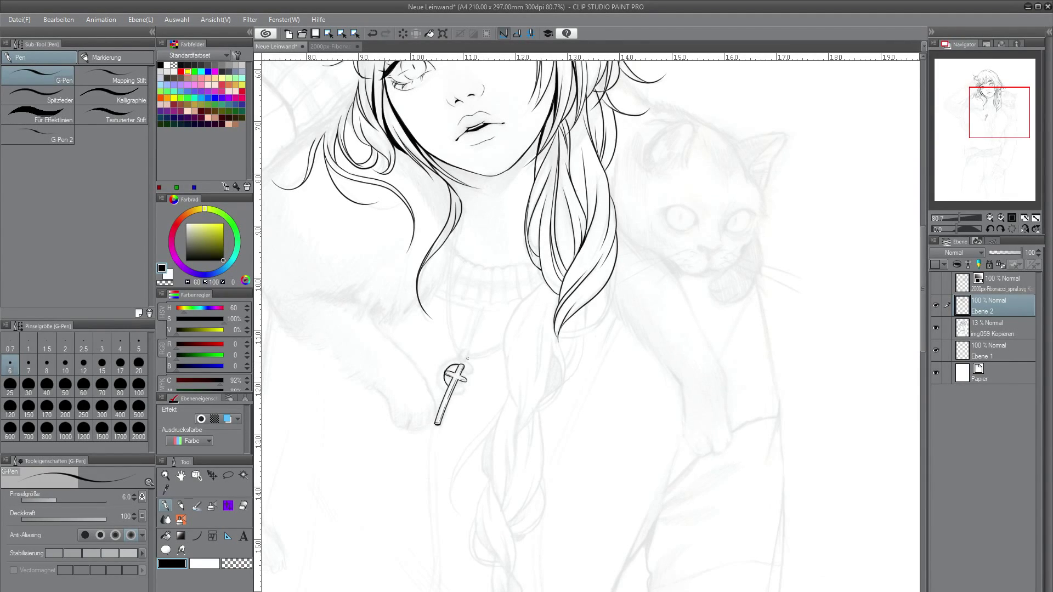
pyautogui.moveTo(469, 368)
pyautogui.mouseDown()
pyautogui.moveTo(443, 393)
pyautogui.moveTo(439, 383)
pyautogui.mouseUp()
pyautogui.hotkey('ctrl', 'z')
pyautogui.click(376, 34)
pyautogui.click(229, 506)
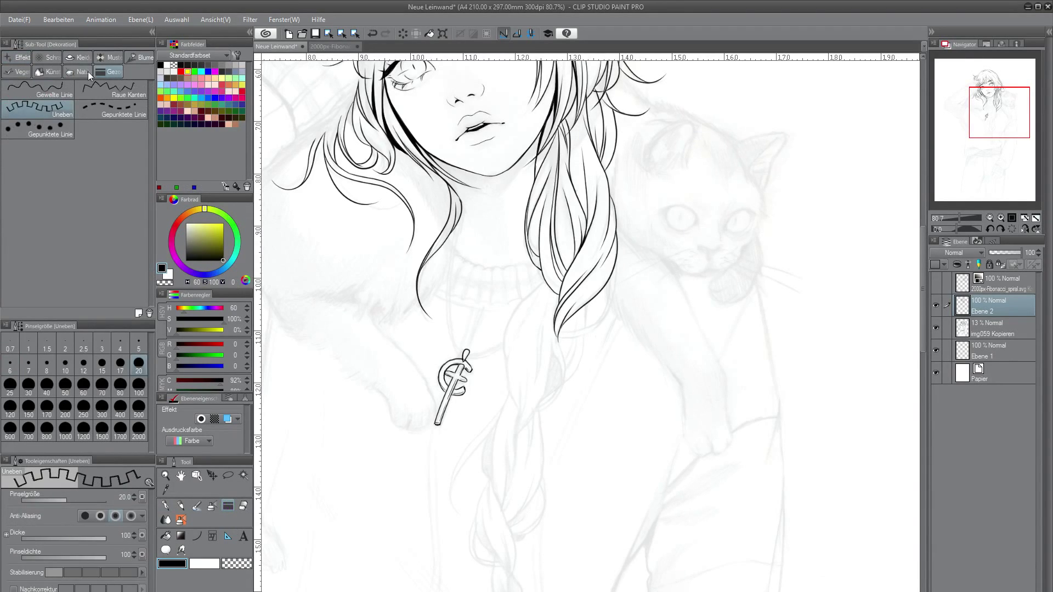
pyautogui.click(108, 71)
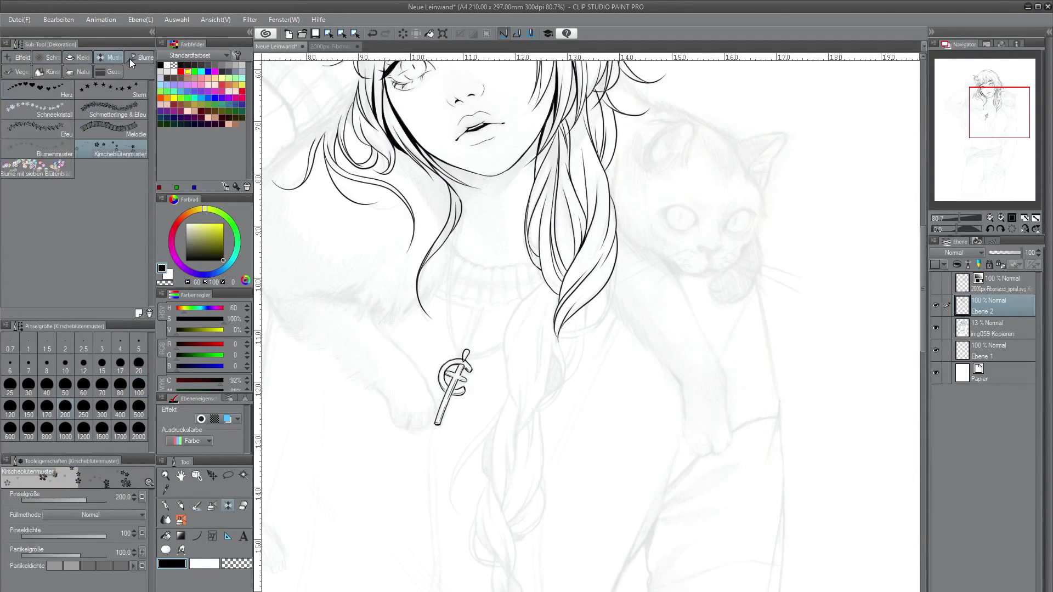
pyautogui.click(165, 505)
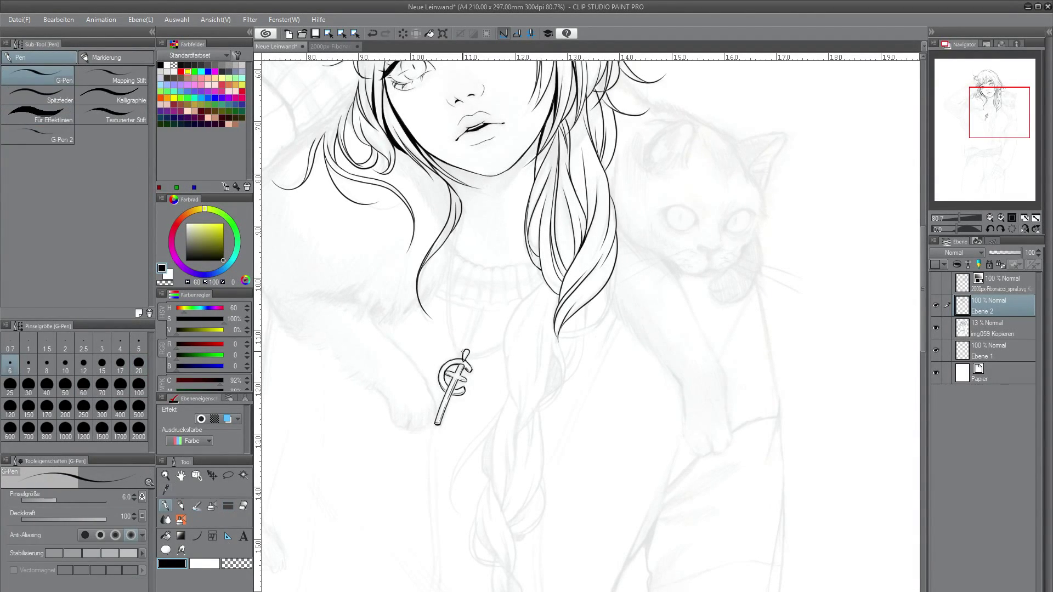
# Ink the necklace cord from the neck down to the pendant and across to the braid, undoing faulty strokes.
pyautogui.moveTo(464, 354); pyautogui.dragTo(451, 209)
pyautogui.moveTo(464, 351)
pyautogui.mouseDown()
pyautogui.moveTo(455, 256)
pyautogui.moveTo(466, 173)
pyautogui.mouseUp()
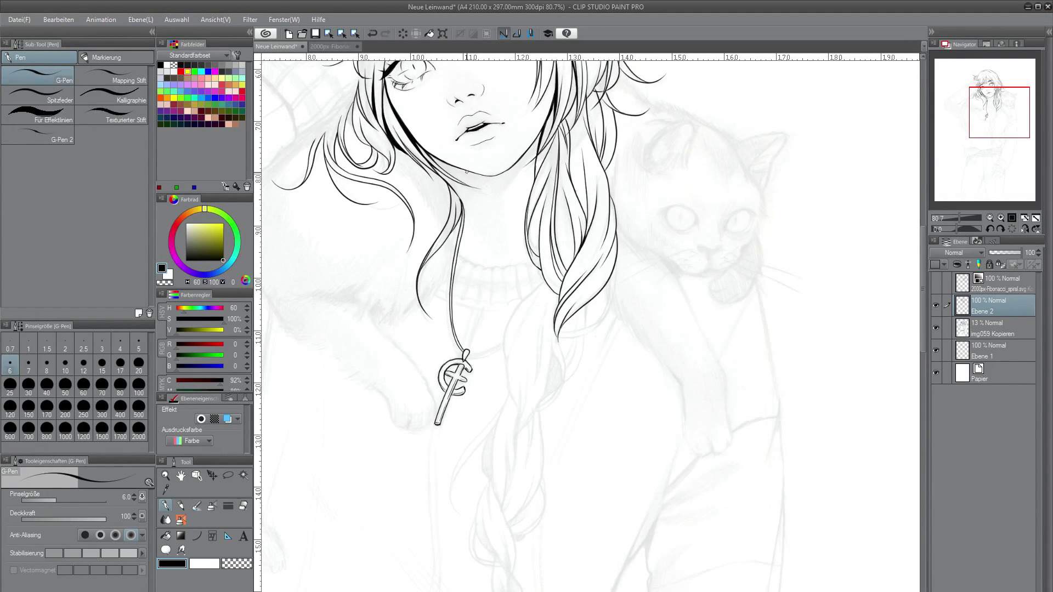
pyautogui.moveTo(451, 292)
pyautogui.mouseDown()
pyautogui.moveTo(466, 210)
pyautogui.moveTo(456, 339)
pyautogui.moveTo(459, 220)
pyautogui.mouseUp()
pyautogui.click(372, 34)
pyautogui.click(373, 34)
pyautogui.moveTo(470, 356); pyautogui.dragTo(503, 343)
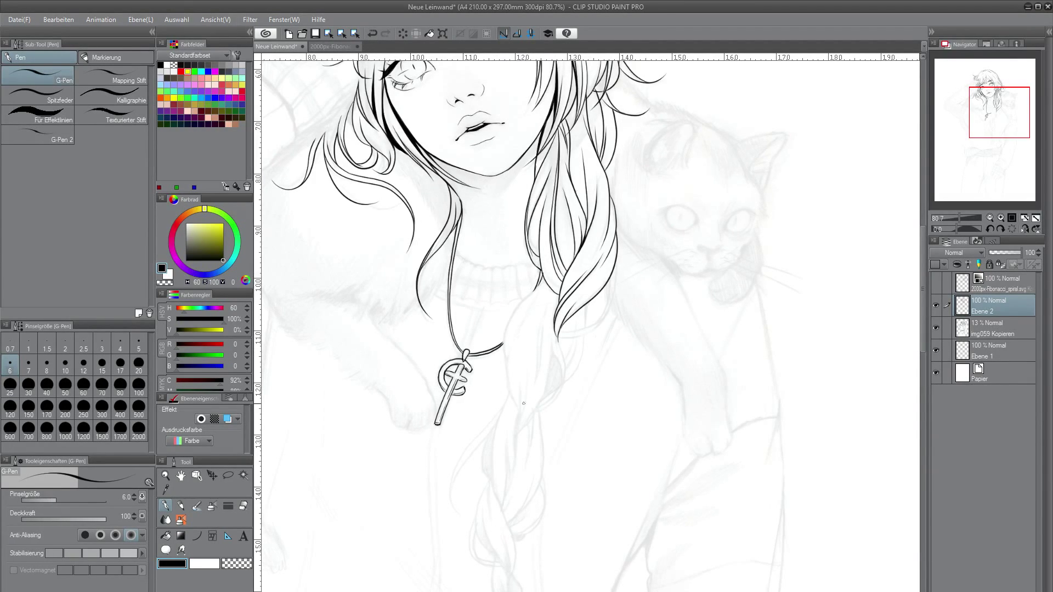
# Ink the braid's next lock beside the pendant, with its outer contour and inner strand lines ending in a point.
pyautogui.moveTo(519, 417); pyautogui.dragTo(545, 290)
pyautogui.moveTo(508, 367); pyautogui.dragTo(553, 277)
pyautogui.moveTo(515, 432); pyautogui.dragTo(525, 387)
pyautogui.moveTo(518, 365); pyautogui.dragTo(522, 421)
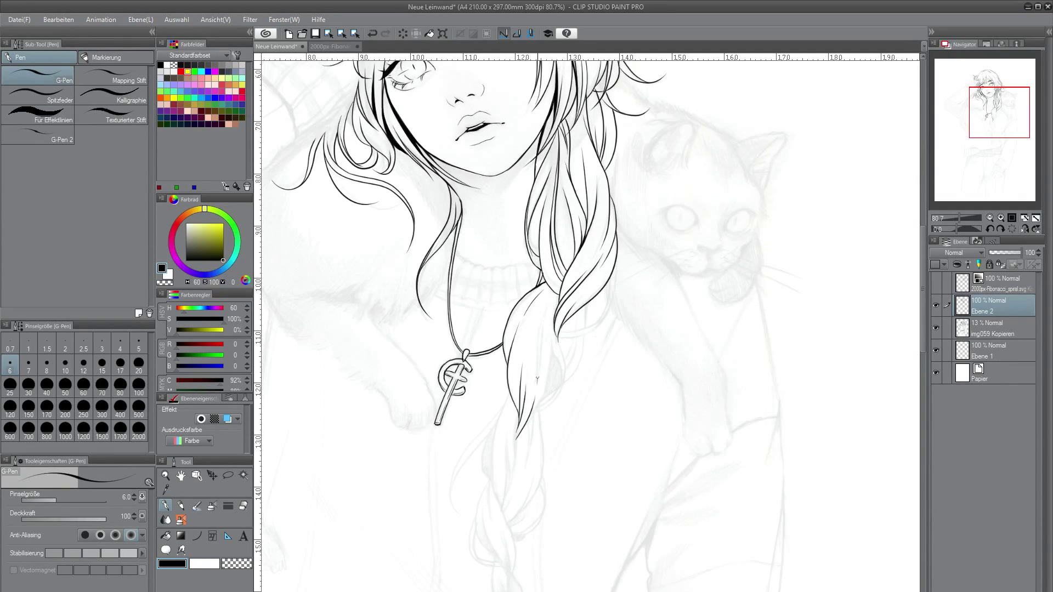
# Ink the overlapping strands on the side of the braid's middle section facing away from the pendant.
pyautogui.moveTo(537, 379); pyautogui.dragTo(547, 302)
pyautogui.moveTo(527, 425)
pyautogui.mouseDown()
pyautogui.moveTo(551, 343)
pyautogui.moveTo(565, 331)
pyautogui.mouseUp()
pyautogui.moveTo(560, 400)
pyautogui.mouseDown()
pyautogui.moveTo(550, 356)
pyautogui.moveTo(562, 383)
pyautogui.moveTo(611, 278)
pyautogui.mouseUp()
pyautogui.moveTo(570, 335); pyautogui.dragTo(617, 260)
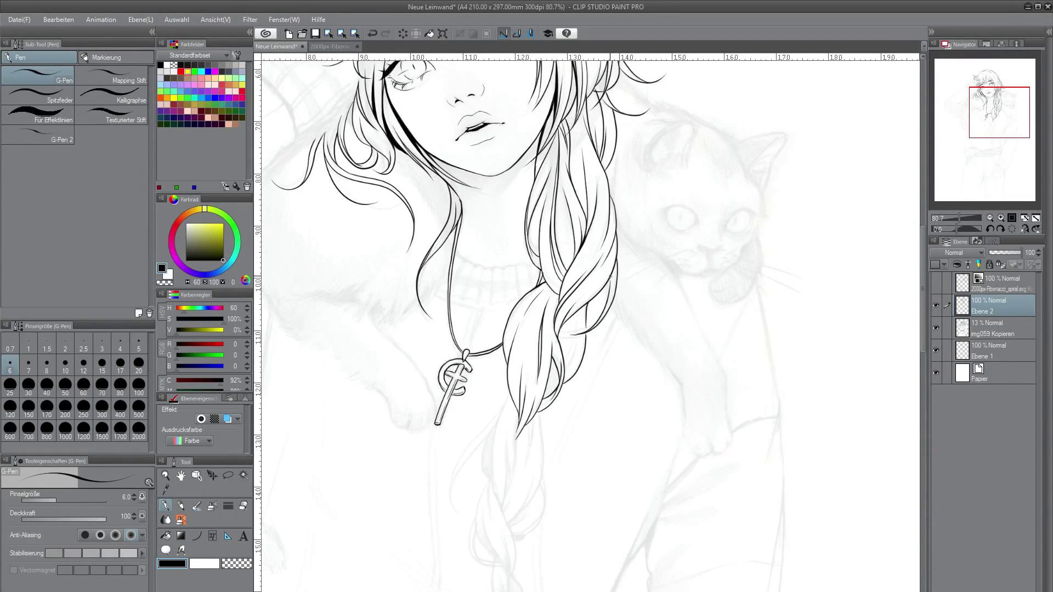
pyautogui.moveTo(571, 331); pyautogui.dragTo(588, 330)
# Ink the interwoven locks of the braid's lower section over the sketch, with contours and inner strand lines.
pyautogui.scroll(-3, 515, 286)
pyautogui.moveTo(492, 368)
pyautogui.mouseDown()
pyautogui.moveTo(510, 257)
pyautogui.moveTo(516, 286)
pyautogui.mouseUp()
pyautogui.moveTo(506, 389); pyautogui.dragTo(545, 306)
pyautogui.moveTo(543, 307); pyautogui.dragTo(540, 275)
pyautogui.moveTo(524, 335); pyautogui.dragTo(531, 289)
pyautogui.moveTo(529, 311); pyautogui.dragTo(532, 284)
pyautogui.moveTo(483, 363)
pyautogui.mouseDown()
pyautogui.moveTo(494, 414)
pyautogui.moveTo(488, 338)
pyautogui.mouseUp()
pyautogui.moveTo(513, 437); pyautogui.dragTo(498, 364)
pyautogui.moveTo(494, 420)
pyautogui.mouseDown()
pyautogui.moveTo(476, 388)
pyautogui.moveTo(484, 430)
pyautogui.moveTo(474, 382)
pyautogui.moveTo(489, 345)
pyautogui.mouseUp()
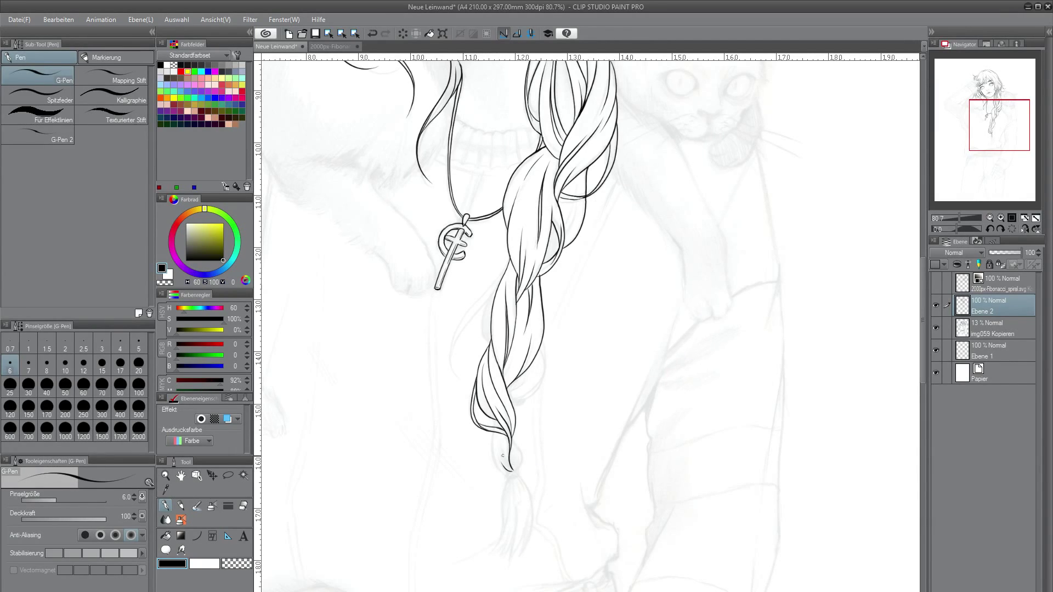
# Ink the braid's last lock, a loose curved strand beside it, the hair tie and the tassel.
pyautogui.moveTo(512, 472); pyautogui.dragTo(516, 441)
pyautogui.moveTo(519, 402)
pyautogui.mouseDown()
pyautogui.moveTo(538, 344)
pyautogui.moveTo(542, 354)
pyautogui.moveTo(485, 306)
pyautogui.moveTo(496, 287)
pyautogui.mouseUp()
pyautogui.moveTo(510, 265)
pyautogui.mouseDown()
pyautogui.moveTo(459, 387)
pyautogui.moveTo(501, 283)
pyautogui.mouseUp()
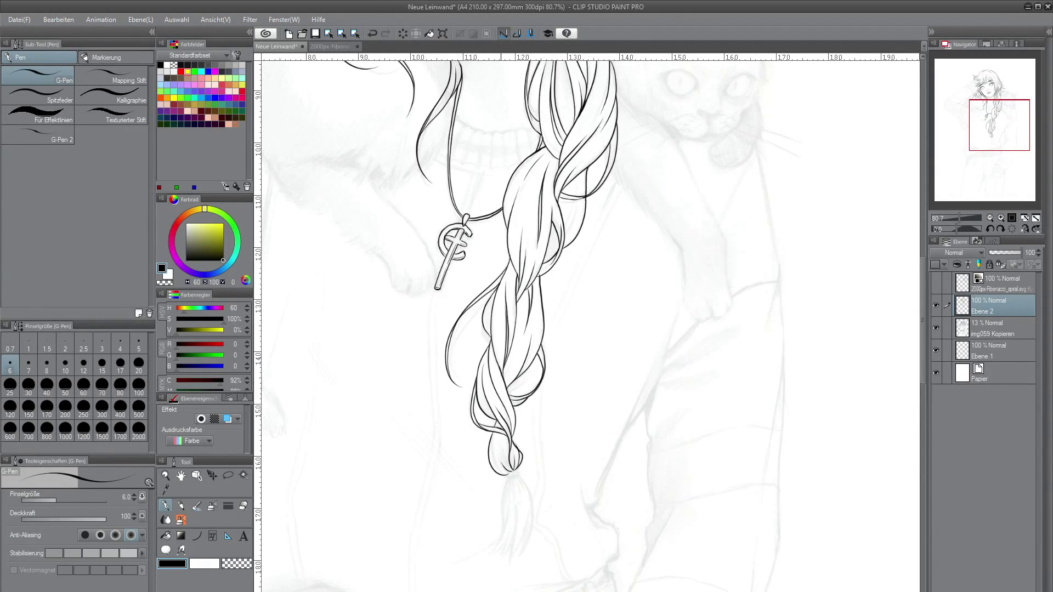
pyautogui.moveTo(508, 482)
pyautogui.mouseDown()
pyautogui.moveTo(484, 550)
pyautogui.moveTo(521, 527)
pyautogui.moveTo(532, 499)
pyautogui.moveTo(535, 520)
pyautogui.mouseUp()
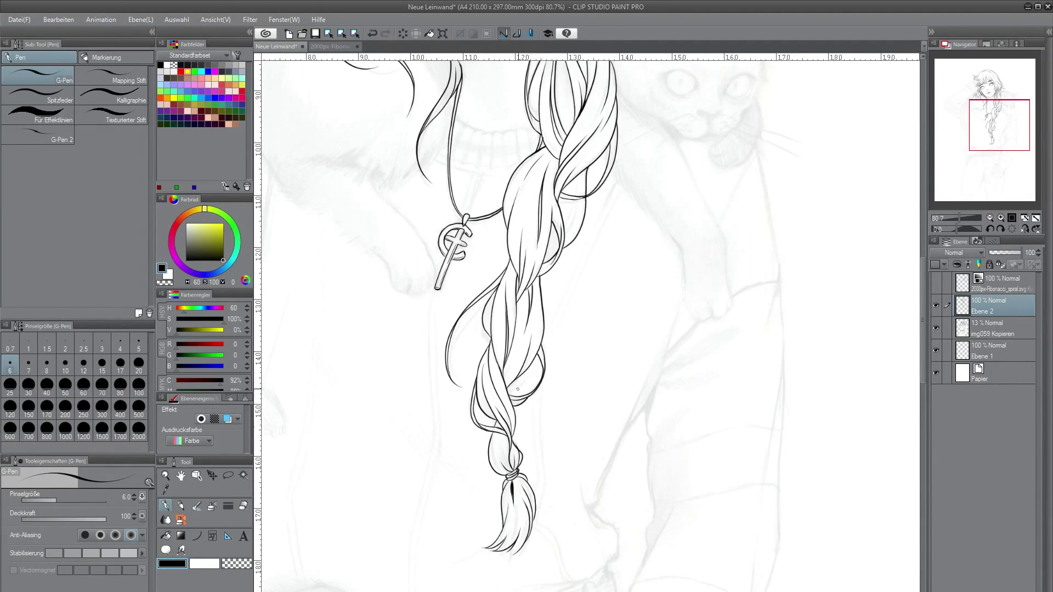
# Close the gaps between the lower braid's strands with pen lines and fill them with black.
pyautogui.moveTo(510, 396); pyautogui.dragTo(535, 365)
pyautogui.moveTo(573, 206); pyautogui.dragTo(556, 240)
pyautogui.press('g')
pyautogui.click(552, 242)
pyautogui.click(541, 217)
pyautogui.click(499, 426)
pyautogui.click(524, 377)
pyautogui.click(488, 313)
pyautogui.press('p')
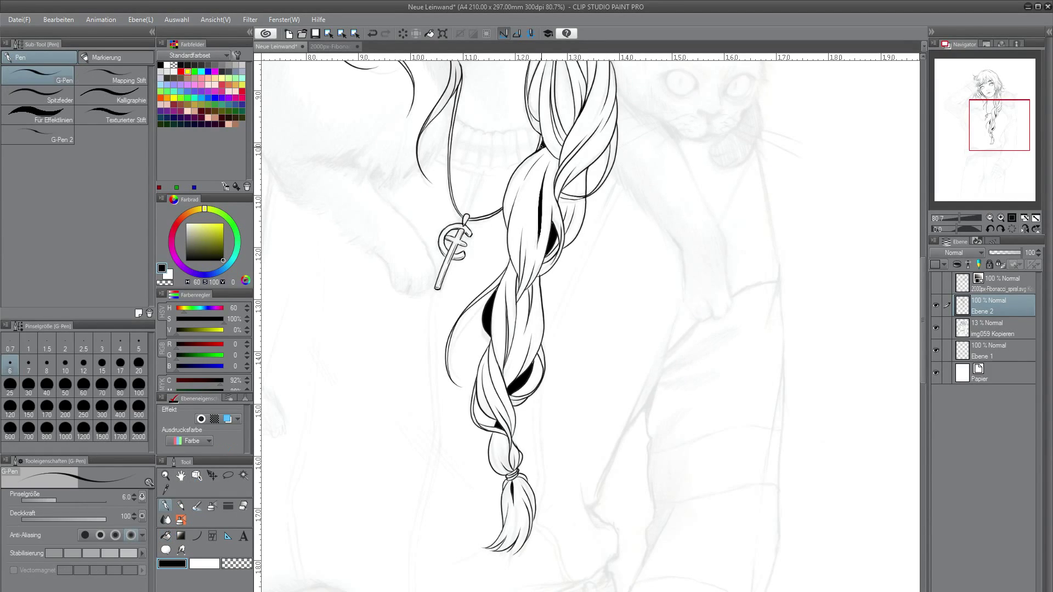
# Fill the gaps between the hair strands around the face and at the braid's start with black.
pyautogui.scroll(5, 550, 208)
pyautogui.press('g')
pyautogui.click(550, 208)
pyautogui.press('p')
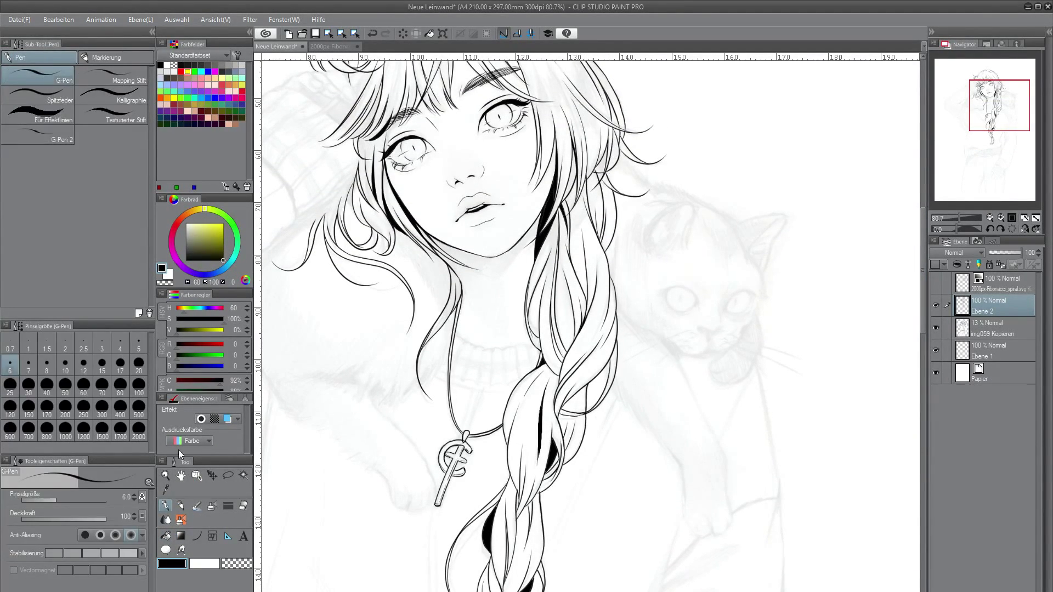
pyautogui.press('g')
pyautogui.click(574, 162)
pyautogui.click(362, 179)
pyautogui.press('p')
# Strengthen the dark shadow strokes in the upper braid and in the hair strands beside the eye and cheek.
pyautogui.scroll(-1, 647, 231)
pyautogui.scroll(1, 648, 230)
pyautogui.moveTo(550, 303); pyautogui.dragTo(545, 337)
pyautogui.moveTo(548, 312); pyautogui.dragTo(545, 328)
pyautogui.scroll(-2, 631, 184)
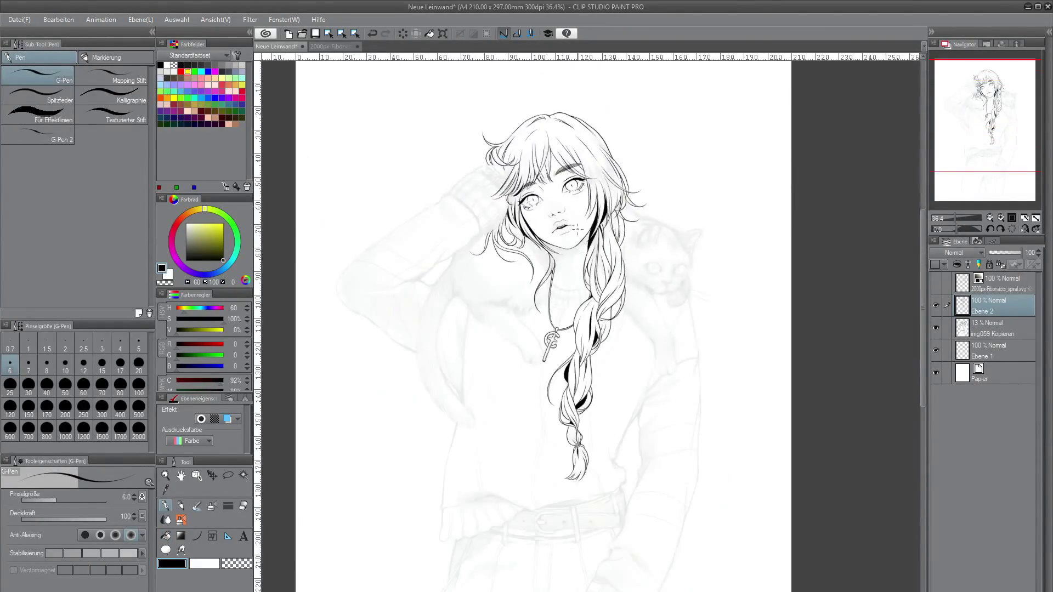
pyautogui.scroll(3, 527, 187)
pyautogui.moveTo(503, 247); pyautogui.dragTo(519, 294)
pyautogui.moveTo(509, 202); pyautogui.dragTo(505, 232)
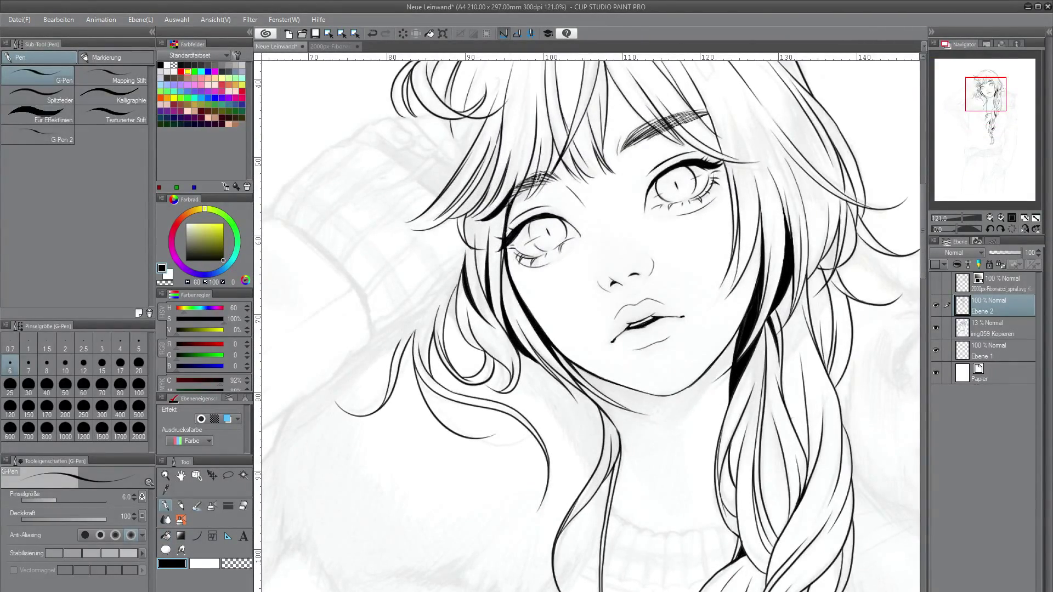
pyautogui.scroll(-4, 633, 261)
pyautogui.scroll(3, 628, 271)
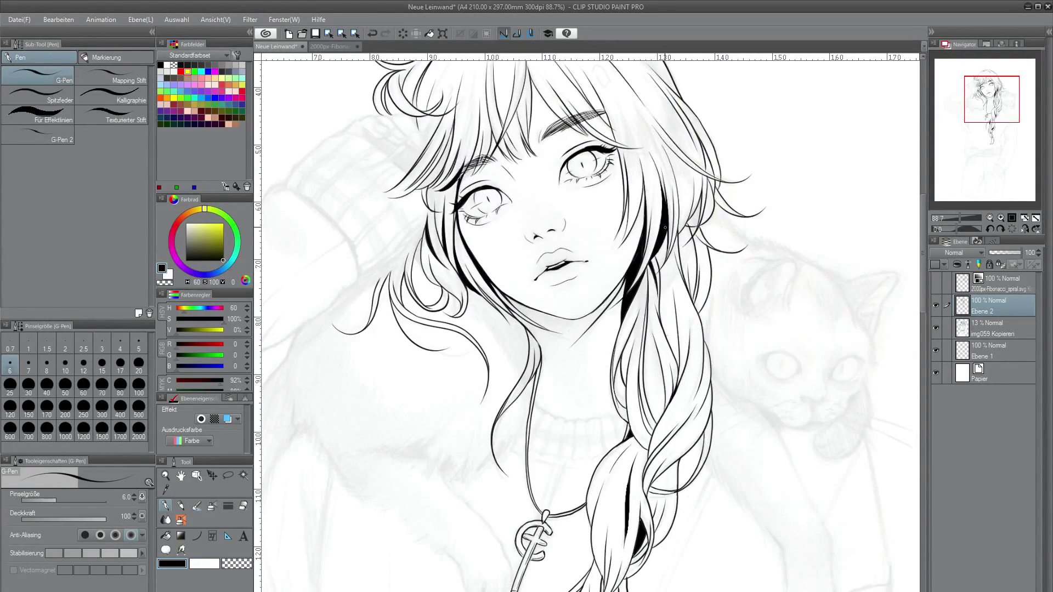
pyautogui.scroll(-3, 665, 227)
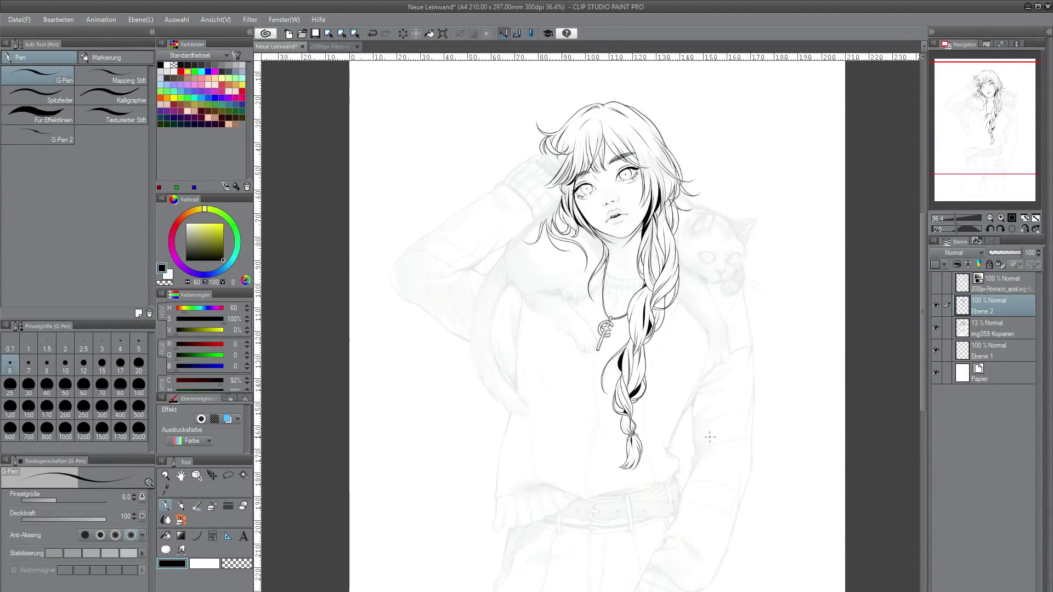
# Ink the sweater's side contour down to the belt and the inner sleeve edge, with black shadows where they meet.
pyautogui.scroll(3, 711, 482)
pyautogui.moveTo(630, 490)
pyautogui.mouseDown()
pyautogui.moveTo(659, 464)
pyautogui.moveTo(628, 419)
pyautogui.mouseUp()
pyautogui.moveTo(654, 370); pyautogui.dragTo(688, 293)
pyautogui.moveTo(662, 349)
pyautogui.mouseDown()
pyautogui.moveTo(706, 282)
pyautogui.moveTo(721, 215)
pyautogui.mouseUp()
pyautogui.moveTo(689, 311); pyautogui.dragTo(708, 260)
pyautogui.moveTo(687, 330); pyautogui.dragTo(706, 273)
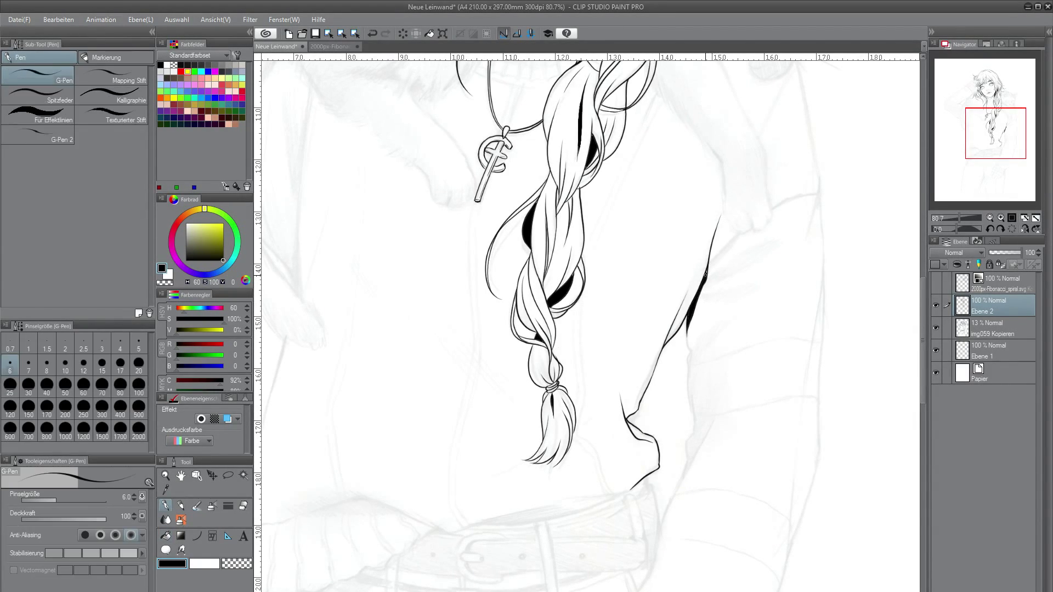
pyautogui.moveTo(691, 351)
pyautogui.mouseDown()
pyautogui.moveTo(694, 432)
pyautogui.moveTo(678, 491)
pyautogui.moveTo(725, 399)
pyautogui.mouseUp()
pyautogui.press('x')
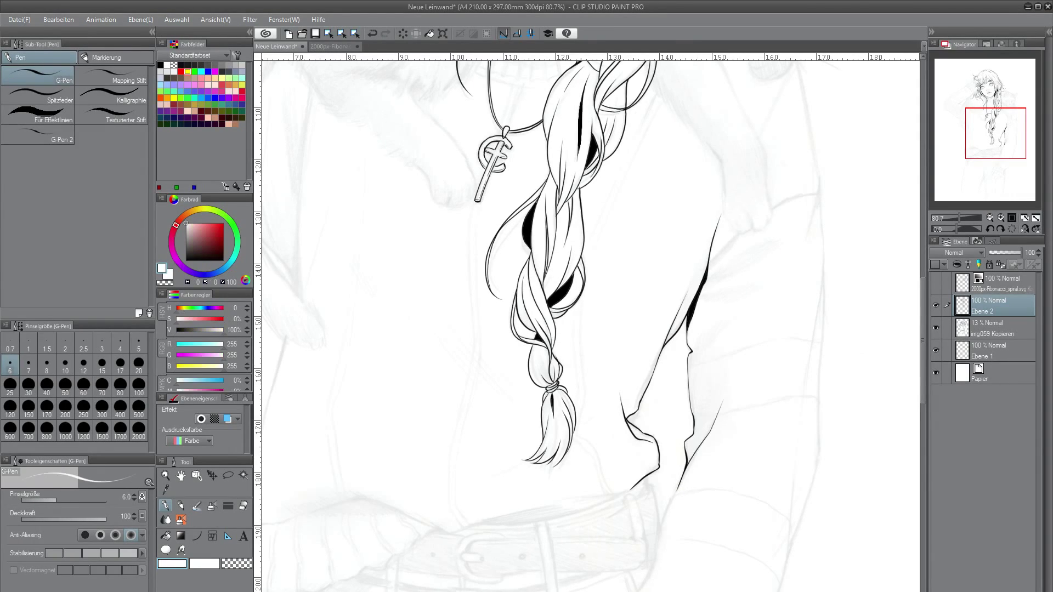
pyautogui.press('x')
# Ink short fur strokes along the underside of the cat's body near the necklace cord.
pyautogui.scroll(-5, 483, 386)
pyautogui.scroll(5, 436, 231)
pyautogui.moveTo(498, 356); pyautogui.dragTo(514, 345)
pyautogui.moveTo(503, 357); pyautogui.dragTo(524, 342)
pyautogui.moveTo(520, 356); pyautogui.dragTo(532, 336)
pyautogui.moveTo(514, 359); pyautogui.dragTo(551, 336)
# Ink dense dark fur strokes below the girl's jaw and fill the area between them and the hair with black.
pyautogui.moveTo(534, 196); pyautogui.dragTo(579, 255)
pyautogui.moveTo(555, 210); pyautogui.dragTo(566, 235)
pyautogui.moveTo(533, 195)
pyautogui.mouseDown()
pyautogui.moveTo(557, 220)
pyautogui.moveTo(574, 212)
pyautogui.mouseUp()
pyautogui.moveTo(542, 173); pyautogui.dragTo(570, 211)
pyautogui.moveTo(546, 192); pyautogui.dragTo(560, 213)
pyautogui.moveTo(549, 201); pyautogui.dragTo(560, 217)
pyautogui.press('g')
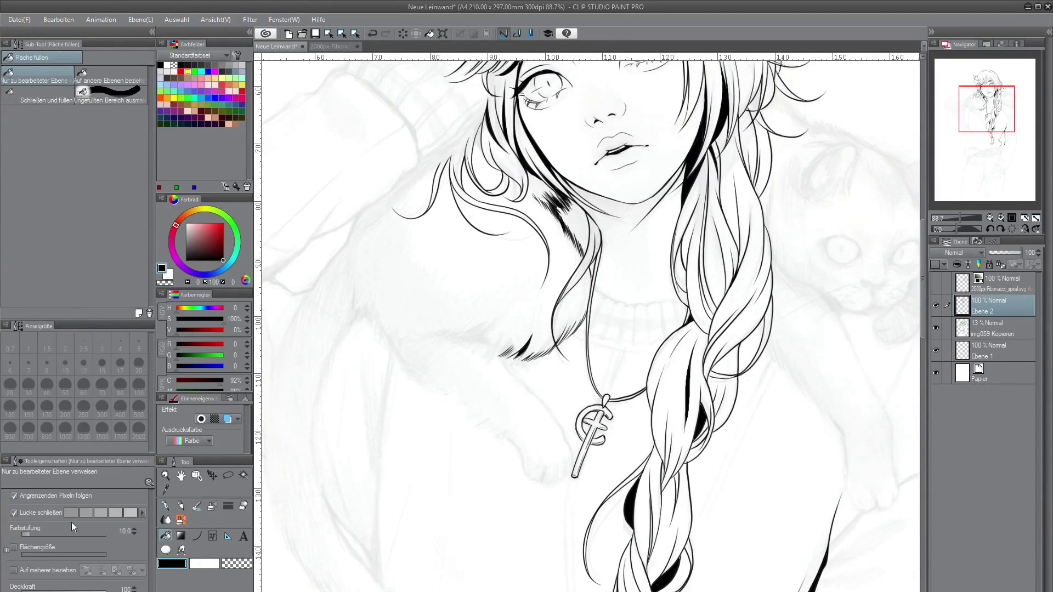
pyautogui.click(575, 225)
pyautogui.click(585, 221)
pyautogui.click(592, 268)
pyautogui.press('p')
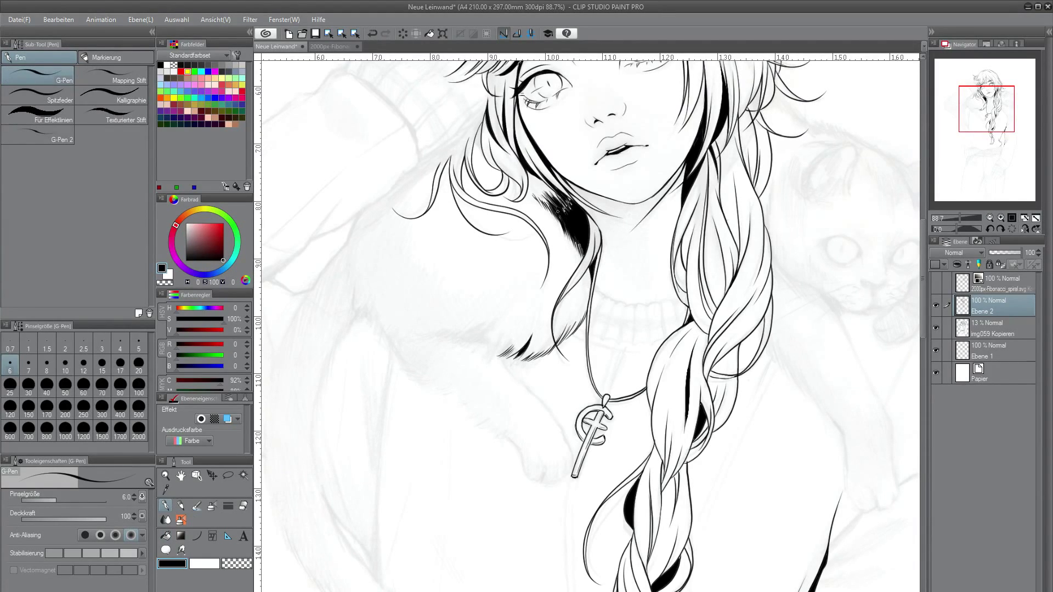
# Set the G-Pen brush size to 17 and thicken the dark fur strokes below the girl's jaw.
pyautogui.press(']')
pyautogui.press(']')
pyautogui.press(']')
pyautogui.press(']')
pyautogui.press(']')
pyautogui.press(']')
pyautogui.moveTo(554, 194)
pyautogui.mouseDown()
pyautogui.moveTo(570, 214)
pyautogui.moveTo(572, 205)
pyautogui.mouseUp()
pyautogui.moveTo(559, 204); pyautogui.dragTo(568, 214)
# Ink the thick, dark fur tufts along the crease between the cat's body and foreleg.
pyautogui.moveTo(493, 353)
pyautogui.mouseDown()
pyautogui.moveTo(505, 343)
pyautogui.moveTo(498, 328)
pyautogui.mouseUp()
pyautogui.moveTo(471, 342)
pyautogui.mouseDown()
pyautogui.moveTo(488, 332)
pyautogui.moveTo(478, 333)
pyautogui.mouseUp()
pyautogui.moveTo(435, 337); pyautogui.dragTo(485, 325)
pyautogui.moveTo(470, 344); pyautogui.dragTo(500, 327)
pyautogui.moveTo(427, 339); pyautogui.dragTo(446, 334)
# Ink both edges of the cat's hanging foreleg down to the paw, with fur tufts along its lower edge.
pyautogui.moveTo(500, 354); pyautogui.dragTo(571, 451)
pyautogui.moveTo(526, 386); pyautogui.dragTo(539, 400)
pyautogui.moveTo(502, 357); pyautogui.dragTo(515, 354)
pyautogui.moveTo(572, 334); pyautogui.dragTo(584, 310)
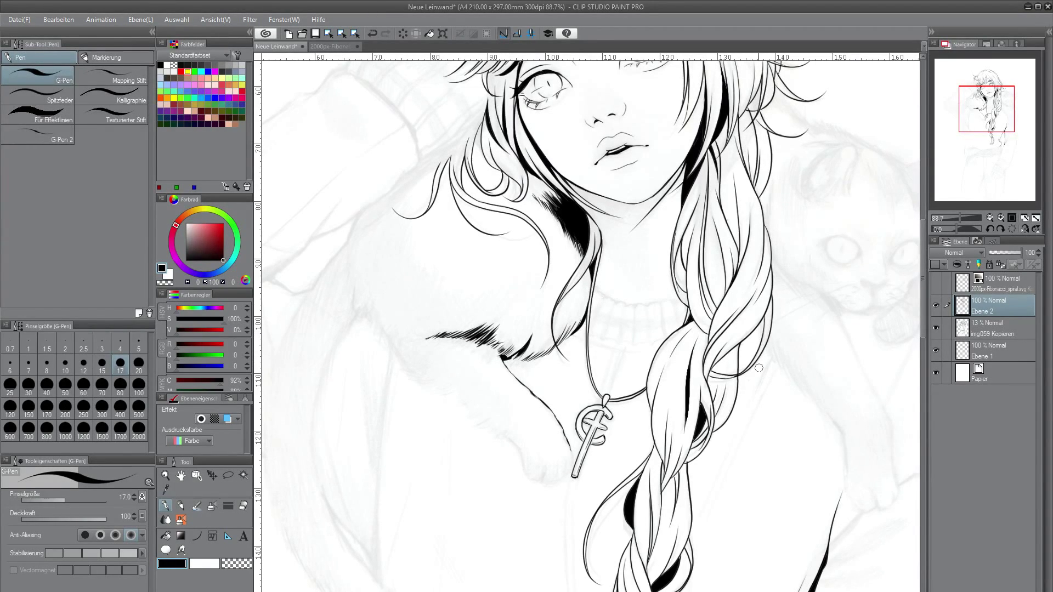
pyautogui.moveTo(433, 384)
pyautogui.mouseDown()
pyautogui.moveTo(392, 351)
pyautogui.moveTo(401, 354)
pyautogui.mouseUp()
pyautogui.moveTo(427, 383)
pyautogui.mouseDown()
pyautogui.moveTo(488, 410)
pyautogui.moveTo(544, 483)
pyautogui.moveTo(572, 463)
pyautogui.mouseUp()
# Ink the cat's outer body contour above the foreleg with thick, short fur strokes.
pyautogui.moveTo(387, 346)
pyautogui.mouseDown()
pyautogui.moveTo(395, 322)
pyautogui.moveTo(387, 338)
pyautogui.moveTo(374, 327)
pyautogui.mouseUp()
pyautogui.moveTo(383, 335); pyautogui.dragTo(361, 298)
pyautogui.moveTo(364, 319); pyautogui.dragTo(349, 262)
pyautogui.moveTo(376, 334); pyautogui.dragTo(368, 315)
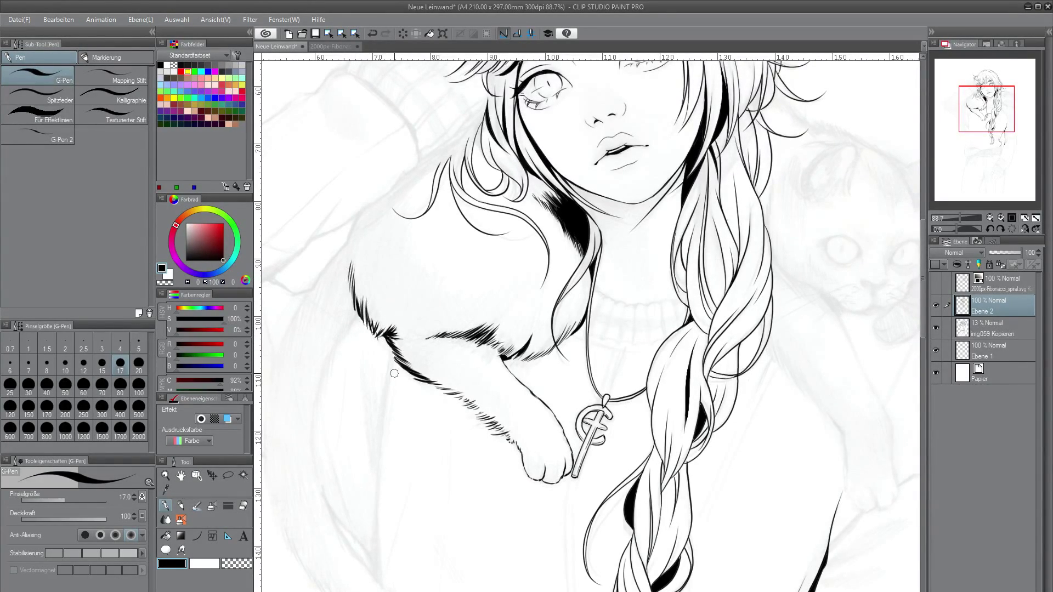
# Set the brush size to 10 and ink the cat's upper back contour and a strand in the nearby hair.
pyautogui.scroll(-3, 454, 286)
pyautogui.scroll(3, 448, 246)
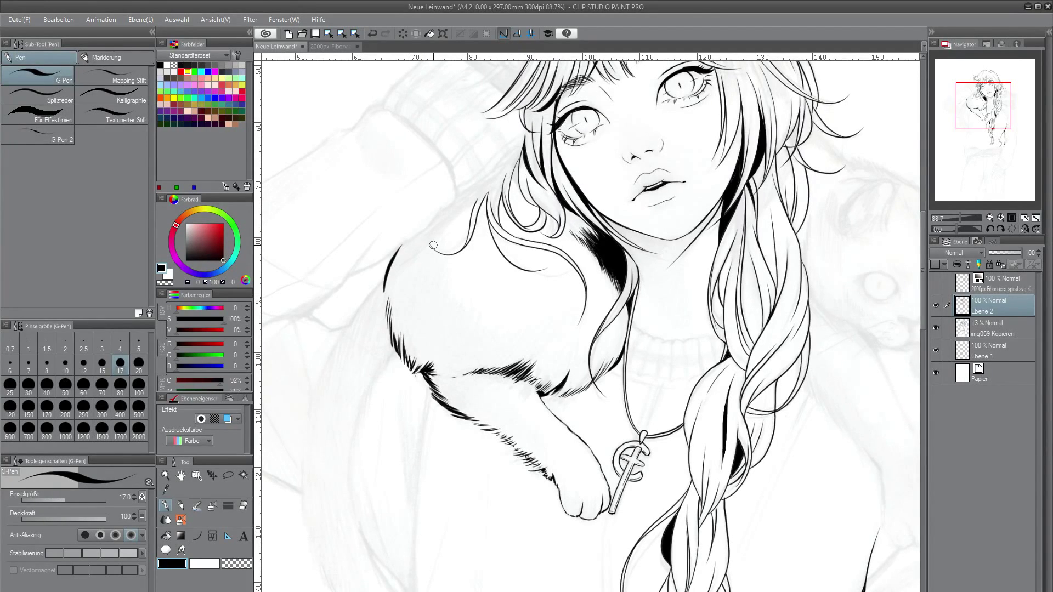
pyautogui.press('[')
pyautogui.press('[')
pyautogui.press('[')
pyautogui.moveTo(387, 292); pyautogui.dragTo(397, 253)
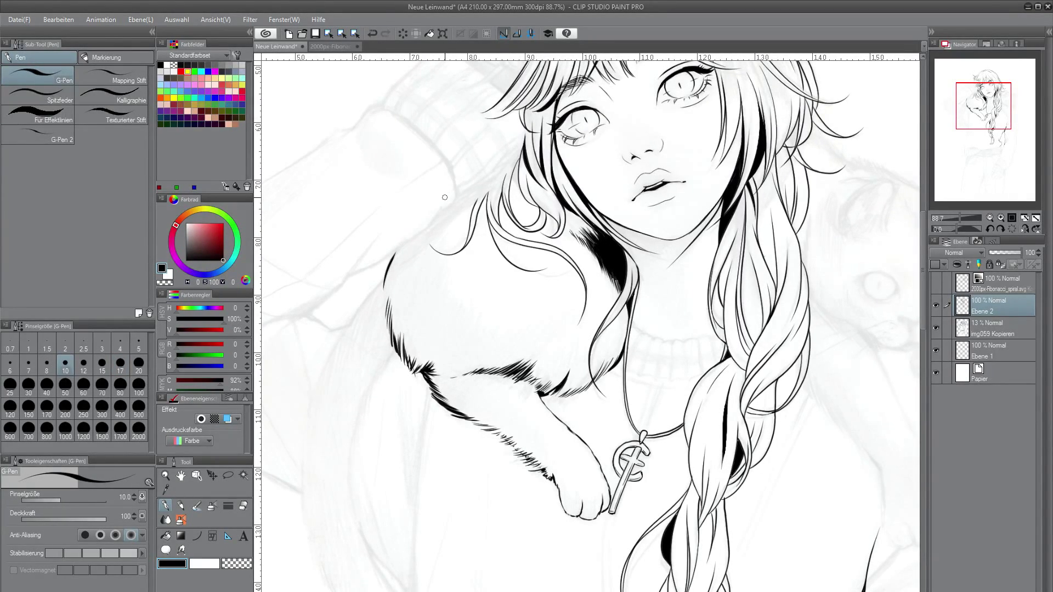
pyautogui.moveTo(517, 181); pyautogui.dragTo(519, 155)
# Raise the opacity of the sketch layer img059 Kopieren to 45% and apply the blue layer colour effect to it.
pyautogui.click(994, 328)
pyautogui.click(1004, 252)
pyautogui.click(995, 305)
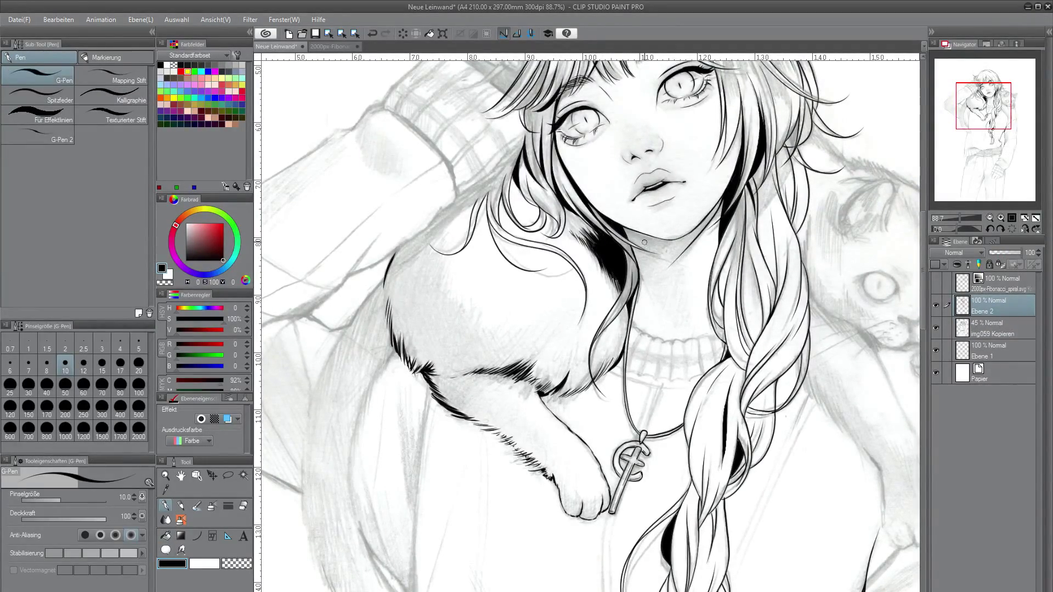
pyautogui.click(994, 328)
pyautogui.click(227, 419)
# Save the drawing with Save As under the name Neue Leinwand.
pyautogui.scroll(-4, 523, 407)
pyautogui.click(20, 19)
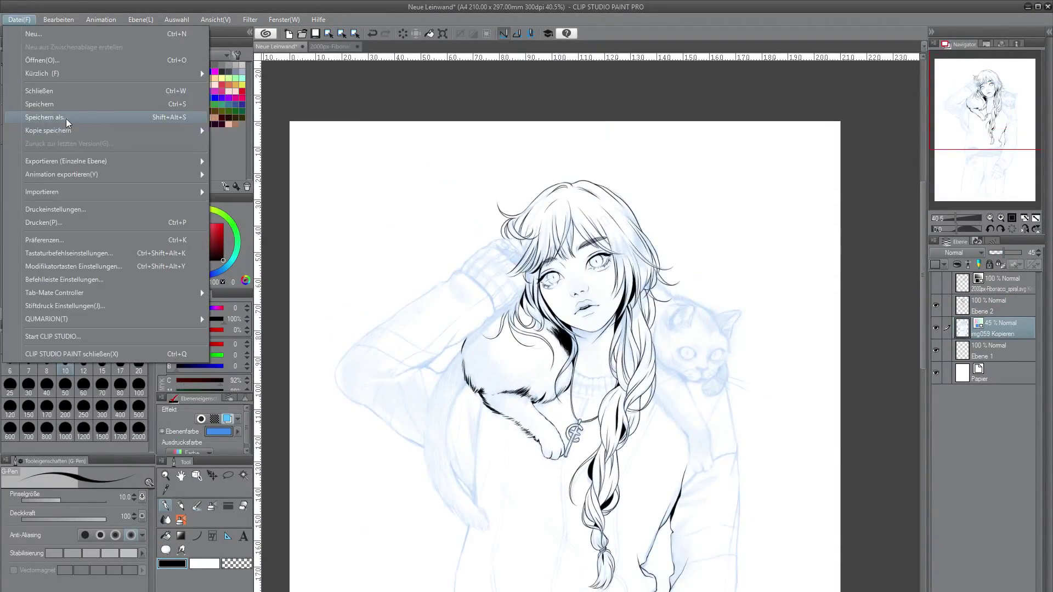
pyautogui.click(66, 119)
pyautogui.click(138, 26)
pyautogui.click(759, 551)
# Ink the sweater's ribbed collar on layer Ebene 2, with its edges and vertical rib lines behind the necklace.
pyautogui.scroll(5, 636, 467)
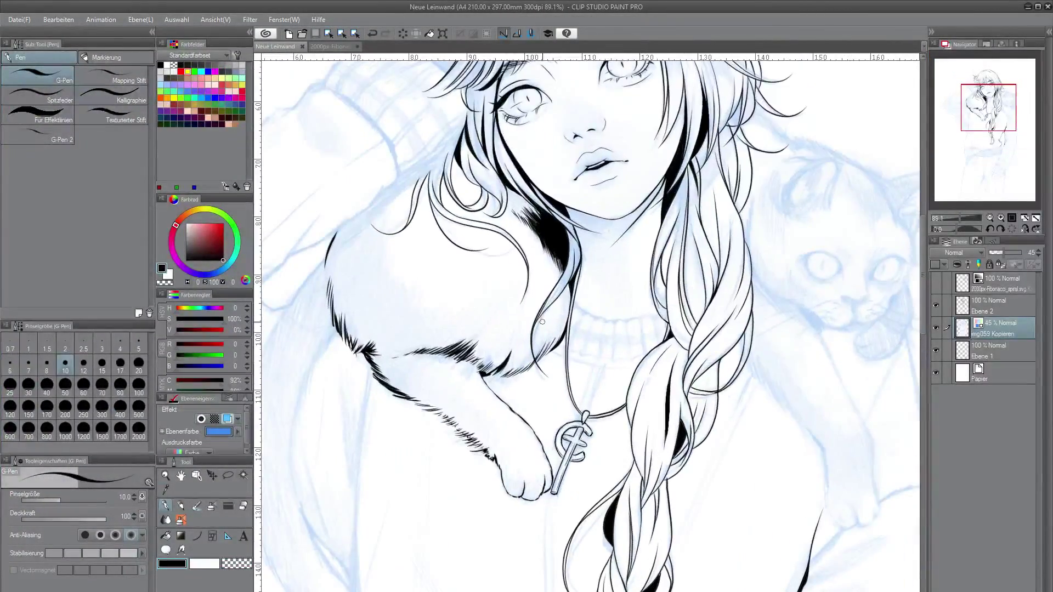
pyautogui.hotkey('alt', ']')
pyautogui.moveTo(572, 307)
pyautogui.mouseDown()
pyautogui.moveTo(648, 314)
pyautogui.moveTo(609, 357)
pyautogui.mouseUp()
pyautogui.moveTo(627, 320); pyautogui.dragTo(630, 362)
pyautogui.moveTo(645, 318)
pyautogui.mouseDown()
pyautogui.moveTo(644, 354)
pyautogui.moveTo(660, 340)
pyautogui.mouseUp()
pyautogui.moveTo(596, 316); pyautogui.dragTo(593, 358)
pyautogui.moveTo(583, 314); pyautogui.dragTo(581, 354)
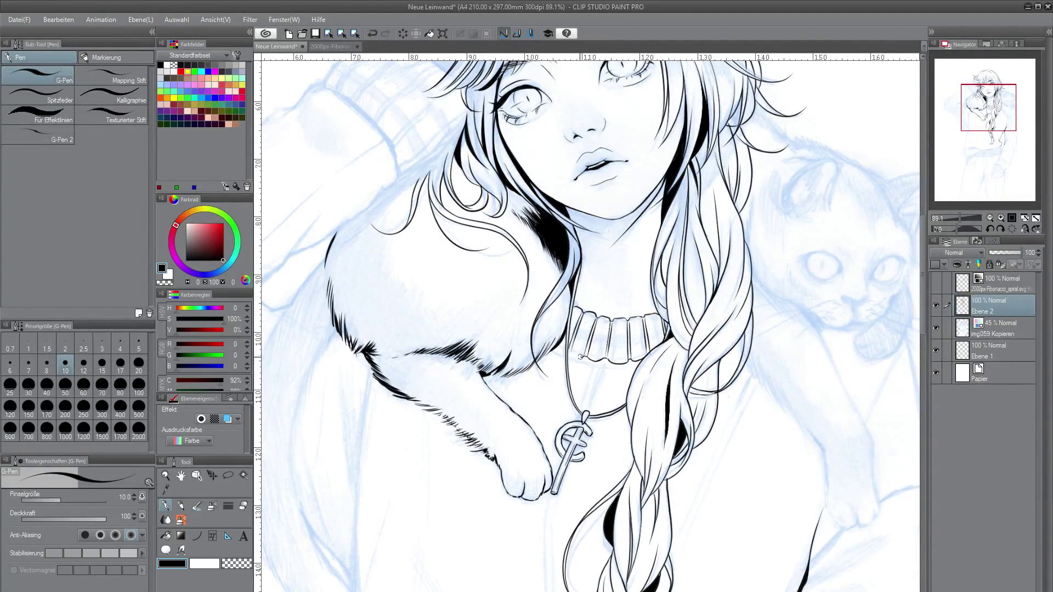
# Undo the last rib strokes on the sweater collar.
pyautogui.click(372, 33)
pyautogui.click(372, 33)
pyautogui.click(372, 33)
pyautogui.click(372, 33)
pyautogui.click(372, 34)
pyautogui.click(372, 34)
# Re-ink the collar with slimmer, closely spaced ribs between the upper and lower edge, and add curved strokes along its lower rim.
pyautogui.moveTo(582, 311); pyautogui.dragTo(578, 352)
pyautogui.moveTo(578, 352)
pyautogui.mouseDown()
pyautogui.moveTo(595, 318)
pyautogui.moveTo(584, 354)
pyautogui.moveTo(592, 357)
pyautogui.mouseUp()
pyautogui.moveTo(592, 357)
pyautogui.mouseDown()
pyautogui.moveTo(601, 324)
pyautogui.moveTo(597, 336)
pyautogui.mouseUp()
pyautogui.click(373, 33)
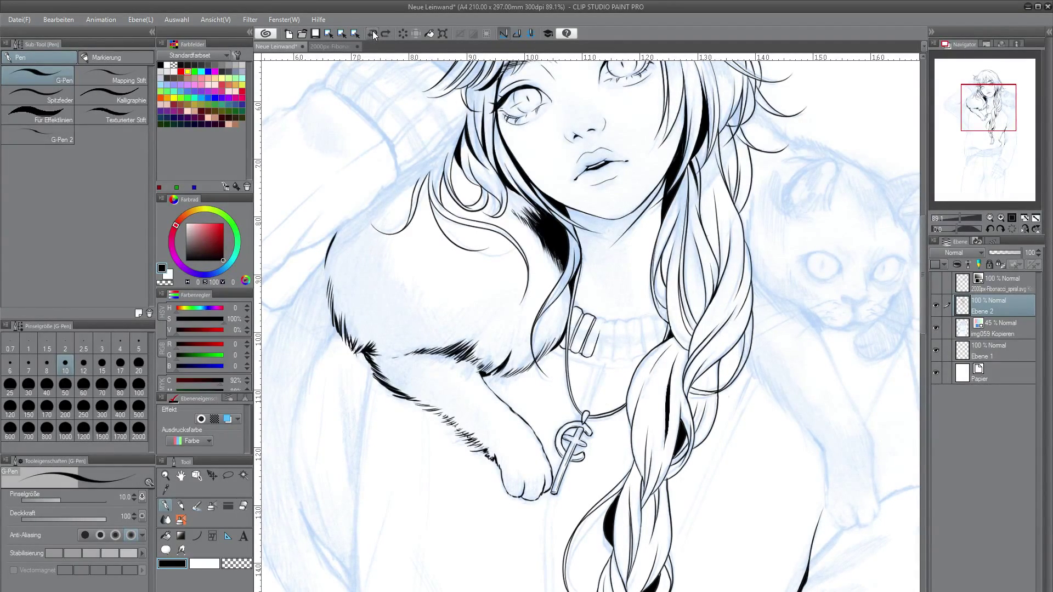
pyautogui.click(373, 32)
pyautogui.moveTo(597, 353); pyautogui.dragTo(606, 323)
pyautogui.moveTo(597, 318)
pyautogui.mouseDown()
pyautogui.moveTo(606, 322)
pyautogui.moveTo(600, 357)
pyautogui.moveTo(614, 323)
pyautogui.mouseUp()
pyautogui.moveTo(607, 322)
pyautogui.mouseDown()
pyautogui.moveTo(616, 322)
pyautogui.moveTo(619, 361)
pyautogui.moveTo(629, 323)
pyautogui.moveTo(629, 361)
pyautogui.moveTo(645, 312)
pyautogui.moveTo(658, 324)
pyautogui.mouseUp()
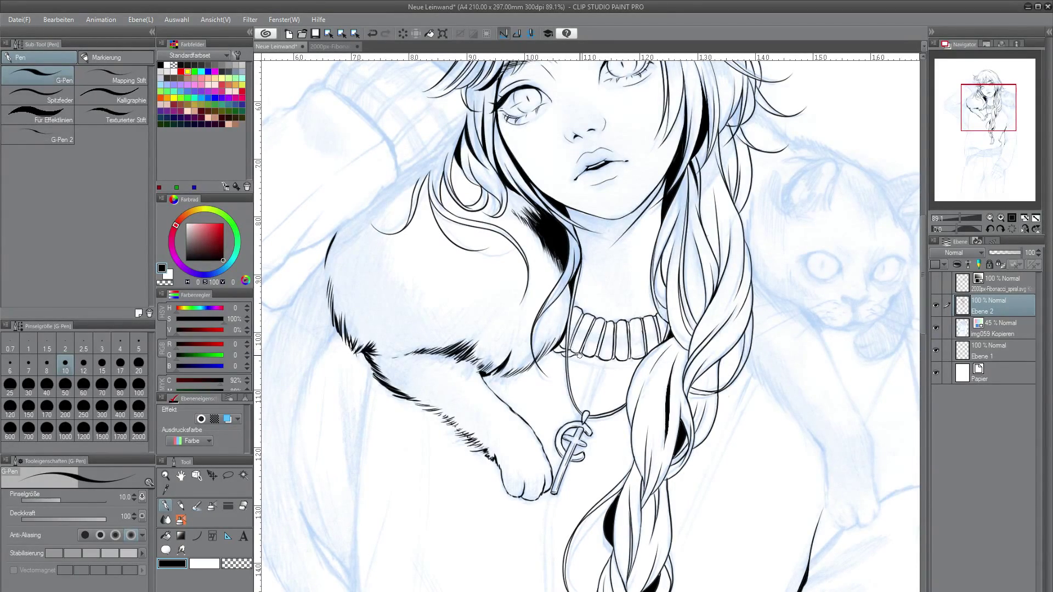
pyautogui.moveTo(571, 354)
pyautogui.mouseDown()
pyautogui.moveTo(642, 362)
pyautogui.moveTo(608, 361)
pyautogui.mouseUp()
# Save the drawing.
pyautogui.scroll(-2, 602, 285)
pyautogui.click(23, 21)
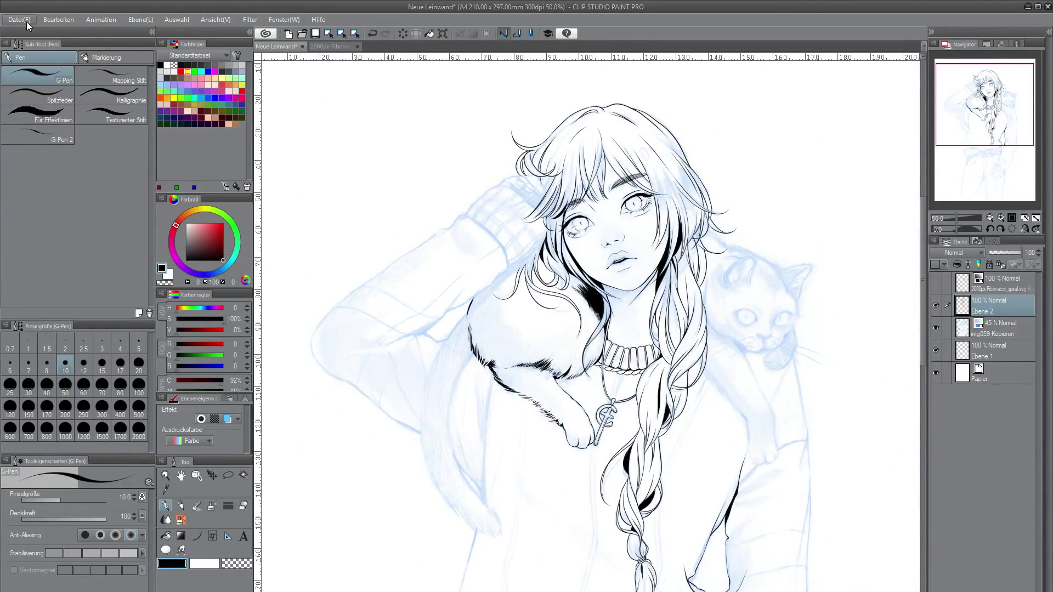
pyautogui.click(33, 88)
# Ink the sweater's side fold lines between the cat's tail and hind leg, meeting in a point near the tail tip.
pyautogui.moveTo(924, 294); pyautogui.dragTo(924, 335)
pyautogui.scroll(2, 351, 319)
pyautogui.moveTo(522, 179)
pyautogui.mouseDown()
pyautogui.moveTo(535, 377)
pyautogui.moveTo(551, 126)
pyautogui.mouseUp()
pyautogui.click(237, 564)
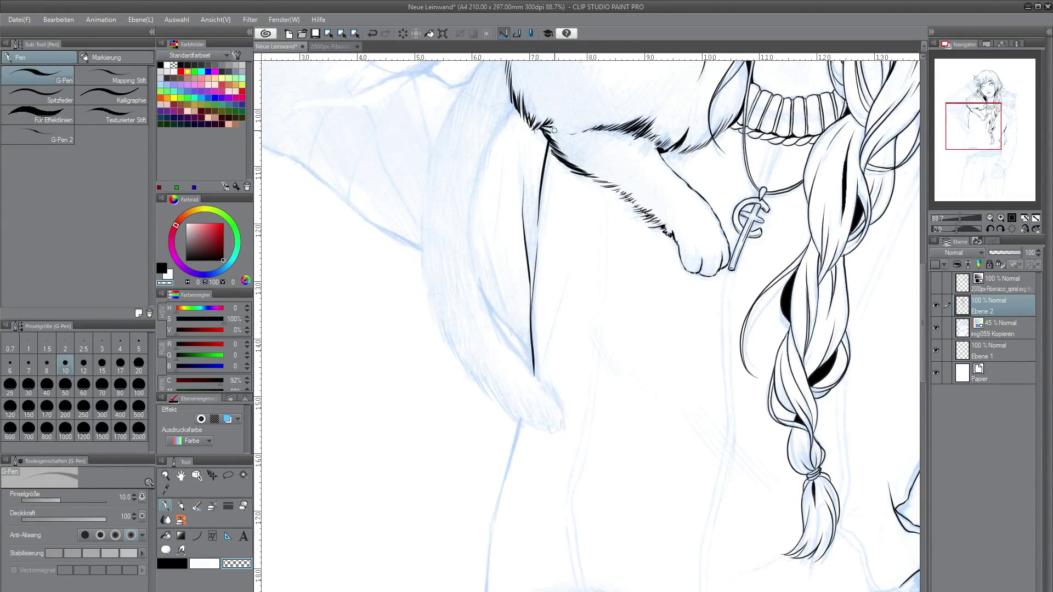
pyautogui.click(173, 564)
pyautogui.moveTo(488, 304); pyautogui.dragTo(532, 363)
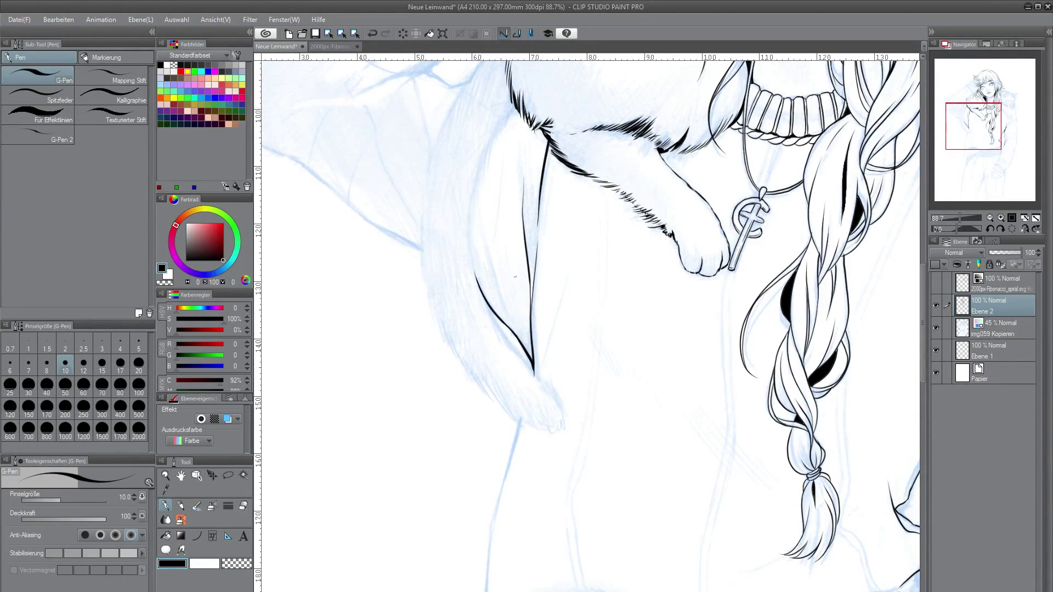
# Ink the inner edge and the rounded tip of the cat's tail, cleaning up with the transparent colour.
pyautogui.moveTo(509, 321)
pyautogui.mouseDown()
pyautogui.moveTo(491, 198)
pyautogui.moveTo(506, 122)
pyautogui.moveTo(486, 156)
pyautogui.moveTo(470, 255)
pyautogui.moveTo(489, 313)
pyautogui.moveTo(564, 426)
pyautogui.moveTo(520, 417)
pyautogui.moveTo(551, 430)
pyautogui.mouseUp()
pyautogui.moveTo(549, 428)
pyautogui.mouseDown()
pyautogui.moveTo(558, 404)
pyautogui.moveTo(557, 415)
pyautogui.mouseUp()
pyautogui.press('c')
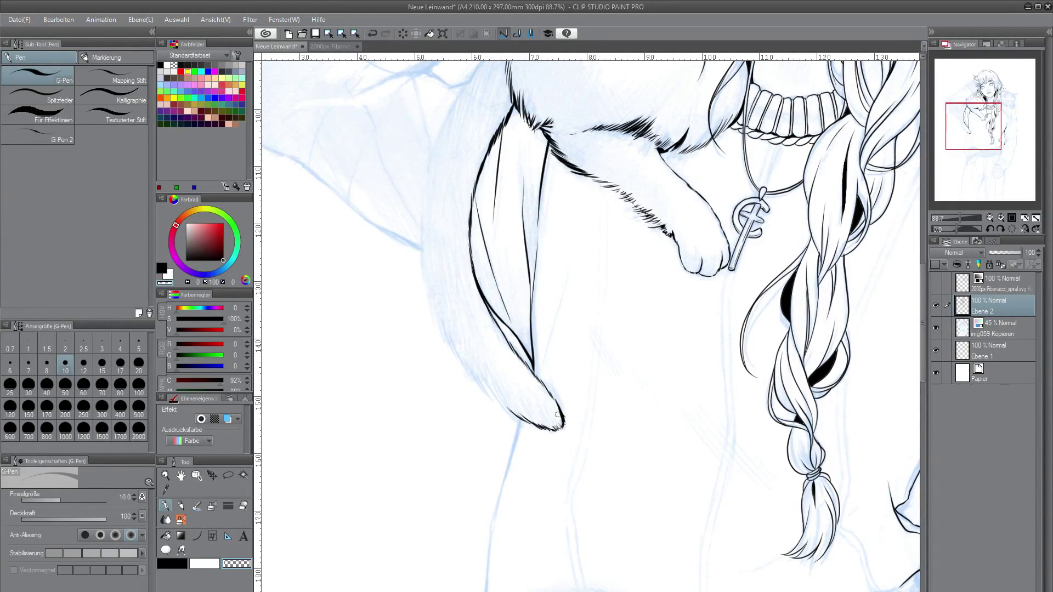
pyautogui.click(185, 565)
# Ink the outer edge of the cat's tail with short overlapping fur strokes, from the tip up to the cat's body.
pyautogui.moveTo(439, 313); pyautogui.dragTo(480, 387)
pyautogui.moveTo(465, 359); pyautogui.dragTo(520, 422)
pyautogui.moveTo(437, 304); pyautogui.dragTo(445, 333)
pyautogui.moveTo(423, 238); pyautogui.dragTo(438, 322)
pyautogui.moveTo(432, 283); pyautogui.dragTo(440, 323)
pyautogui.moveTo(423, 215); pyautogui.dragTo(423, 256)
pyautogui.moveTo(923, 337); pyautogui.dragTo(923, 298)
pyautogui.moveTo(421, 400)
pyautogui.mouseDown()
pyautogui.moveTo(438, 321)
pyautogui.moveTo(490, 232)
pyautogui.mouseUp()
pyautogui.moveTo(477, 248); pyautogui.dragTo(506, 212)
pyautogui.moveTo(462, 287); pyautogui.dragTo(466, 283)
pyautogui.moveTo(569, 466)
pyautogui.mouseDown()
pyautogui.moveTo(482, 467)
pyautogui.moveTo(570, 436)
pyautogui.mouseUp()
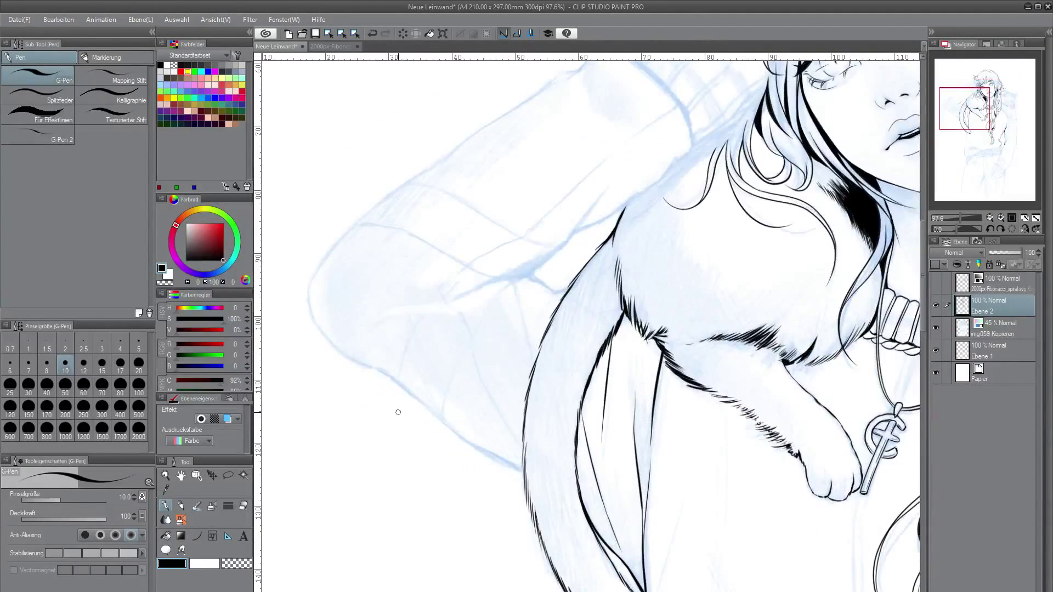
# Ink the inner fold lines of the raised sleeve beside the cat and fill the deep fold with solid black.
pyautogui.moveTo(527, 275); pyautogui.dragTo(569, 290)
pyautogui.moveTo(484, 309); pyautogui.dragTo(614, 183)
pyautogui.moveTo(568, 236)
pyautogui.mouseDown()
pyautogui.moveTo(683, 151)
pyautogui.moveTo(672, 168)
pyautogui.mouseUp()
pyautogui.moveTo(525, 276)
pyautogui.mouseDown()
pyautogui.moveTo(430, 306)
pyautogui.moveTo(564, 238)
pyautogui.mouseUp()
pyautogui.press('g')
pyautogui.click(504, 275)
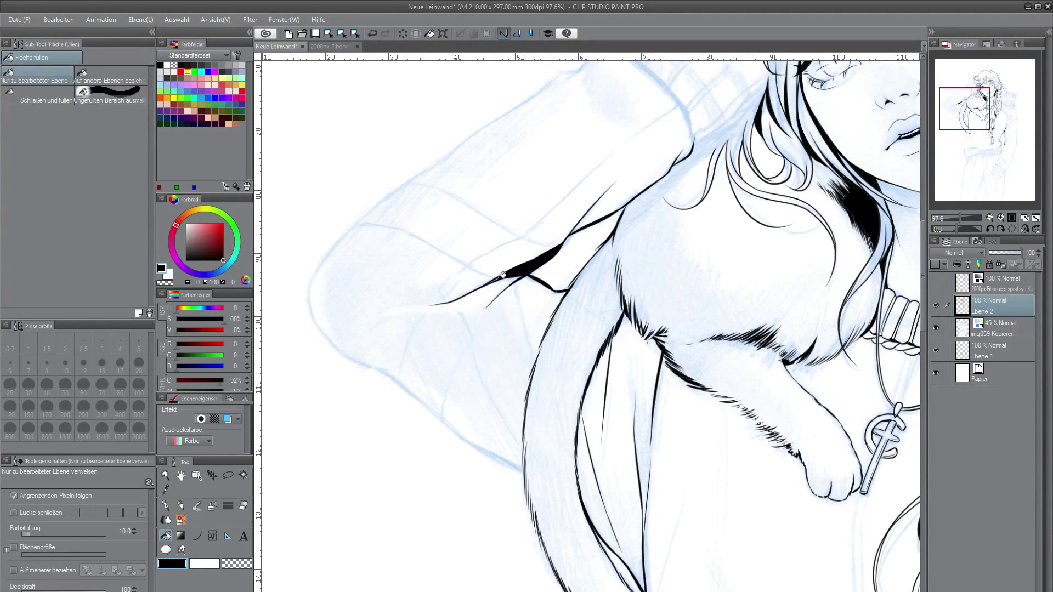
# Ink the raised sleeve's lengthwise seam from cuff to tail, with the curved fold lines around the elbow and the cross lines on the forearm.
pyautogui.press('p')
pyautogui.scroll(2, 534, 401)
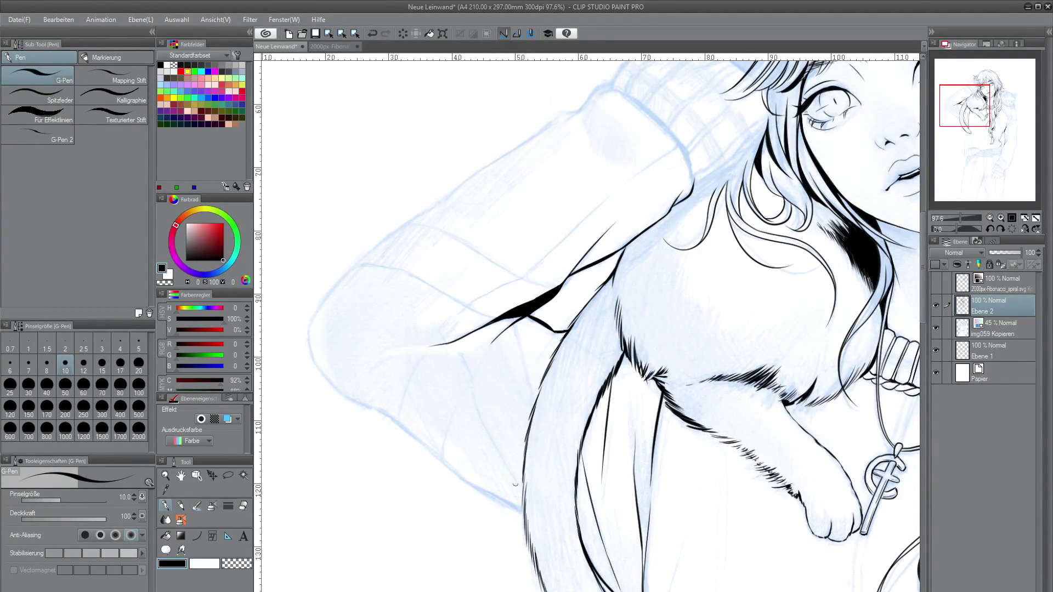
pyautogui.moveTo(521, 491)
pyautogui.mouseDown()
pyautogui.moveTo(450, 345)
pyautogui.moveTo(679, 141)
pyautogui.mouseUp()
pyautogui.moveTo(472, 379); pyautogui.dragTo(498, 336)
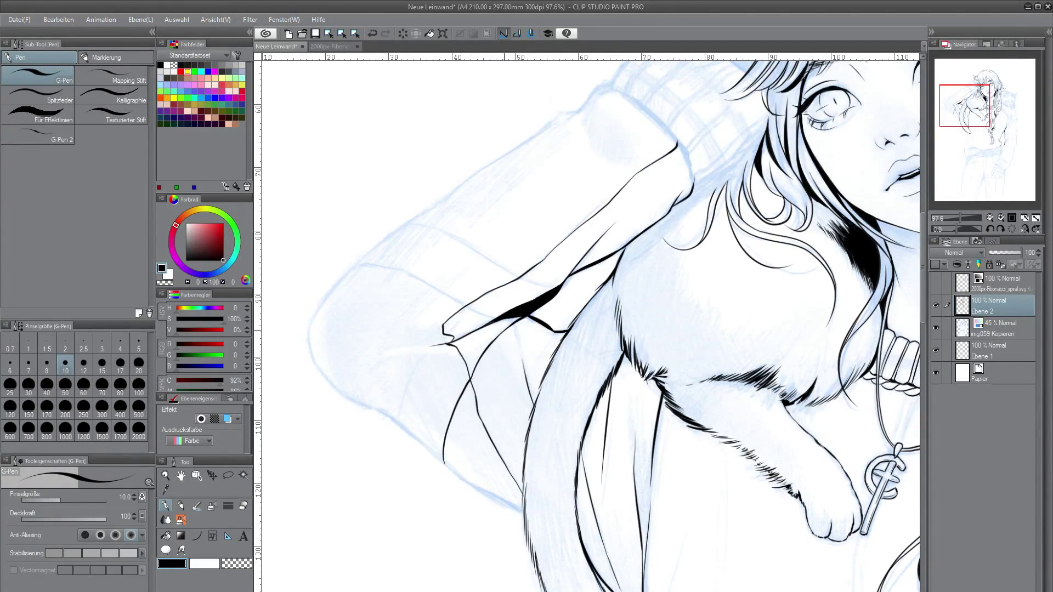
pyautogui.moveTo(398, 424)
pyautogui.mouseDown()
pyautogui.moveTo(433, 347)
pyautogui.moveTo(414, 347)
pyautogui.mouseUp()
pyautogui.moveTo(355, 263)
pyautogui.mouseDown()
pyautogui.moveTo(404, 273)
pyautogui.moveTo(498, 319)
pyautogui.mouseUp()
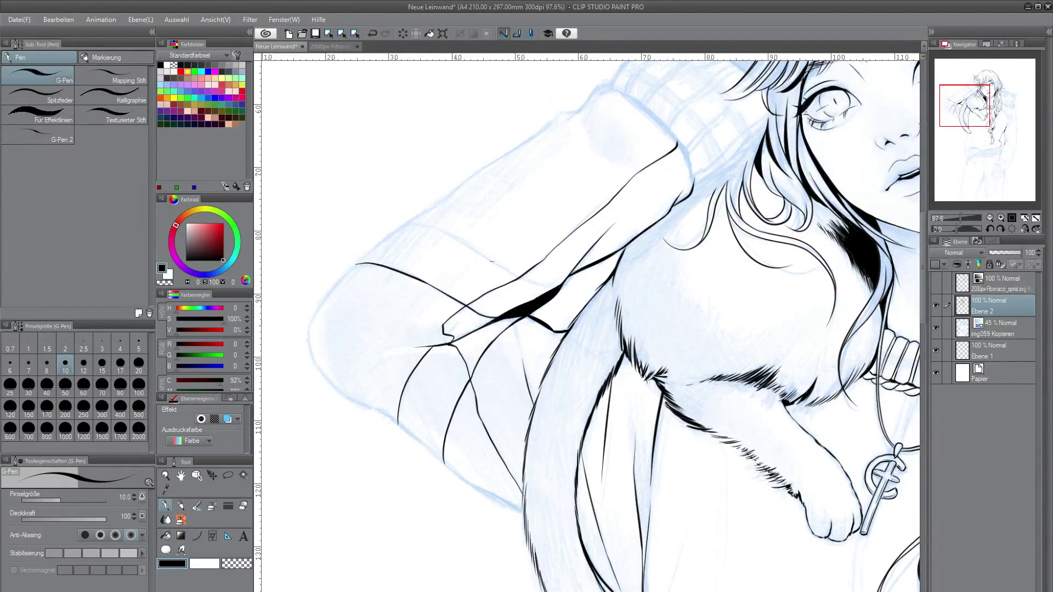
pyautogui.moveTo(407, 224); pyautogui.dragTo(558, 285)
# Ink a second line parallel to the raised sleeve's seam, redoing the stretch near the cuff.
pyautogui.moveTo(524, 491)
pyautogui.mouseDown()
pyautogui.moveTo(455, 340)
pyautogui.moveTo(441, 335)
pyautogui.moveTo(520, 272)
pyautogui.mouseUp()
pyautogui.moveTo(528, 266); pyautogui.dragTo(553, 244)
pyautogui.moveTo(558, 239); pyautogui.dragTo(648, 158)
pyautogui.click(372, 34)
pyautogui.moveTo(656, 152); pyautogui.dragTo(675, 138)
# Ink the outer contour of the raised sleeve, from the tail around the elbow up to the cuff.
pyautogui.scroll(-4, 630, 220)
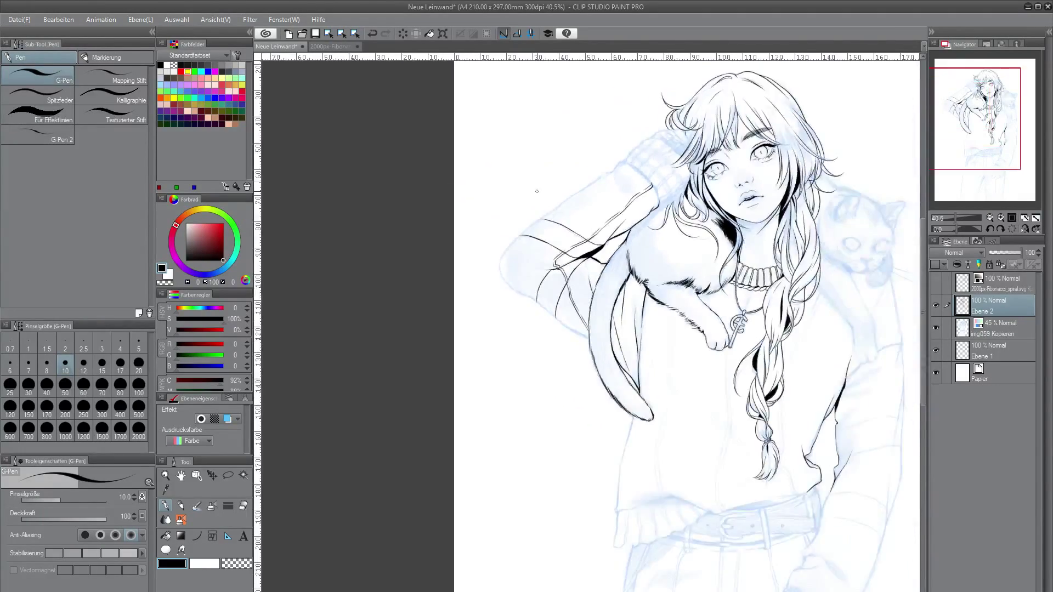
pyautogui.scroll(2, 535, 196)
pyautogui.moveTo(478, 330); pyautogui.dragTo(622, 436)
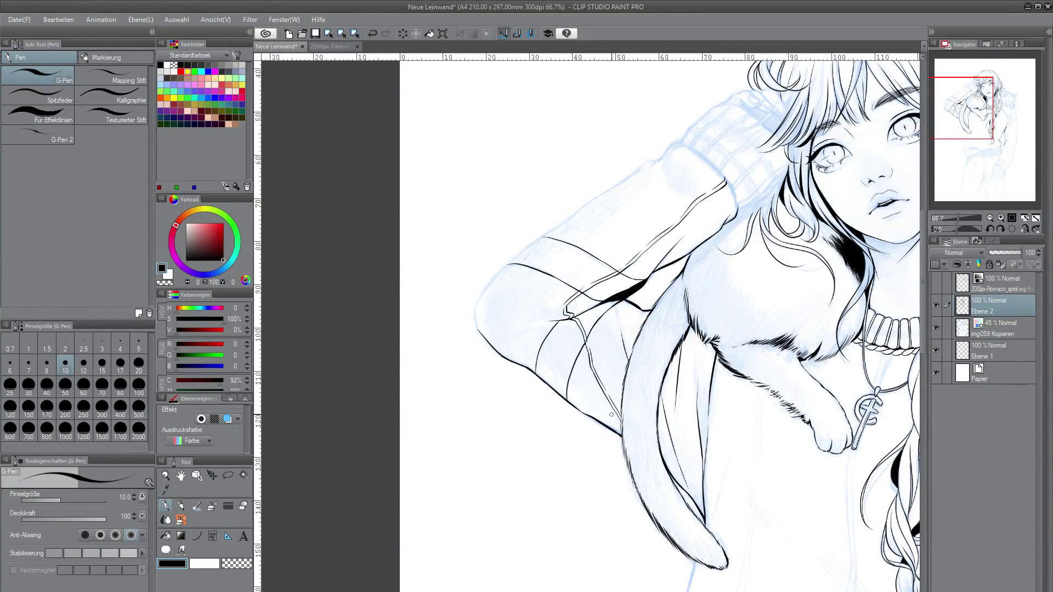
pyautogui.moveTo(491, 346)
pyautogui.mouseDown()
pyautogui.moveTo(477, 300)
pyautogui.moveTo(508, 261)
pyautogui.moveTo(682, 140)
pyautogui.mouseUp()
# Ink the edge of the raised sleeve's opening and a loose hair strand falling over the hand.
pyautogui.hscroll(4, 500, 247)
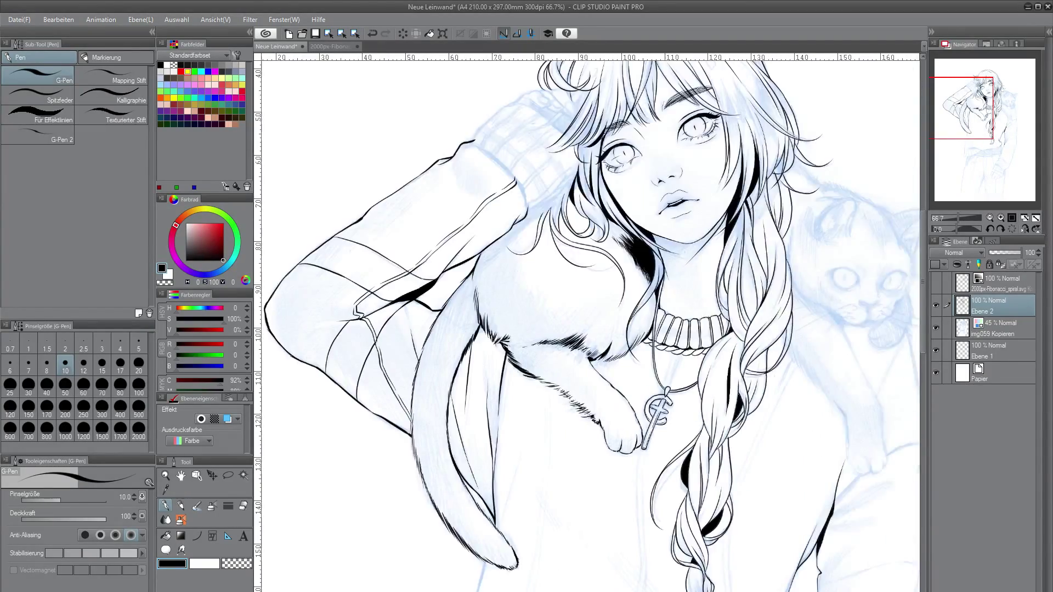
pyautogui.scroll(3, 500, 247)
pyautogui.moveTo(472, 269); pyautogui.dragTo(526, 337)
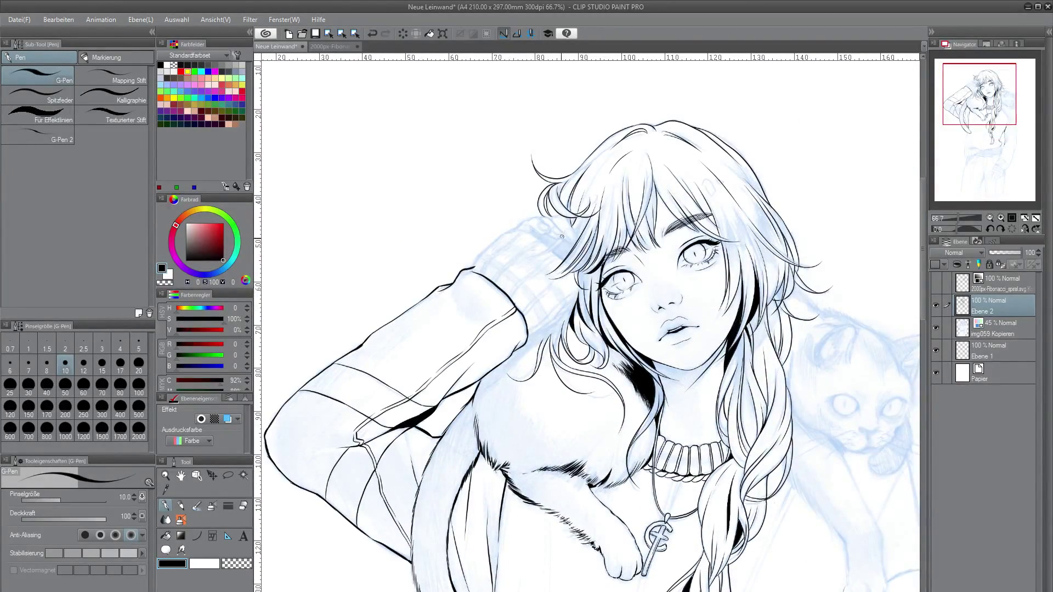
pyautogui.moveTo(562, 237); pyautogui.dragTo(518, 275)
pyautogui.moveTo(565, 240); pyautogui.dragTo(521, 266)
pyautogui.hotkey('ctrl', 'z')
pyautogui.moveTo(564, 239); pyautogui.dragTo(524, 262)
# Hide the sketch layer img059 Kopieren to check the line art of the whole figure, and show it again.
pyautogui.hotkey('ctrl', '-')
pyautogui.hotkey('ctrl', '-')
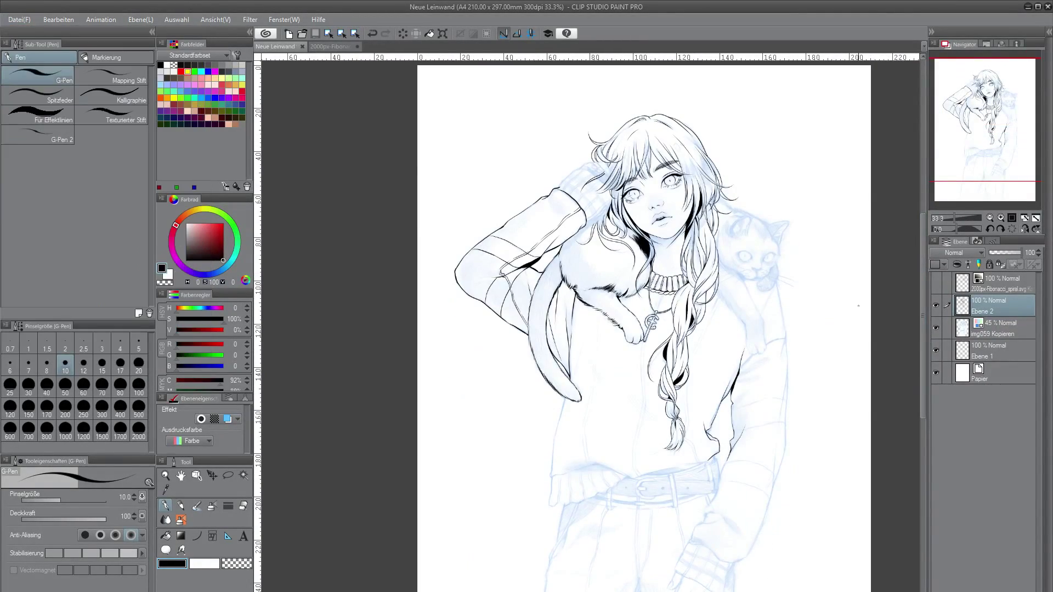
pyautogui.click(935, 327)
pyautogui.click(936, 327)
# Ink the curved line above the sweater's ribbed hem and the sweater's side edge from the hem up to the tail.
pyautogui.scroll(2, 640, 479)
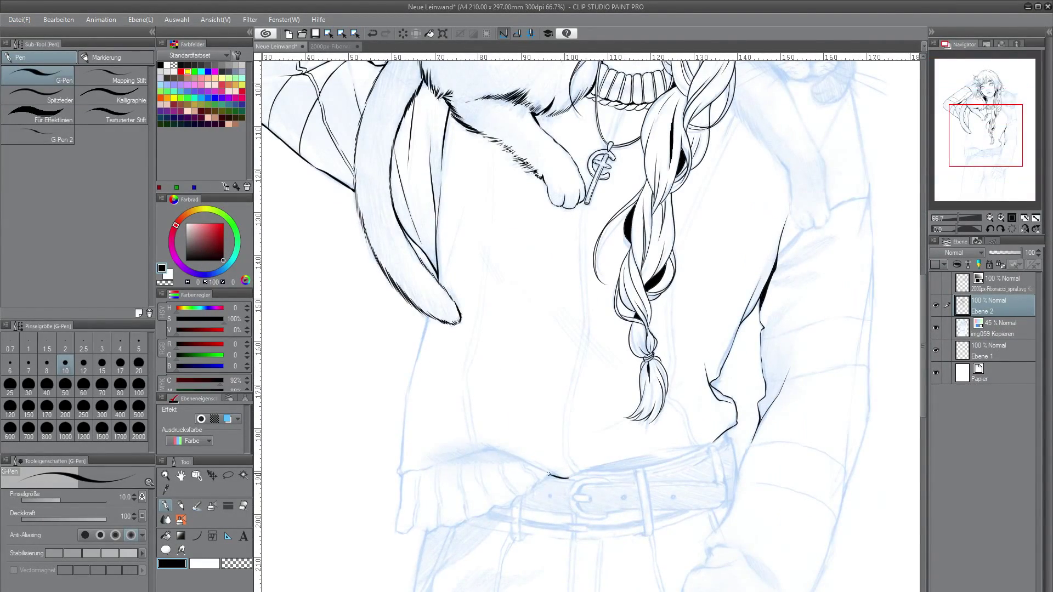
pyautogui.moveTo(548, 474); pyautogui.dragTo(482, 448)
pyautogui.moveTo(401, 473)
pyautogui.mouseDown()
pyautogui.moveTo(474, 448)
pyautogui.moveTo(501, 453)
pyautogui.mouseUp()
pyautogui.moveTo(399, 472); pyautogui.dragTo(437, 223)
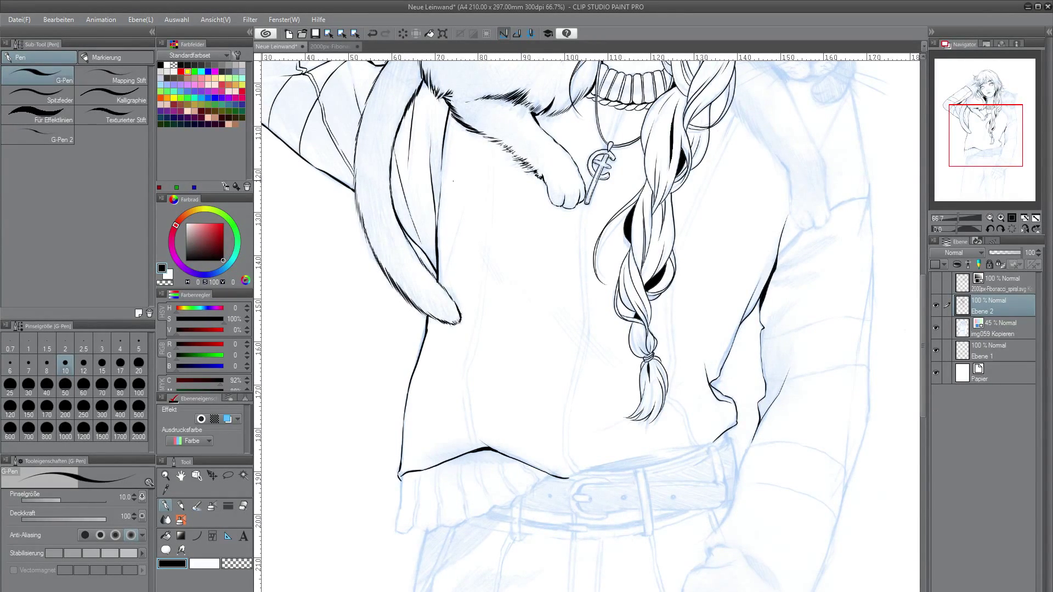
# Ink the sweater's ribbed hem with vertical rib lines and a wavy lower edge, and continue the hem line above the belt.
pyautogui.moveTo(400, 479)
pyautogui.mouseDown()
pyautogui.moveTo(395, 529)
pyautogui.moveTo(418, 472)
pyautogui.mouseUp()
pyautogui.moveTo(437, 521)
pyautogui.mouseDown()
pyautogui.moveTo(441, 465)
pyautogui.moveTo(461, 458)
pyautogui.mouseUp()
pyautogui.moveTo(491, 506); pyautogui.dragTo(478, 452)
pyautogui.moveTo(517, 494)
pyautogui.mouseDown()
pyautogui.moveTo(497, 453)
pyautogui.moveTo(520, 462)
pyautogui.mouseUp()
pyautogui.moveTo(418, 529)
pyautogui.mouseDown()
pyautogui.moveTo(468, 520)
pyautogui.moveTo(554, 476)
pyautogui.moveTo(719, 437)
pyautogui.mouseUp()
pyautogui.moveTo(603, 471); pyautogui.dragTo(706, 446)
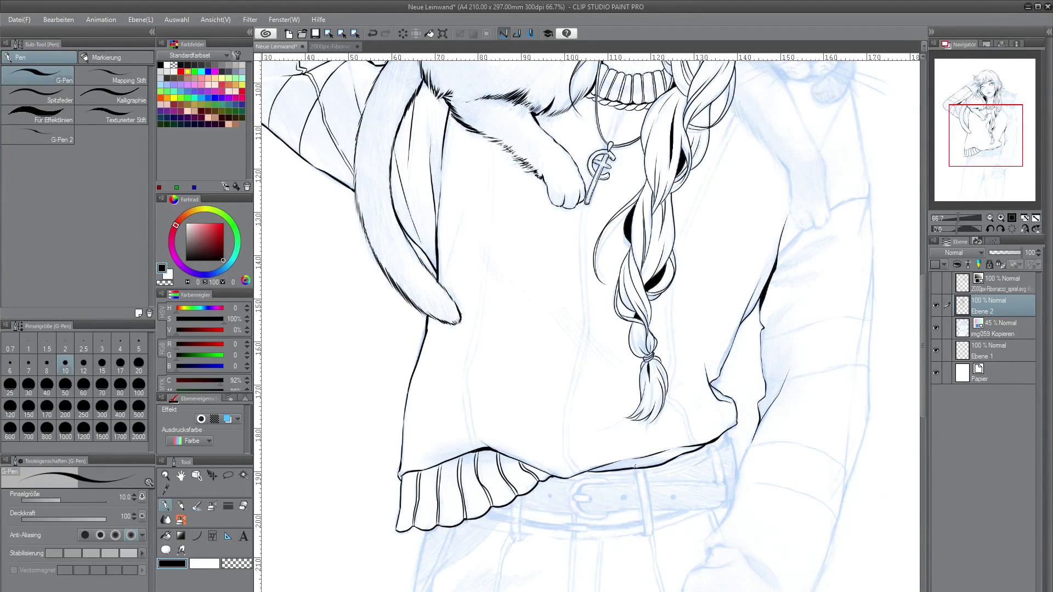
# Ink the cat's foreleg, front paws and furry jaw, along with the sleeve edge, seam and dark armpit fold around them.
pyautogui.moveTo(778, 260); pyautogui.dragTo(805, 228)
pyautogui.moveTo(830, 209); pyautogui.dragTo(869, 197)
pyautogui.moveTo(778, 259); pyautogui.dragTo(801, 234)
pyautogui.scroll(3, 857, 378)
pyautogui.moveTo(857, 378); pyautogui.dragTo(869, 334)
pyautogui.moveTo(853, 241)
pyautogui.mouseDown()
pyautogui.moveTo(870, 332)
pyautogui.moveTo(826, 277)
pyautogui.moveTo(819, 292)
pyautogui.mouseUp()
pyautogui.moveTo(724, 228)
pyautogui.mouseDown()
pyautogui.moveTo(786, 308)
pyautogui.moveTo(792, 355)
pyautogui.moveTo(812, 368)
pyautogui.moveTo(829, 326)
pyautogui.moveTo(818, 295)
pyautogui.moveTo(779, 211)
pyautogui.moveTo(757, 197)
pyautogui.moveTo(785, 217)
pyautogui.moveTo(853, 219)
pyautogui.moveTo(856, 184)
pyautogui.mouseUp()
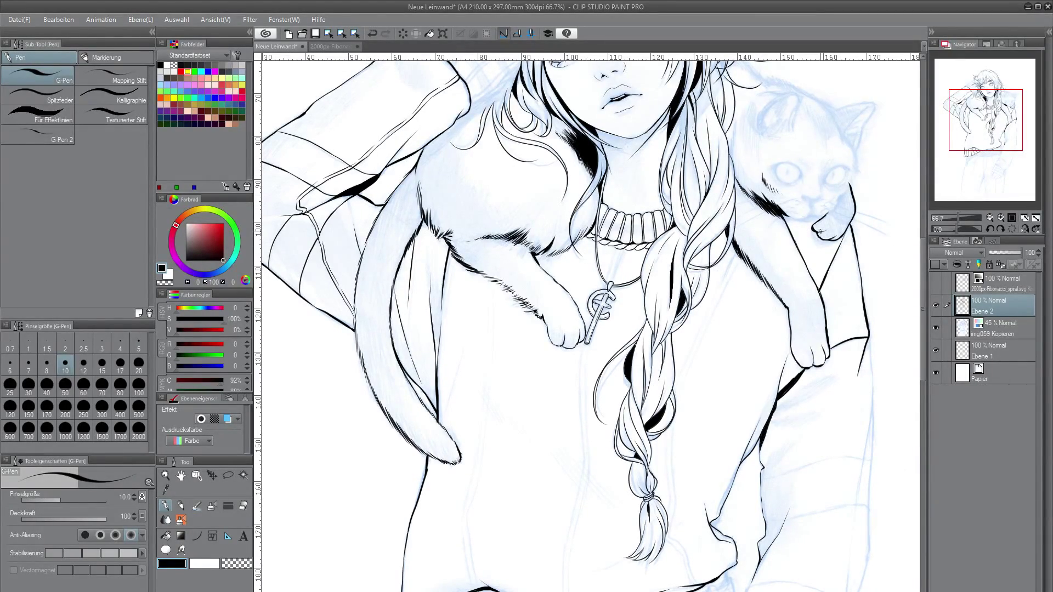
# Ink the cat's ear nearest the braid, with black fur strokes inside, and the head contour beside it.
pyautogui.moveTo(769, 106)
pyautogui.mouseDown()
pyautogui.moveTo(762, 132)
pyautogui.moveTo(779, 138)
pyautogui.moveTo(802, 107)
pyautogui.moveTo(794, 133)
pyautogui.mouseUp()
pyautogui.moveTo(800, 92); pyautogui.dragTo(796, 102)
pyautogui.moveTo(760, 119)
pyautogui.mouseDown()
pyautogui.moveTo(795, 95)
pyautogui.moveTo(792, 130)
pyautogui.mouseUp()
pyautogui.moveTo(774, 98)
pyautogui.mouseDown()
pyautogui.moveTo(789, 116)
pyautogui.moveTo(794, 92)
pyautogui.mouseUp()
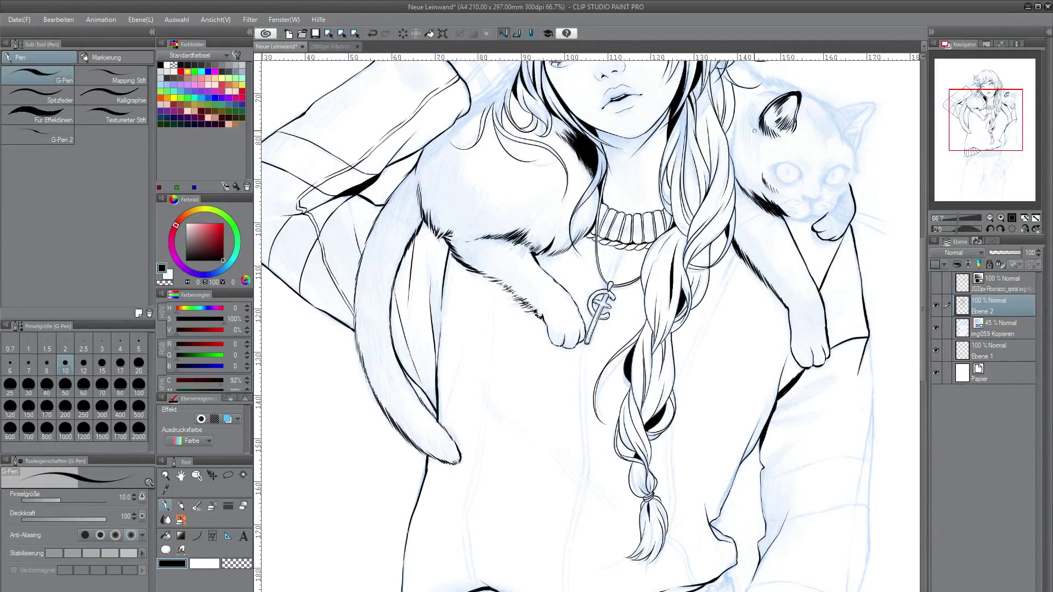
pyautogui.moveTo(755, 125); pyautogui.dragTo(749, 104)
pyautogui.moveTo(750, 107); pyautogui.dragTo(763, 134)
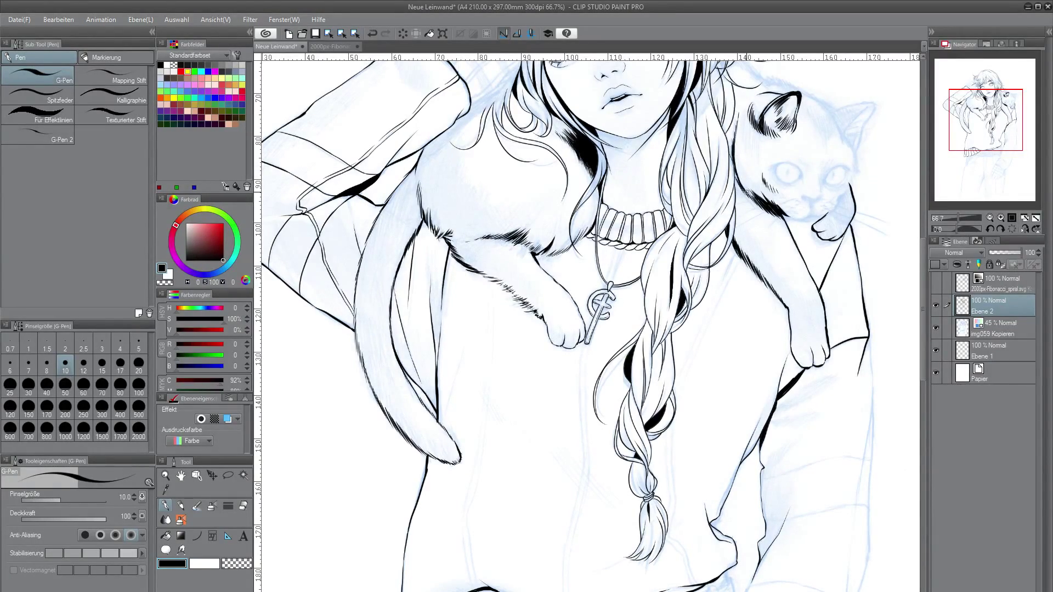
# Ink the rest of the cat's head contour, the forehead fur markings, the nose and the mouth.
pyautogui.moveTo(803, 197)
pyautogui.mouseDown()
pyautogui.moveTo(821, 196)
pyautogui.moveTo(832, 212)
pyautogui.moveTo(856, 165)
pyautogui.mouseUp()
pyautogui.moveTo(835, 117); pyautogui.dragTo(854, 159)
pyautogui.moveTo(802, 92)
pyautogui.mouseDown()
pyautogui.moveTo(840, 132)
pyautogui.moveTo(815, 123)
pyautogui.mouseUp()
pyautogui.moveTo(811, 110)
pyautogui.mouseDown()
pyautogui.moveTo(826, 151)
pyautogui.moveTo(841, 139)
pyautogui.mouseUp()
pyautogui.moveTo(834, 117)
pyautogui.mouseDown()
pyautogui.moveTo(843, 143)
pyautogui.moveTo(822, 181)
pyautogui.moveTo(792, 324)
pyautogui.mouseUp()
pyautogui.scroll(-2, 820, 180)
pyautogui.scroll(2, 790, 279)
# Ink the fur along the cat's neck and the top of its head next to the girl's hair, and undo the last stroke.
pyautogui.moveTo(700, 238); pyautogui.dragTo(735, 268)
pyautogui.moveTo(733, 262); pyautogui.dragTo(782, 282)
pyautogui.moveTo(727, 260); pyautogui.dragTo(734, 268)
pyautogui.moveTo(690, 231); pyautogui.dragTo(675, 263)
pyautogui.click(373, 32)
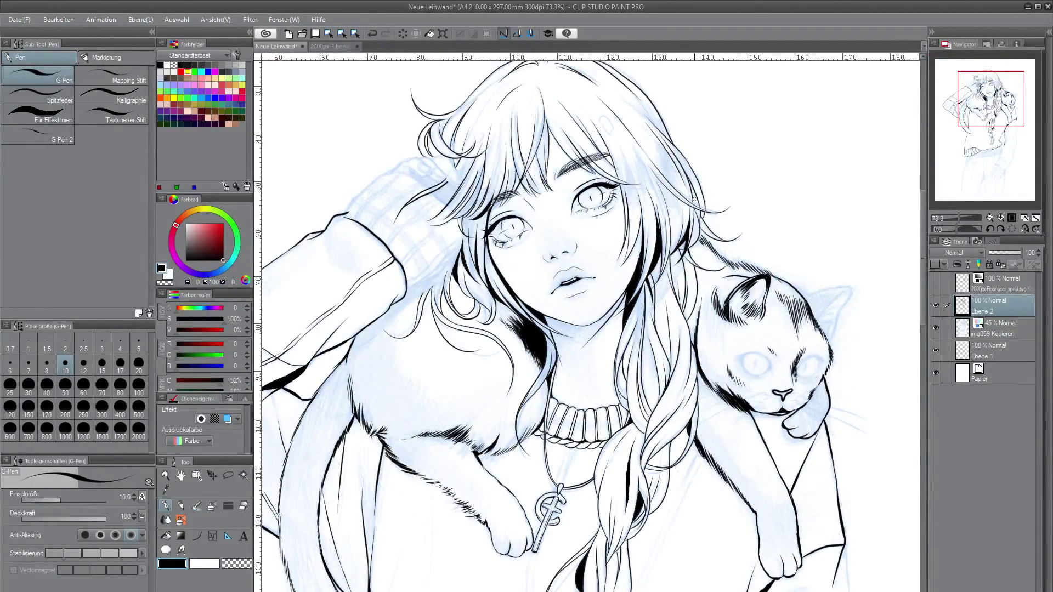
# Ink the cat's outer ear and both of its eyes with slit pupils.
pyautogui.moveTo(801, 293)
pyautogui.mouseDown()
pyautogui.moveTo(843, 309)
pyautogui.moveTo(822, 331)
pyautogui.moveTo(836, 292)
pyautogui.moveTo(796, 329)
pyautogui.mouseUp()
pyautogui.moveTo(796, 362)
pyautogui.mouseDown()
pyautogui.moveTo(801, 372)
pyautogui.moveTo(811, 357)
pyautogui.mouseUp()
pyautogui.moveTo(805, 356); pyautogui.dragTo(819, 363)
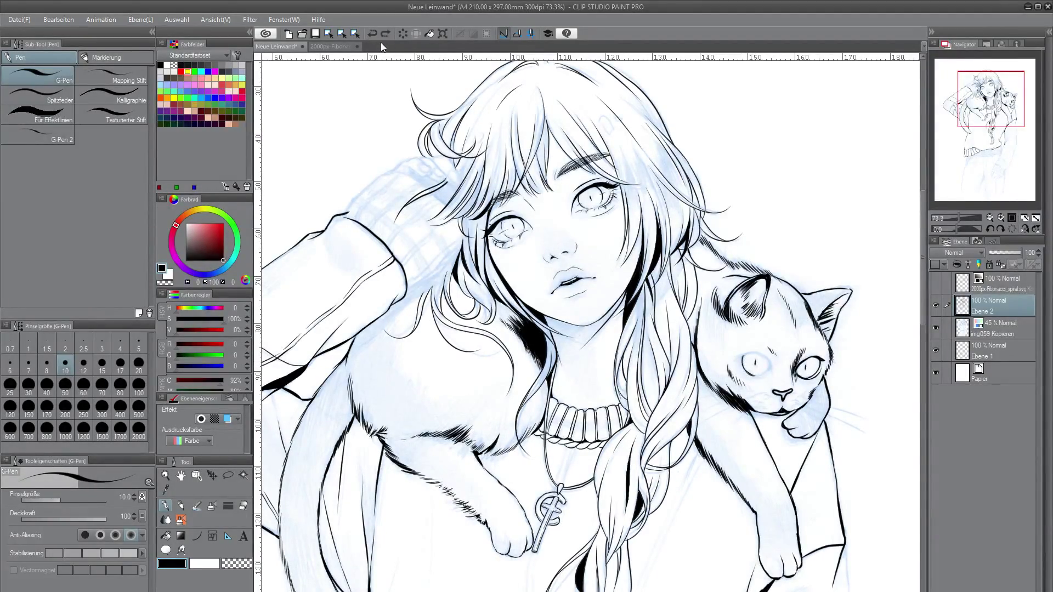
pyautogui.moveTo(738, 357); pyautogui.dragTo(754, 351)
pyautogui.moveTo(746, 353); pyautogui.dragTo(766, 357)
# Dot the cat's muzzle and ink long whiskers on both sides of its face.
pyautogui.click(761, 401)
pyautogui.click(766, 406)
pyautogui.click(769, 403)
pyautogui.moveTo(771, 404); pyautogui.dragTo(724, 427)
pyautogui.moveTo(769, 399)
pyautogui.mouseDown()
pyautogui.moveTo(707, 416)
pyautogui.moveTo(709, 392)
pyautogui.mouseUp()
pyautogui.moveTo(796, 396)
pyautogui.mouseDown()
pyautogui.moveTo(838, 427)
pyautogui.moveTo(861, 406)
pyautogui.mouseUp()
pyautogui.moveTo(801, 401); pyautogui.dragTo(858, 427)
# Darken the fur at the back of the cat's neck and fill its outer ear with black.
pyautogui.moveTo(716, 254)
pyautogui.mouseDown()
pyautogui.moveTo(735, 269)
pyautogui.moveTo(708, 251)
pyautogui.mouseUp()
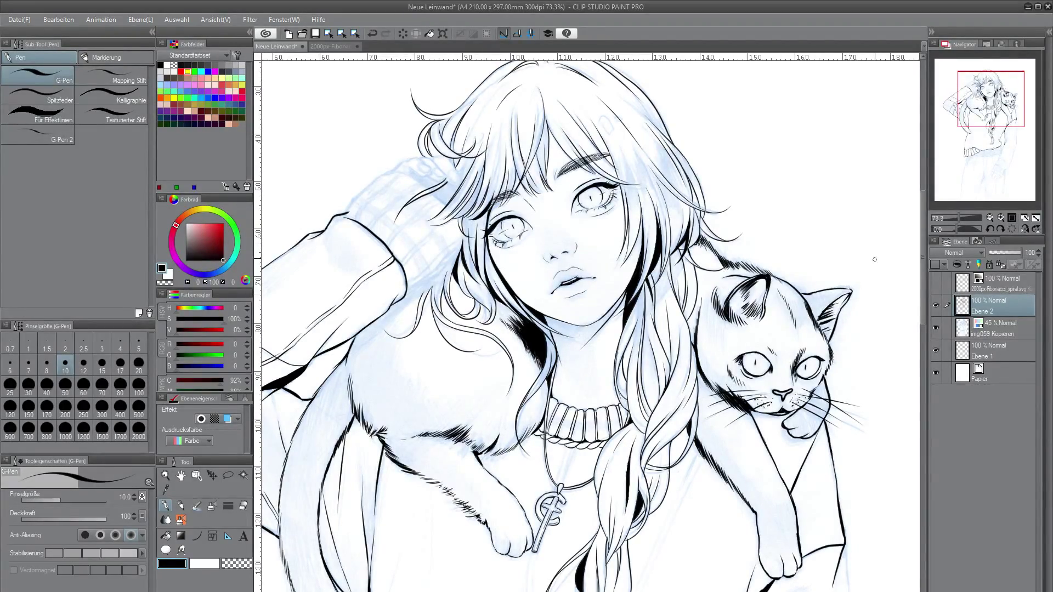
pyautogui.scroll(-2, 845, 313)
pyautogui.scroll(1, 845, 316)
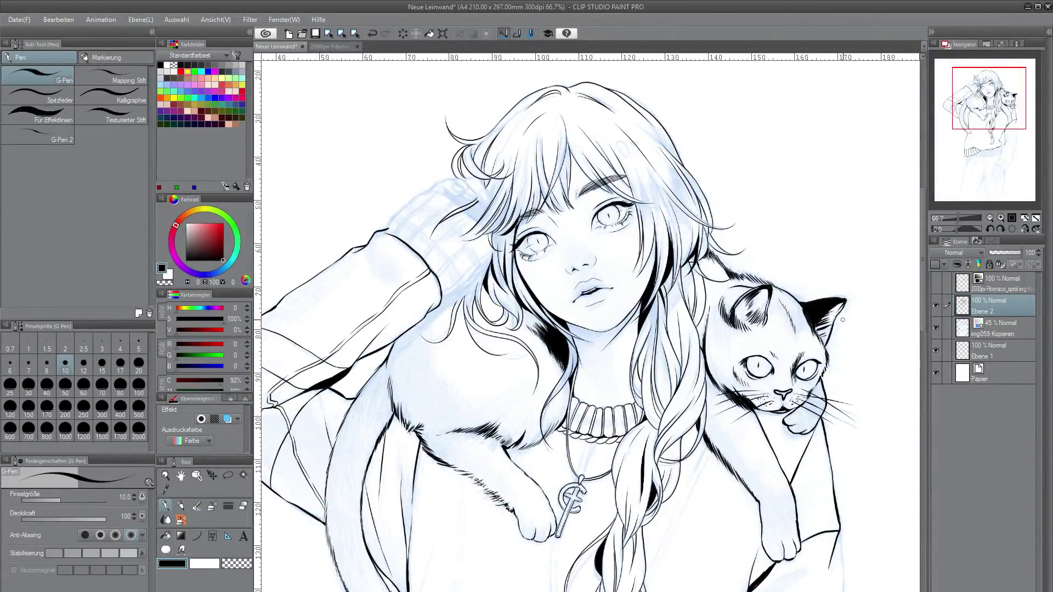
pyautogui.scroll(-3, 683, 447)
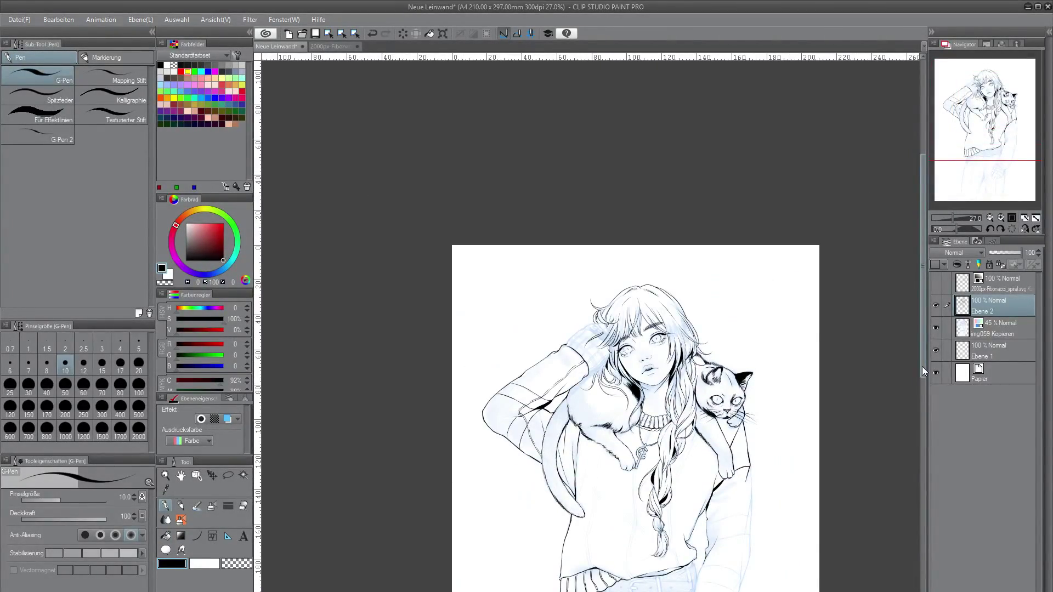
# Ink the fingers and fingernails of the raised hand in the hair, and undo the last stroke.
pyautogui.moveTo(922, 367); pyautogui.dragTo(927, 393)
pyautogui.scroll(5, 594, 250)
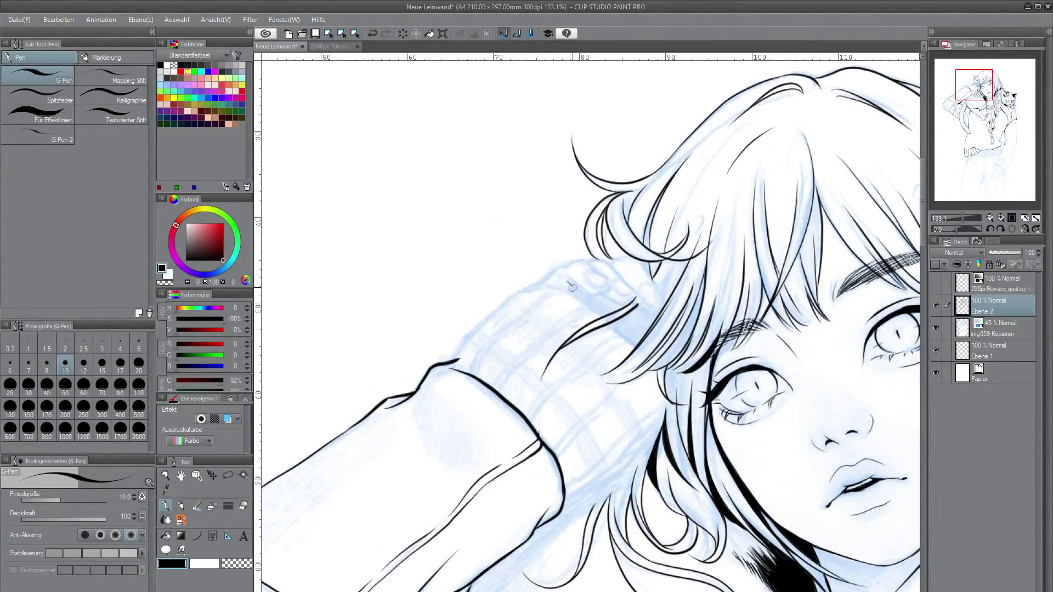
pyautogui.moveTo(572, 288)
pyautogui.mouseDown()
pyautogui.moveTo(610, 294)
pyautogui.moveTo(583, 262)
pyautogui.moveTo(598, 297)
pyautogui.moveTo(604, 290)
pyautogui.moveTo(569, 266)
pyautogui.moveTo(587, 266)
pyautogui.moveTo(638, 309)
pyautogui.moveTo(608, 298)
pyautogui.moveTo(647, 276)
pyautogui.moveTo(659, 311)
pyautogui.mouseUp()
pyautogui.moveTo(670, 270); pyautogui.dragTo(658, 296)
pyautogui.moveTo(636, 346)
pyautogui.mouseDown()
pyautogui.moveTo(668, 271)
pyautogui.moveTo(656, 304)
pyautogui.mouseUp()
pyautogui.moveTo(644, 286)
pyautogui.mouseDown()
pyautogui.moveTo(656, 300)
pyautogui.moveTo(623, 292)
pyautogui.moveTo(632, 312)
pyautogui.moveTo(662, 301)
pyautogui.mouseUp()
pyautogui.hotkey('ctrl', 'z')
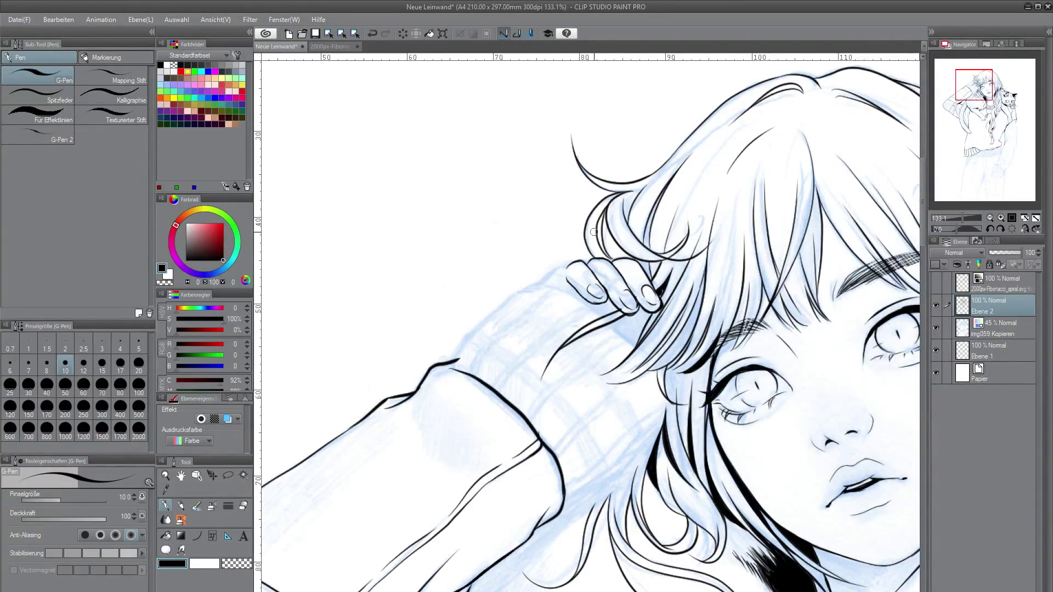
# Outline the back of the raised hand and its knitted cuff, and ink paired rib lines along the cuff.
pyautogui.moveTo(582, 256)
pyautogui.mouseDown()
pyautogui.moveTo(531, 288)
pyautogui.moveTo(634, 346)
pyautogui.mouseUp()
pyautogui.moveTo(455, 369)
pyautogui.mouseDown()
pyautogui.moveTo(533, 284)
pyautogui.moveTo(519, 282)
pyautogui.moveTo(544, 283)
pyautogui.mouseUp()
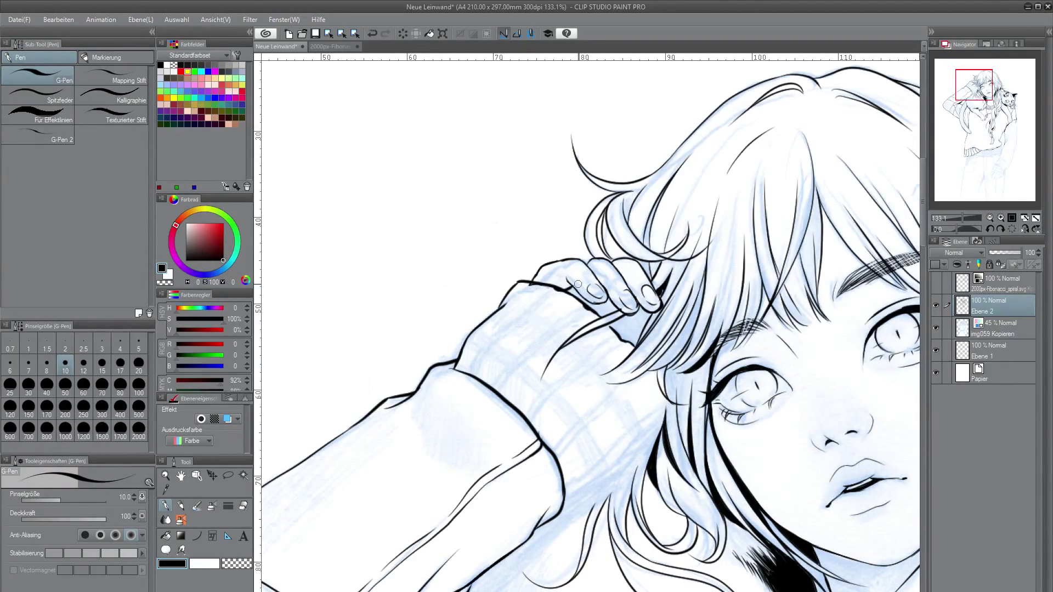
pyautogui.moveTo(564, 503)
pyautogui.mouseDown()
pyautogui.moveTo(662, 423)
pyautogui.moveTo(664, 401)
pyautogui.mouseUp()
pyautogui.moveTo(622, 343); pyautogui.dragTo(533, 421)
pyautogui.moveTo(529, 418); pyautogui.dragTo(616, 339)
pyautogui.moveTo(585, 309); pyautogui.dragTo(498, 392)
pyautogui.moveTo(526, 348)
pyautogui.mouseDown()
pyautogui.moveTo(583, 306)
pyautogui.moveTo(469, 374)
pyautogui.moveTo(550, 289)
pyautogui.mouseUp()
pyautogui.moveTo(531, 286)
pyautogui.mouseDown()
pyautogui.moveTo(502, 305)
pyautogui.moveTo(528, 285)
pyautogui.mouseUp()
pyautogui.moveTo(555, 451); pyautogui.dragTo(626, 384)
pyautogui.moveTo(558, 457); pyautogui.dragTo(643, 373)
pyautogui.moveTo(566, 484); pyautogui.dragTo(662, 396)
pyautogui.moveTo(570, 490); pyautogui.dragTo(663, 410)
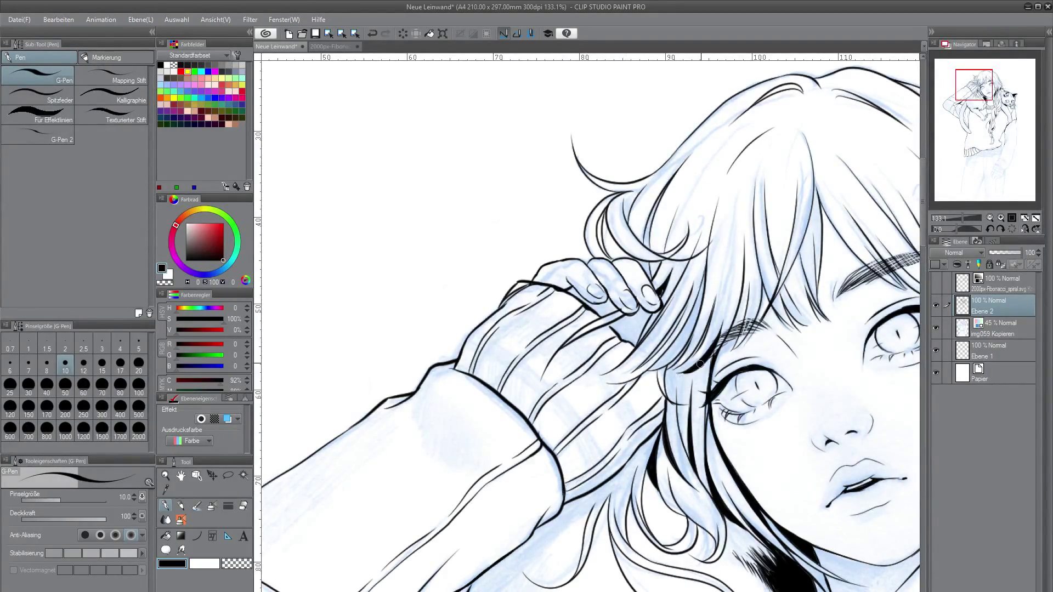
# Fill the shadow beneath the raised hand's fingers with solid black and touch up the adjacent hair strokes.
pyautogui.moveTo(700, 364); pyautogui.dragTo(690, 369)
pyautogui.press('g')
pyautogui.click(617, 331)
pyautogui.click(596, 309)
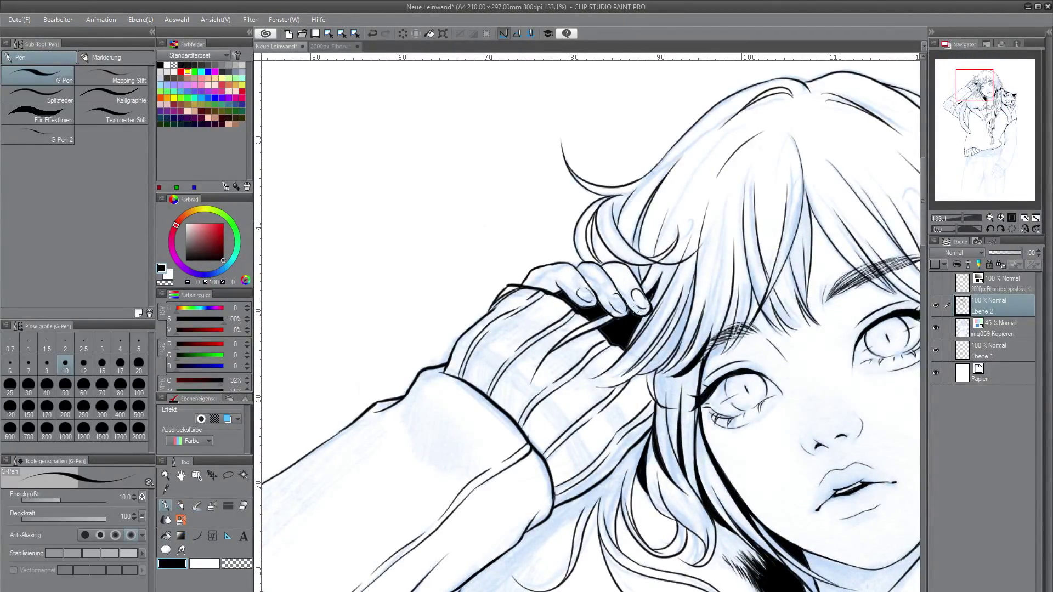
pyautogui.moveTo(635, 313); pyautogui.dragTo(624, 303)
pyautogui.moveTo(657, 288); pyautogui.dragTo(629, 346)
# Ink a double seam line down the sweater's front, running behind the braid's end to the hem.
pyautogui.scroll(-4, 616, 367)
pyautogui.moveTo(923, 303); pyautogui.dragTo(936, 420)
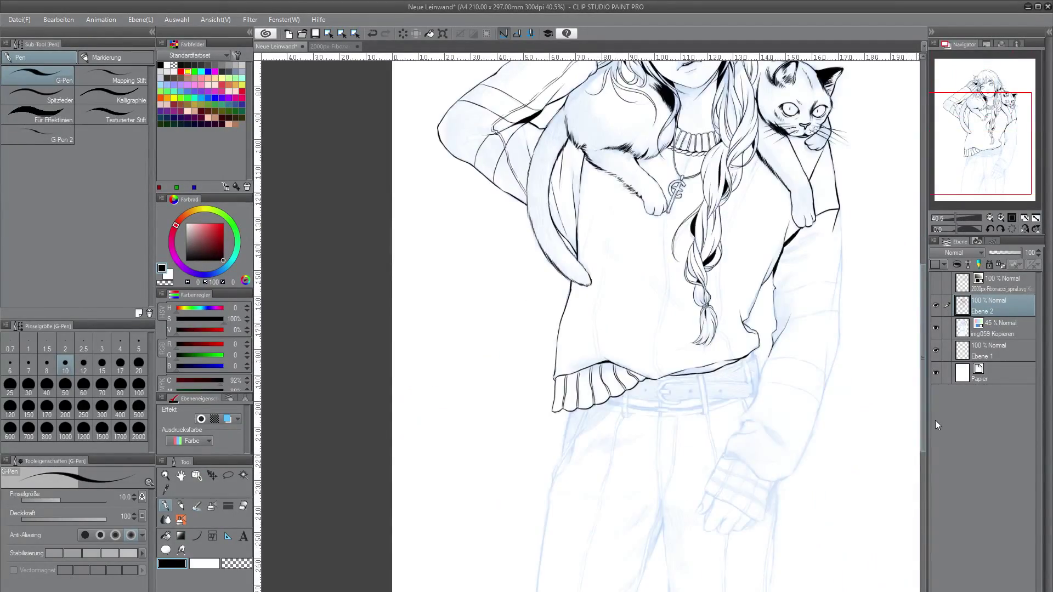
pyautogui.scroll(2, 808, 159)
pyautogui.moveTo(672, 521); pyautogui.dragTo(650, 442)
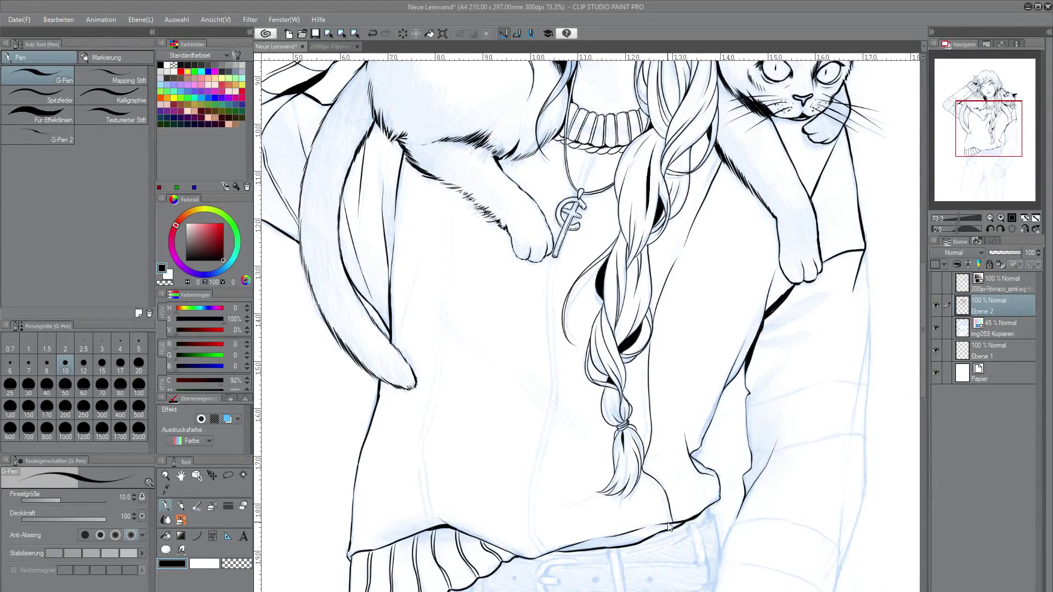
pyautogui.moveTo(668, 515)
pyautogui.mouseDown()
pyautogui.moveTo(647, 481)
pyautogui.moveTo(646, 355)
pyautogui.moveTo(716, 157)
pyautogui.moveTo(711, 182)
pyautogui.mouseUp()
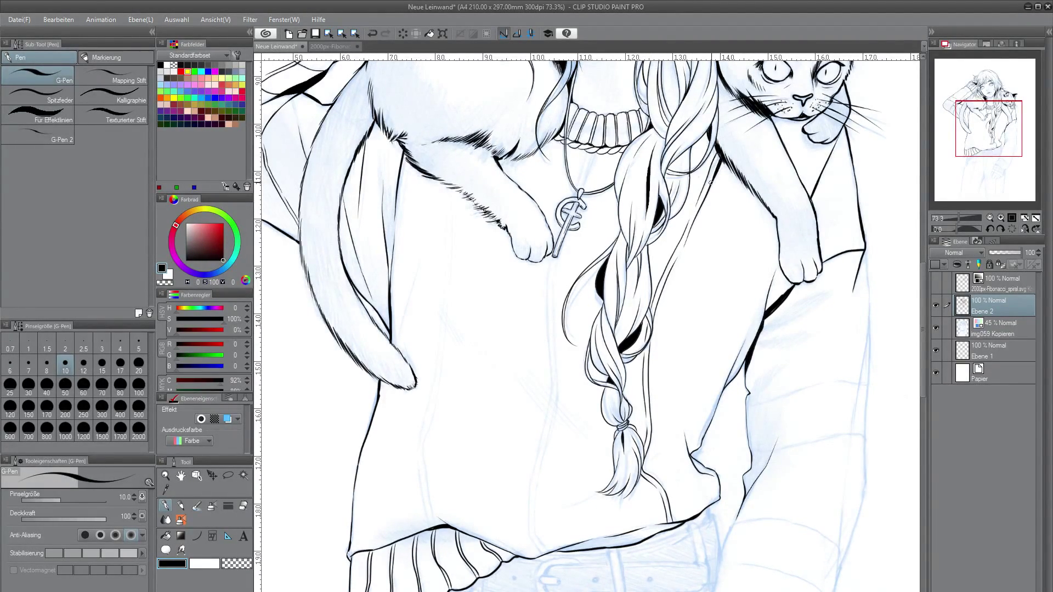
# Ink double seam lines down the sweater's middle and down the side beneath the cat's leg to the hem.
pyautogui.moveTo(559, 258)
pyautogui.mouseDown()
pyautogui.moveTo(545, 556)
pyautogui.moveTo(532, 460)
pyautogui.moveTo(550, 379)
pyautogui.moveTo(550, 255)
pyautogui.mouseUp()
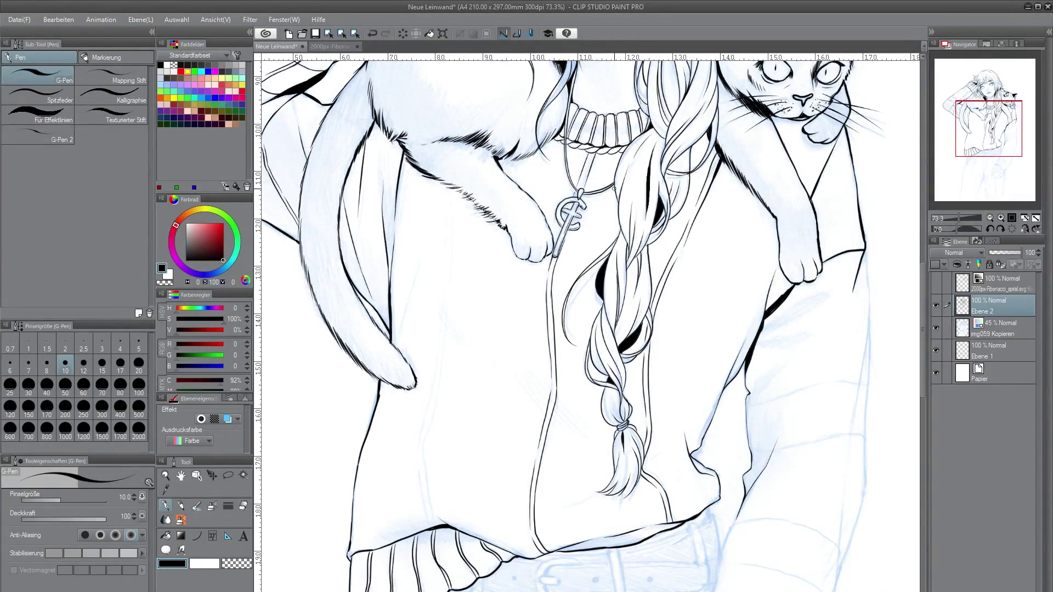
pyautogui.moveTo(453, 187)
pyautogui.mouseDown()
pyautogui.moveTo(423, 491)
pyautogui.moveTo(447, 184)
pyautogui.mouseUp()
pyautogui.moveTo(393, 346); pyautogui.dragTo(419, 262)
# Outline the sleeve of the lowered arm along both edges, including the bunched folds above the wrist.
pyautogui.scroll(-3, 694, 450)
pyautogui.moveTo(743, 477); pyautogui.dragTo(699, 351)
pyautogui.scroll(2, 699, 357)
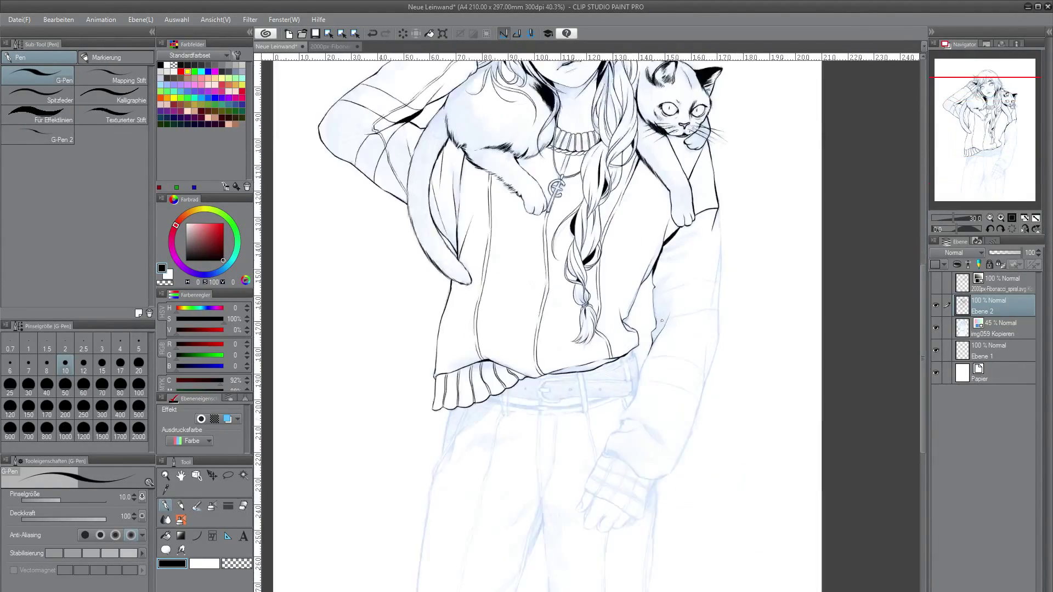
pyautogui.moveTo(587, 500)
pyautogui.mouseDown()
pyautogui.moveTo(633, 463)
pyautogui.moveTo(666, 478)
pyautogui.moveTo(630, 419)
pyautogui.moveTo(652, 356)
pyautogui.mouseUp()
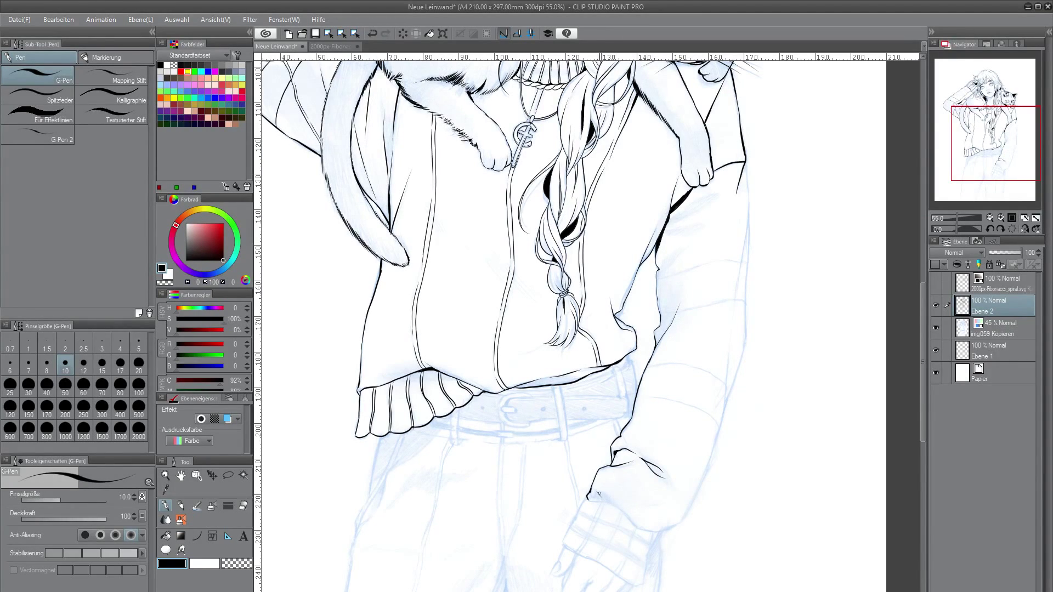
pyautogui.moveTo(599, 493); pyautogui.dragTo(640, 524)
pyautogui.moveTo(587, 499)
pyautogui.mouseDown()
pyautogui.moveTo(674, 528)
pyautogui.moveTo(714, 440)
pyautogui.moveTo(732, 356)
pyautogui.moveTo(747, 273)
pyautogui.moveTo(747, 171)
pyautogui.mouseUp()
pyautogui.moveTo(747, 225); pyautogui.dragTo(729, 329)
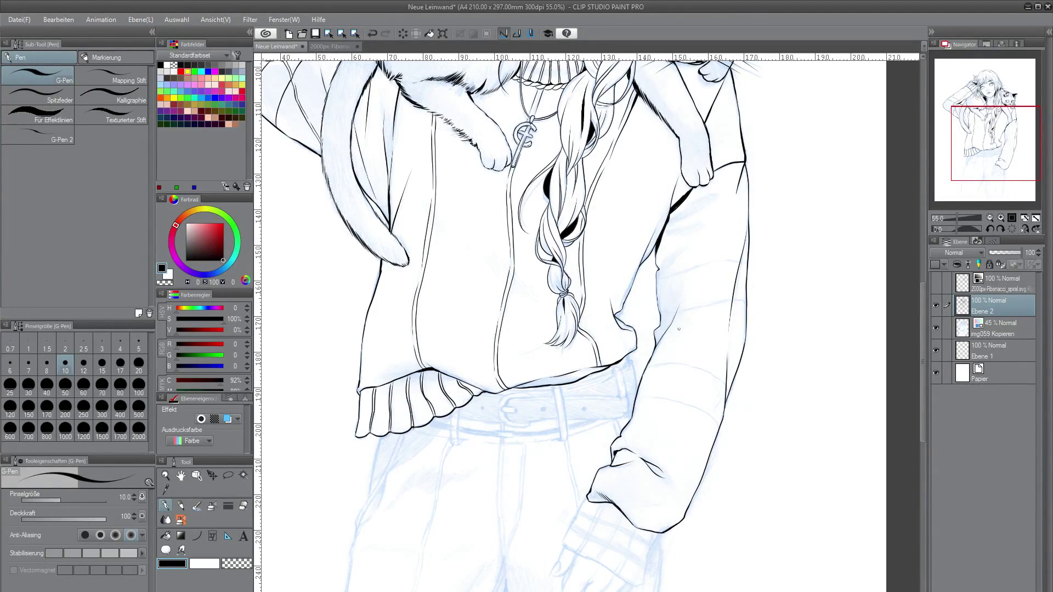
# Ink four curved stripe lines across the lowered arm's sleeve, two above and two below the elbow.
pyautogui.moveTo(676, 310); pyautogui.dragTo(737, 294)
pyautogui.moveTo(661, 279); pyautogui.dragTo(741, 256)
pyautogui.moveTo(637, 396); pyautogui.dragTo(716, 426)
pyautogui.moveTo(647, 367); pyautogui.dragTo(725, 394)
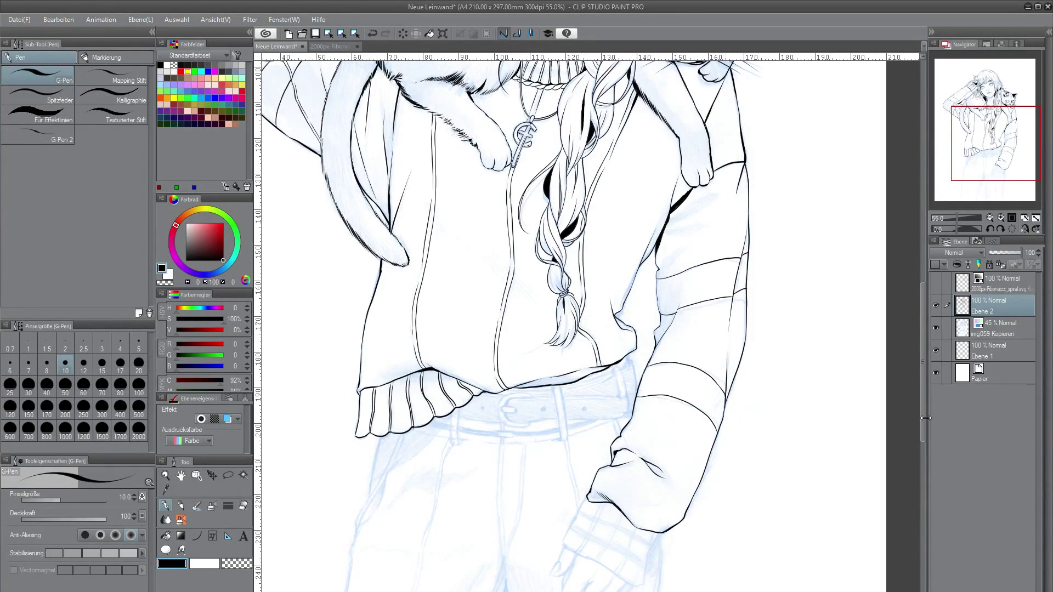
# Ink the knitted cuff of the lowered hand with its scalloped edge and paired rib lines.
pyautogui.scroll(-2, 565, 419)
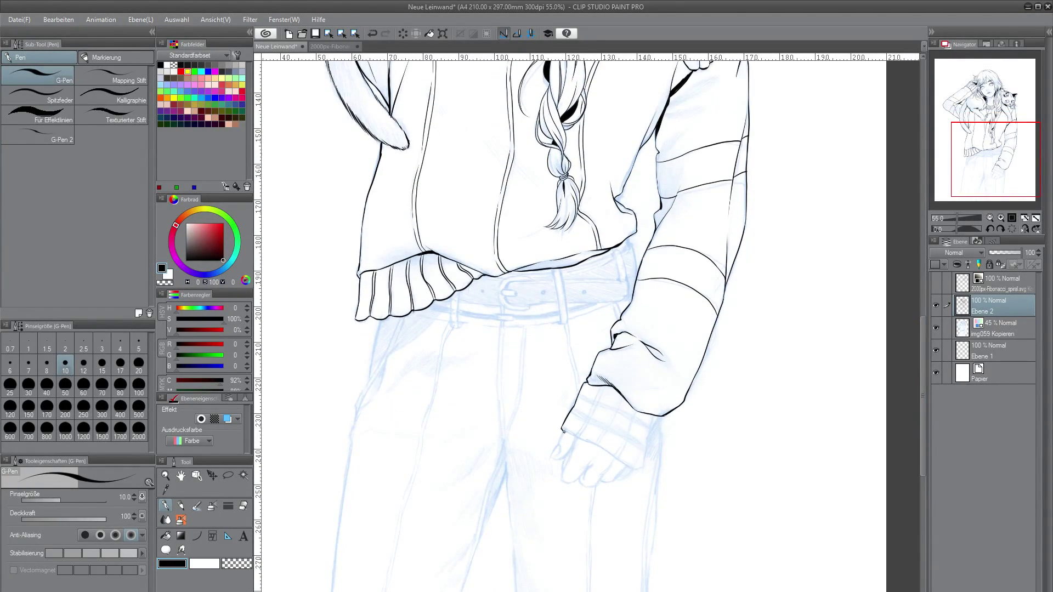
pyautogui.moveTo(616, 455); pyautogui.dragTo(636, 414)
pyautogui.moveTo(619, 454); pyautogui.dragTo(640, 415)
pyautogui.moveTo(599, 443); pyautogui.dragTo(619, 390)
pyautogui.moveTo(581, 436); pyautogui.dragTo(603, 388)
pyautogui.moveTo(577, 435); pyautogui.dragTo(600, 386)
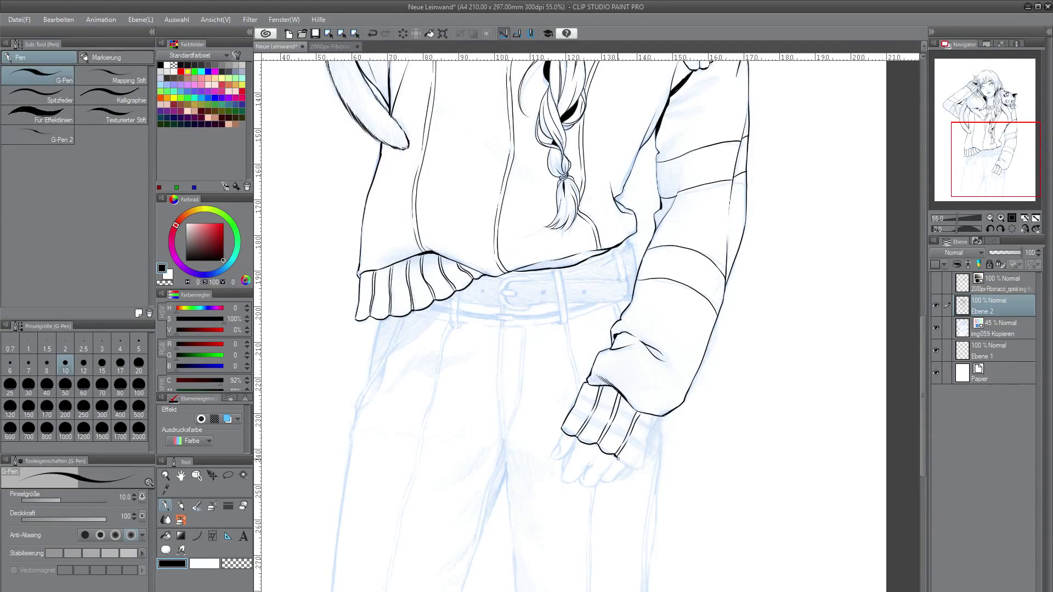
# Outline the thumb, fingers and remaining cuff edge of the lowered hand.
pyautogui.moveTo(618, 457)
pyautogui.mouseDown()
pyautogui.moveTo(653, 419)
pyautogui.moveTo(635, 467)
pyautogui.mouseUp()
pyautogui.moveTo(577, 439)
pyautogui.mouseDown()
pyautogui.moveTo(564, 468)
pyautogui.moveTo(605, 484)
pyautogui.mouseUp()
pyautogui.moveTo(559, 440); pyautogui.dragTo(572, 459)
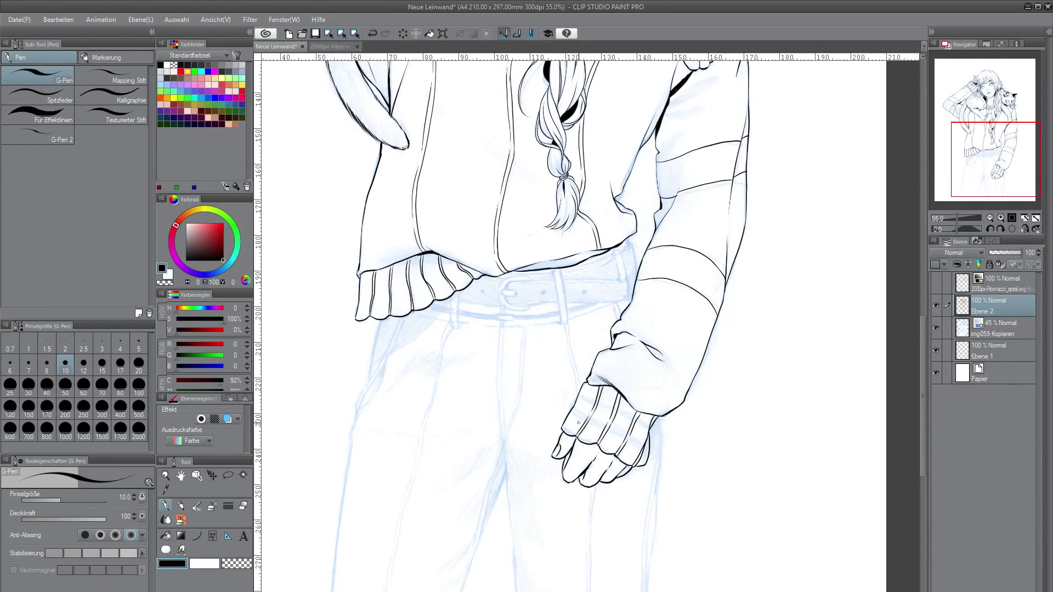
# Ink the trousers' waistband, belt loops and belt buckle, and undo the last strokes.
pyautogui.moveTo(581, 262)
pyautogui.mouseDown()
pyautogui.moveTo(630, 237)
pyautogui.moveTo(620, 281)
pyautogui.moveTo(629, 281)
pyautogui.mouseUp()
pyautogui.moveTo(553, 269)
pyautogui.mouseDown()
pyautogui.moveTo(558, 301)
pyautogui.moveTo(565, 268)
pyautogui.mouseUp()
pyautogui.moveTo(457, 289); pyautogui.dragTo(459, 328)
pyautogui.moveTo(451, 296)
pyautogui.mouseDown()
pyautogui.moveTo(458, 327)
pyautogui.moveTo(526, 331)
pyautogui.moveTo(619, 300)
pyautogui.mouseUp()
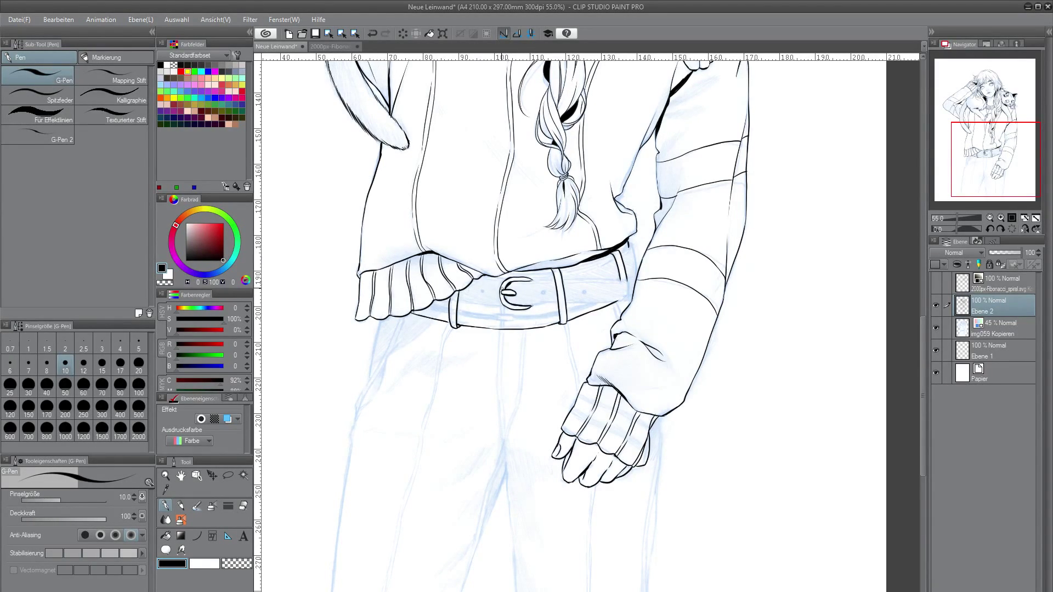
pyautogui.click(372, 34)
pyautogui.click(373, 35)
# Complete the belt with its buckle, strap edges and holes, and undo the last stroke.
pyautogui.moveTo(508, 284); pyautogui.dragTo(533, 281)
pyautogui.moveTo(455, 303)
pyautogui.mouseDown()
pyautogui.moveTo(556, 305)
pyautogui.moveTo(631, 283)
pyautogui.mouseUp()
pyautogui.moveTo(534, 282); pyautogui.dragTo(629, 286)
pyautogui.hotkey('ctrl', 'z')
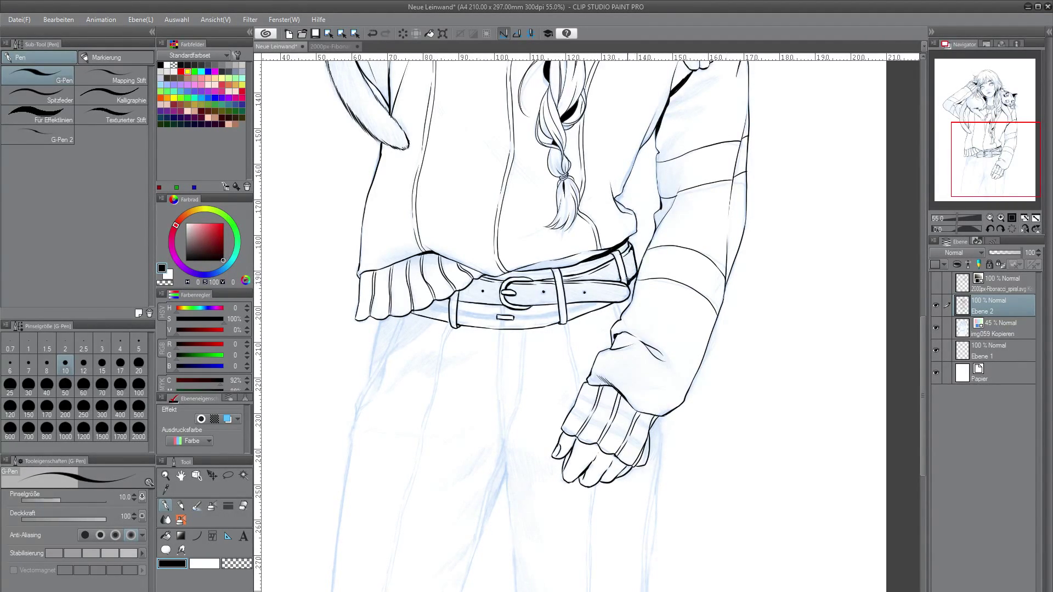
# On a new layer, ink a thick line beneath the belt with the Fineliner at size 15, and merge it into Ebene 2.
pyautogui.hotkey('ctrl', 'shift', 'n')
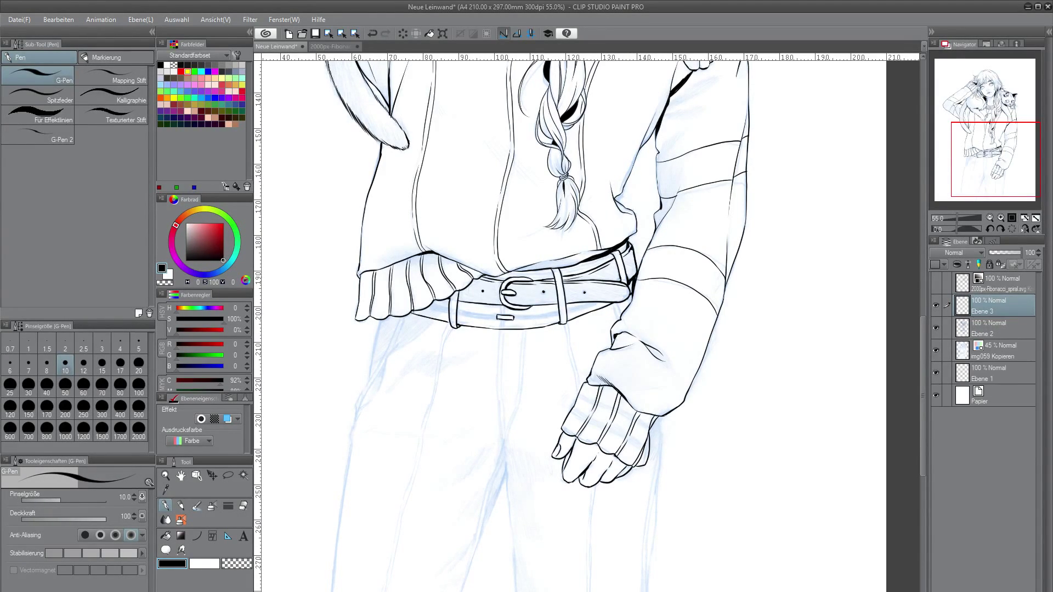
pyautogui.click(120, 55)
pyautogui.click(102, 365)
pyautogui.moveTo(430, 305)
pyautogui.mouseDown()
pyautogui.moveTo(498, 317)
pyautogui.moveTo(597, 298)
pyautogui.mouseUp()
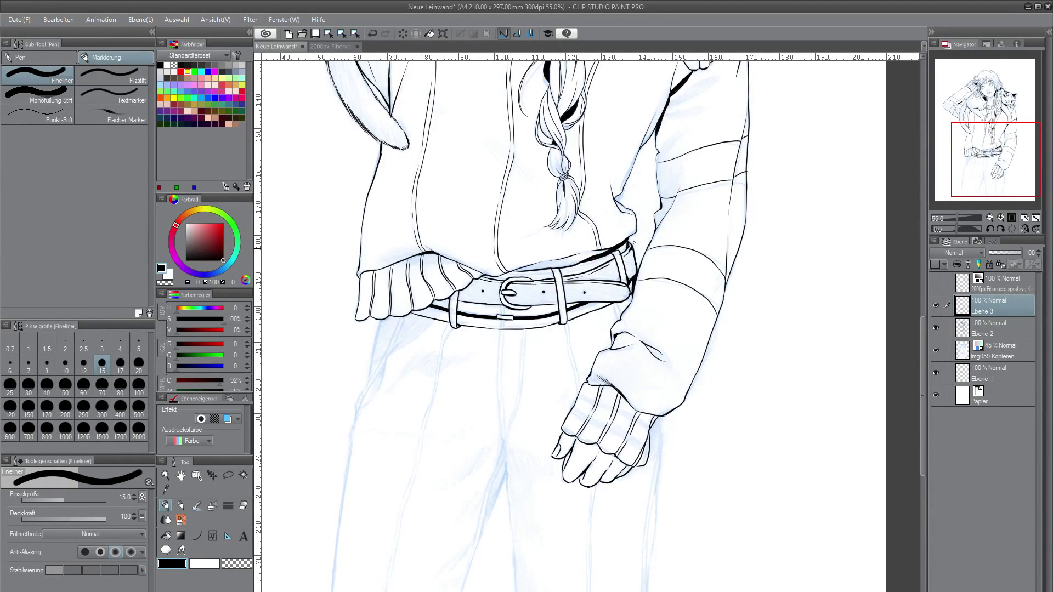
pyautogui.scroll(-5, 635, 243)
pyautogui.hotkey('ctrl', 'e')
pyautogui.scroll(5, 494, 245)
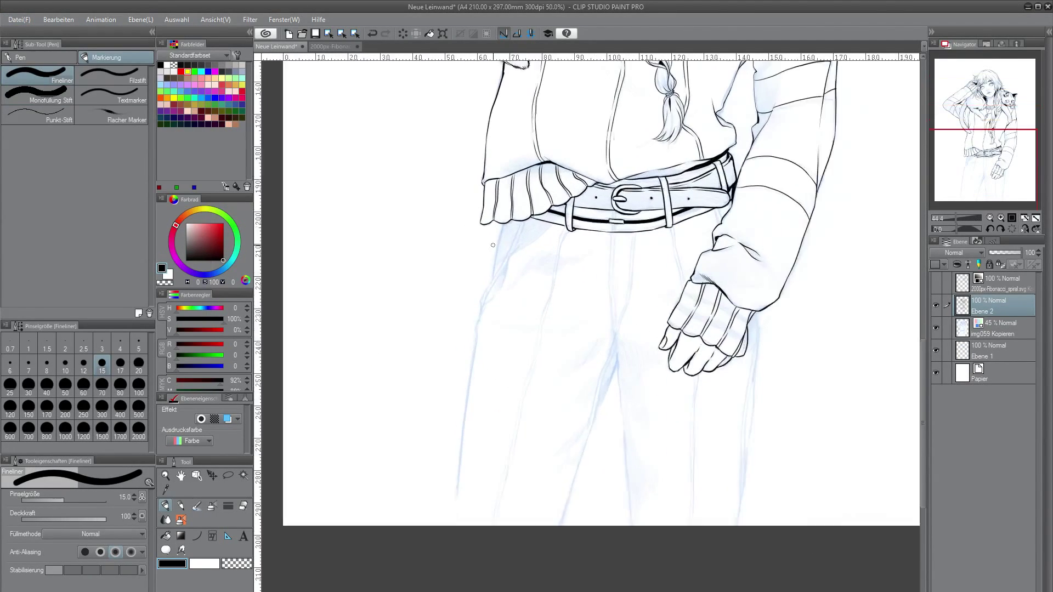
# Ink the trousers' hip pocket, fly and inner leg lines with the G-Pen at size 10.
pyautogui.scroll(1, 493, 245)
pyautogui.moveTo(477, 332); pyautogui.dragTo(481, 315)
pyautogui.click(166, 506)
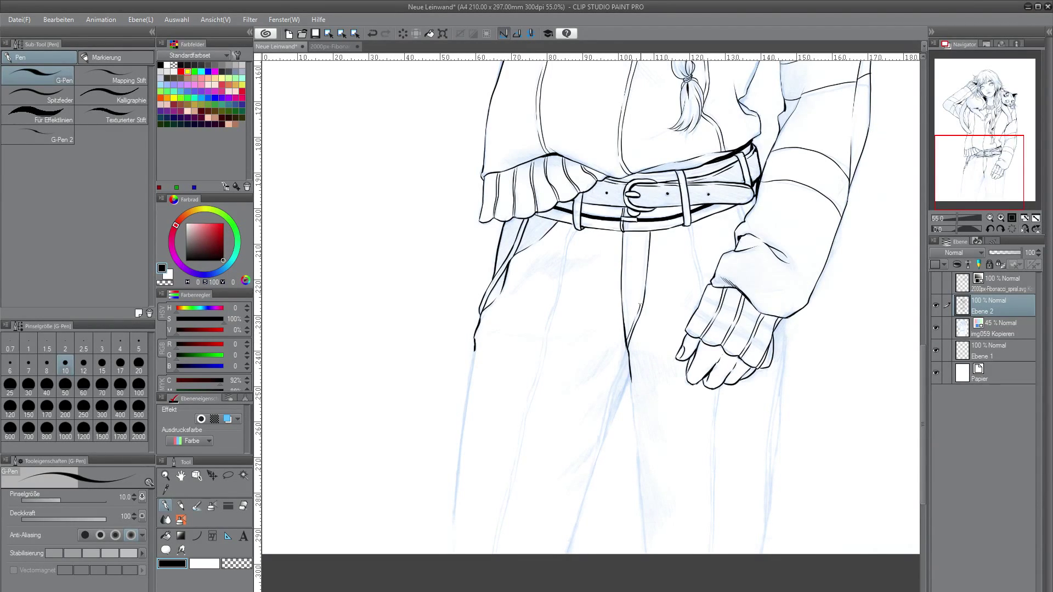
pyautogui.moveTo(633, 419); pyautogui.dragTo(645, 575)
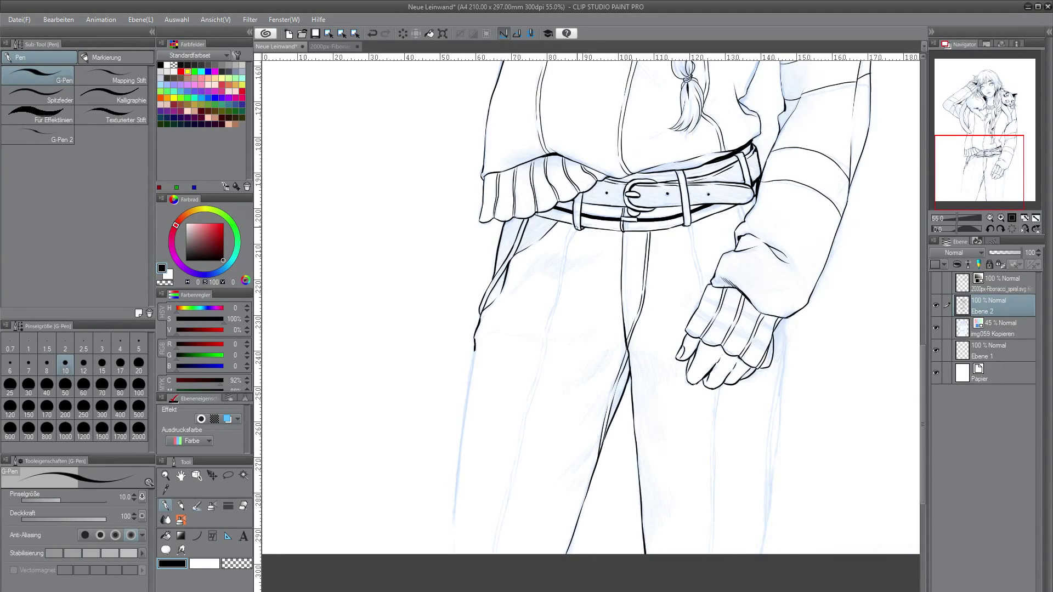
# Ink the double seams down both trouser legs and the outer leg contours to the page's lower edge.
pyautogui.moveTo(547, 342); pyautogui.dragTo(492, 554)
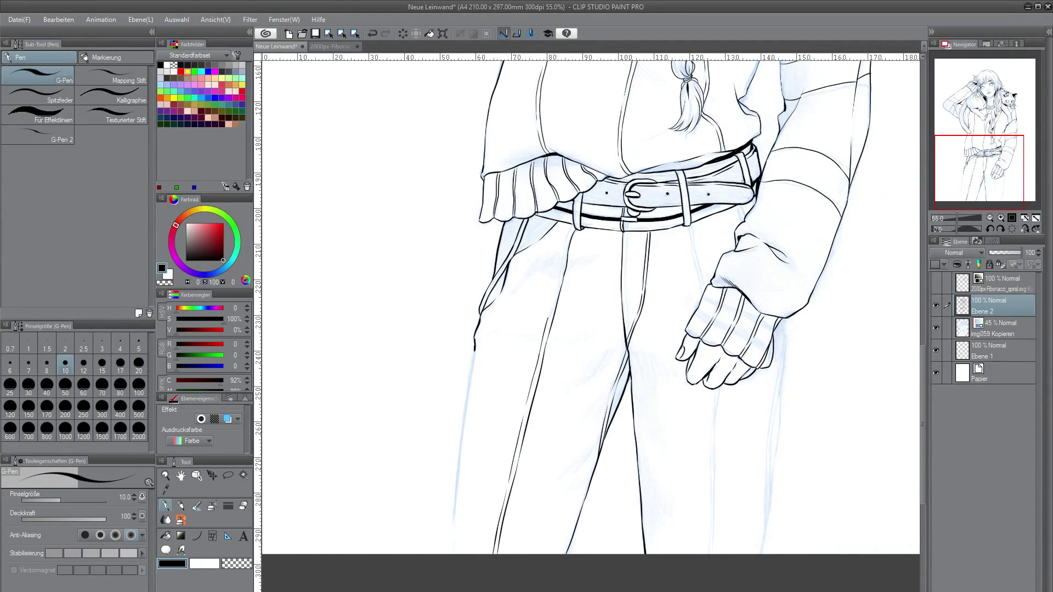
pyautogui.moveTo(475, 352)
pyautogui.mouseDown()
pyautogui.moveTo(440, 554)
pyautogui.moveTo(464, 423)
pyautogui.moveTo(450, 554)
pyautogui.mouseUp()
pyautogui.hotkey('ctrl', 'z')
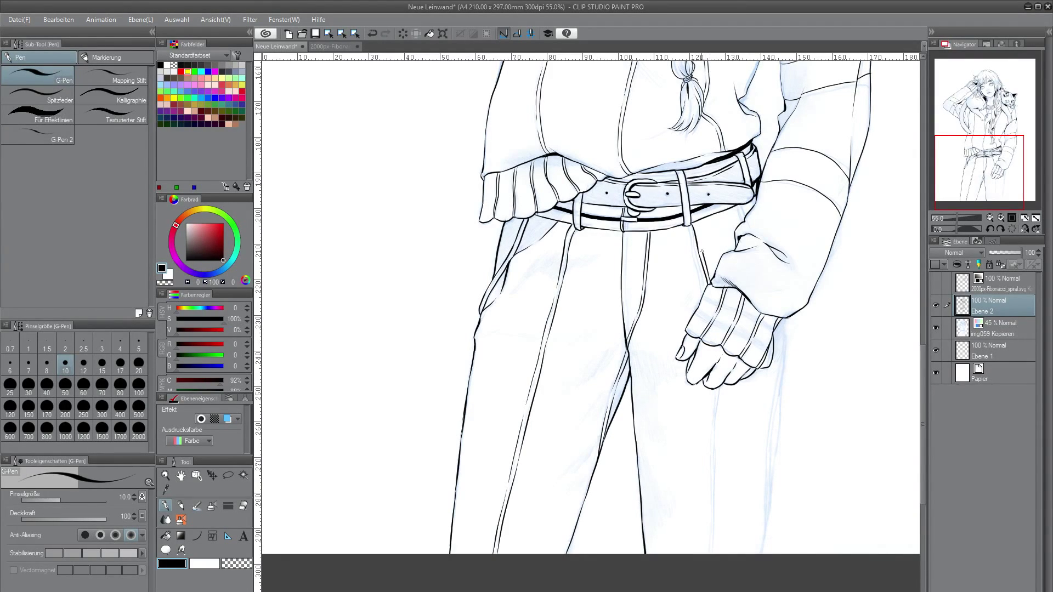
pyautogui.moveTo(718, 386); pyautogui.dragTo(714, 554)
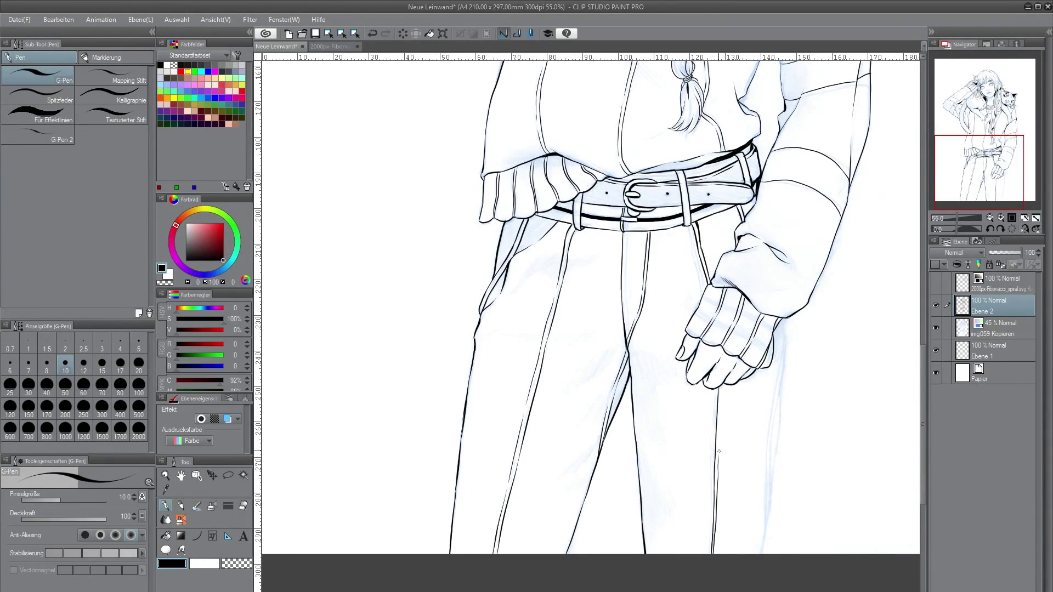
pyautogui.moveTo(782, 366); pyautogui.dragTo(764, 554)
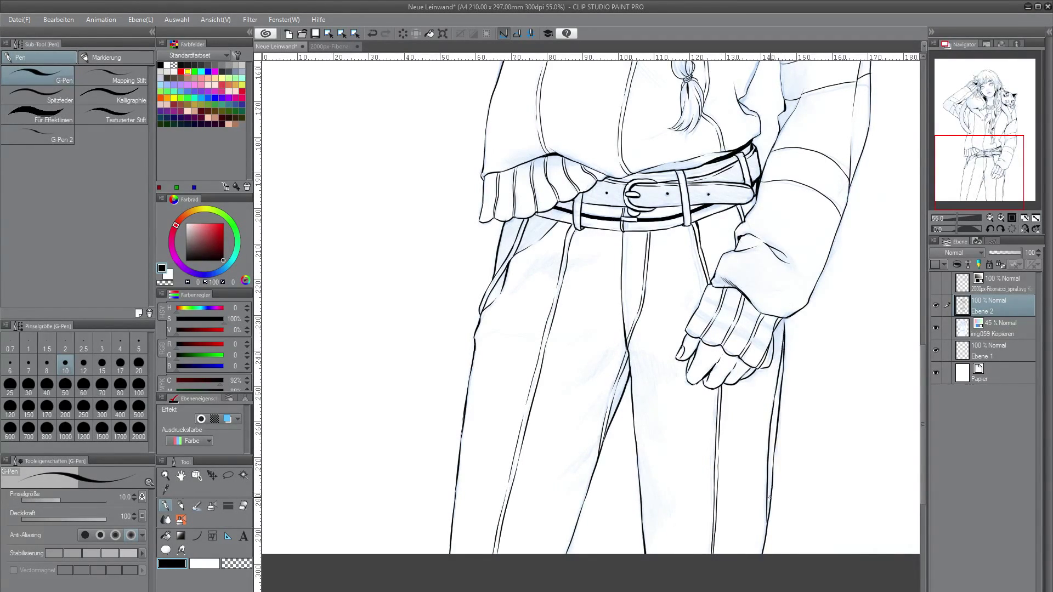
# Hide the blue pencil sketch layer img059 Kopieren to show the whole figure as line art only.
pyautogui.scroll(-5, 793, 358)
pyautogui.moveTo(793, 358); pyautogui.dragTo(775, 457)
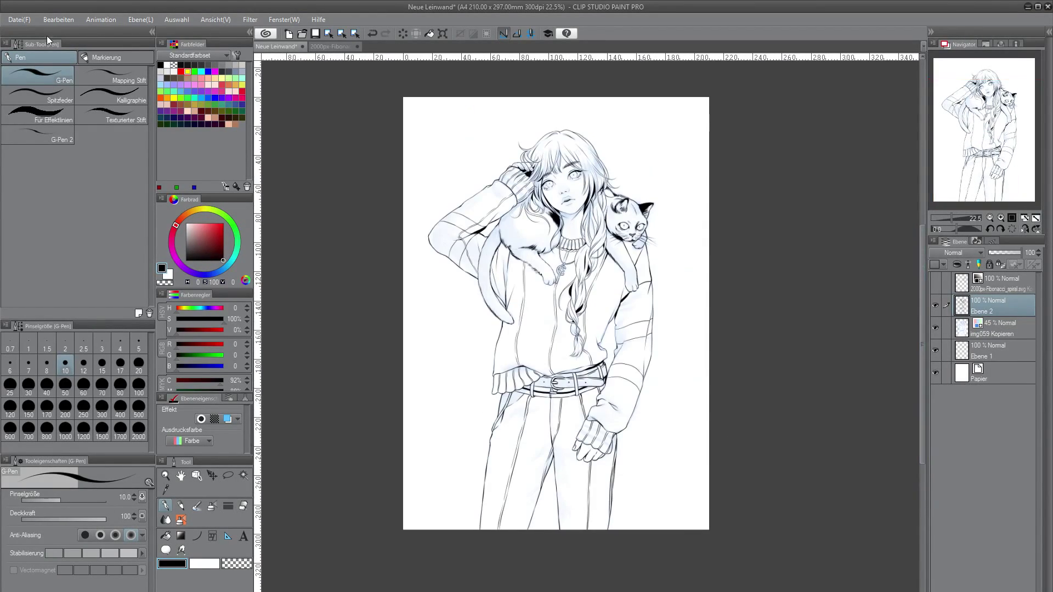
pyautogui.hotkey('ctrl', 's')
pyautogui.hotkey('ctrl', '+')
pyautogui.click(936, 327)
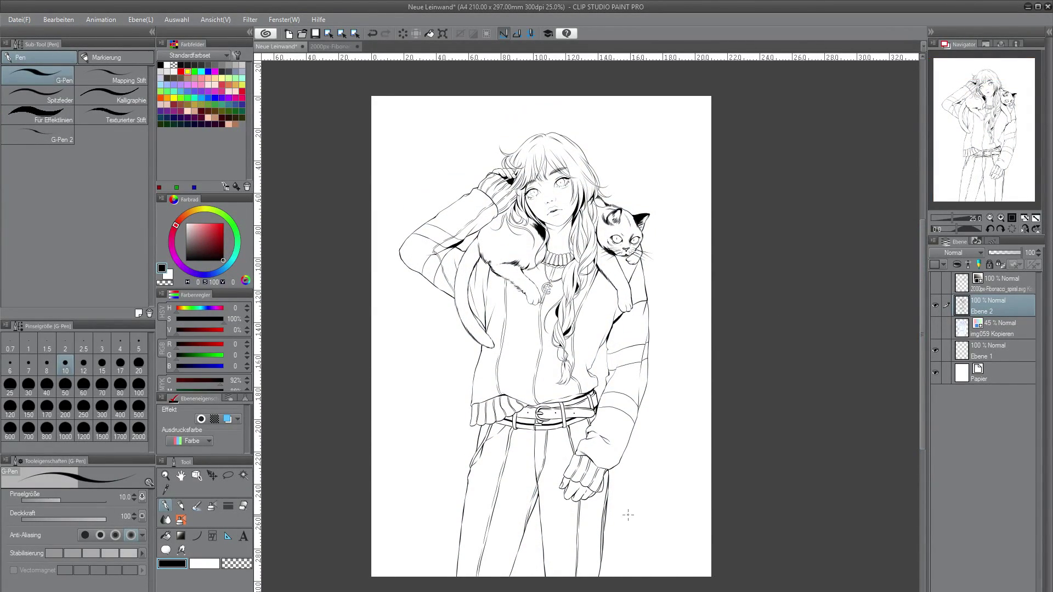
# Fill the hip gap beneath the sweater's hem with black, and thicken the pendant with the G-Pen at size 15.
pyautogui.press('g')
pyautogui.scroll(2, 517, 450)
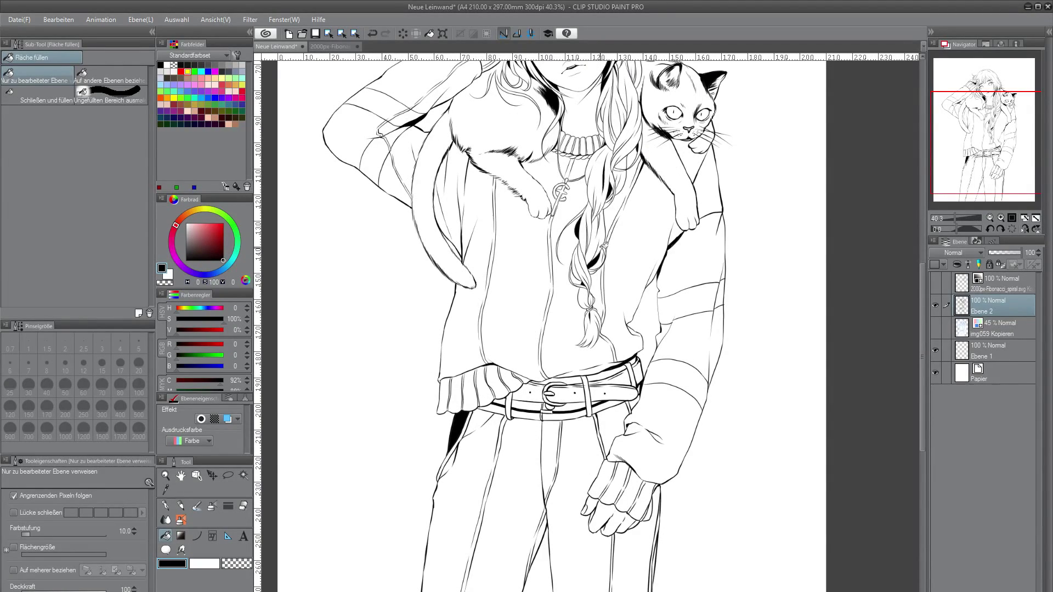
pyautogui.press('p')
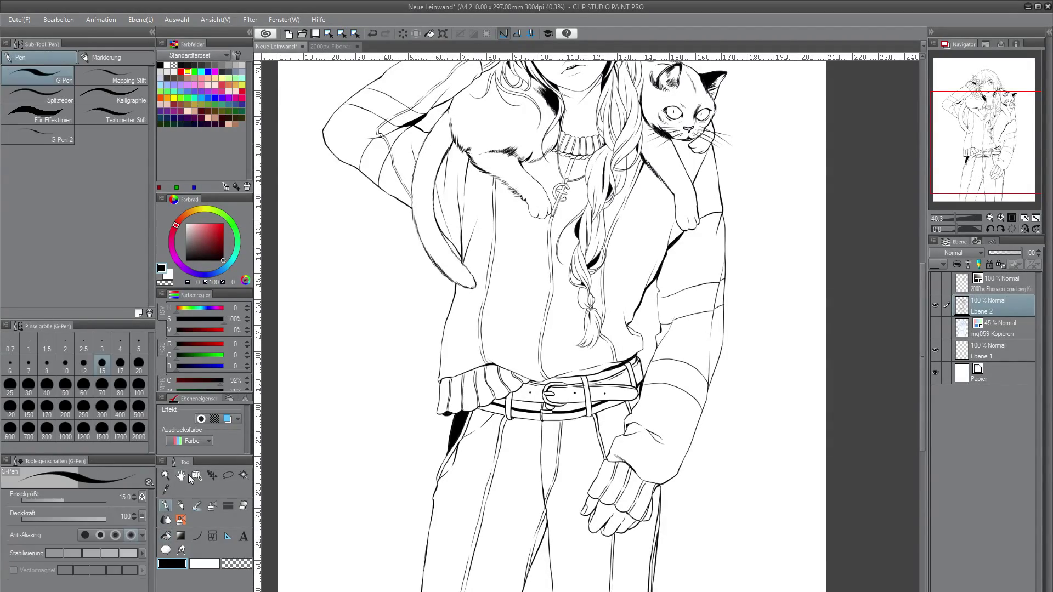
pyautogui.scroll(4, 528, 127)
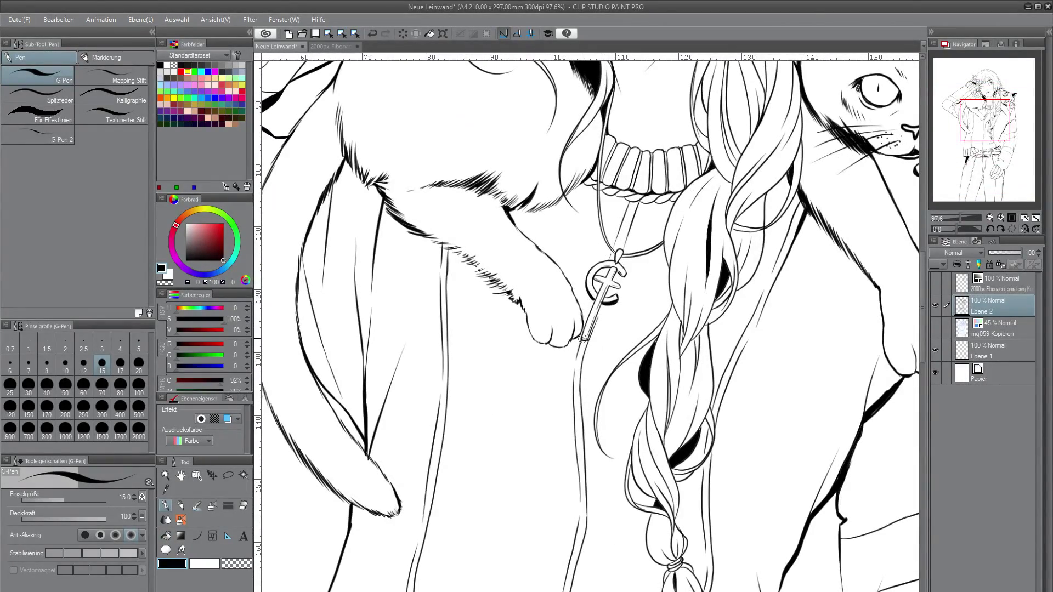
pyautogui.moveTo(583, 338); pyautogui.dragTo(605, 289)
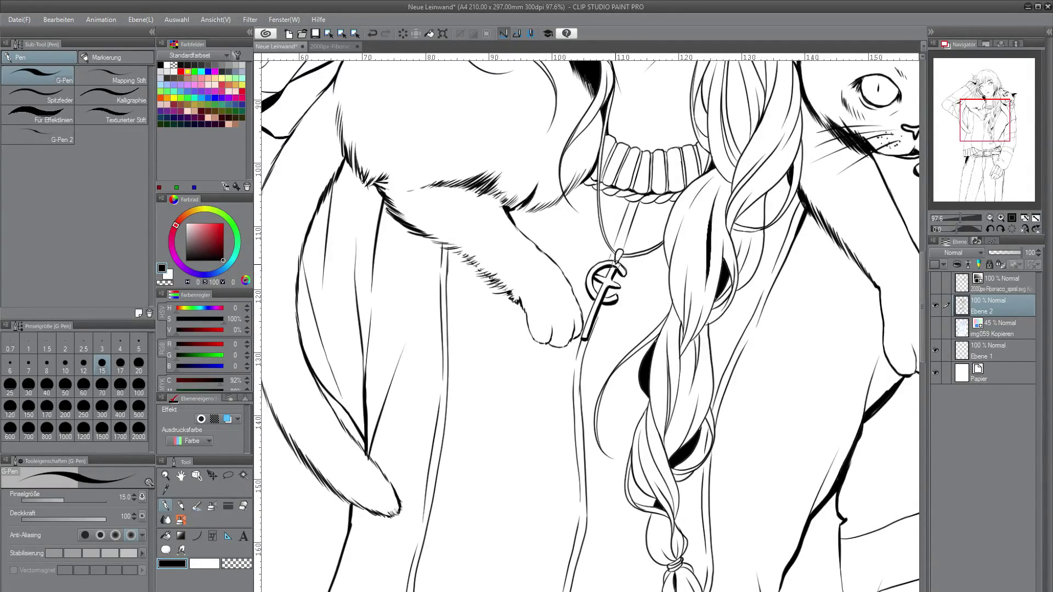
# Thicken the contour lines and shadow accents on the sweater, its ribbed hem and the sleeves with the G-Pen at size 15.
pyautogui.scroll(-5, 617, 265)
pyautogui.moveTo(528, 363); pyautogui.dragTo(607, 402)
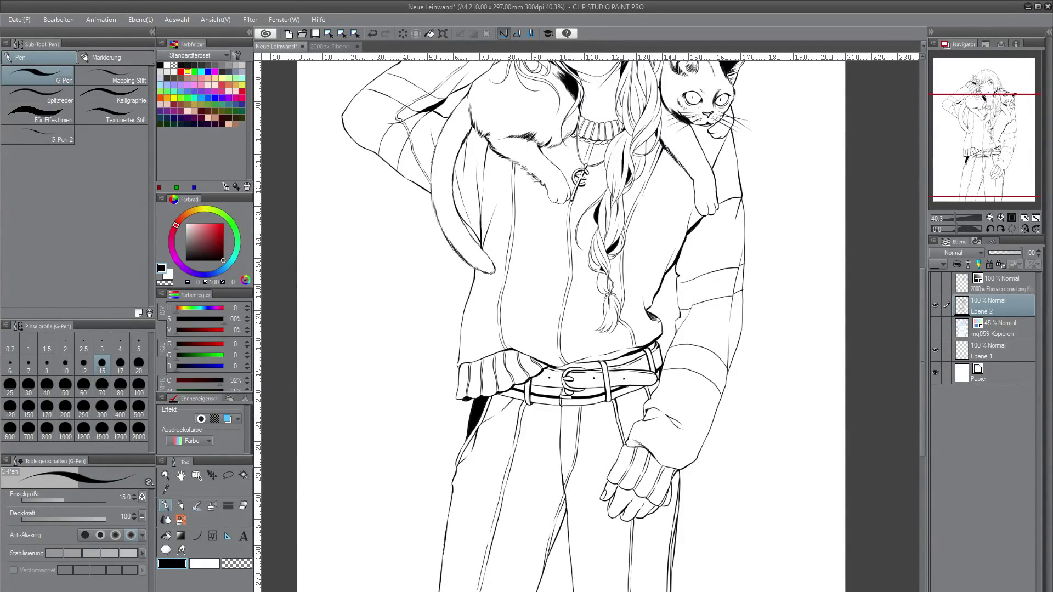
pyautogui.scroll(2, 686, 313)
pyautogui.moveTo(521, 332)
pyautogui.mouseDown()
pyautogui.moveTo(524, 294)
pyautogui.moveTo(521, 359)
pyautogui.mouseUp()
pyautogui.scroll(-2, 568, 313)
pyautogui.scroll(1, 567, 314)
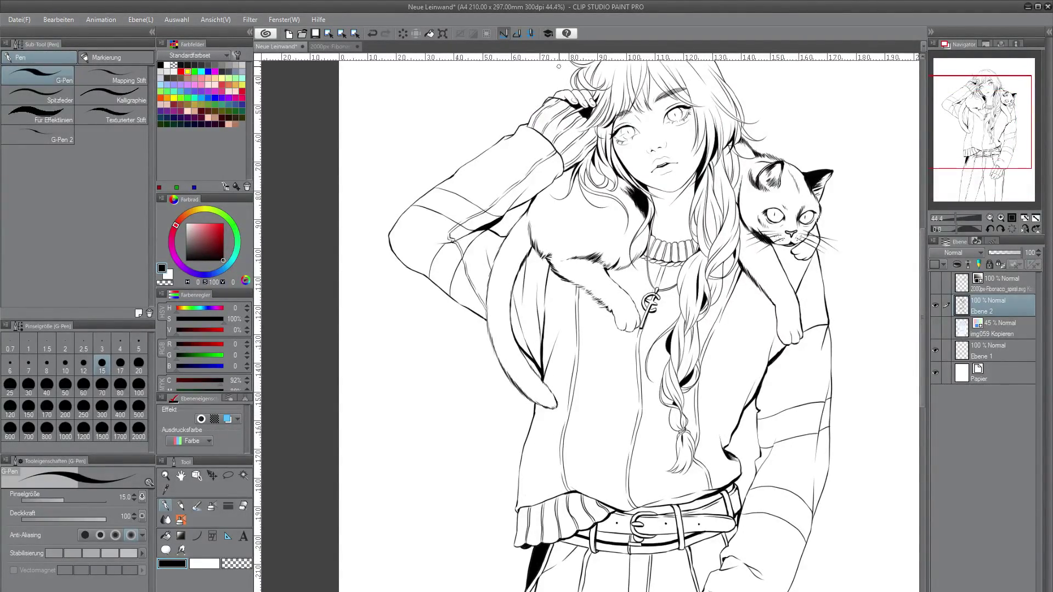
# Add a new layer and try the Diagonale hatching brush at size 50 across the raised hand's cuff, undoing the stroke.
pyautogui.scroll(2, 559, 173)
pyautogui.hotkey('ctrl', 'shift', 'n')
pyautogui.moveTo(559, 174); pyautogui.dragTo(559, 327)
pyautogui.press('b')
pyautogui.click(47, 58)
pyautogui.click(111, 129)
pyautogui.moveTo(509, 244); pyautogui.dragTo(579, 331)
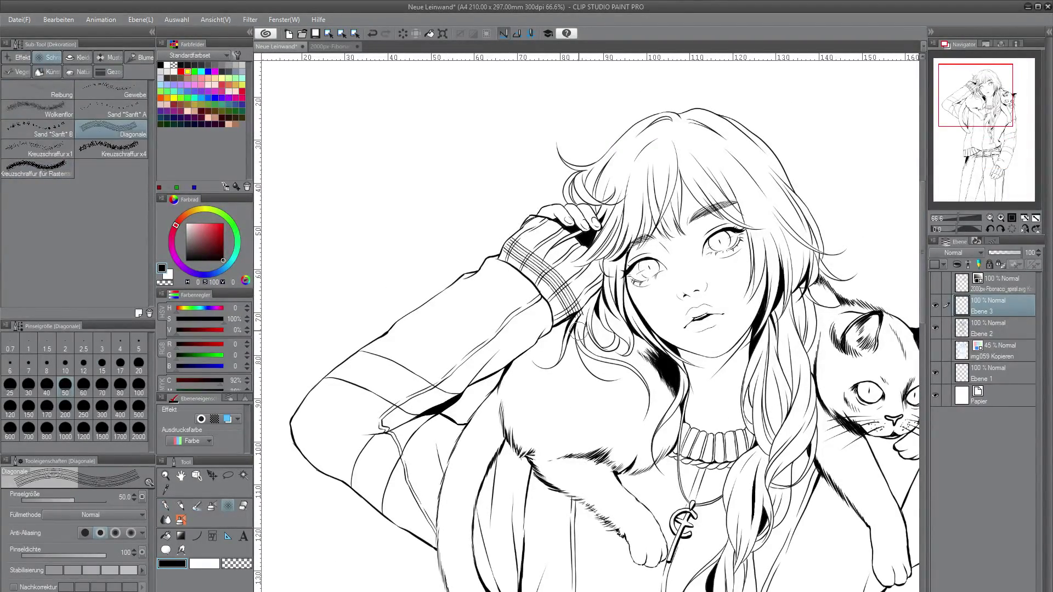
pyautogui.hotkey('ctrl', 'z')
# Draw plaid hatching bands over both knitted cuffs and the collar with the Diagonale brush at size 30.
pyautogui.press('[')
pyautogui.press('[')
pyautogui.moveTo(506, 243)
pyautogui.mouseDown()
pyautogui.moveTo(554, 278)
pyautogui.moveTo(574, 320)
pyautogui.mouseUp()
pyautogui.moveTo(520, 224); pyautogui.dragTo(592, 299)
pyautogui.moveTo(674, 433)
pyautogui.mouseDown()
pyautogui.moveTo(766, 426)
pyautogui.moveTo(842, 466)
pyautogui.mouseUp()
pyautogui.scroll(-5, 804, 368)
pyautogui.moveTo(735, 455); pyautogui.dragTo(839, 494)
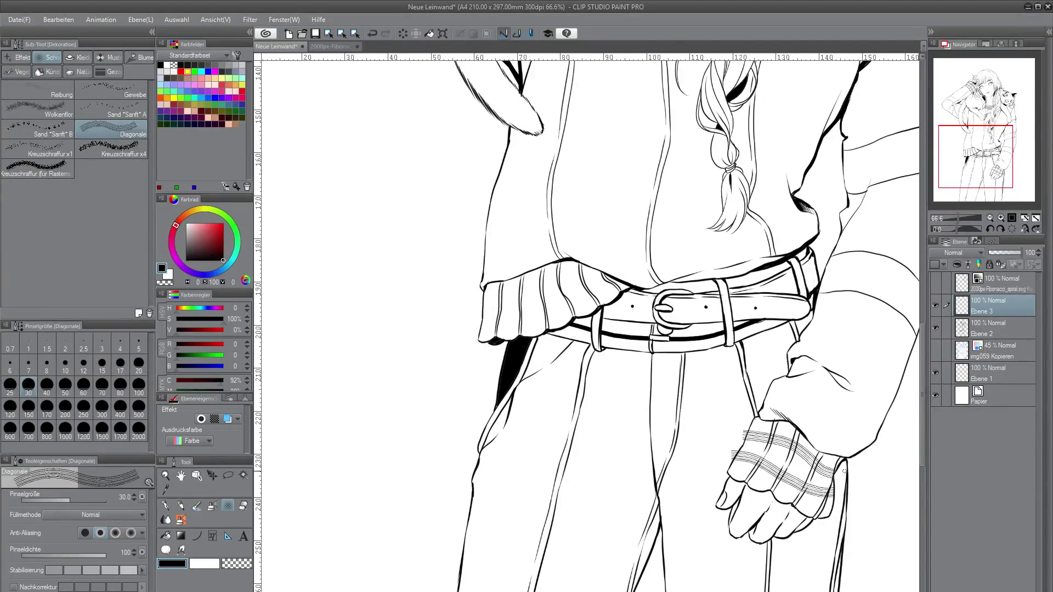
pyautogui.scroll(5, 577, 346)
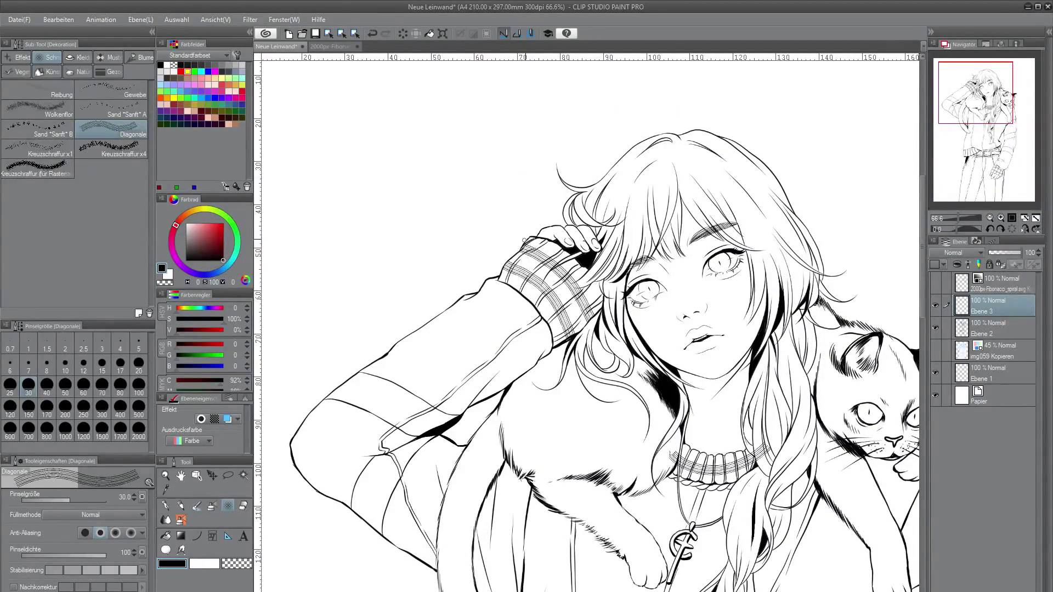
pyautogui.scroll(-3, 822, 322)
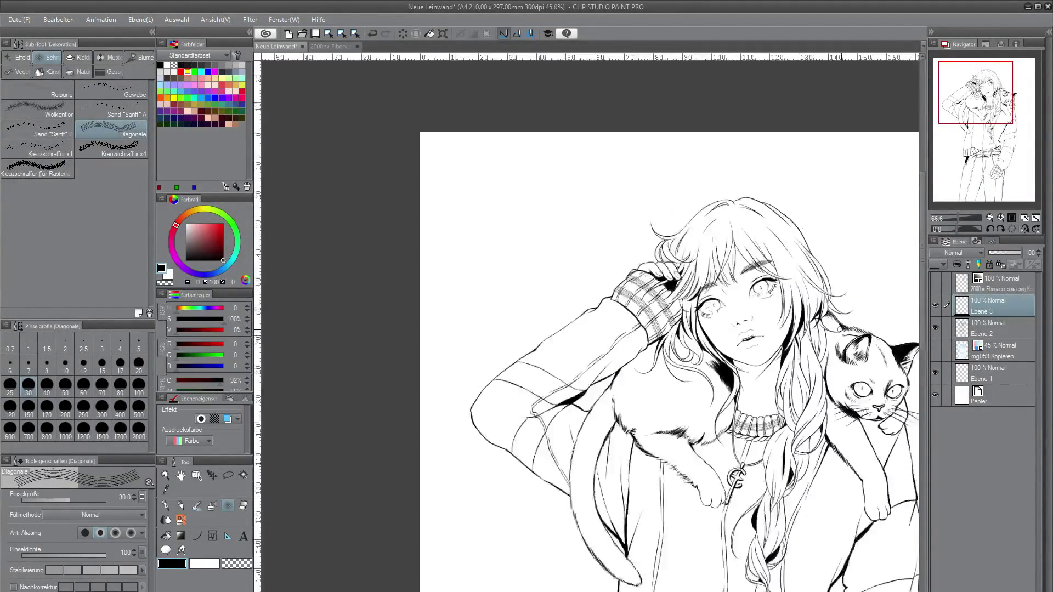
# Apply the 55.0 Linie 50% Kreis Monochrome tone over the canvas and expand its layer properties.
pyautogui.moveTo(823, 322); pyautogui.dragTo(704, 322)
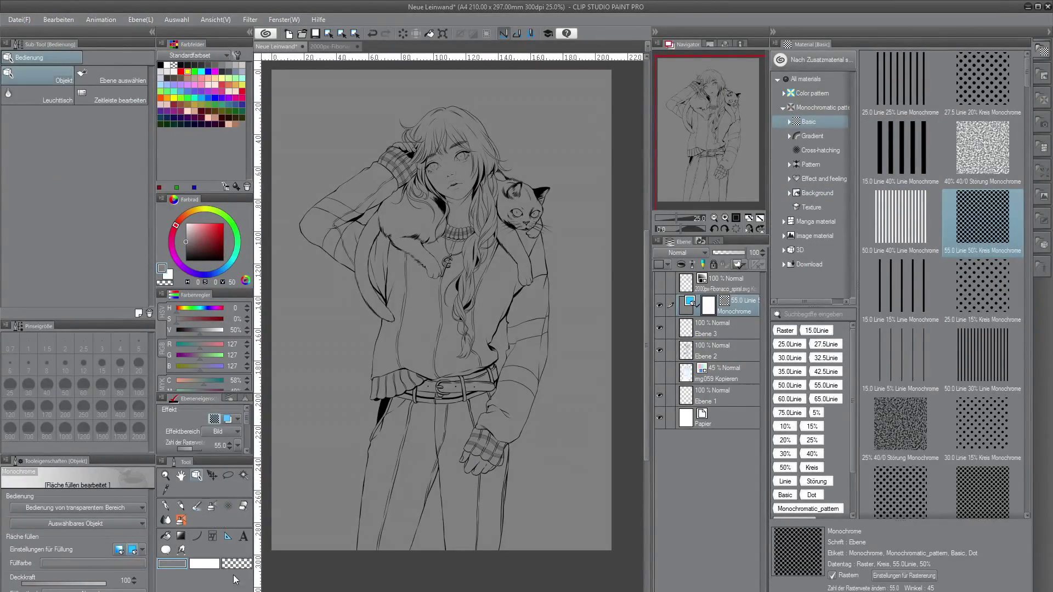
pyautogui.moveTo(235, 456); pyautogui.dragTo(235, 510)
pyautogui.moveTo(233, 193); pyautogui.dragTo(233, 140)
pyautogui.click(232, 282)
pyautogui.moveTo(233, 288); pyautogui.dragTo(233, 234)
pyautogui.moveTo(233, 391); pyautogui.dragTo(234, 376)
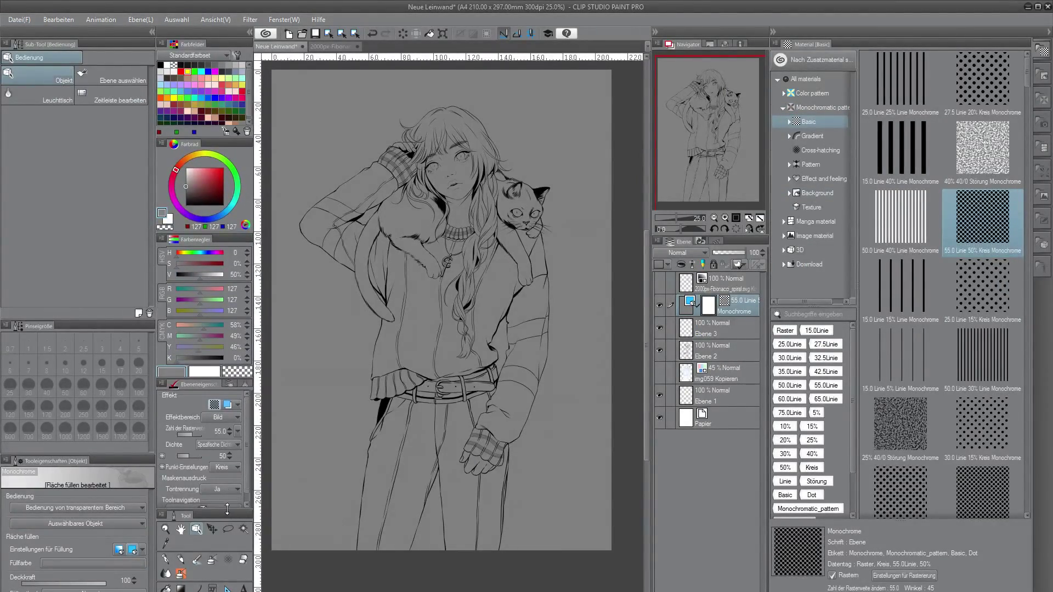
pyautogui.moveTo(233, 509); pyautogui.dragTo(233, 518)
# Set the tone layer's line frequency to 30.0 and remove its layer mask.
pyautogui.click(237, 432)
pyautogui.click(232, 464)
pyautogui.click(232, 453)
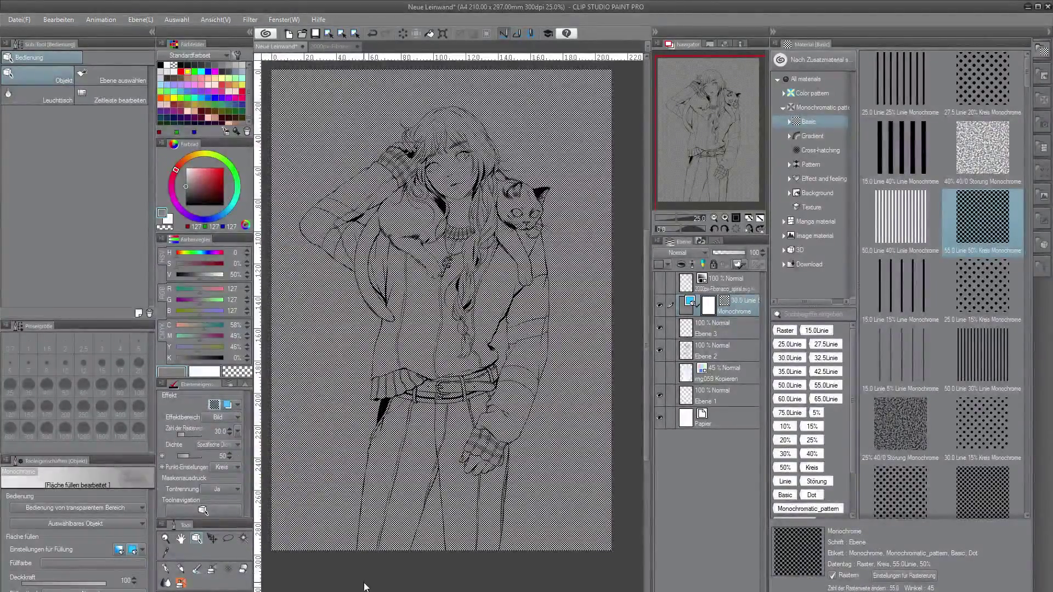
pyautogui.rightClick(708, 306)
pyautogui.click(750, 347)
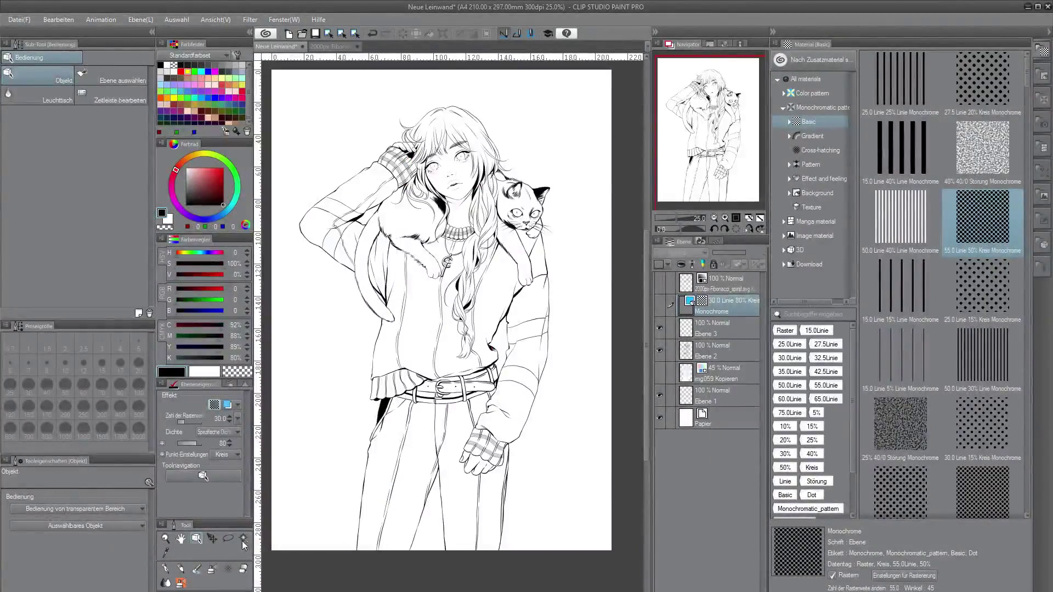
# Set the Ebene 2 line art layer as the reference layer and make the Monochrome tone layer active for automatic selection.
pyautogui.press('w')
pyautogui.click(730, 332)
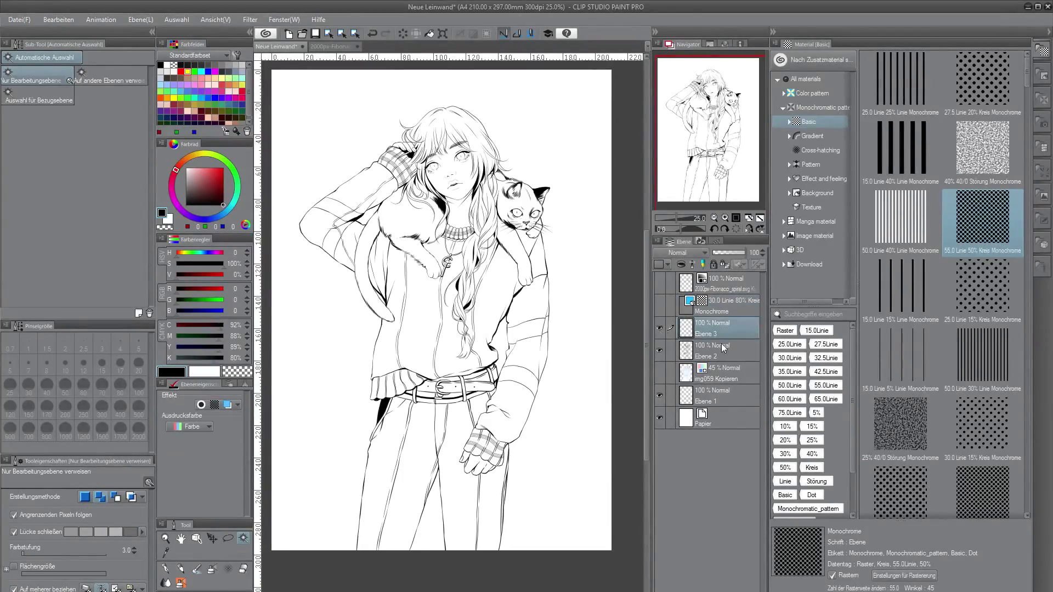
pyautogui.click(722, 347)
pyautogui.click(693, 265)
pyautogui.click(730, 328)
pyautogui.click(732, 307)
# Select the areas of both trouser legs with the automatic selection tool.
pyautogui.click(384, 466)
pyautogui.click(417, 475)
pyautogui.click(512, 442)
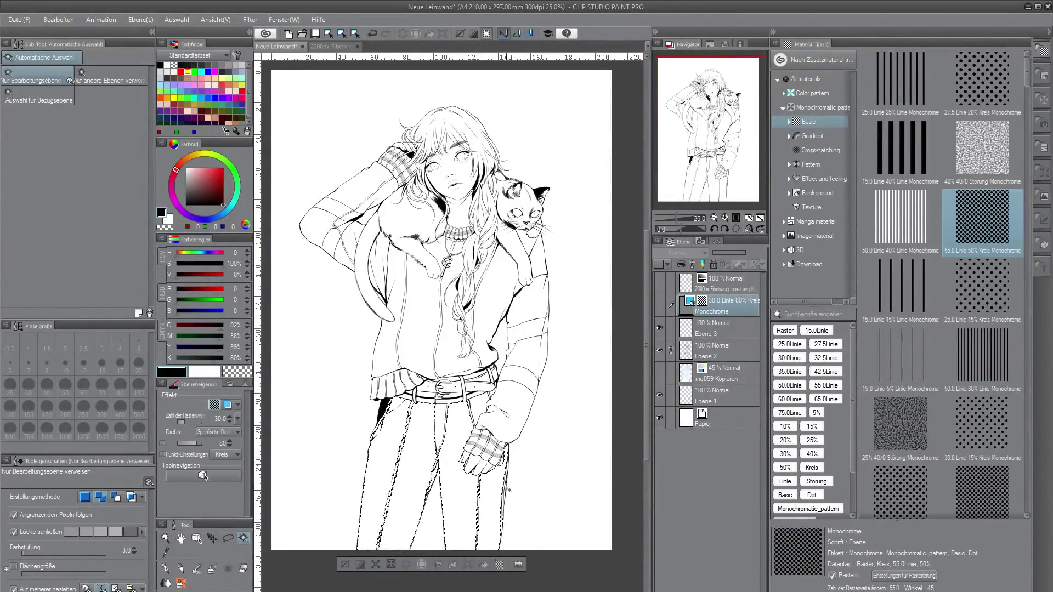
# Turn off gap closing and add the small trouser areas around the belt and belt loops to the selection.
pyautogui.click(47, 529)
pyautogui.scroll(4, 494, 502)
pyautogui.scroll(-2, 526, 208)
pyautogui.click(522, 173)
pyautogui.click(532, 163)
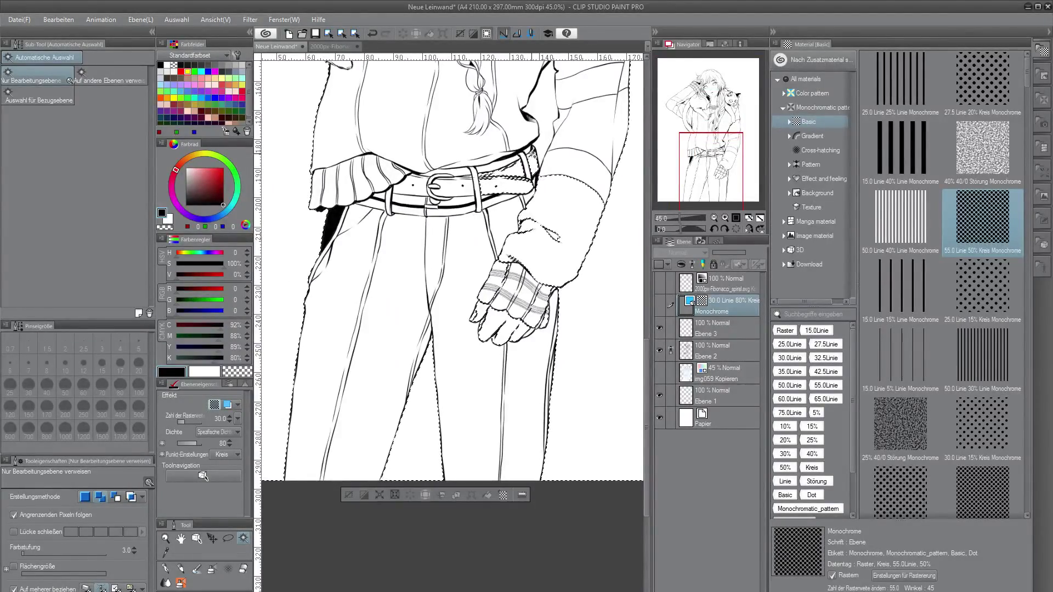
pyautogui.click(456, 187)
pyautogui.click(411, 195)
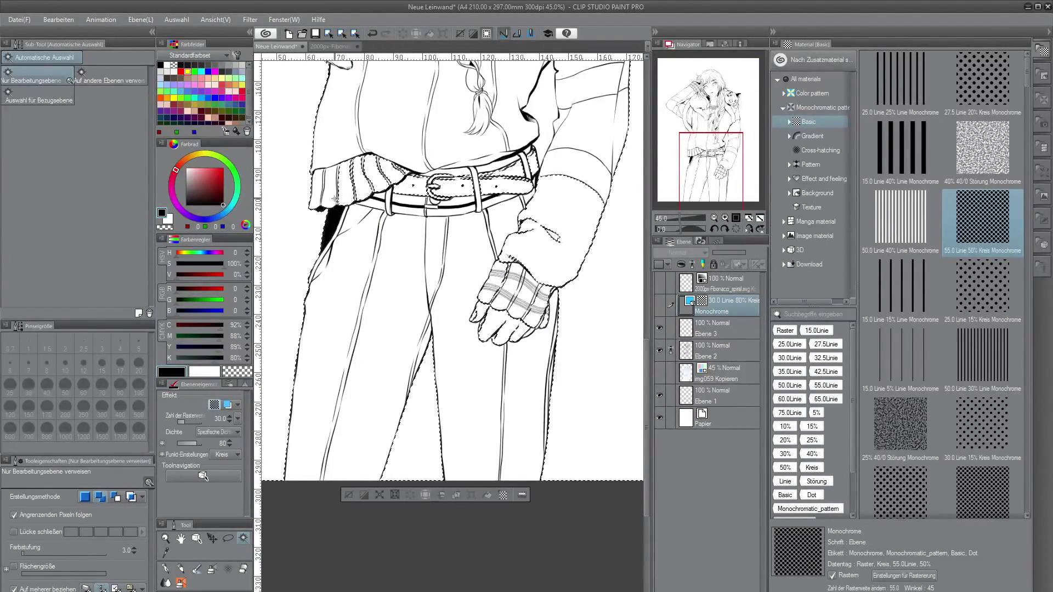
# Show the tone layer and mask its dot pattern with the current selection.
pyautogui.scroll(-2, 601, 373)
pyautogui.press('p')
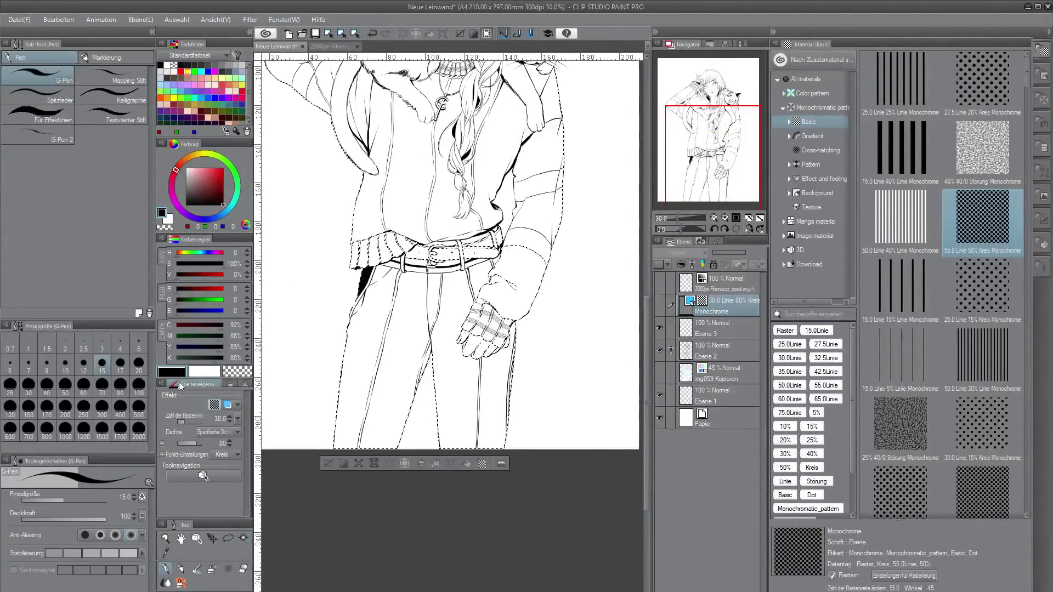
pyautogui.click(659, 305)
pyautogui.hotkey('shift', 'Delete')
pyautogui.moveTo(645, 407); pyautogui.dragTo(646, 366)
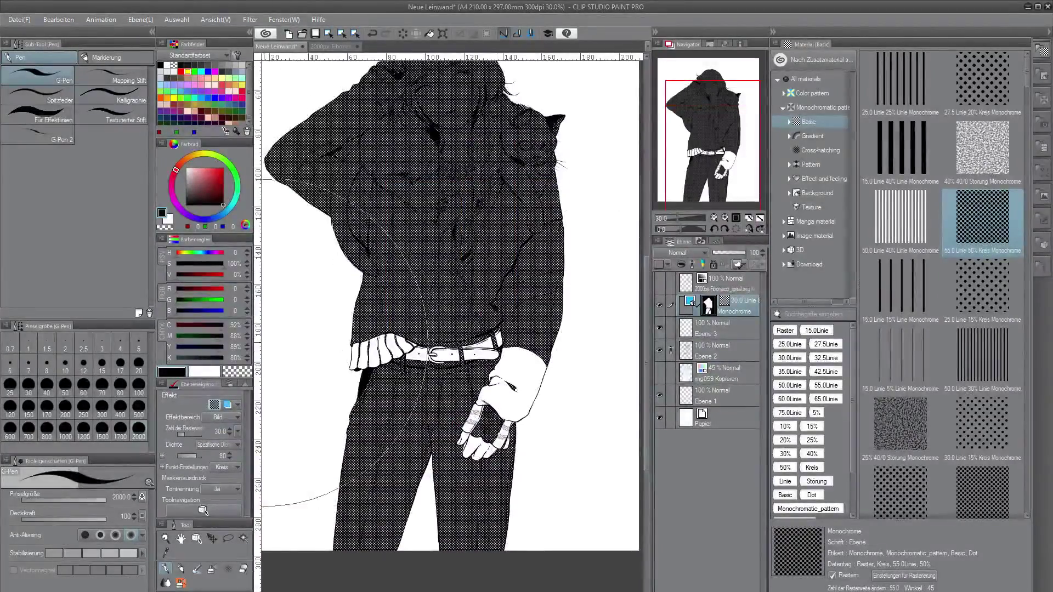
# Mask the tone off the upper body and hand with the transparent G-Pen at sizes 2000 and 100, keeping the trousers.
pyautogui.click(237, 372)
pyautogui.scroll(-2, 442, 221)
pyautogui.moveTo(401, 162); pyautogui.dragTo(518, 199)
pyautogui.scroll(2, 470, 220)
pyautogui.click(136, 385)
pyautogui.moveTo(475, 428)
pyautogui.mouseDown()
pyautogui.moveTo(482, 463)
pyautogui.moveTo(497, 411)
pyautogui.mouseUp()
pyautogui.moveTo(462, 366)
pyautogui.mouseDown()
pyautogui.moveTo(399, 352)
pyautogui.moveTo(332, 384)
pyautogui.mouseUp()
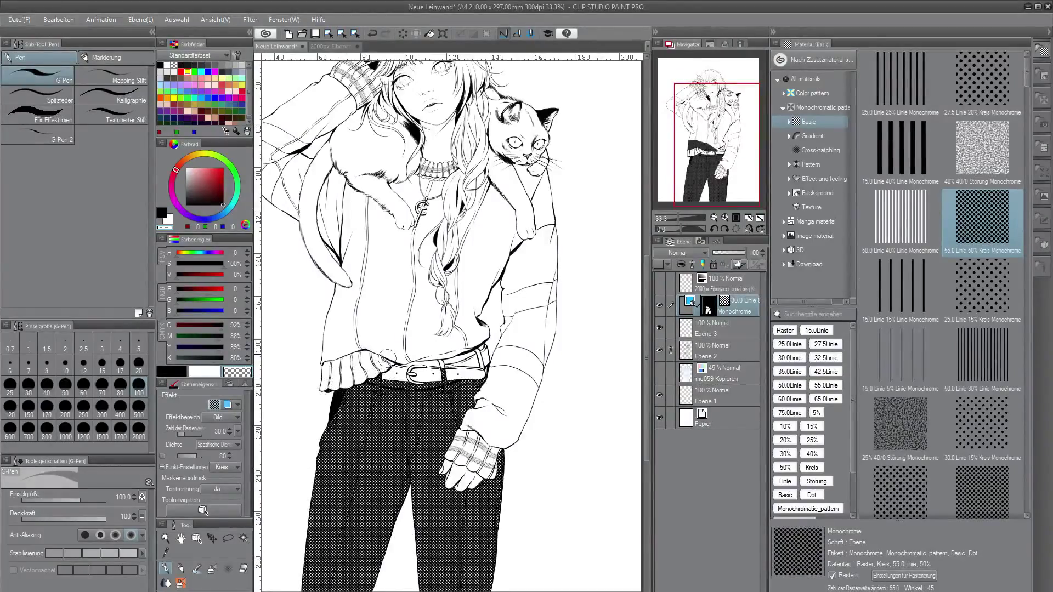
# Paint the tone back in below the belt buckle on the layer mask with the G-Pen at size 50.
pyautogui.scroll(5, 387, 359)
pyautogui.click(172, 372)
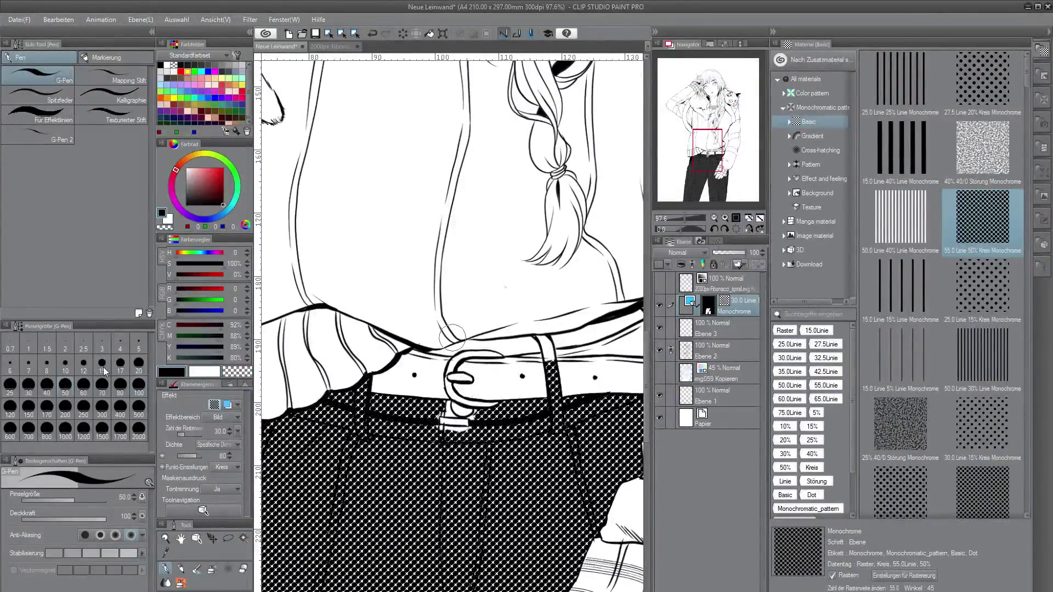
pyautogui.click(65, 386)
pyautogui.moveTo(447, 436)
pyautogui.mouseDown()
pyautogui.moveTo(475, 422)
pyautogui.moveTo(440, 409)
pyautogui.mouseUp()
pyautogui.scroll(-5, 515, 344)
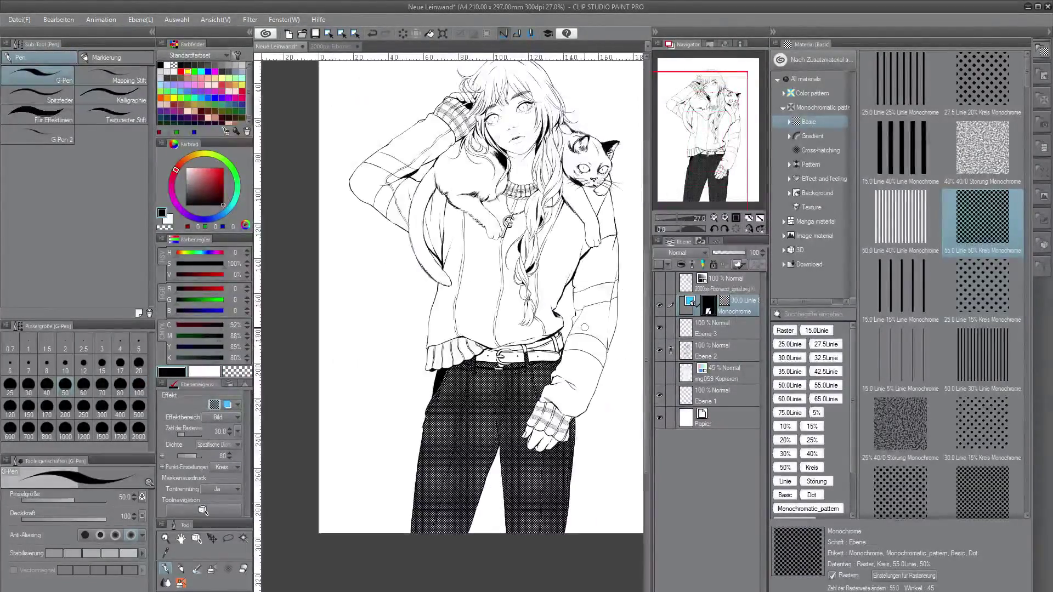
# Fill the masked trouser shape with red on a new layer placed beneath the line art, and hide the tone layer.
pyautogui.keyDown('ctrl'); pyautogui.click(709, 308); pyautogui.keyUp('ctrl')
pyautogui.hotkey('ctrl', 'shift', 'n')
pyautogui.click(224, 168)
pyautogui.press('g')
pyautogui.click(553, 548)
pyautogui.hotkey('ctrl', 'd')
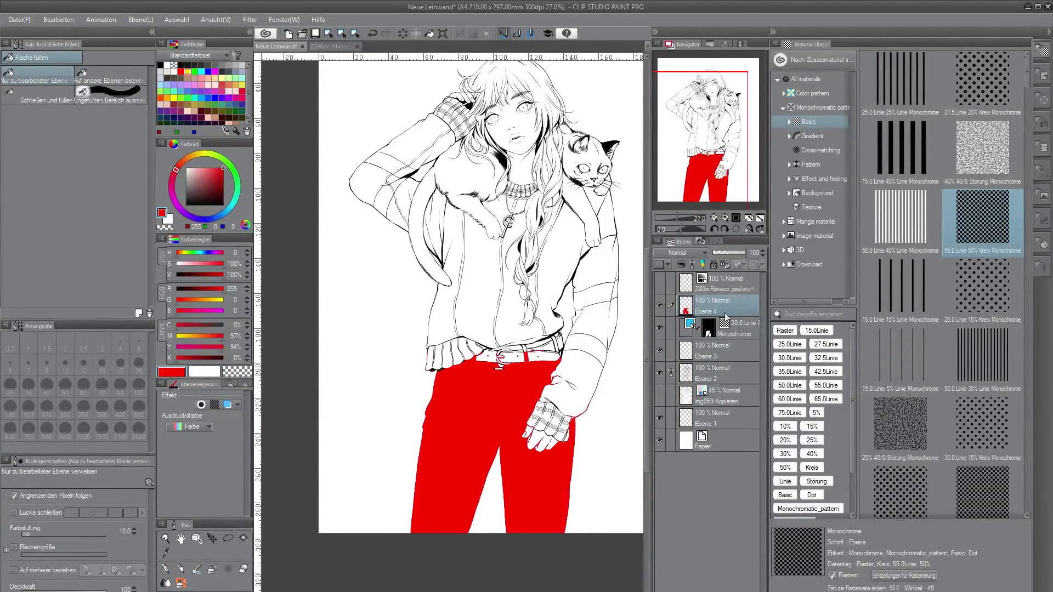
pyautogui.moveTo(725, 310); pyautogui.dragTo(723, 379)
pyautogui.click(660, 305)
pyautogui.scroll(2, 551, 444)
pyautogui.click(165, 569)
pyautogui.press('c')
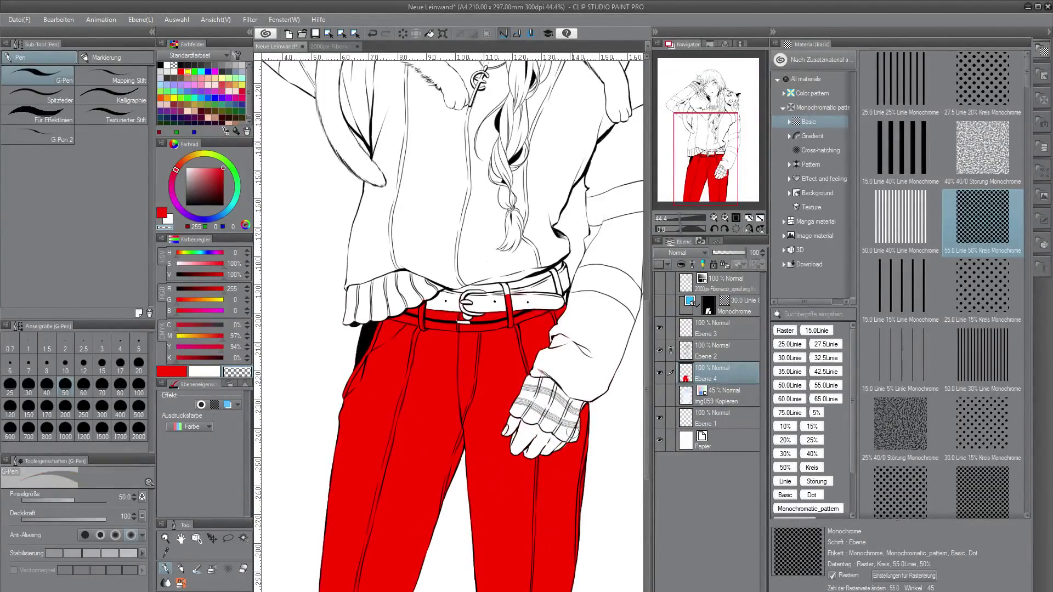
pyautogui.press('c')
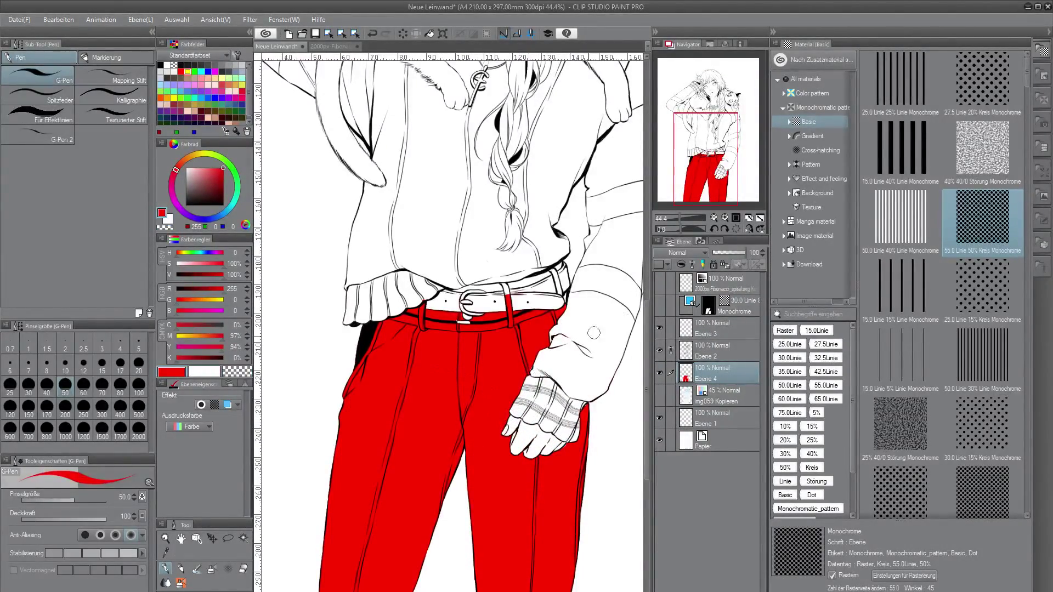
pyautogui.press('e')
pyautogui.click(138, 409)
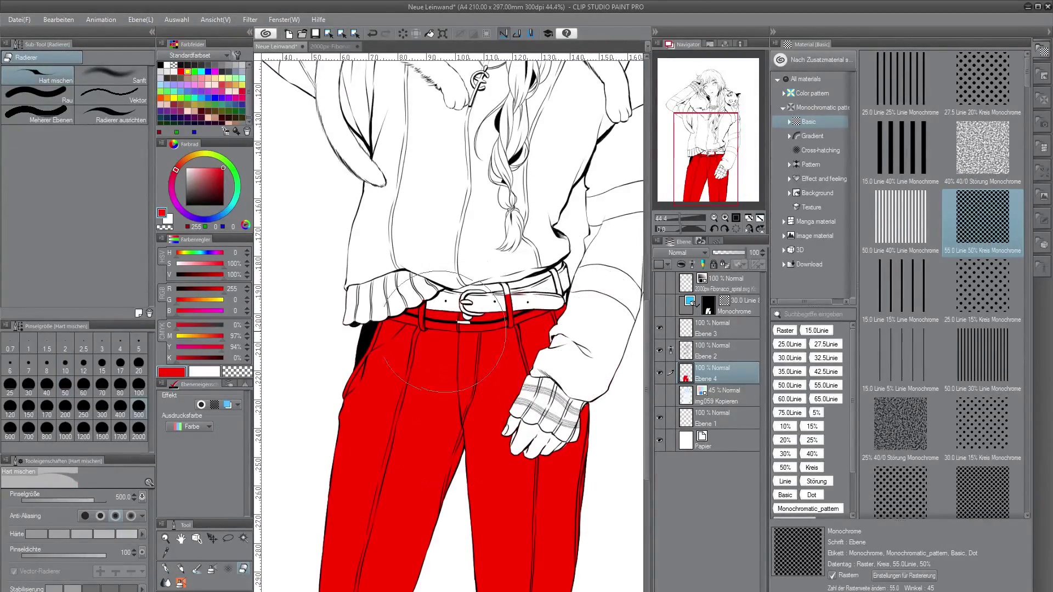
pyautogui.click(138, 365)
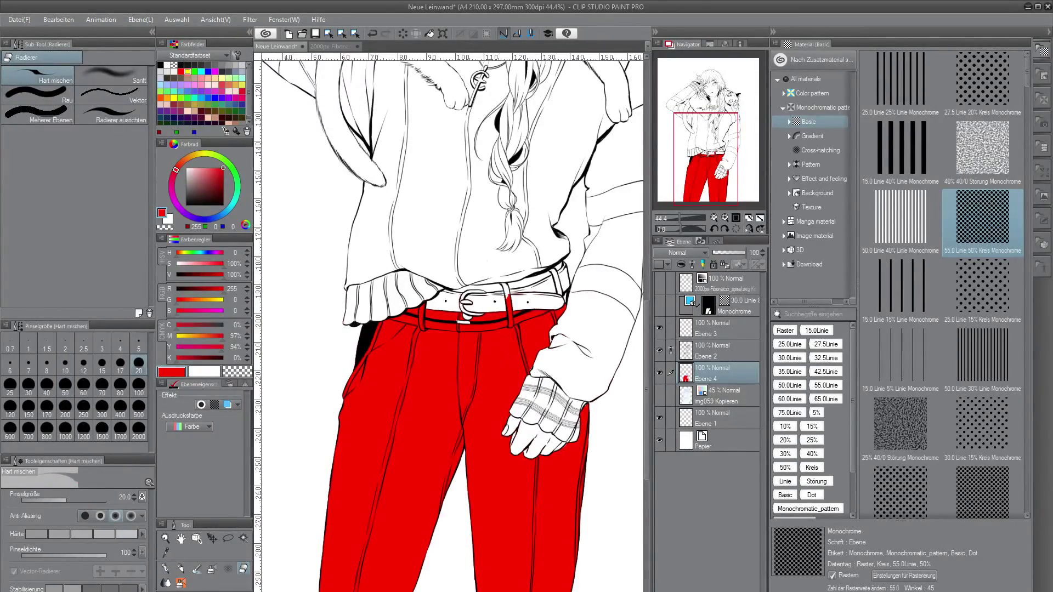
# Paint the missing trouser areas around the belt red with the G-Pen at size 50.
pyautogui.press('p')
pyautogui.scroll(3, 565, 300)
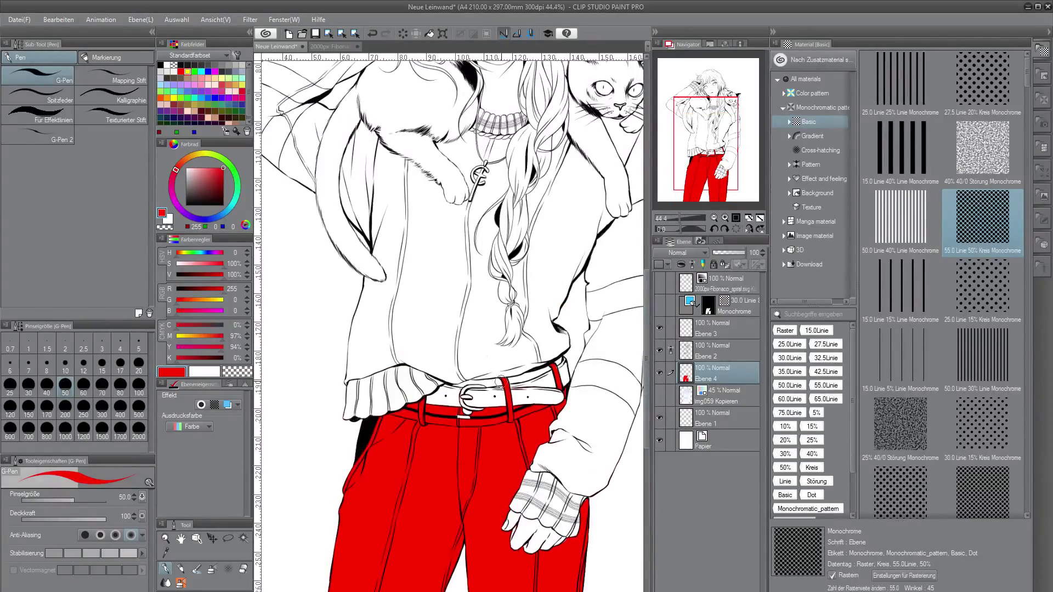
pyautogui.moveTo(485, 387); pyautogui.dragTo(537, 376)
pyautogui.moveTo(459, 387); pyautogui.dragTo(495, 382)
# Erase the stray red from the belt, buckle and sleeve at size 100 with the line art hidden, and show the line art again.
pyautogui.click(660, 350)
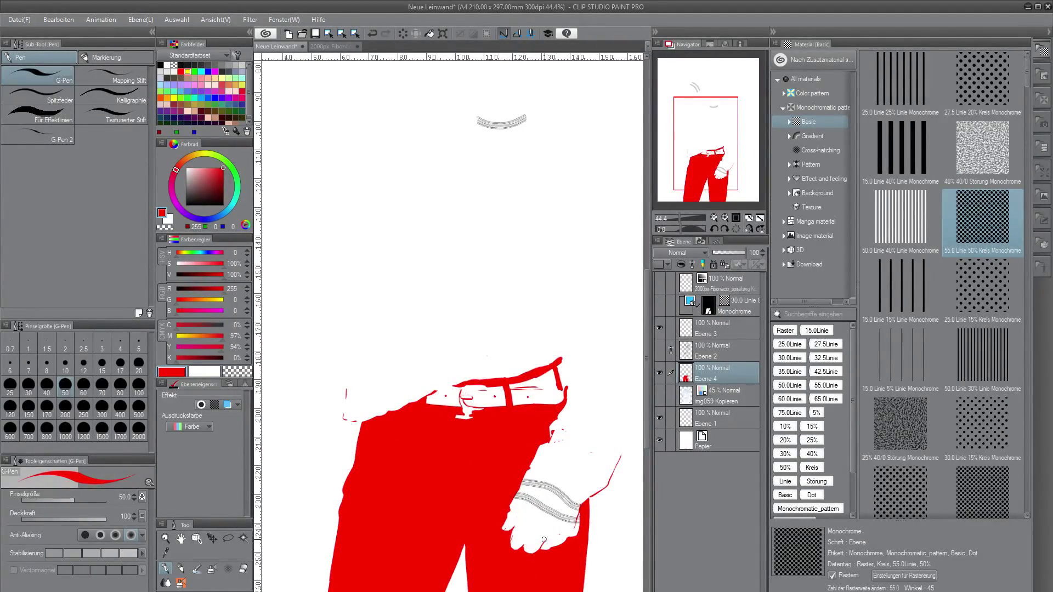
pyautogui.press('e')
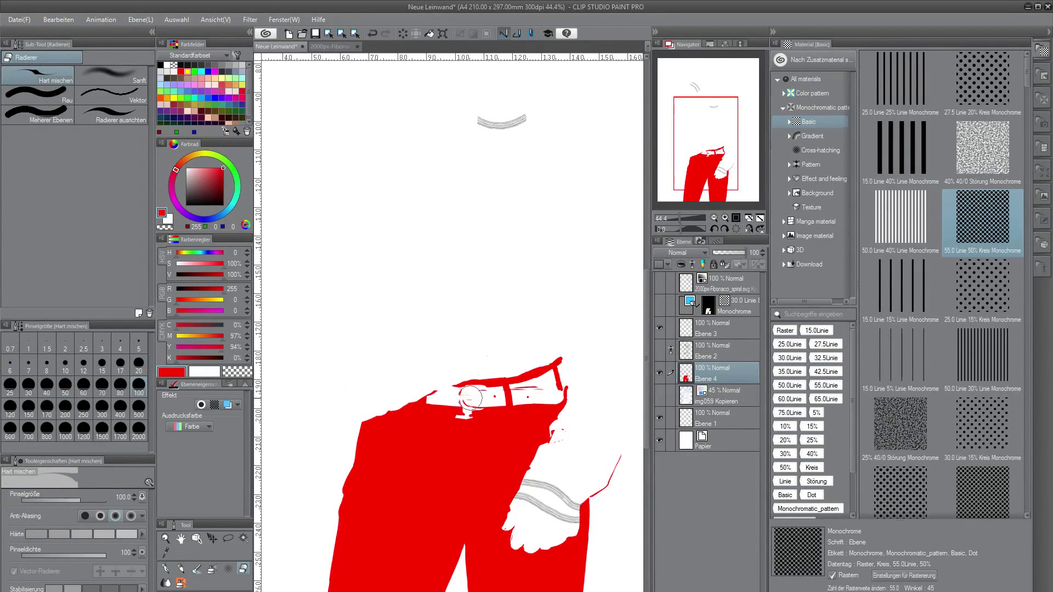
pyautogui.moveTo(471, 399); pyautogui.dragTo(526, 395)
pyautogui.moveTo(612, 459)
pyautogui.mouseDown()
pyautogui.moveTo(601, 426)
pyautogui.moveTo(553, 433)
pyautogui.mouseUp()
pyautogui.click(659, 350)
pyautogui.scroll(-3, 453, 327)
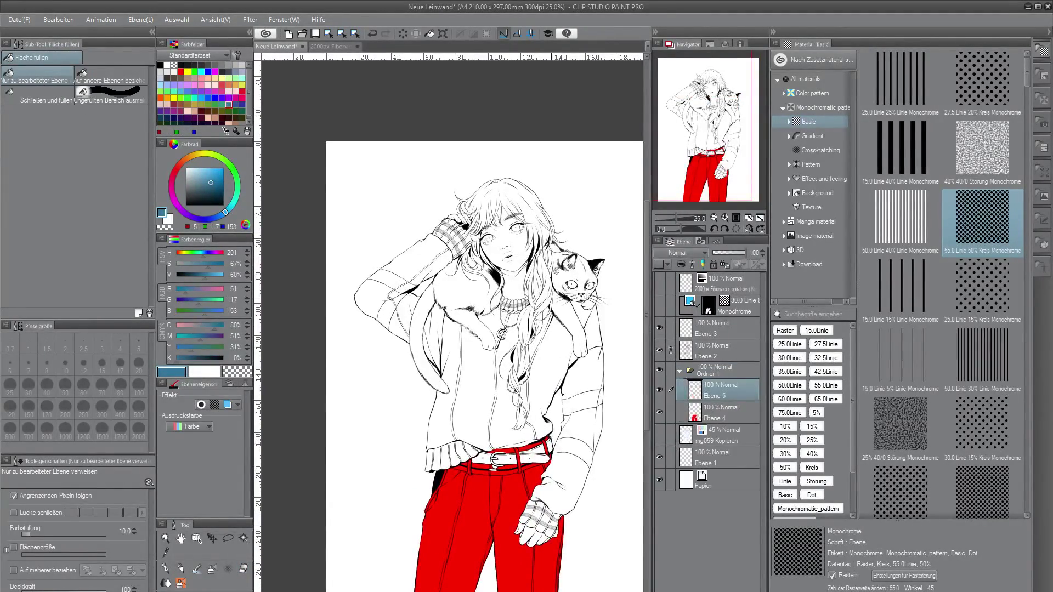
# Enable multi-layer reference and gap closing for the Fill tool, and fill the cat's tail with blue.
pyautogui.click(556, 271)
pyautogui.hotkey('ctrl', 'z')
pyautogui.click(42, 572)
pyautogui.click(431, 310)
pyautogui.hotkey('ctrl', 'z')
pyautogui.click(34, 514)
pyautogui.click(430, 310)
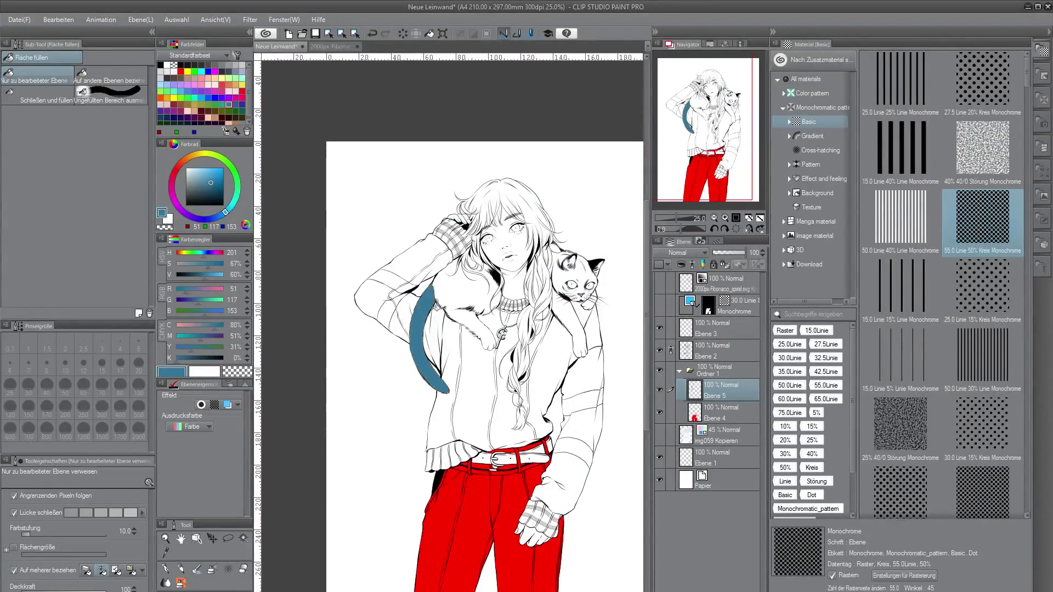
# Fill the cat's body, front legs and head with the same blue, leaving the eyes white.
pyautogui.click(436, 307)
pyautogui.scroll(2, 438, 307)
pyautogui.click(460, 269)
pyautogui.scroll(-1, 494, 307)
pyautogui.click(521, 335)
pyautogui.moveTo(521, 335); pyautogui.dragTo(483, 330)
pyautogui.click(484, 325)
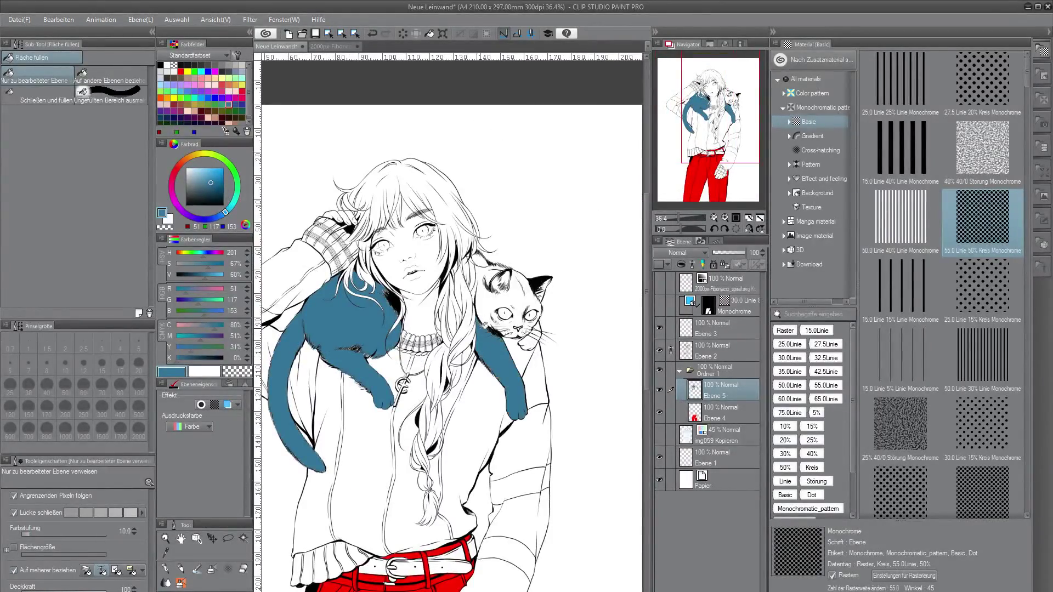
pyautogui.moveTo(481, 286)
pyautogui.mouseDown()
pyautogui.moveTo(502, 322)
pyautogui.moveTo(540, 313)
pyautogui.moveTo(524, 330)
pyautogui.moveTo(506, 278)
pyautogui.moveTo(521, 272)
pyautogui.moveTo(542, 292)
pyautogui.moveTo(496, 318)
pyautogui.mouseUp()
pyautogui.scroll(-1, 463, 359)
# Hide the line art, paint over the gaps in the cat's face with the blue G-Pen at size 50, and show the line art again.
pyautogui.click(660, 350)
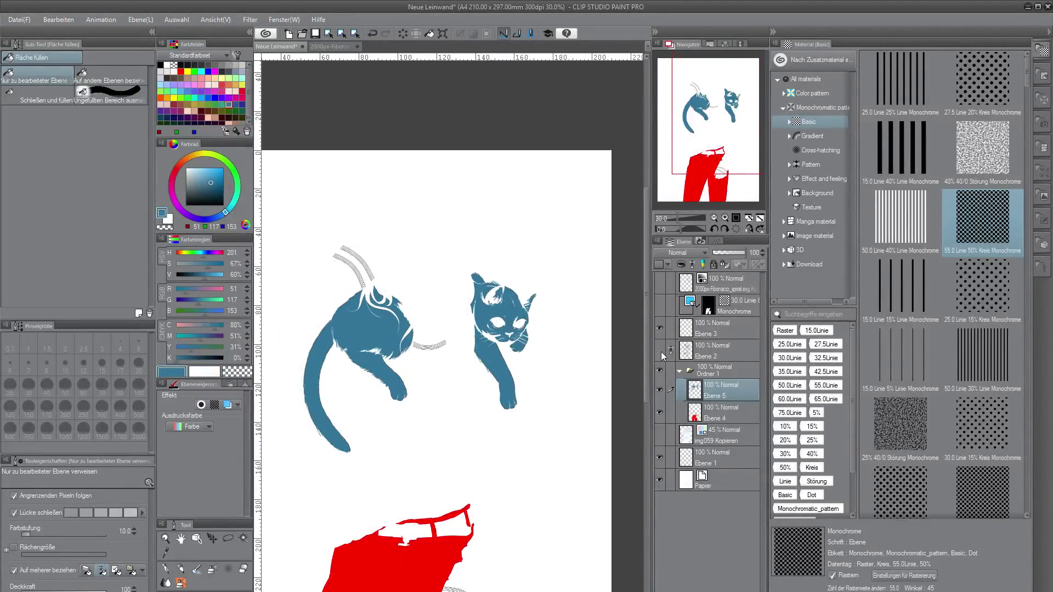
pyautogui.press('p')
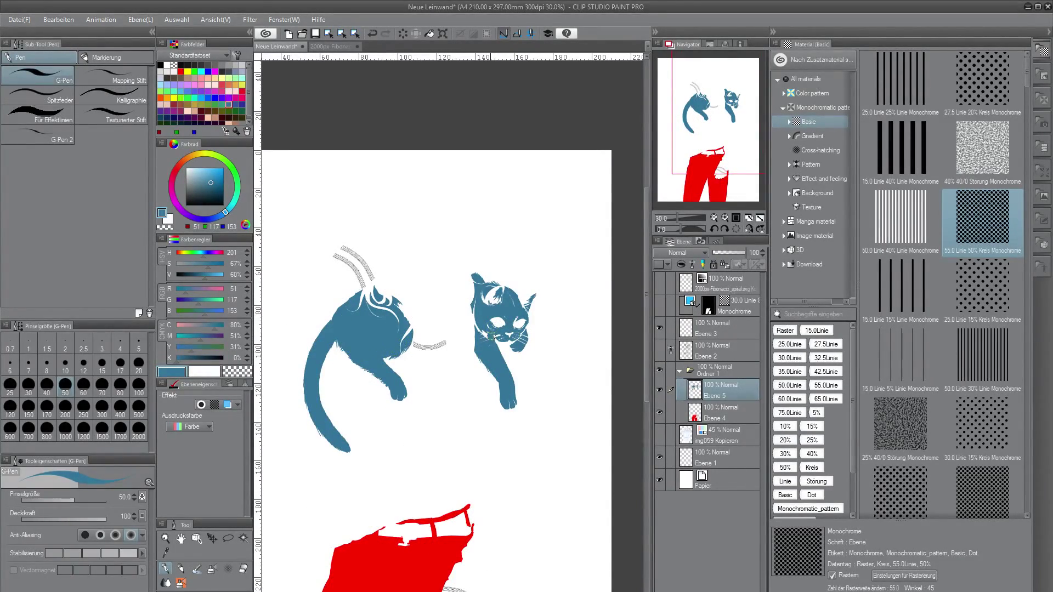
pyautogui.moveTo(492, 336)
pyautogui.mouseDown()
pyautogui.moveTo(473, 305)
pyautogui.moveTo(512, 299)
pyautogui.mouseUp()
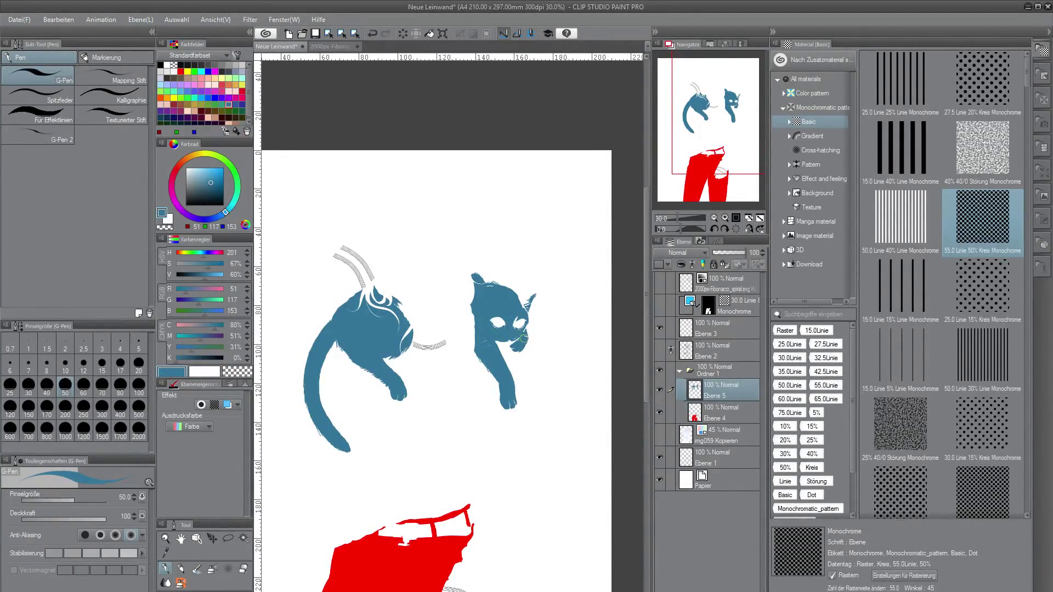
pyautogui.click(659, 350)
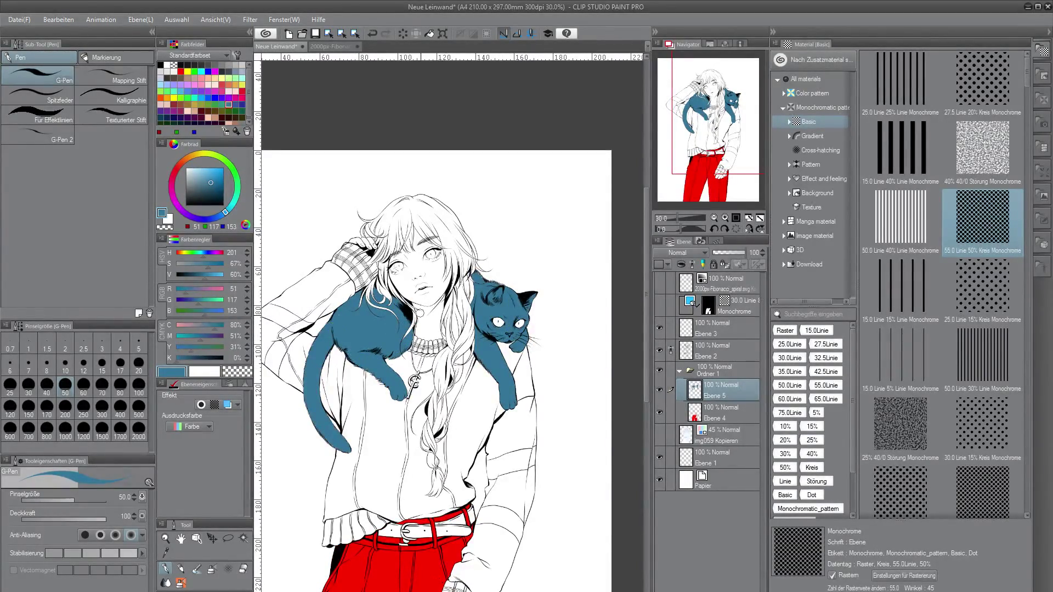
# Add a new layer and fill the top of the girl's hair and the locks near the raised hand with pink.
pyautogui.scroll(-1, 425, 314)
pyautogui.hotkey('ctrl', 'shift', 'n')
pyautogui.click(188, 71)
pyautogui.click(202, 85)
pyautogui.press('g')
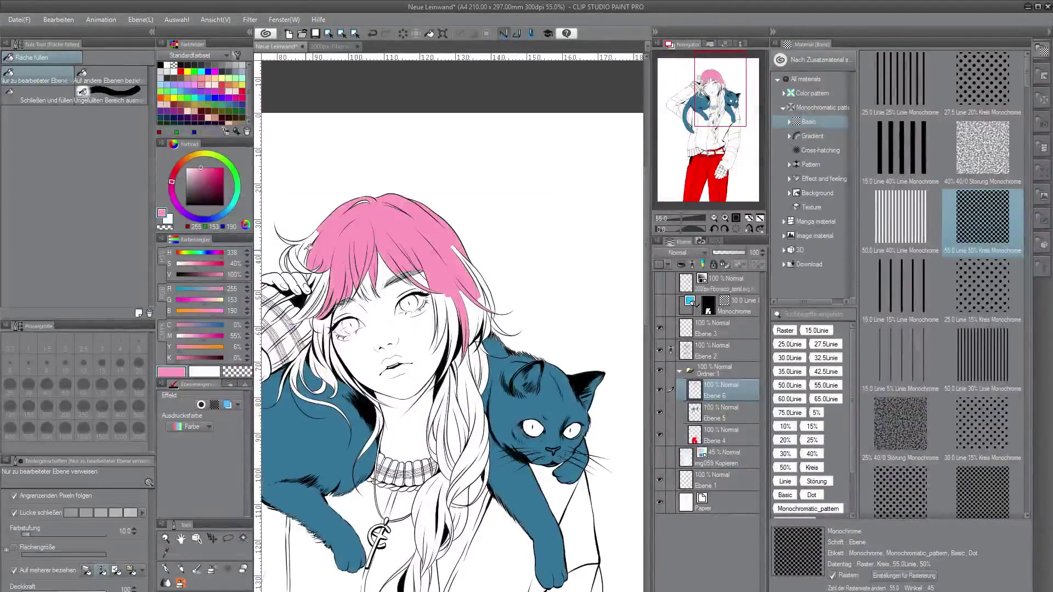
pyautogui.moveTo(310, 236)
pyautogui.mouseDown()
pyautogui.moveTo(286, 269)
pyautogui.moveTo(299, 271)
pyautogui.mouseUp()
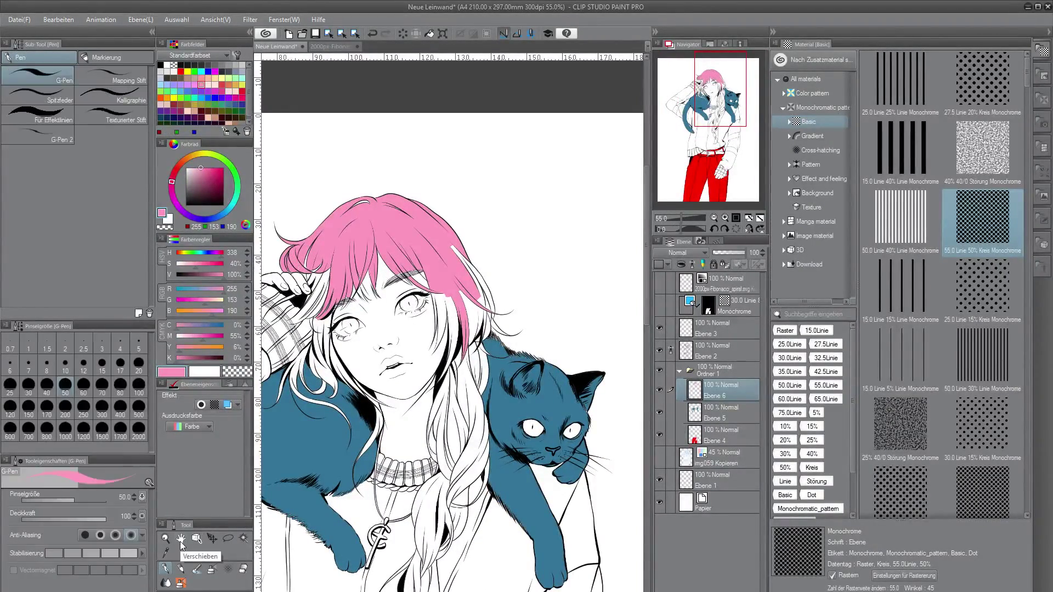
# Fill the loose hair strands beside the raised arm with pink using the close-and-fill tool.
pyautogui.press('g')
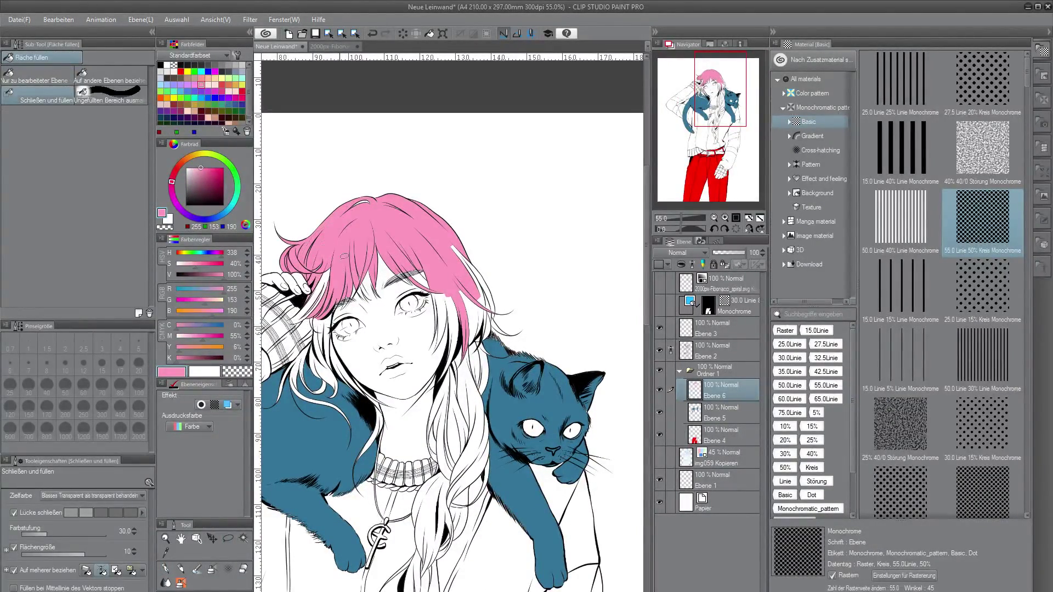
pyautogui.moveTo(321, 310)
pyautogui.mouseDown()
pyautogui.moveTo(310, 395)
pyautogui.moveTo(347, 430)
pyautogui.mouseUp()
pyautogui.moveTo(351, 362); pyautogui.dragTo(346, 407)
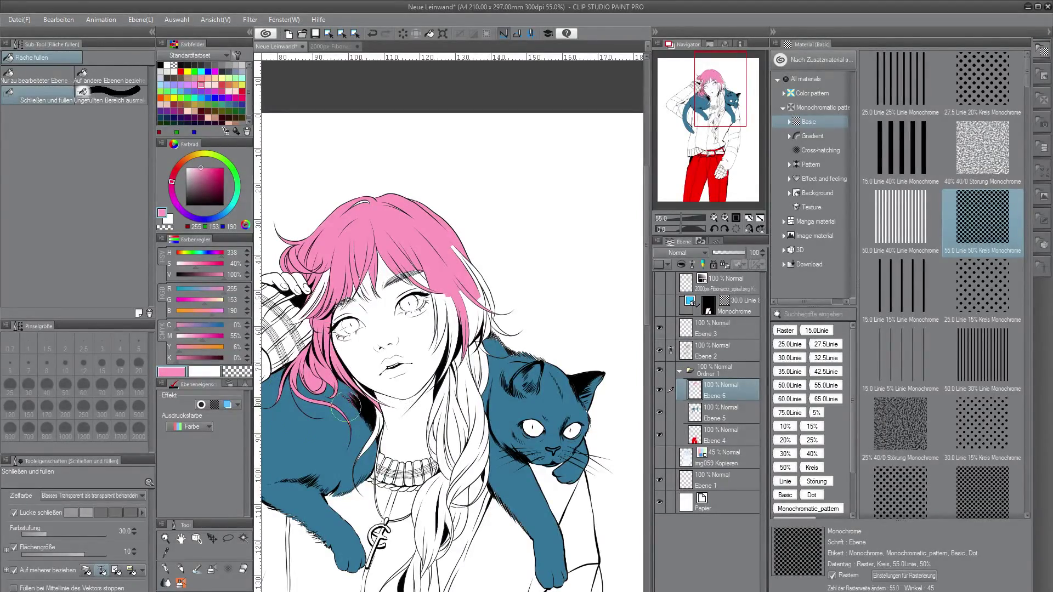
# Move the hair layer beneath the cat layer and paint the gaps in the fringe pink with the G-Pen at size 50.
pyautogui.moveTo(724, 391); pyautogui.dragTo(735, 428)
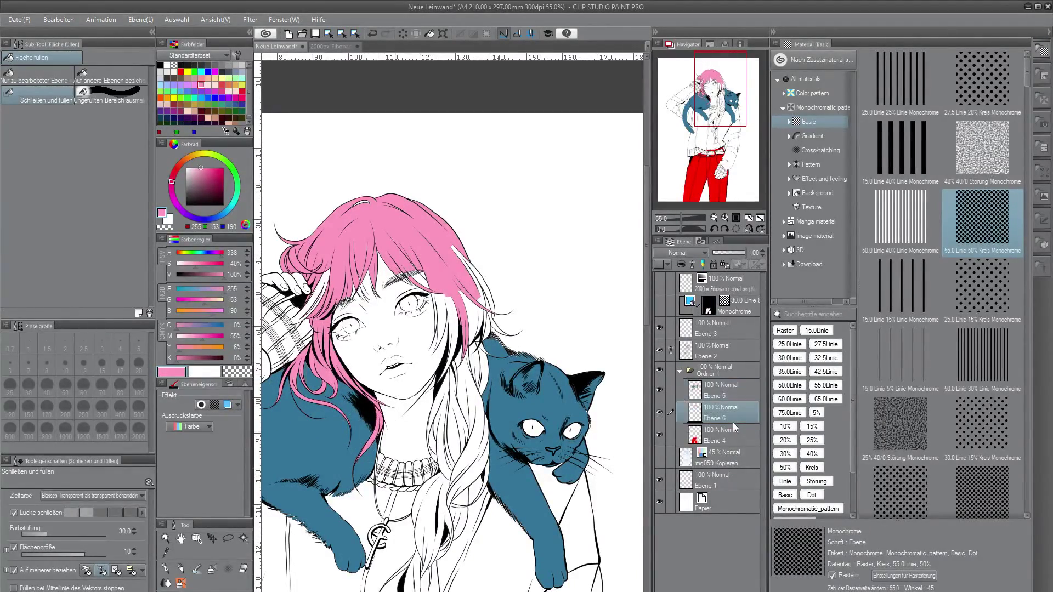
pyautogui.press('p')
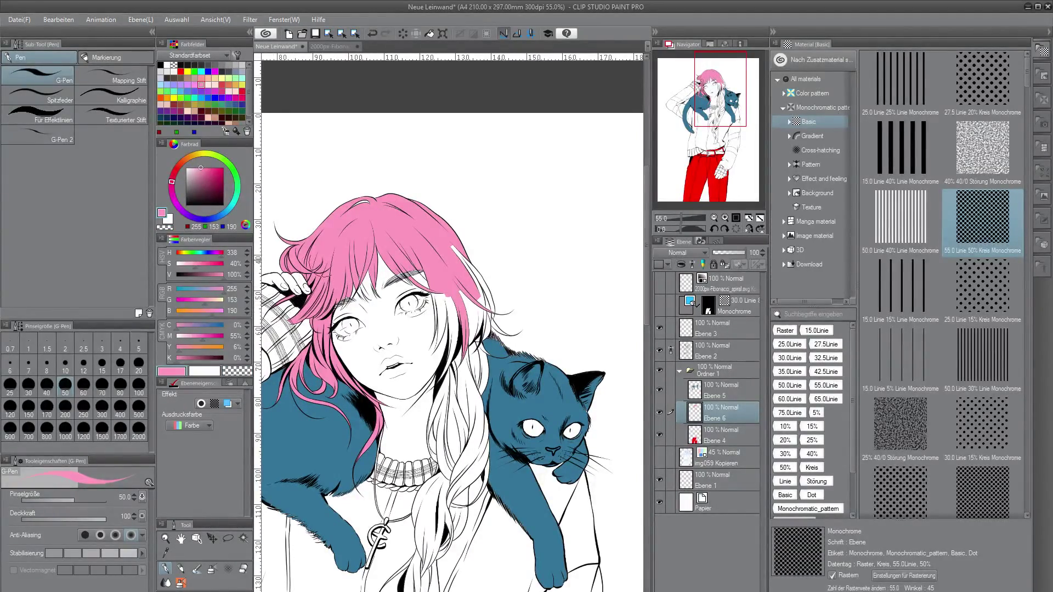
pyautogui.moveTo(349, 286)
pyautogui.mouseDown()
pyautogui.moveTo(344, 304)
pyautogui.moveTo(368, 279)
pyautogui.mouseUp()
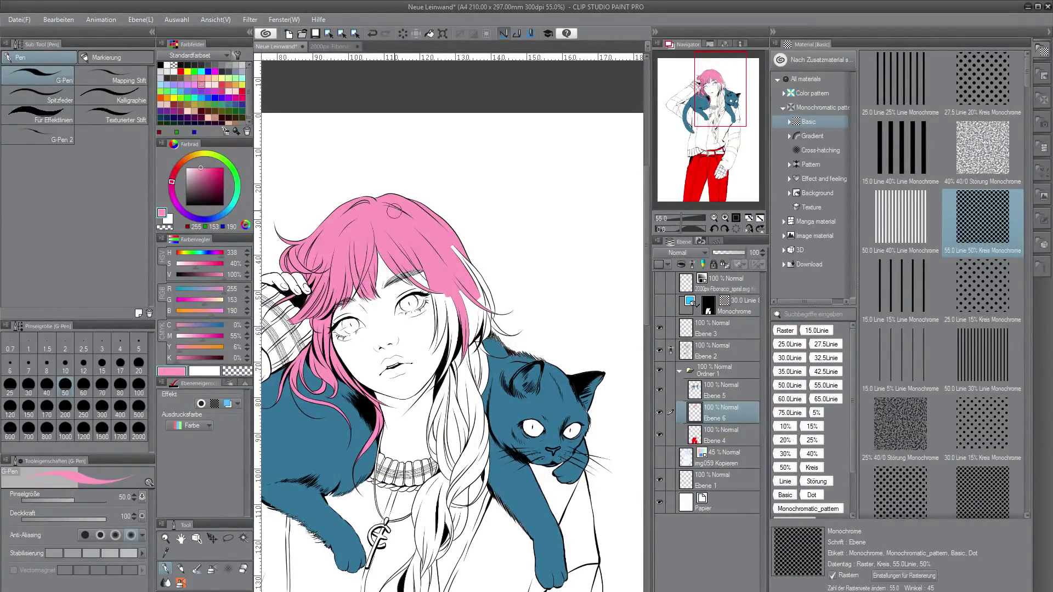
# Fill the hair strands on the cat's side of the face and the upper braid with pink using the close-and-fill tool.
pyautogui.press('g')
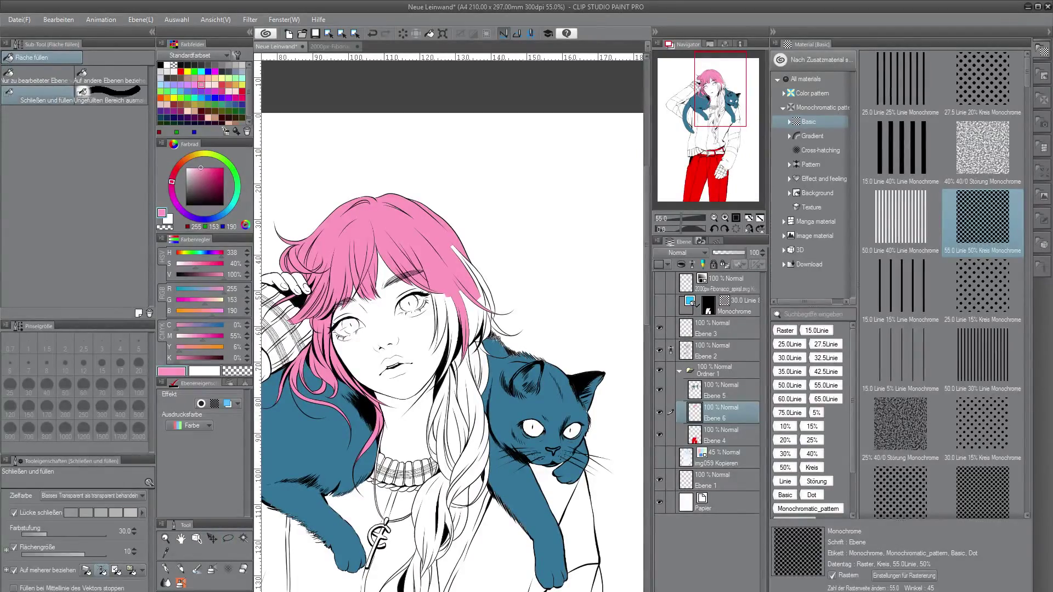
pyautogui.moveTo(456, 351); pyautogui.dragTo(529, 313)
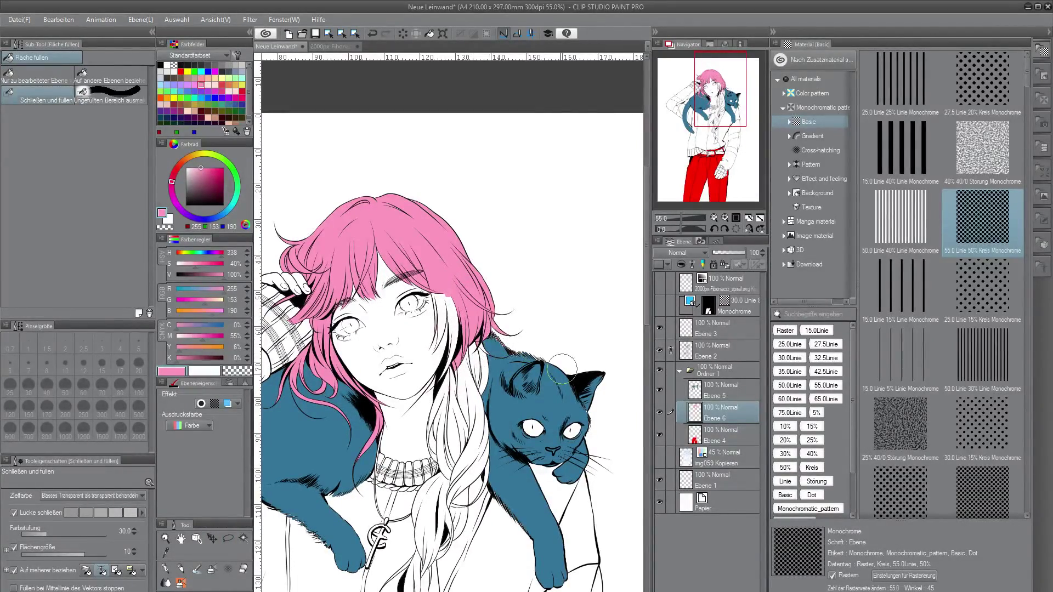
pyautogui.moveTo(482, 351)
pyautogui.mouseDown()
pyautogui.moveTo(477, 395)
pyautogui.moveTo(433, 395)
pyautogui.moveTo(422, 576)
pyautogui.moveTo(477, 378)
pyautogui.mouseUp()
pyautogui.moveTo(454, 284)
pyautogui.mouseDown()
pyautogui.moveTo(425, 387)
pyautogui.moveTo(439, 400)
pyautogui.mouseUp()
# Paint the remaining white gaps in the strands beside the cheek pink with the G-Pen.
pyautogui.press('p')
pyautogui.moveTo(442, 324); pyautogui.dragTo(434, 352)
pyautogui.moveTo(439, 298); pyautogui.dragTo(446, 317)
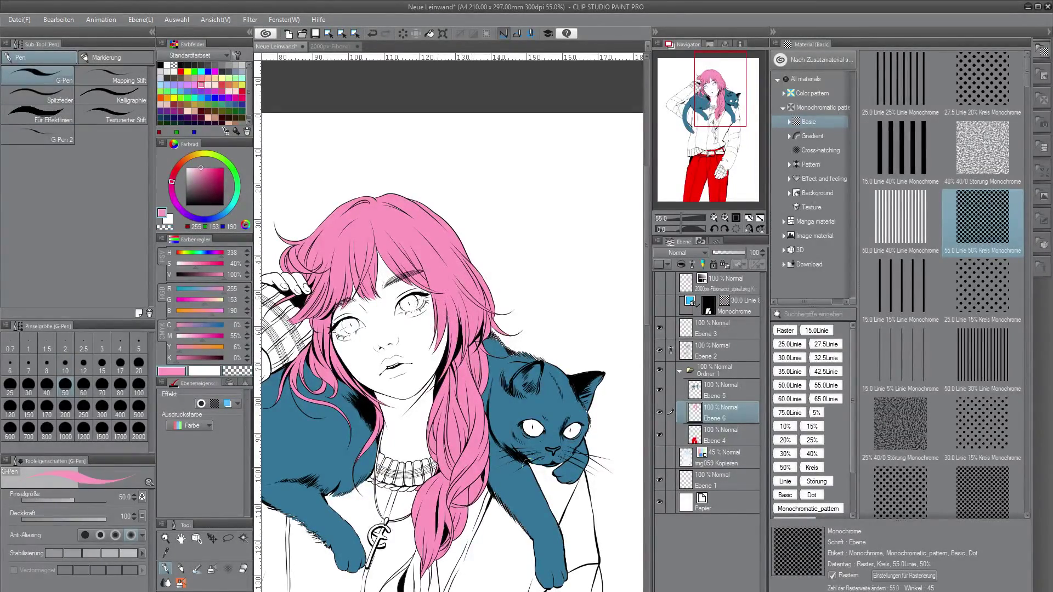
# Fill the lower part of the braid down to its tie with pink using the close-and-fill tool.
pyautogui.scroll(-3, 420, 259)
pyautogui.scroll(-3, 420, 259)
pyautogui.press('m')
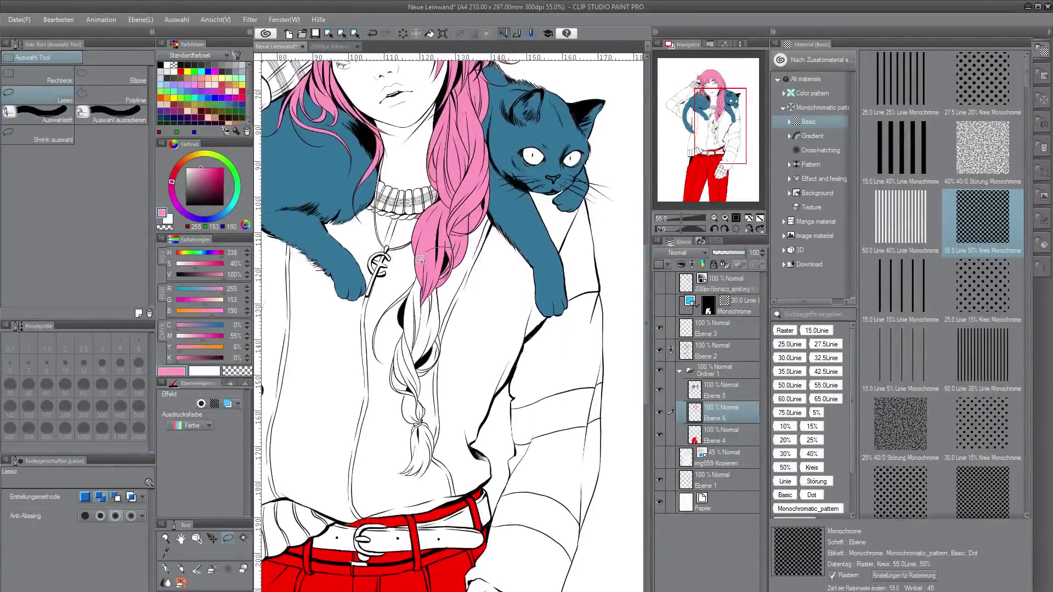
pyautogui.moveTo(419, 259)
pyautogui.mouseDown()
pyautogui.moveTo(456, 299)
pyautogui.moveTo(442, 263)
pyautogui.mouseUp()
pyautogui.hotkey('ctrl', 'd')
pyautogui.press('g')
pyautogui.moveTo(417, 356); pyautogui.dragTo(432, 378)
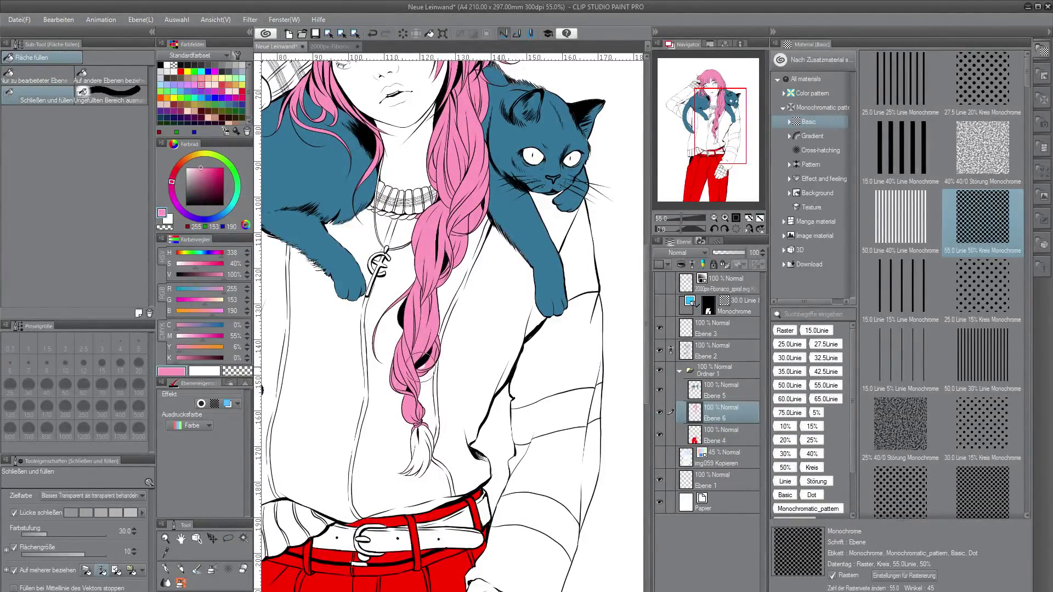
# Paint and fill the loose hair tuft at the end of the braid with pink.
pyautogui.press('p')
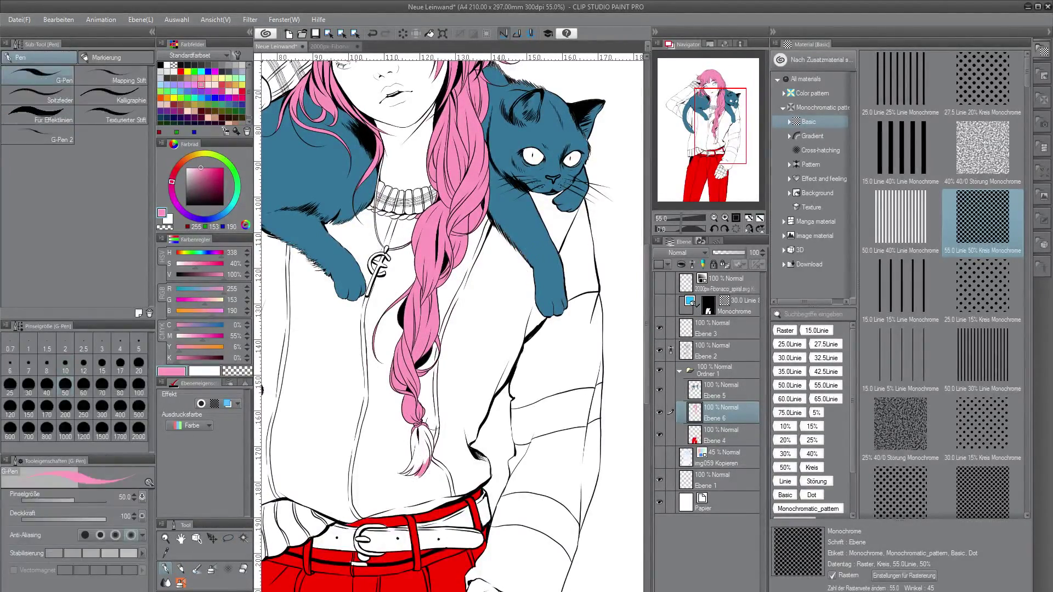
pyautogui.press('m')
pyautogui.press('g')
pyautogui.moveTo(417, 422)
pyautogui.mouseDown()
pyautogui.moveTo(437, 433)
pyautogui.moveTo(439, 448)
pyautogui.mouseUp()
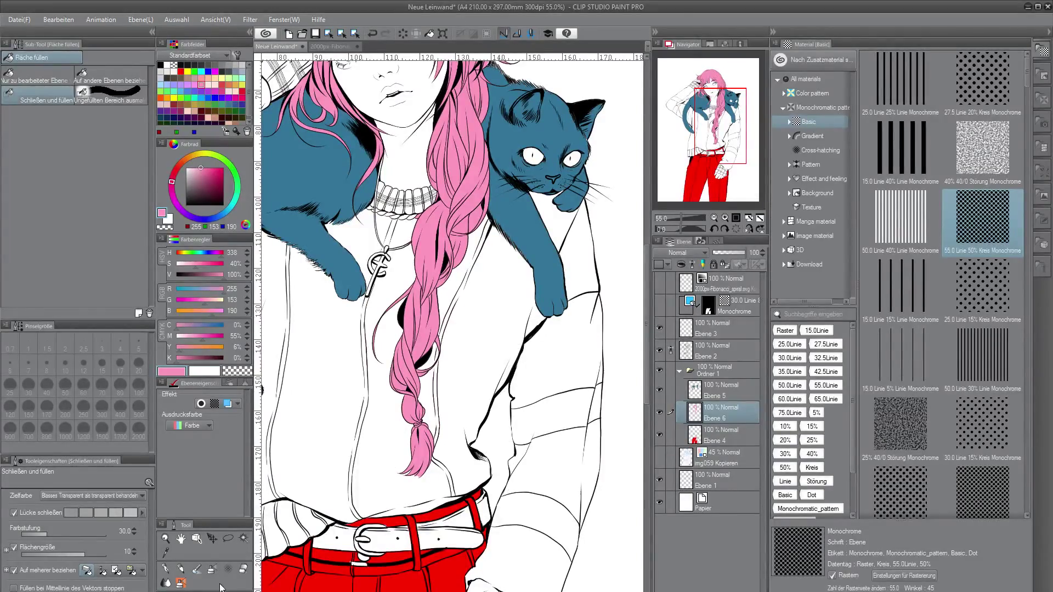
# Add a new layer and paint both of the girl's irises in strong pinkish red (RGB 255, 0, 93) with the G-Pen.
pyautogui.click(44, 74)
pyautogui.hotkey('ctrl', '0')
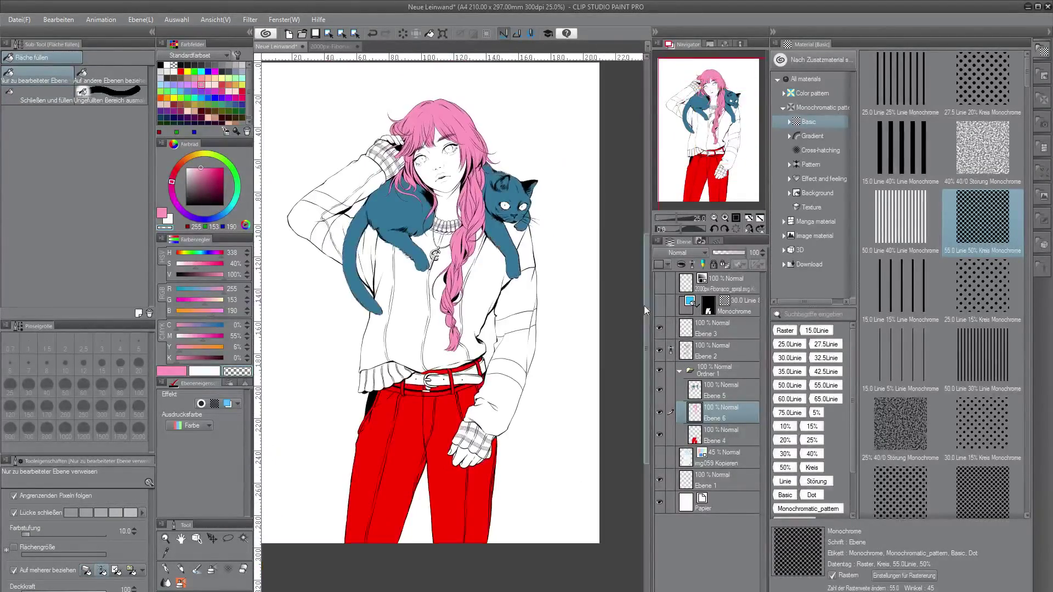
pyautogui.moveTo(645, 307); pyautogui.dragTo(645, 255)
pyautogui.hotkey('ctrl', 'shift', 'n')
pyautogui.click(223, 168)
pyautogui.moveTo(428, 280)
pyautogui.mouseDown()
pyautogui.moveTo(509, 273)
pyautogui.moveTo(409, 288)
pyautogui.mouseUp()
pyautogui.click(165, 571)
pyautogui.moveTo(500, 249); pyautogui.dragTo(504, 252)
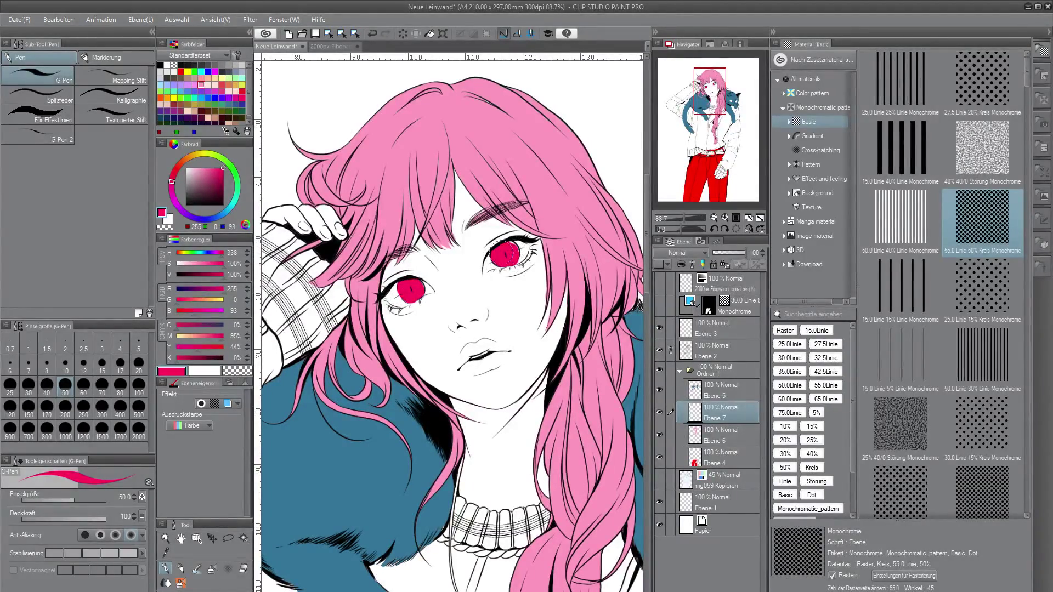
# Trim the edges of the painted irises using the G-Pen at size 20 with transparent colour.
pyautogui.click(139, 365)
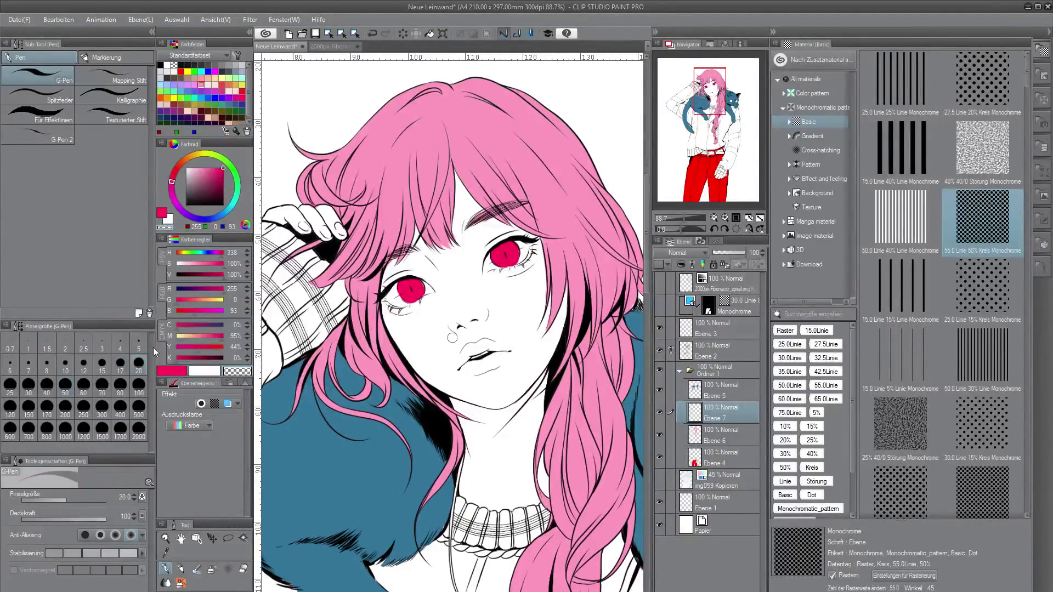
pyautogui.click(242, 372)
pyautogui.press('c')
pyautogui.scroll(-5, 456, 292)
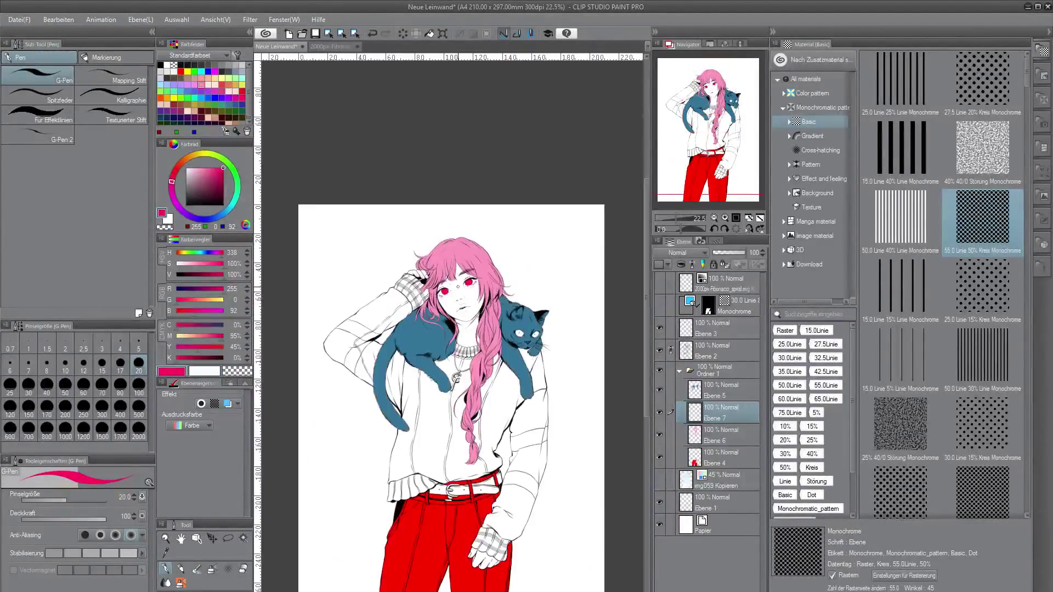
# Create another layer for the skin and fill the girl's neck with light green (RGB 153, 255, 169).
pyautogui.moveTo(443, 267); pyautogui.dragTo(444, 221)
pyautogui.hotkey('ctrl', 'shift', 'n')
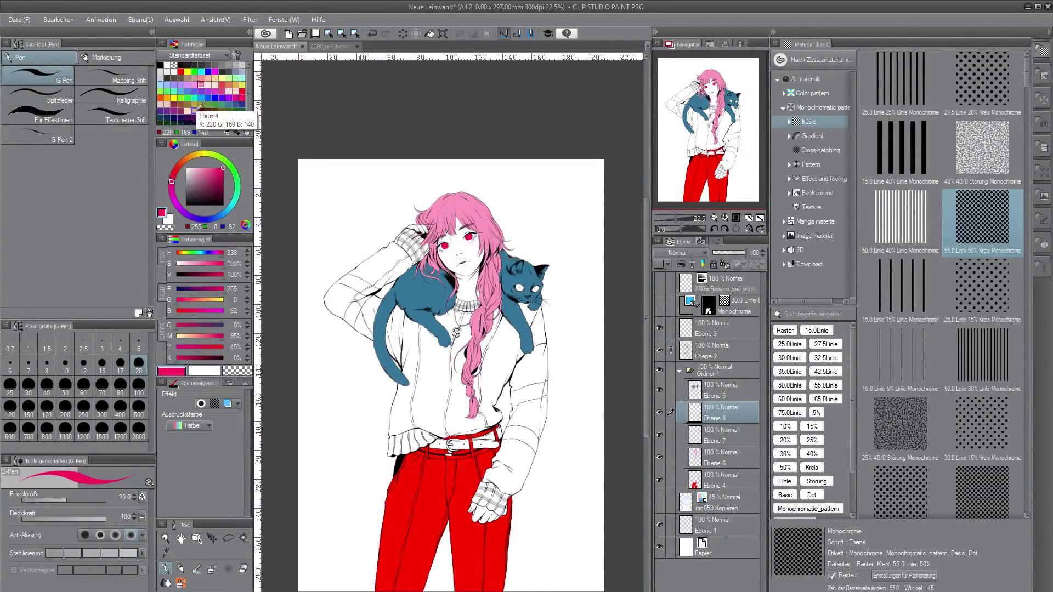
pyautogui.click(209, 81)
pyautogui.press('g')
pyautogui.scroll(2, 490, 236)
pyautogui.click(235, 78)
pyautogui.click(464, 299)
pyautogui.scroll(5, 472, 291)
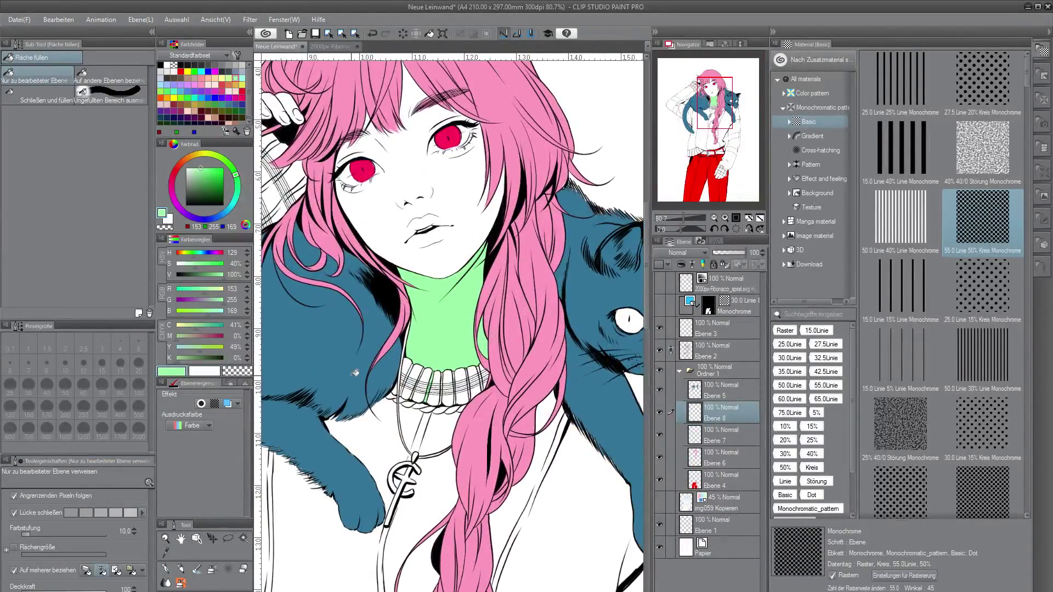
# Close the small gap in the collar, fill the face with light green, and move the skin layer beneath the hair layer.
pyautogui.click(166, 567)
pyautogui.moveTo(431, 388); pyautogui.dragTo(426, 405)
pyautogui.press('g')
pyautogui.click(420, 192)
pyautogui.moveTo(646, 277); pyautogui.dragTo(646, 250)
pyautogui.moveTo(726, 412); pyautogui.dragTo(728, 466)
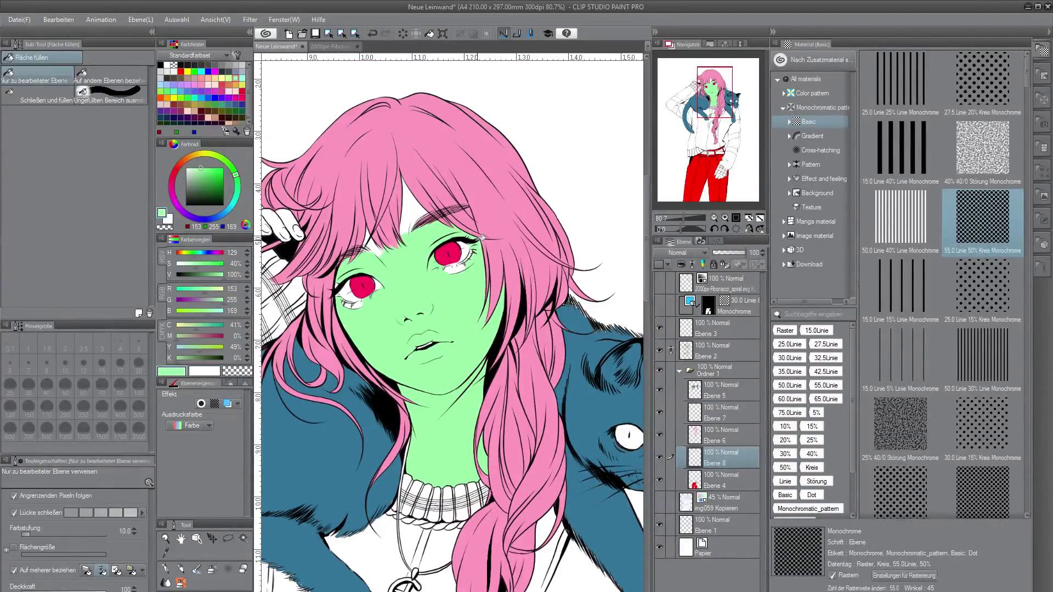
# Fill the white areas under both eyes and paint the gaps in the fringe light green.
pyautogui.click(462, 267)
pyautogui.click(353, 300)
pyautogui.press('p')
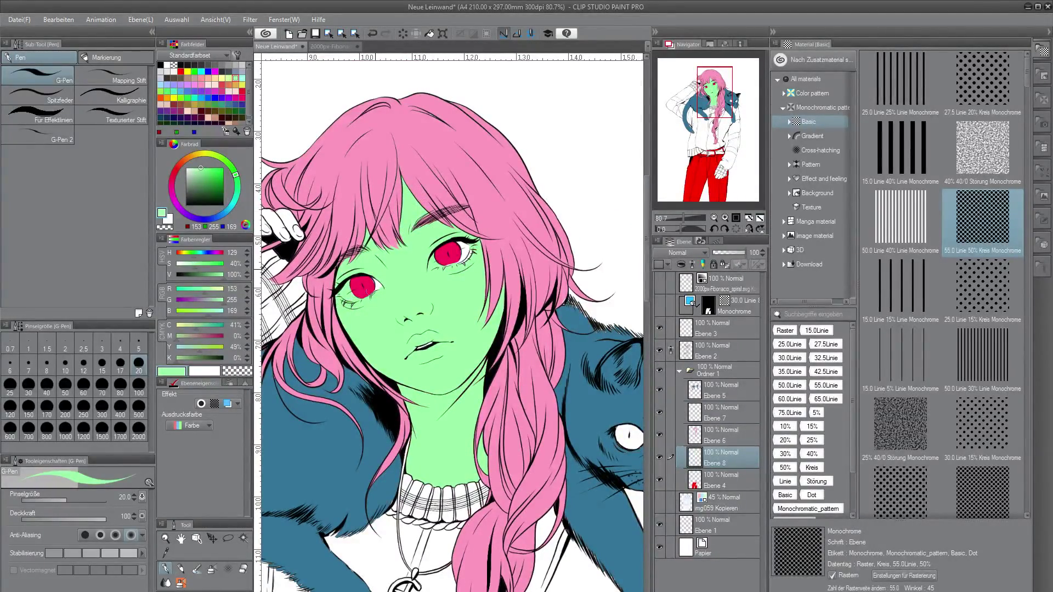
# Fill the fingers of the raised hand with light green.
pyautogui.press('g')
pyautogui.moveTo(307, 231)
pyautogui.mouseDown()
pyautogui.moveTo(547, 232)
pyautogui.moveTo(466, 215)
pyautogui.moveTo(114, 210)
pyautogui.mouseUp()
pyautogui.click(493, 219)
pyautogui.click(531, 230)
pyautogui.keyDown('ctrl'); pyautogui.keyDown('shift'); pyautogui.click(521, 212); pyautogui.keyUp('shift'); pyautogui.keyUp('ctrl')
pyautogui.press('p')
pyautogui.press('c')
pyautogui.press('c')
# Fill the fingers of the lowered hand with light green using the close-and-fill tool.
pyautogui.moveTo(417, 571); pyautogui.dragTo(417, 66)
pyautogui.press('g')
pyautogui.moveTo(290, 441)
pyautogui.mouseDown()
pyautogui.moveTo(346, 485)
pyautogui.moveTo(373, 482)
pyautogui.mouseUp()
pyautogui.press('p')
pyautogui.scroll(-4, 351, 391)
pyautogui.moveTo(351, 391); pyautogui.dragTo(496, 391)
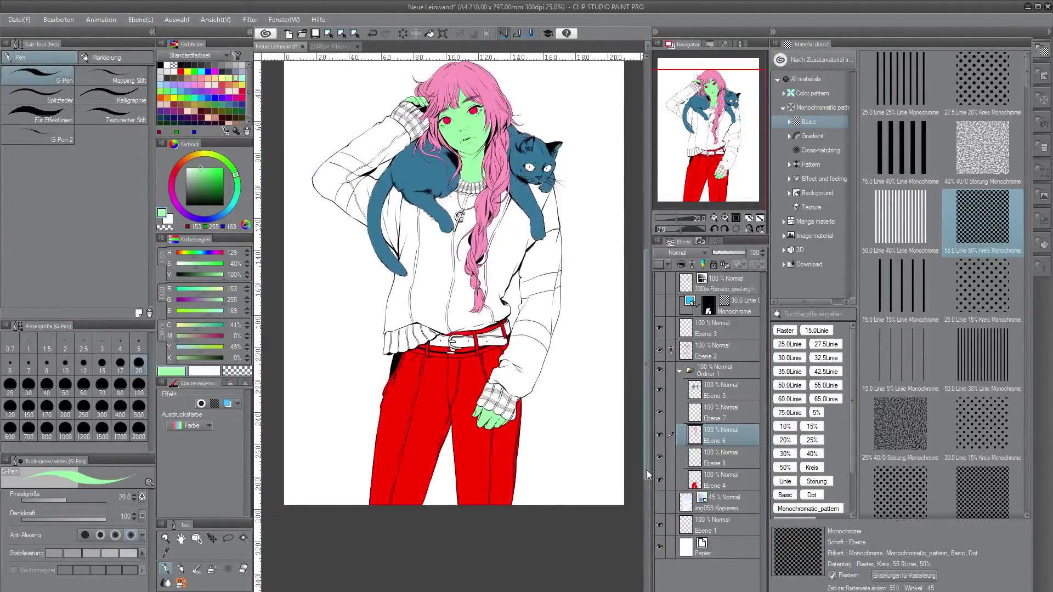
# Recolour everything on the skin layer with a pale skin tone (RGB 254, 230, 219).
pyautogui.moveTo(648, 475); pyautogui.dragTo(648, 425)
pyautogui.click(215, 85)
pyautogui.keyDown('ctrl'); pyautogui.click(697, 457); pyautogui.keyUp('ctrl')
pyautogui.click(499, 319)
pyautogui.hotkey('ctrl', 'd')
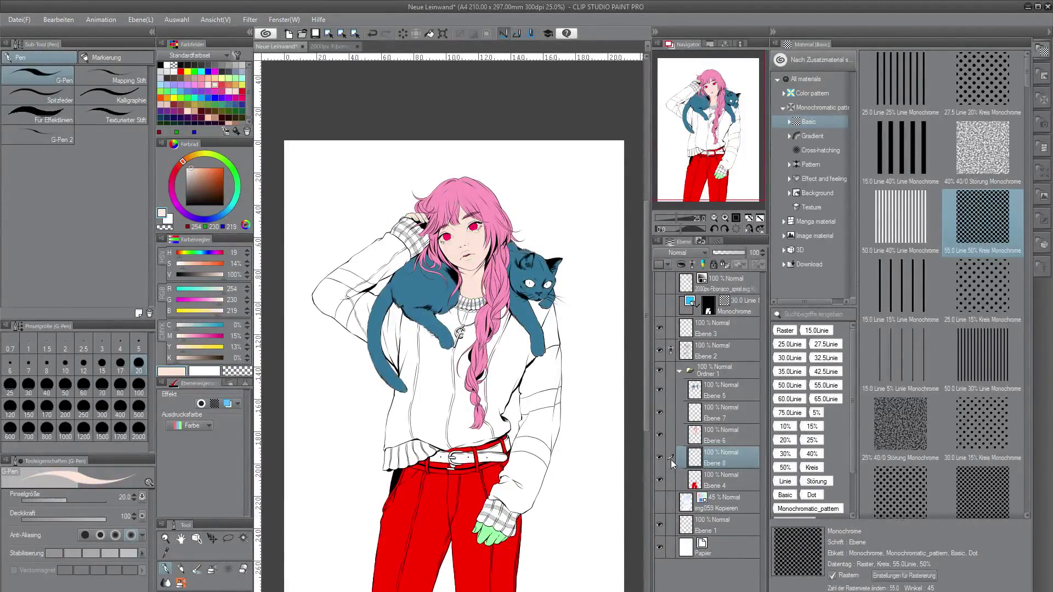
# Lasso the green lowered hand, cut it from the hair layer, and merge it into the skin layer.
pyautogui.press('o')
pyautogui.press('m')
pyautogui.moveTo(521, 516); pyautogui.dragTo(526, 549)
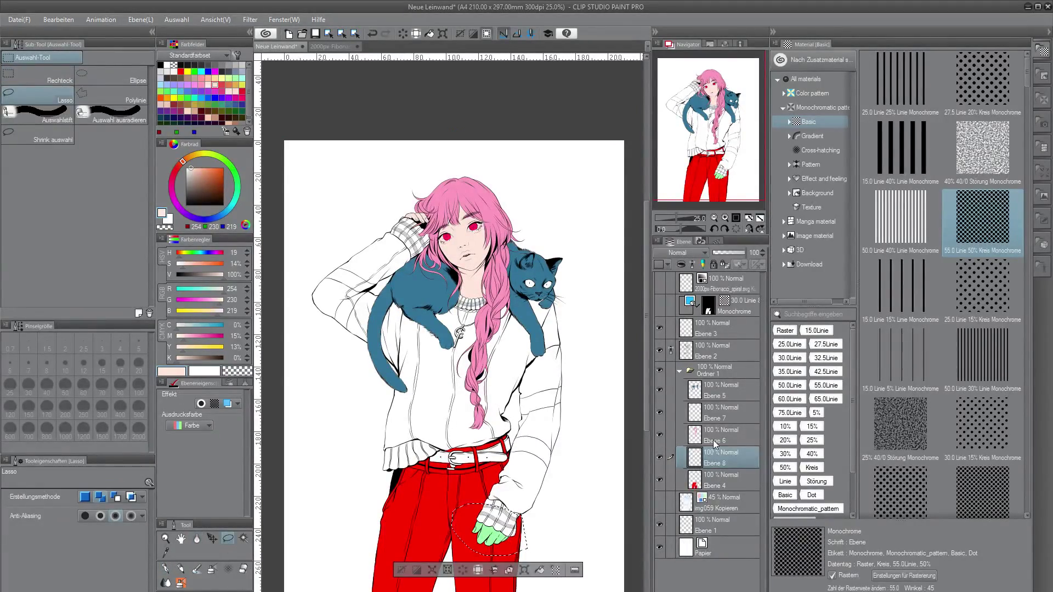
pyautogui.click(713, 440)
pyautogui.hotkey('ctrl', 'x')
pyautogui.click(713, 458)
pyautogui.hotkey('ctrl', 'v')
pyautogui.hotkey('ctrl', 'e')
pyautogui.hotkey('ctrl', 'd')
# Select the skin layer's painted area and fill it with a pale skin tone (RGB 247, 225, 219).
pyautogui.keyDown('ctrl'); pyautogui.click(694, 456); pyautogui.keyUp('ctrl')
pyautogui.press('p')
pyautogui.click(228, 91)
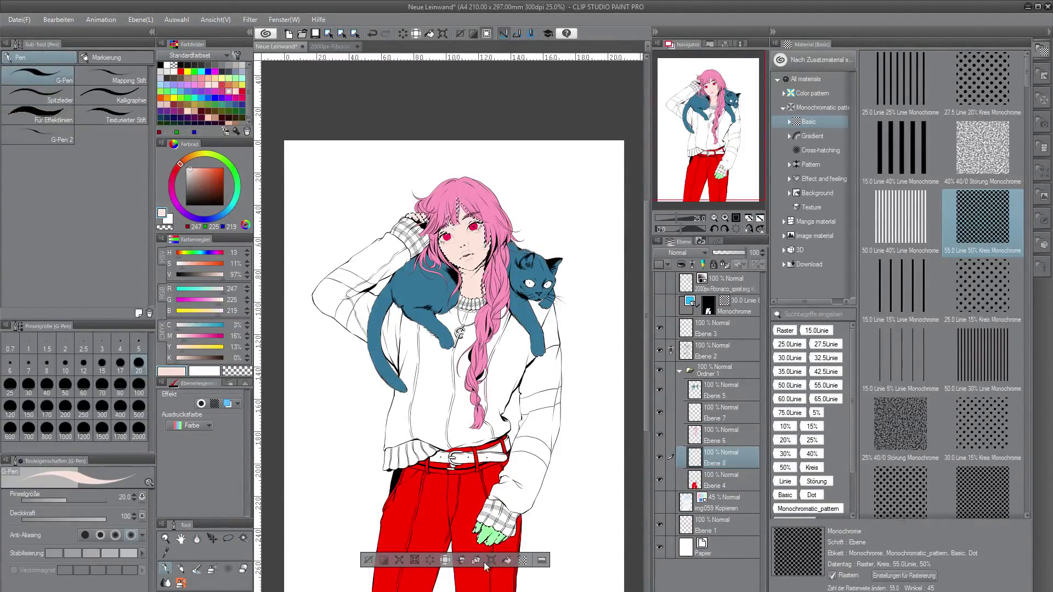
pyautogui.click(507, 560)
pyautogui.press('Tab')
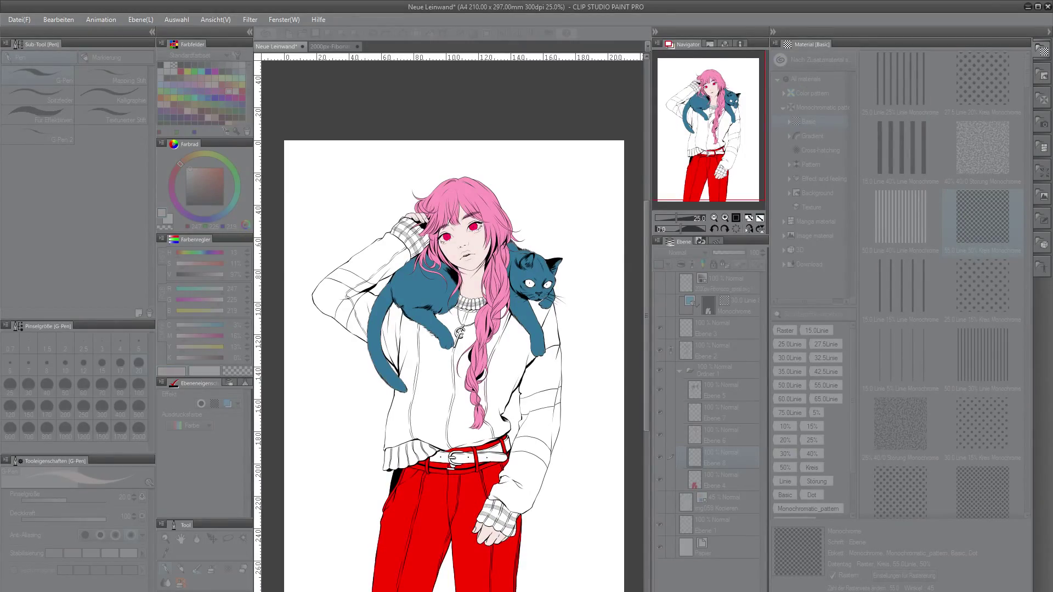
pyautogui.press('Tab')
# Add a layer above the skin and paint the whites of the girl's eyes in light grey (RGB 243, 243, 243).
pyautogui.scroll(4, 480, 235)
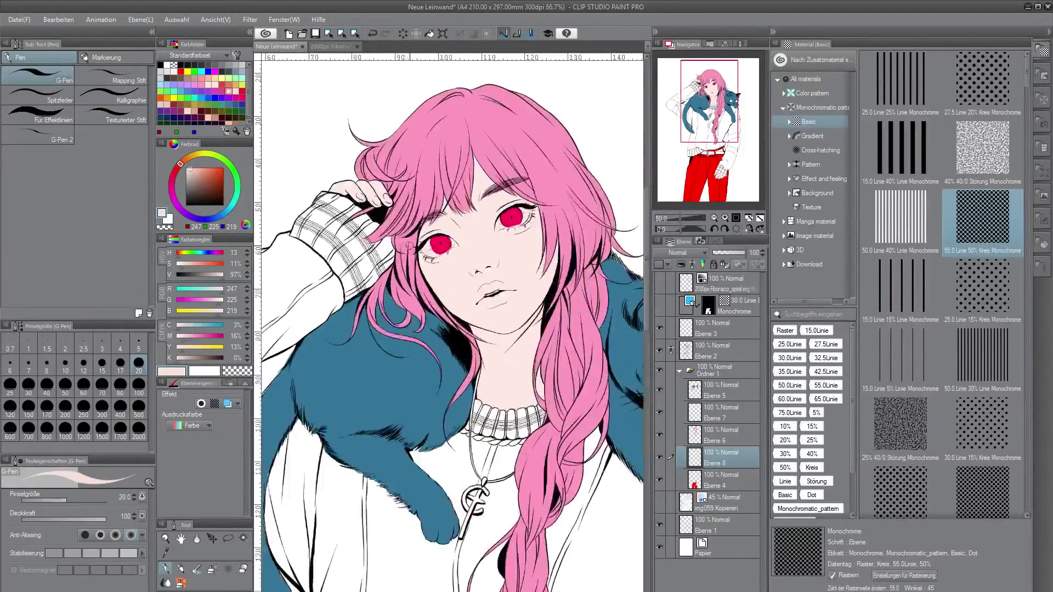
pyautogui.hotkey('ctrl', 'shift', 'n')
pyautogui.moveTo(480, 235); pyautogui.dragTo(590, 400)
pyautogui.click(173, 72)
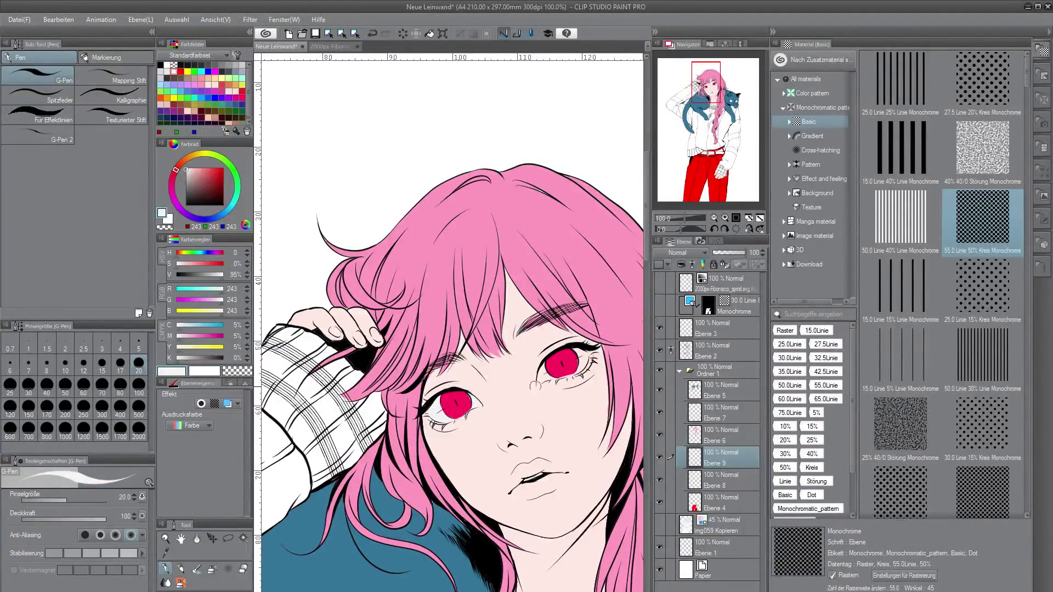
# Add a new layer and paint the lips in the hair's pink (RGB 255, 153, 190) with the G-Pen.
pyautogui.hotkey('ctrl', 'shift', 'n')
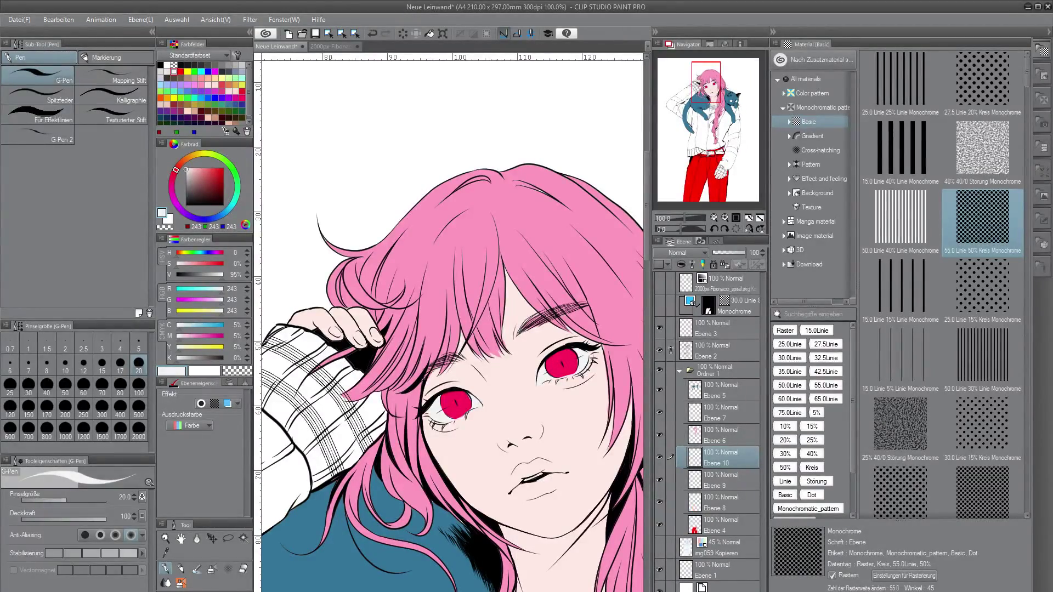
pyautogui.keyDown('alt'); pyautogui.click(456, 406); pyautogui.keyUp('alt')
pyautogui.click(201, 168)
pyautogui.moveTo(516, 469); pyautogui.dragTo(510, 484)
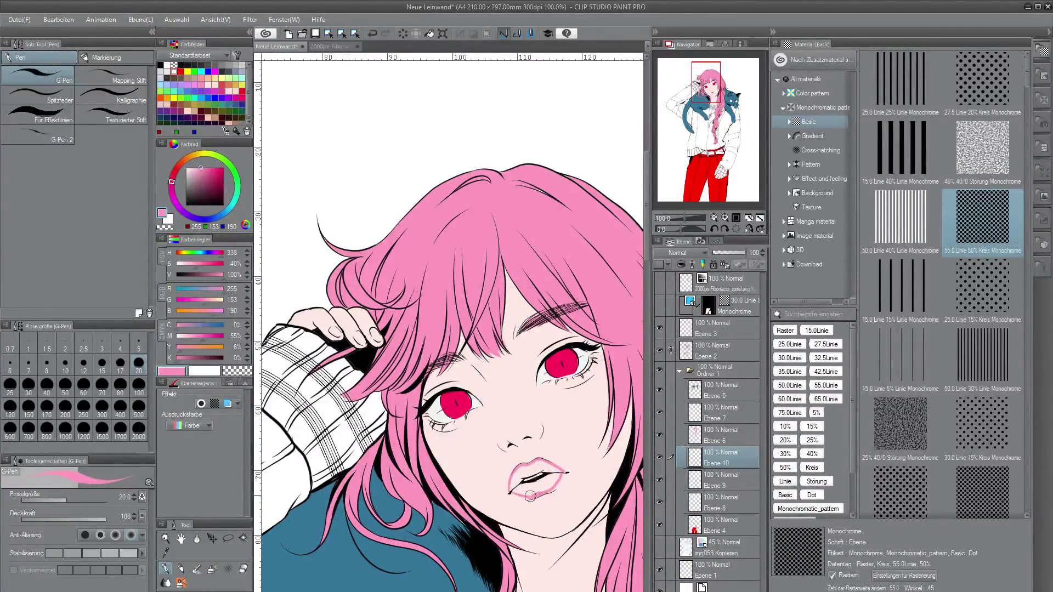
pyautogui.moveTo(530, 496); pyautogui.dragTo(543, 472)
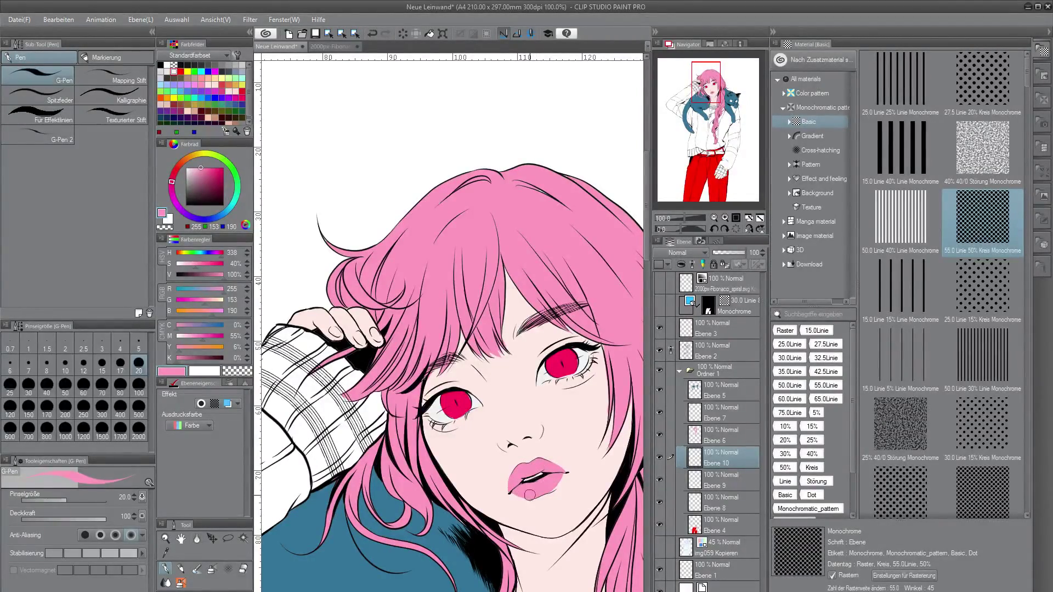
# Paint highlights on the lips in a pale skin tone (RGB 255, 234, 229) and white.
pyautogui.keyDown('alt'); pyautogui.click(523, 500); pyautogui.keyUp('alt')
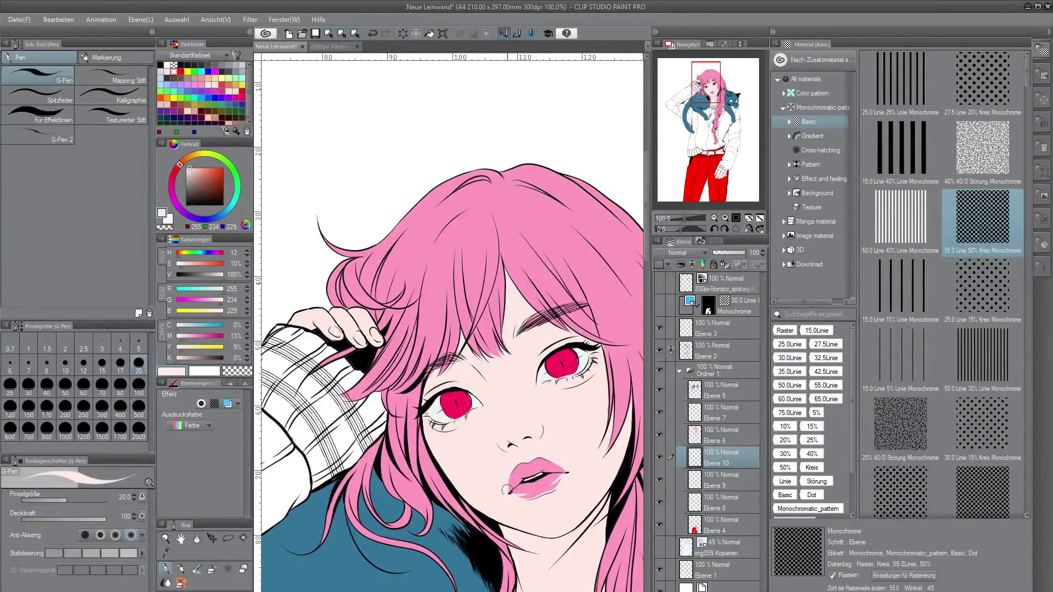
pyautogui.scroll(1, 573, 397)
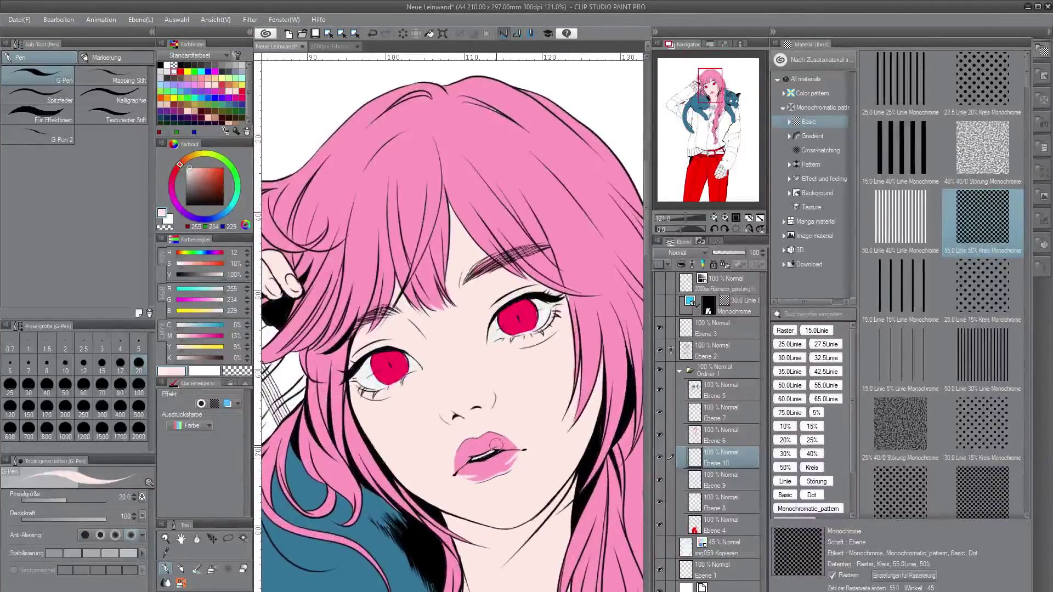
pyautogui.keyDown('alt'); pyautogui.click(460, 454); pyautogui.keyUp('alt')
pyautogui.press('x')
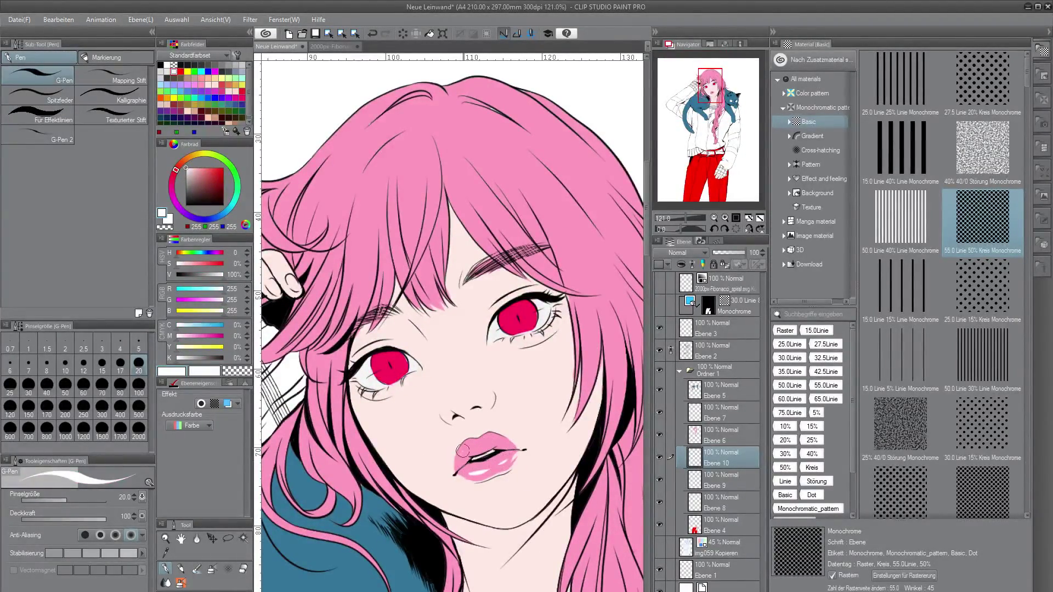
# Create a layer, place it above the iris layer in the colour folder, and add white highlights to the irises.
pyautogui.scroll(-4, 462, 451)
pyautogui.scroll(2, 462, 451)
pyautogui.click(713, 354)
pyautogui.hotkey('ctrl', 'shift', 'n')
pyautogui.moveTo(713, 354); pyautogui.dragTo(736, 397)
pyautogui.scroll(3, 601, 296)
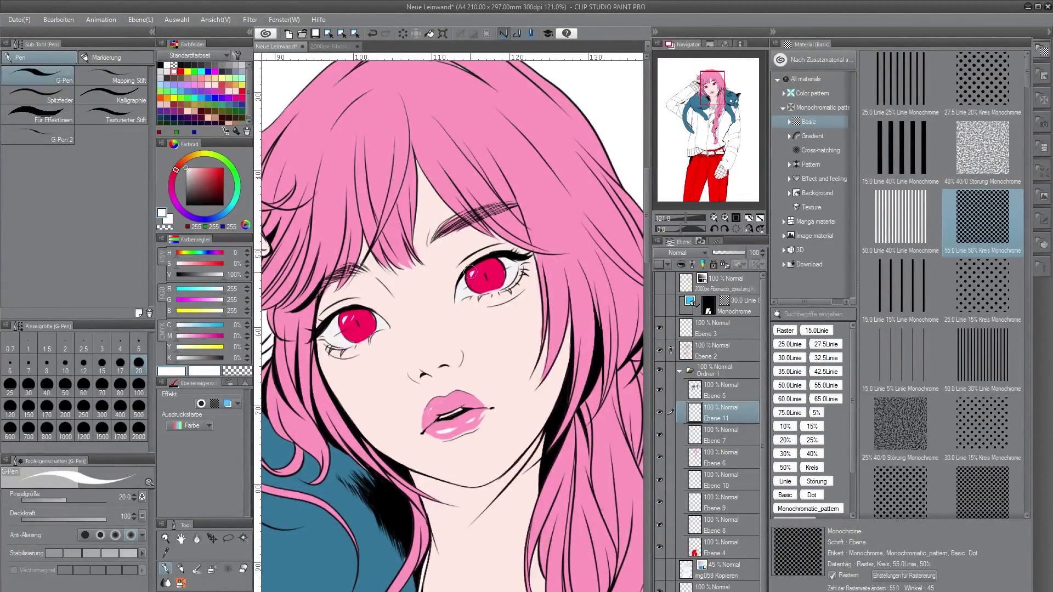
pyautogui.scroll(-5, 472, 272)
pyautogui.moveTo(593, 329); pyautogui.dragTo(485, 329)
# Fill both of the cat's eyes with the girl's pinkish-red iris colour on the iris layer.
pyautogui.click(719, 441)
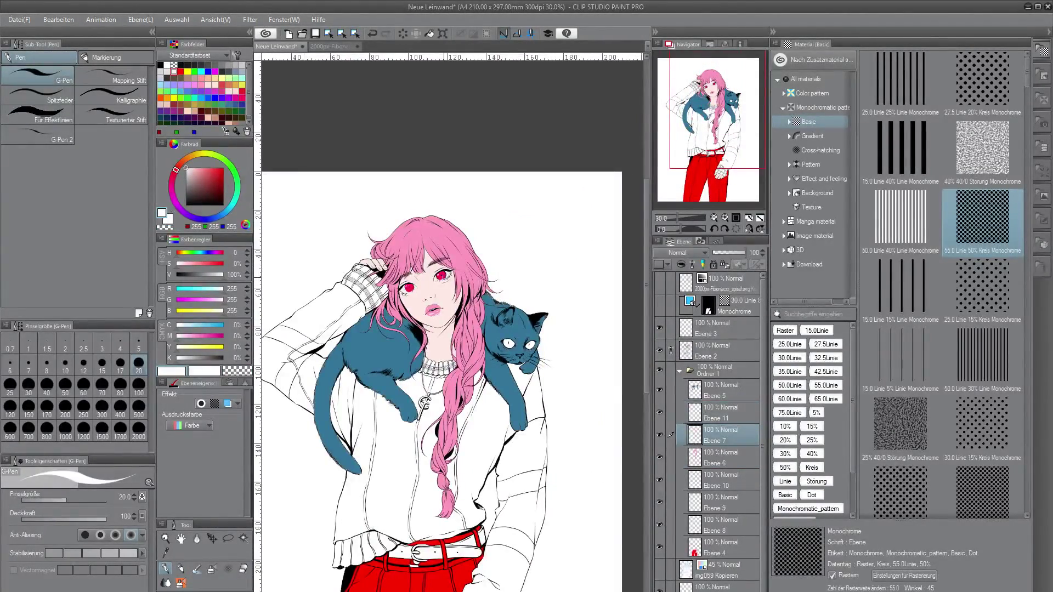
pyautogui.keyDown('alt'); pyautogui.click(432, 275); pyautogui.keyUp('alt')
pyautogui.press('g')
pyautogui.scroll(2, 507, 351)
pyautogui.click(497, 340)
pyautogui.click(528, 340)
pyautogui.scroll(-2, 531, 341)
# Add a layer above the trousers layer, fill the lowest sleeve section blue (RGB 0, 165, 255), and undo the stray trouser fill.
pyautogui.click(703, 550)
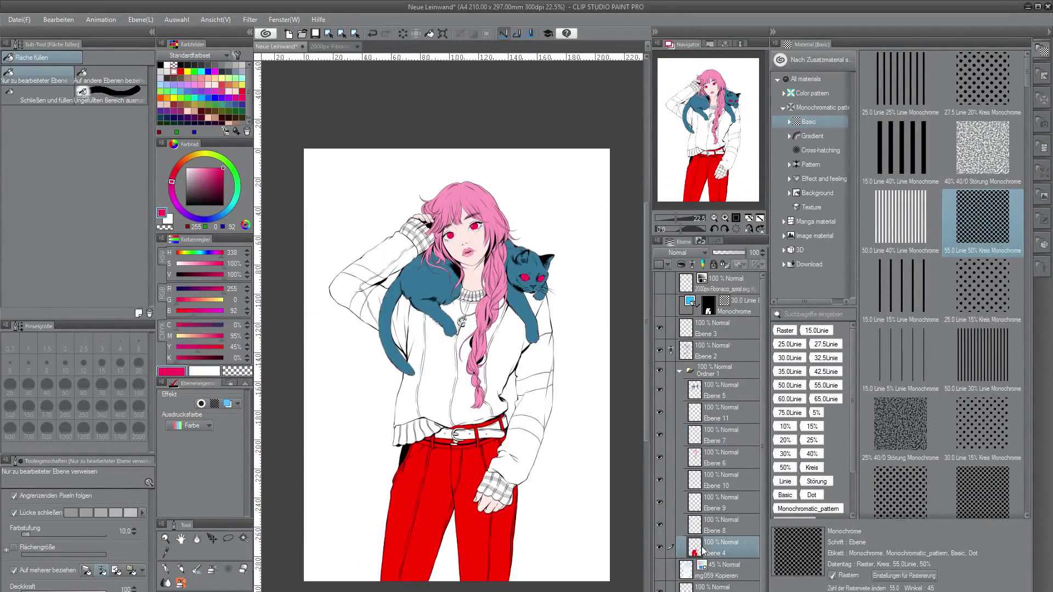
pyautogui.hotkey('ctrl', 'shift', 'n')
pyautogui.click(201, 98)
pyautogui.click(511, 455)
pyautogui.click(480, 516)
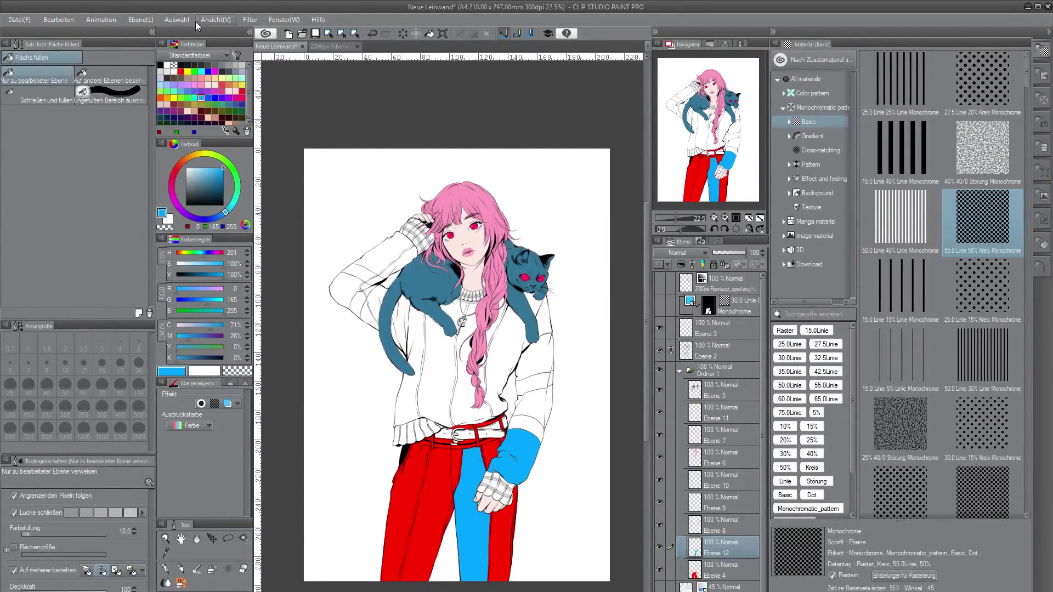
pyautogui.hotkey('ctrl', 'z')
# Fill the sections of the plaid cuff on the lowered hand with blue.
pyautogui.scroll(4, 517, 502)
pyautogui.click(492, 480)
pyautogui.click(418, 447)
pyautogui.click(442, 464)
pyautogui.click(465, 483)
# Paint the cuff's white gaps blue with the G-Pen at size 100 and touch up the trousers beside it in red.
pyautogui.press('p')
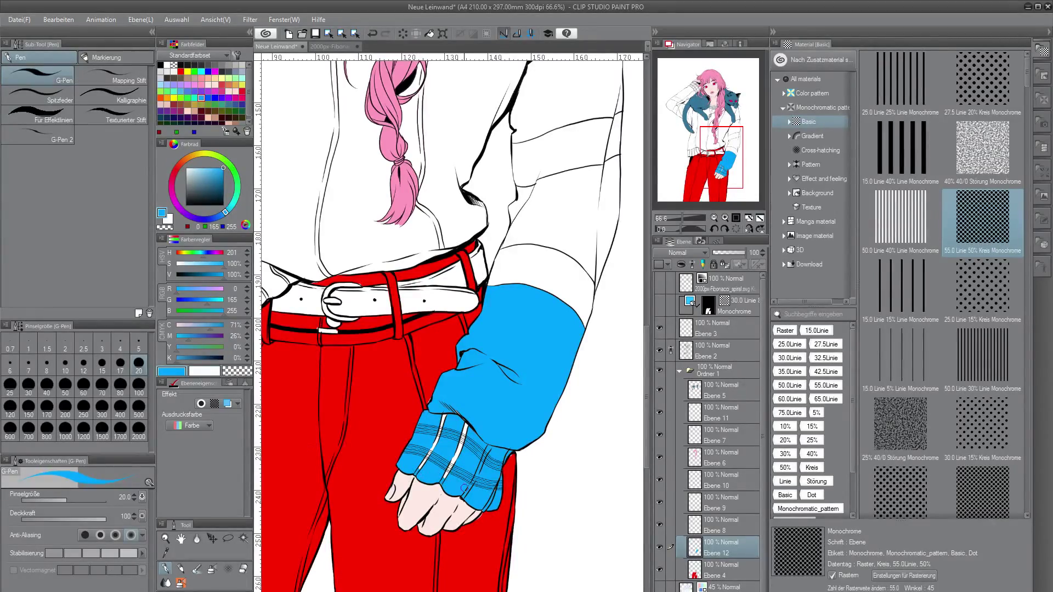
pyautogui.click(138, 387)
pyautogui.moveTo(460, 438); pyautogui.dragTo(433, 451)
pyautogui.click(716, 569)
pyautogui.keyDown('alt'); pyautogui.click(482, 521); pyautogui.keyUp('alt')
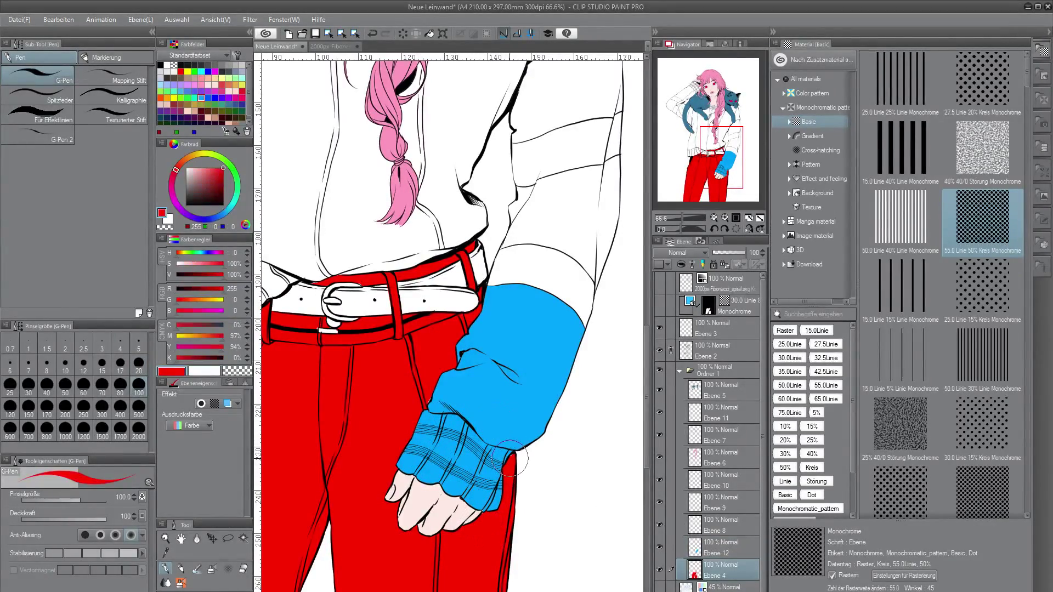
# Fill the alternate stripes and the upper part of the lowered arm's sleeve with blue on the sweater layer.
pyautogui.keyDown('alt'); pyautogui.click(499, 320); pyautogui.keyUp('alt')
pyautogui.click(727, 548)
pyautogui.scroll(3, 548, 329)
pyautogui.press('g')
pyautogui.click(560, 405)
pyautogui.click(524, 385)
pyautogui.click(551, 291)
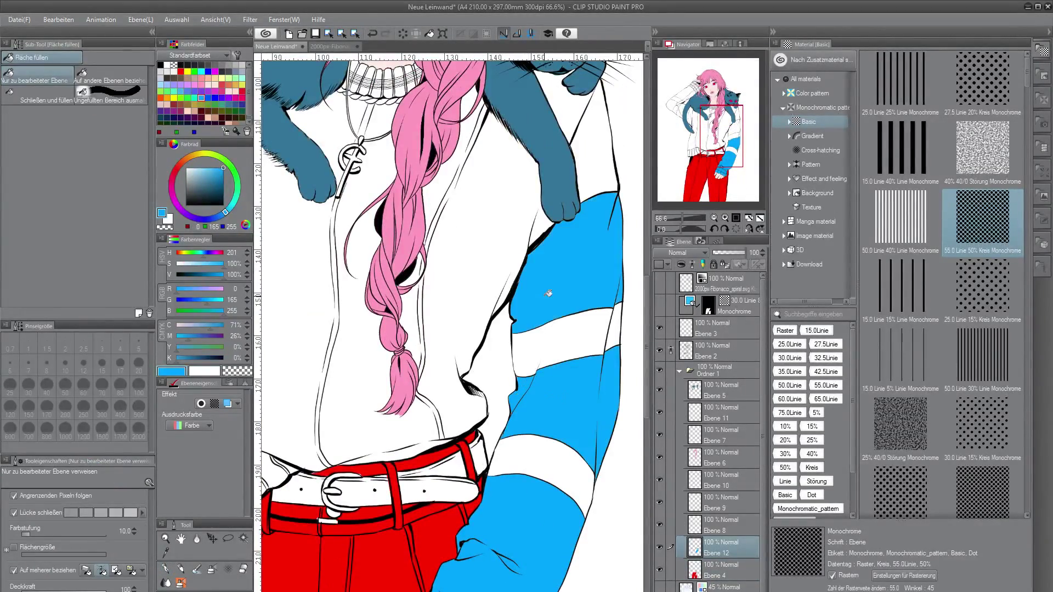
pyautogui.click(540, 228)
# Fill the sweater's front panel between braid and sleeve with blue and paint its remaining gaps along the braid.
pyautogui.scroll(3, 590, 173)
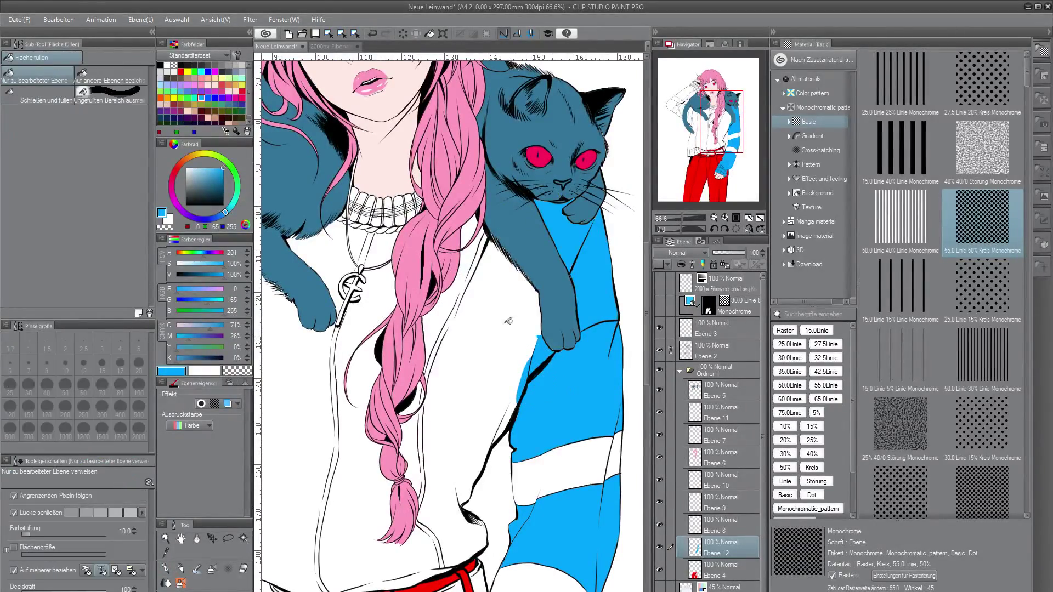
pyautogui.click(477, 384)
pyautogui.press('p')
pyautogui.moveTo(473, 231)
pyautogui.mouseDown()
pyautogui.moveTo(412, 436)
pyautogui.moveTo(416, 484)
pyautogui.mouseUp()
# Touch up the braid's edges on the hair layer with the G-Pen at size 20 and reselect the sweater layer.
pyautogui.keyDown('ctrl'); pyautogui.keyDown('shift'); pyautogui.click(409, 491); pyautogui.keyUp('shift'); pyautogui.keyUp('ctrl')
pyautogui.press('c')
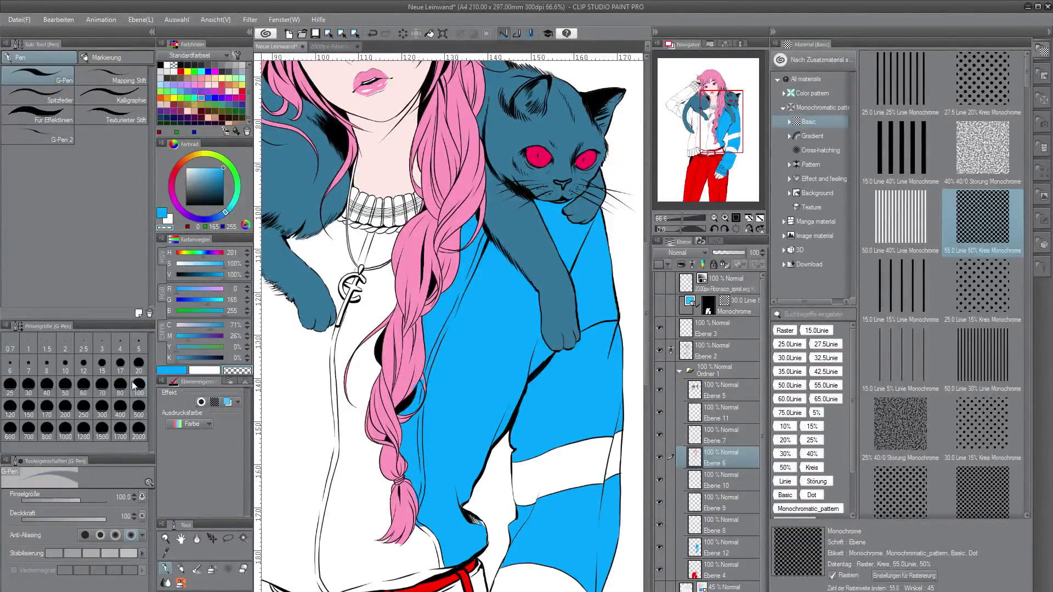
pyautogui.click(138, 365)
pyautogui.keyDown('alt'); pyautogui.click(411, 379); pyautogui.keyUp('alt')
pyautogui.moveTo(424, 376); pyautogui.dragTo(423, 386)
pyautogui.keyDown('alt'); pyautogui.click(439, 384); pyautogui.keyUp('alt')
pyautogui.click(730, 546)
pyautogui.hotkey('ctrl', '-')
pyautogui.hotkey('ctrl', '-')
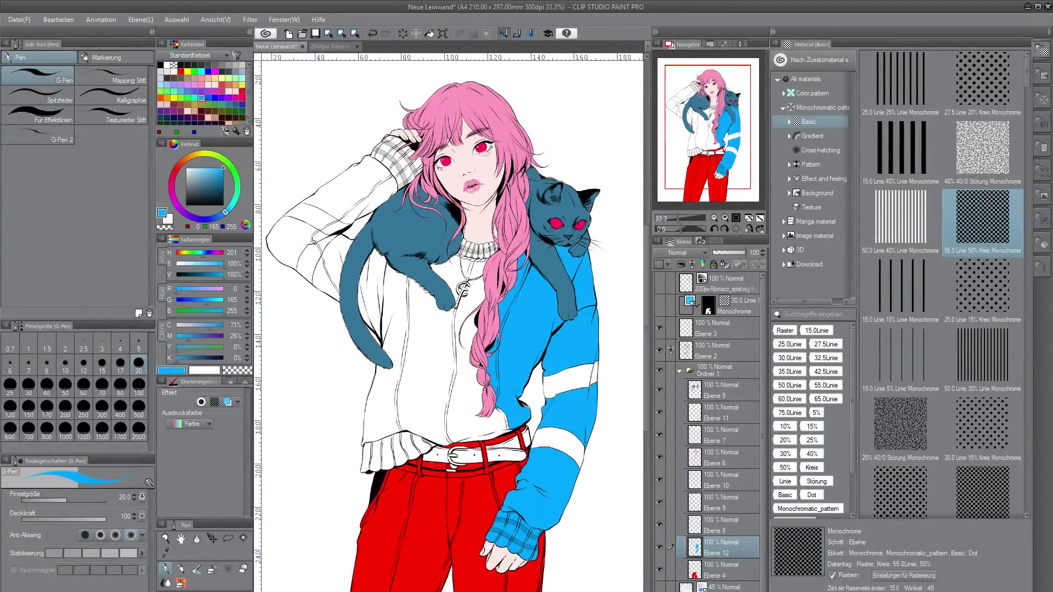
# Fill the rest of the sweater's front and its ribbed hem with blue on the sweater layer.
pyautogui.scroll(3, 478, 409)
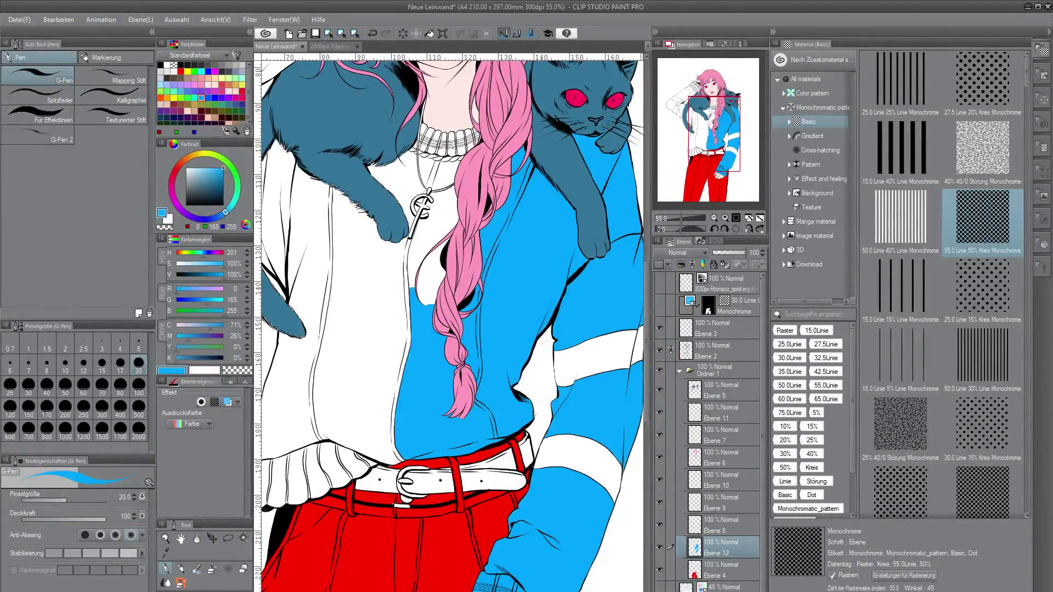
pyautogui.scroll(-1, 398, 350)
pyautogui.press('g')
pyautogui.moveTo(384, 343)
pyautogui.mouseDown()
pyautogui.moveTo(315, 294)
pyautogui.moveTo(285, 251)
pyautogui.mouseUp()
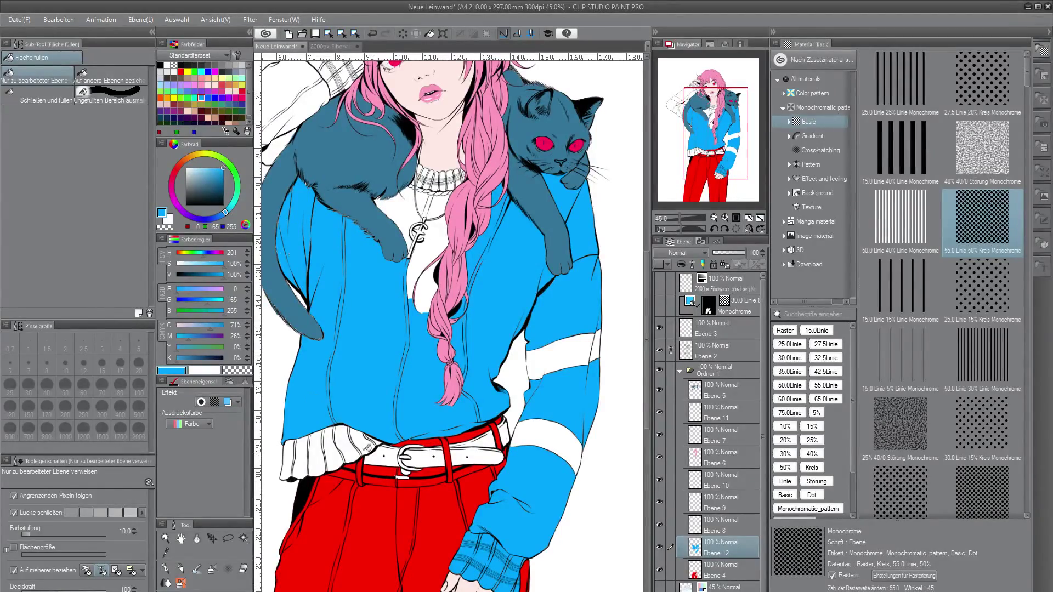
pyautogui.click(351, 442)
pyautogui.press('p')
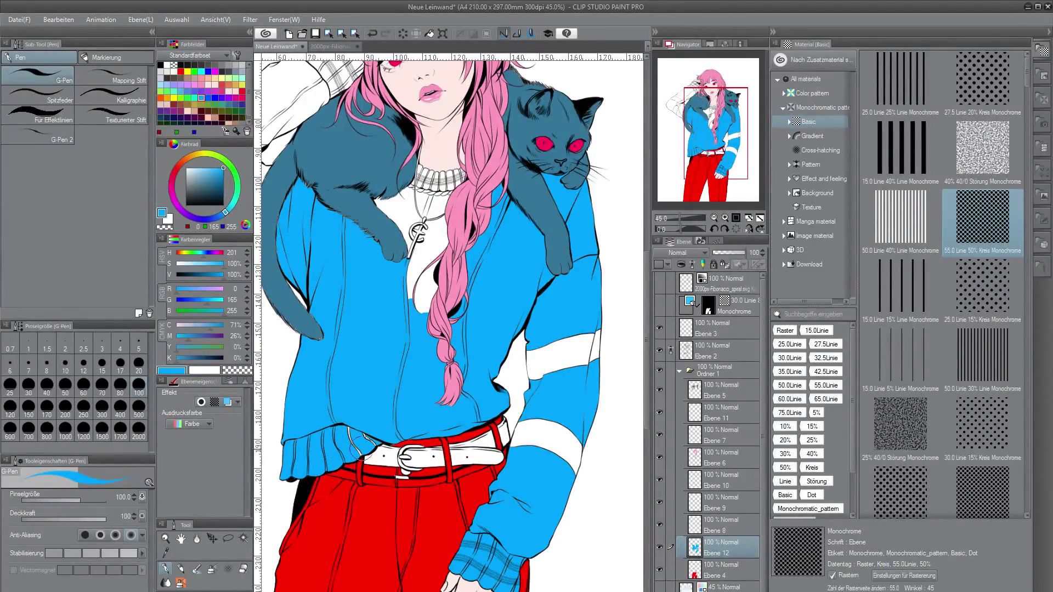
# Draw black diagonal hatching across the sweater's hem on layer Ebene 3 with the Diagonale decoration brush at size 30.
pyautogui.click(724, 328)
pyautogui.click(659, 328)
pyautogui.click(660, 327)
pyautogui.click(223, 205)
pyautogui.click(228, 569)
pyautogui.moveTo(375, 436)
pyautogui.mouseDown()
pyautogui.moveTo(276, 470)
pyautogui.moveTo(275, 458)
pyautogui.moveTo(344, 426)
pyautogui.moveTo(277, 454)
pyautogui.mouseUp()
pyautogui.hotkey('ctrl', 'z')
pyautogui.hotkey('ctrl', 'z')
pyautogui.moveTo(382, 434); pyautogui.dragTo(278, 470)
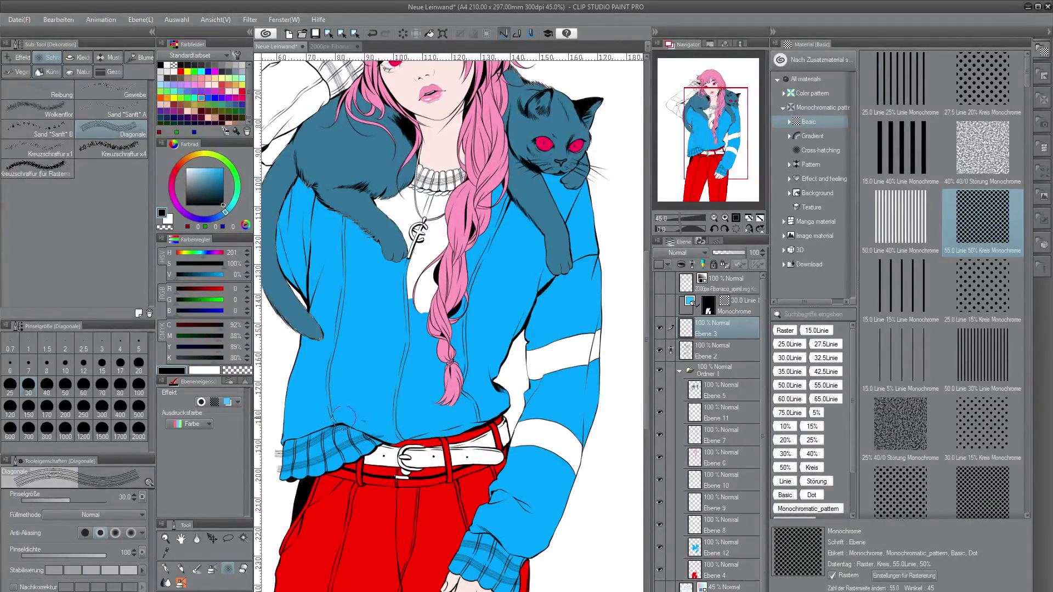
# Fill the sweater's collar and the chest area around the necklace with blue on layer Ebene 12.
pyautogui.hotkey('ctrl', '0')
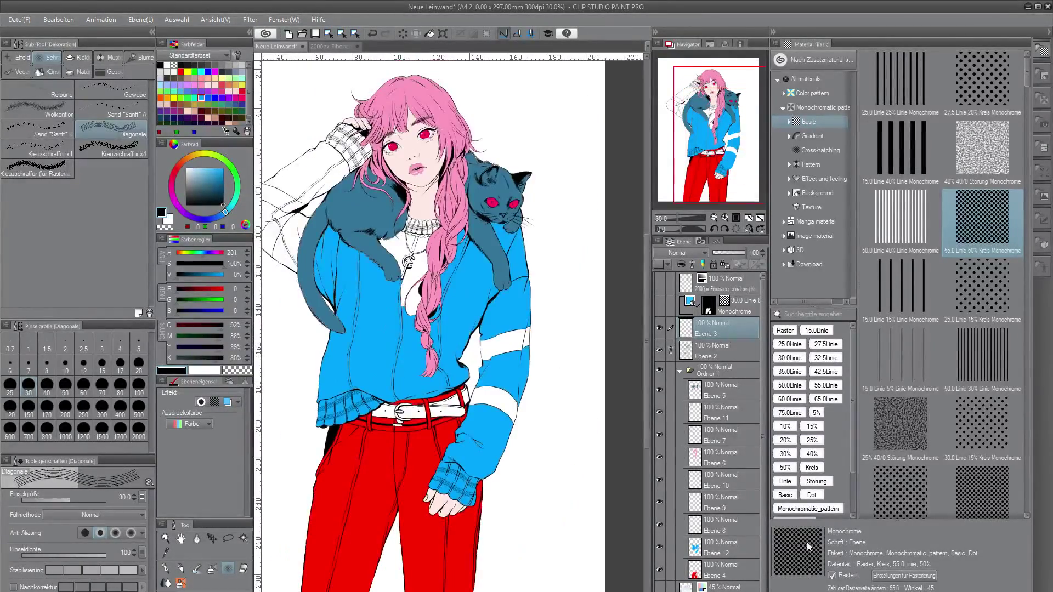
pyautogui.click(724, 548)
pyautogui.press('g')
pyautogui.click(224, 168)
pyautogui.scroll(5, 494, 252)
pyautogui.moveTo(412, 224)
pyautogui.mouseDown()
pyautogui.moveTo(443, 220)
pyautogui.moveTo(384, 211)
pyautogui.moveTo(403, 263)
pyautogui.moveTo(351, 274)
pyautogui.moveTo(373, 363)
pyautogui.mouseUp()
# Paint the collar's remaining white gaps and twisted lower edge blue with the G-Pen at size 50, reducing it to 20.
pyautogui.press('p')
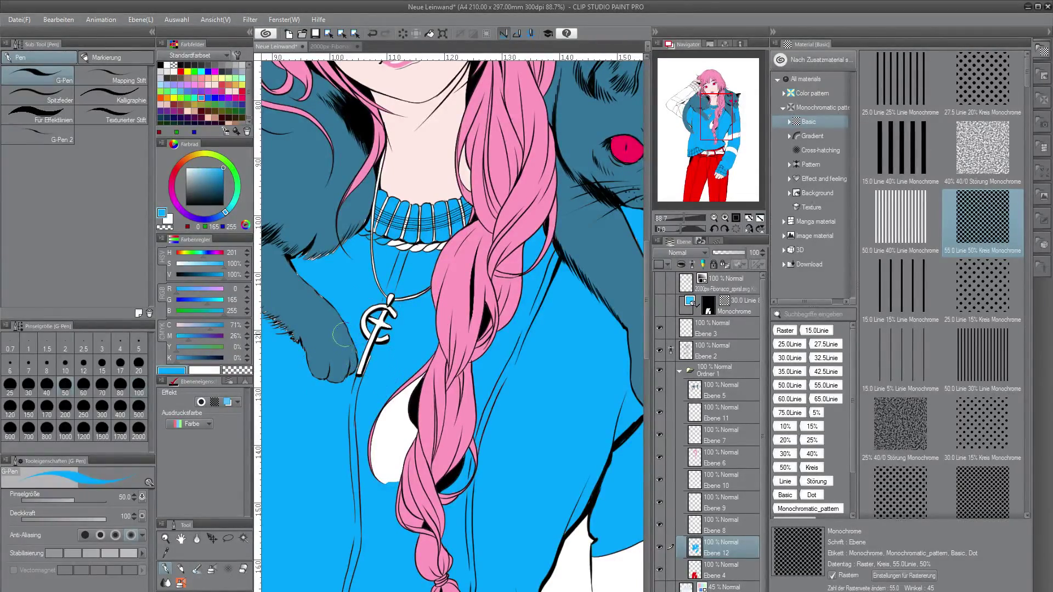
pyautogui.moveTo(354, 239)
pyautogui.mouseDown()
pyautogui.moveTo(444, 242)
pyautogui.moveTo(461, 202)
pyautogui.mouseUp()
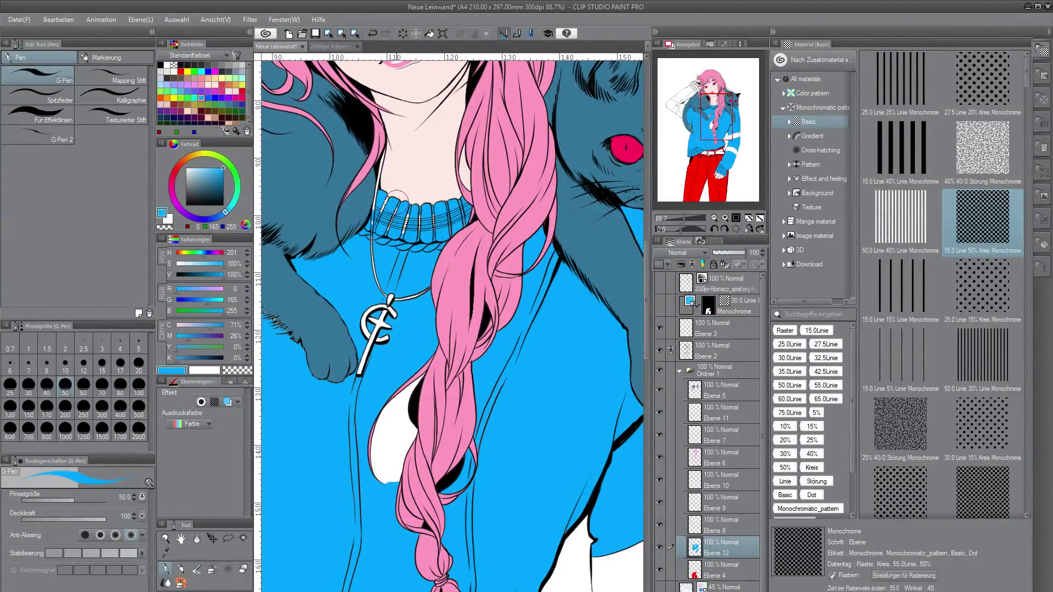
pyautogui.press('[')
pyautogui.press('[')
pyautogui.press('[')
pyautogui.press('[')
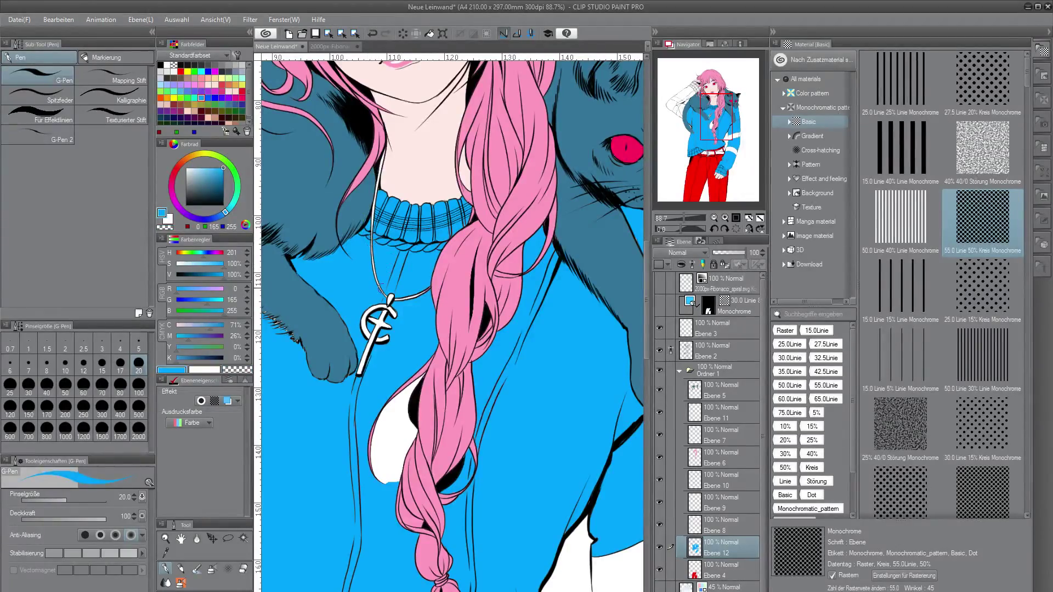
# Touch up the cat's hanging tail on the cat layer with the G-Pen at size 100 in the sampled fur colour.
pyautogui.moveTo(288, 335); pyautogui.dragTo(547, 336)
pyautogui.press(']')
pyautogui.press(']')
pyautogui.press(']')
pyautogui.press(']')
pyautogui.press(']')
pyautogui.press(']')
pyautogui.press(']')
pyautogui.press(']')
pyautogui.keyDown('ctrl'); pyautogui.keyDown('shift'); pyautogui.click(351, 384); pyautogui.keyUp('shift'); pyautogui.keyUp('ctrl')
pyautogui.keyDown('alt'); pyautogui.click(348, 448); pyautogui.keyUp('alt')
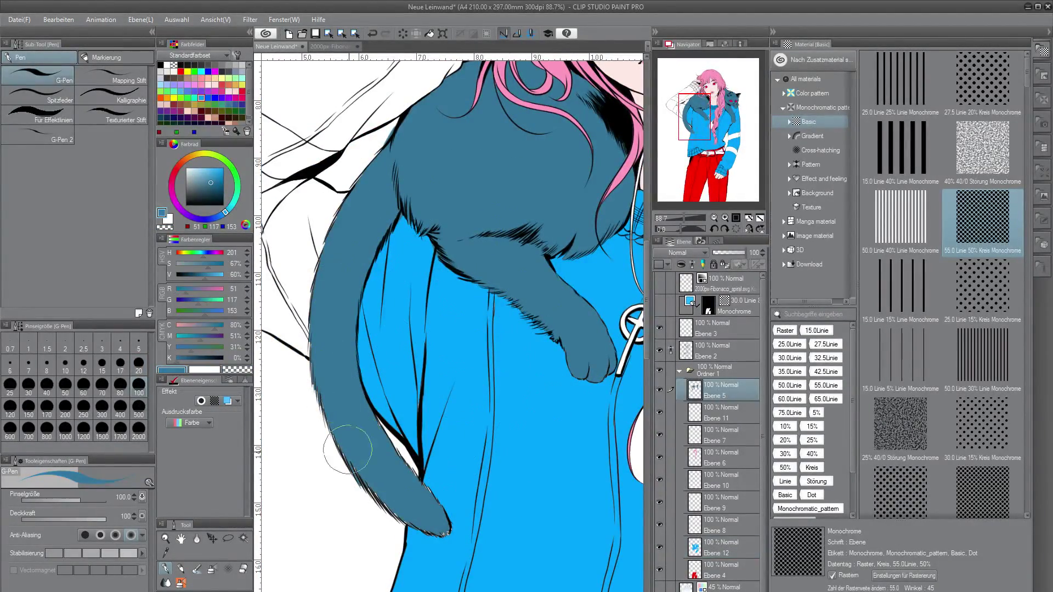
pyautogui.moveTo(348, 449)
pyautogui.mouseDown()
pyautogui.moveTo(354, 472)
pyautogui.moveTo(325, 429)
pyautogui.moveTo(348, 473)
pyautogui.mouseUp()
pyautogui.press('c')
# Fill the raised arm's upper sleeve beside the cat with blue on the sweater layer and paint the gaps along the tail.
pyautogui.keyDown('ctrl'); pyautogui.keyDown('shift'); pyautogui.click(338, 446); pyautogui.keyUp('shift'); pyautogui.keyUp('ctrl')
pyautogui.keyDown('alt'); pyautogui.click(336, 448); pyautogui.keyUp('alt')
pyautogui.press('c')
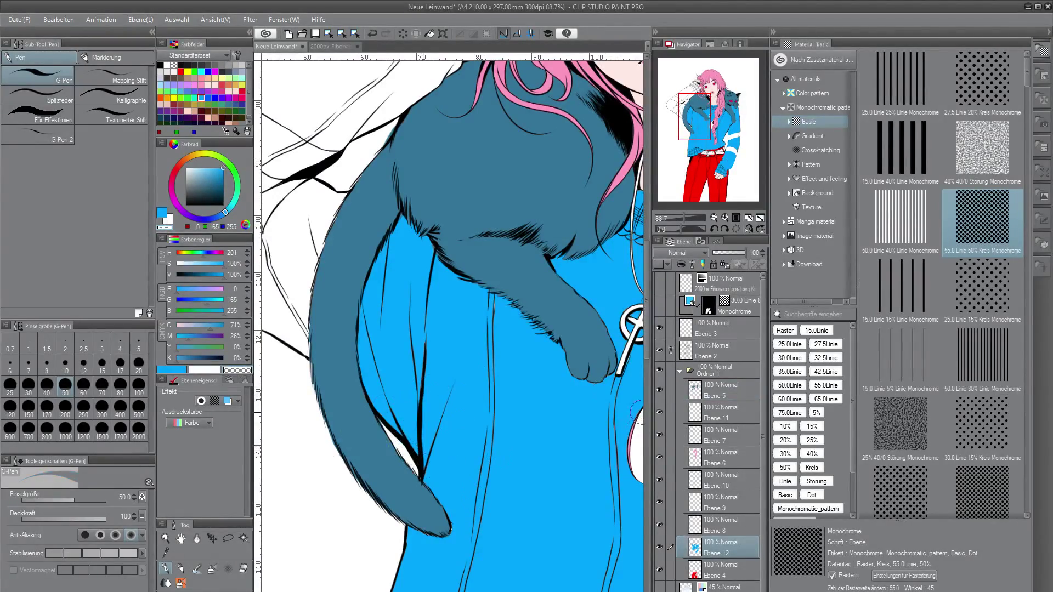
pyautogui.moveTo(295, 309); pyautogui.dragTo(462, 490)
pyautogui.press('g')
pyautogui.click(179, 371)
pyautogui.moveTo(466, 412); pyautogui.dragTo(439, 467)
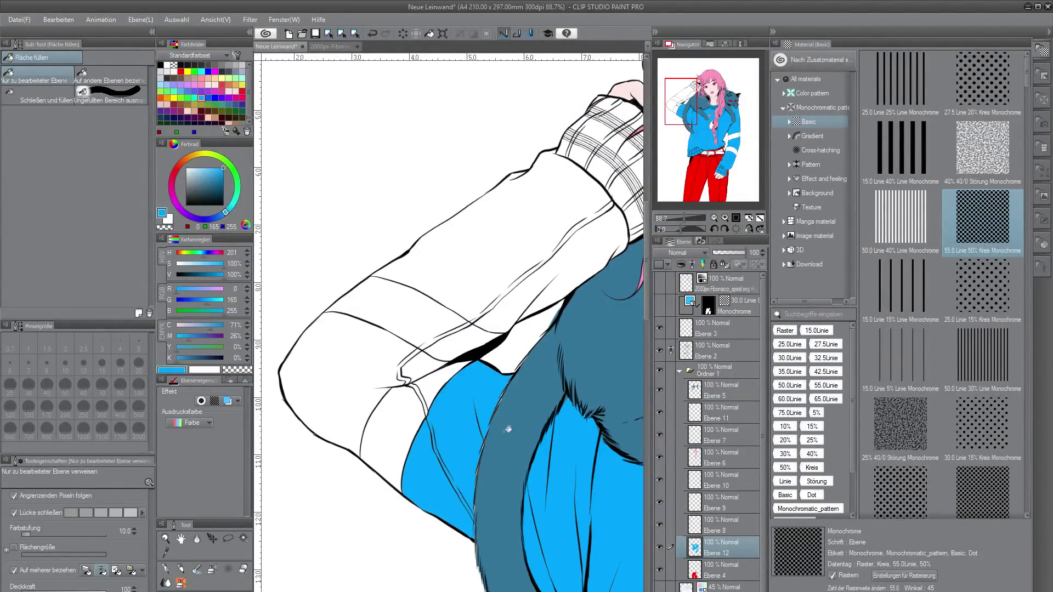
pyautogui.press('p')
pyautogui.moveTo(477, 499); pyautogui.dragTo(486, 441)
# Fill the raised arm's elbow and forearm sections with blue, leaving the two stripes white.
pyautogui.press('g')
pyautogui.click(378, 370)
pyautogui.click(411, 366)
pyautogui.click(465, 307)
pyautogui.press('p')
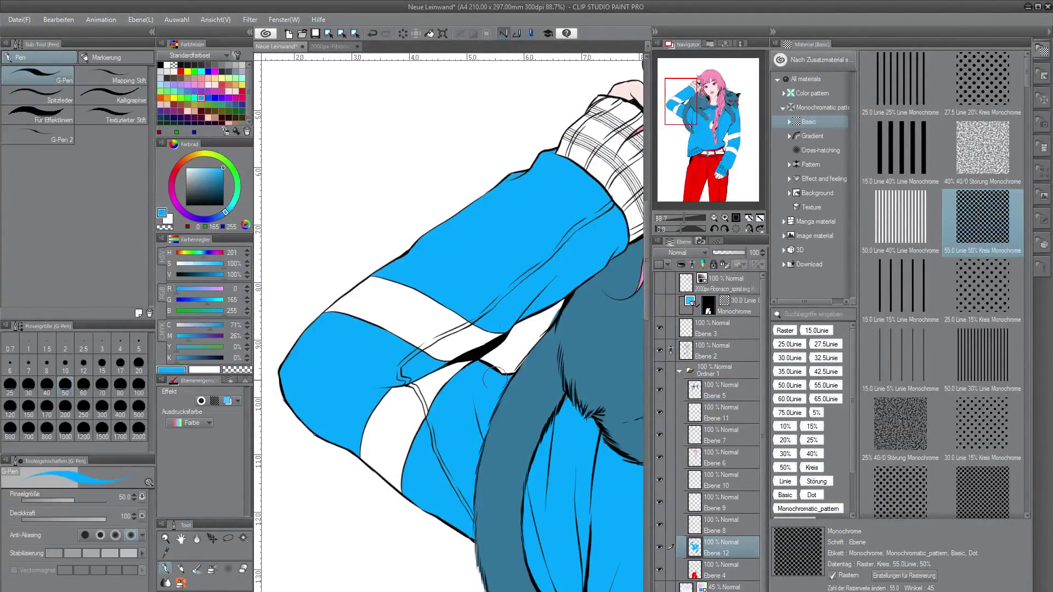
# Fill the raised arm's plaid cuff with blue and cover its remaining white gaps with the G-Pen.
pyautogui.moveTo(495, 377); pyautogui.dragTo(309, 384)
pyautogui.moveTo(461, 225)
pyautogui.mouseDown()
pyautogui.moveTo(478, 394)
pyautogui.moveTo(504, 367)
pyautogui.mouseUp()
pyautogui.press('g')
pyautogui.click(472, 315)
pyautogui.click(428, 305)
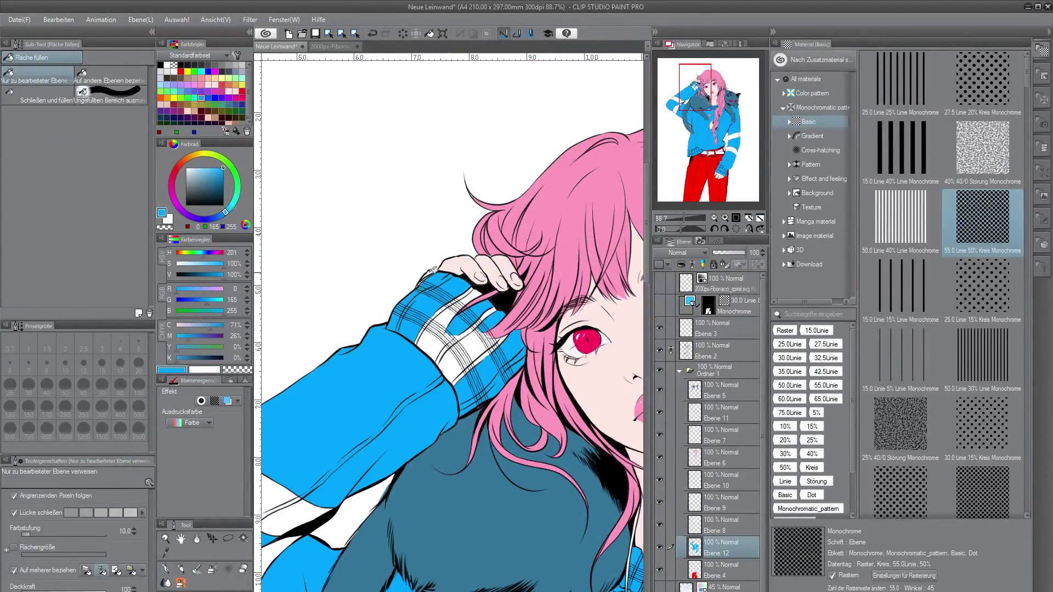
pyautogui.press('p')
# Clean up the area by the raised cuff on the cat layer with transparent colour and reselect the sweater layer.
pyautogui.click(713, 385)
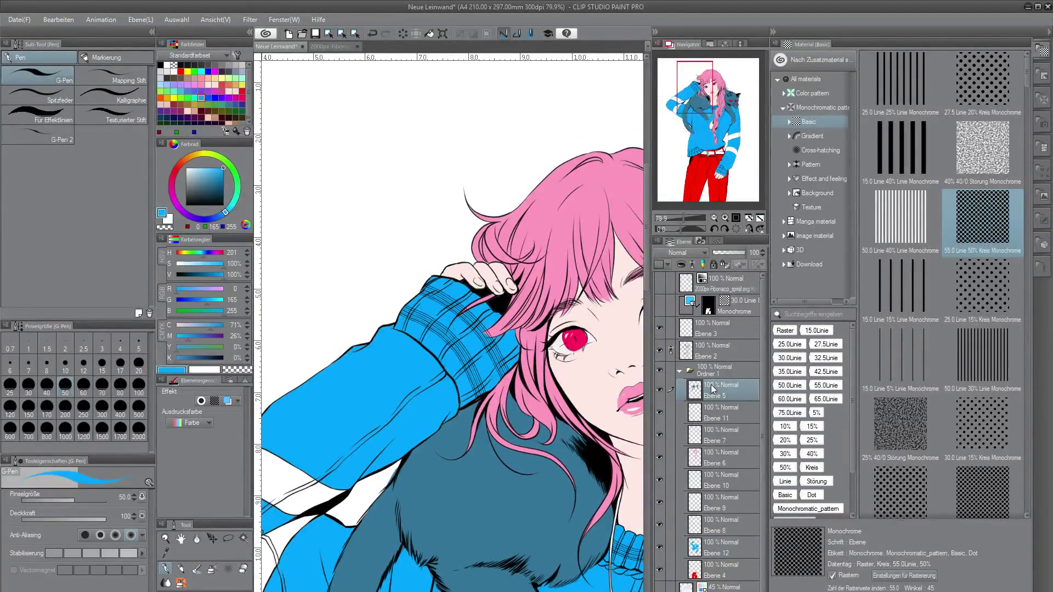
pyautogui.press('c')
pyautogui.moveTo(462, 328); pyautogui.dragTo(398, 328)
pyautogui.press('c')
pyautogui.keyDown('ctrl'); pyautogui.keyDown('shift'); pyautogui.click(536, 494); pyautogui.keyUp('shift'); pyautogui.keyUp('ctrl')
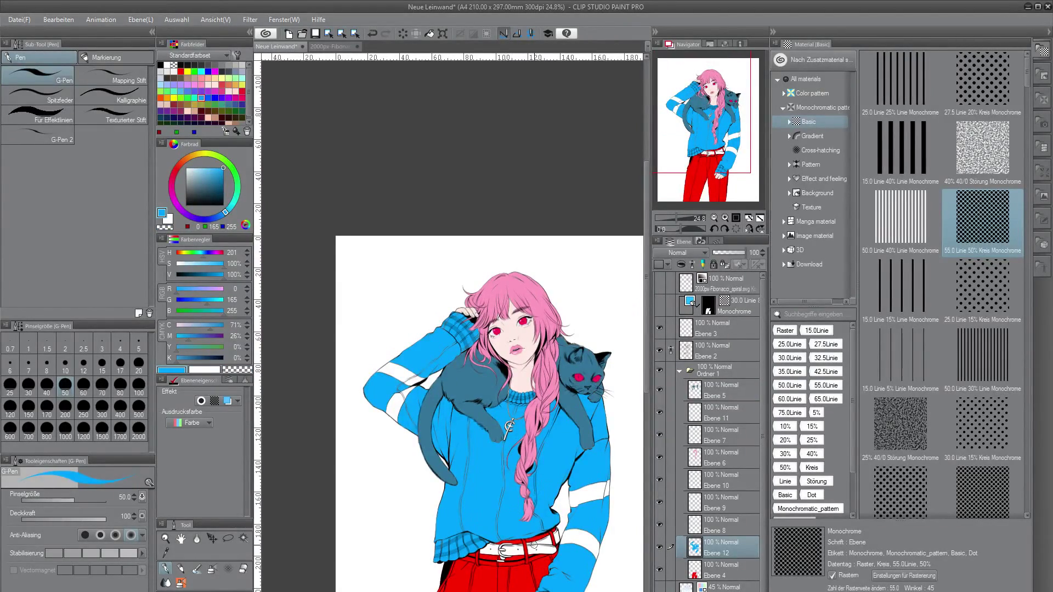
# Recolour the sweater layer from blue to a muted teal with a hue and saturation correction.
pyautogui.moveTo(534, 545); pyautogui.dragTo(514, 545)
pyautogui.moveTo(648, 387); pyautogui.dragTo(650, 430)
pyautogui.hotkey('ctrl', 'u')
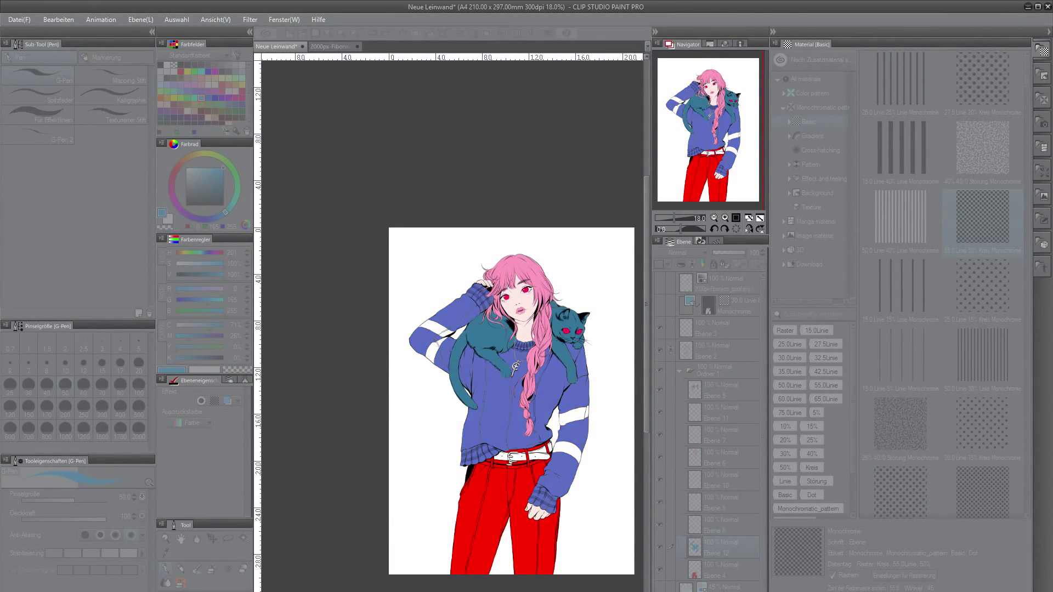
pyautogui.click(244, 417)
pyautogui.moveTo(479, 410); pyautogui.dragTo(553, 395)
# Hide the line art, paint over the unfilled lines on the sweater's front in teal at size 50, and show the line art again.
pyautogui.click(660, 350)
pyautogui.keyDown('alt'); pyautogui.click(564, 518); pyautogui.keyUp('alt')
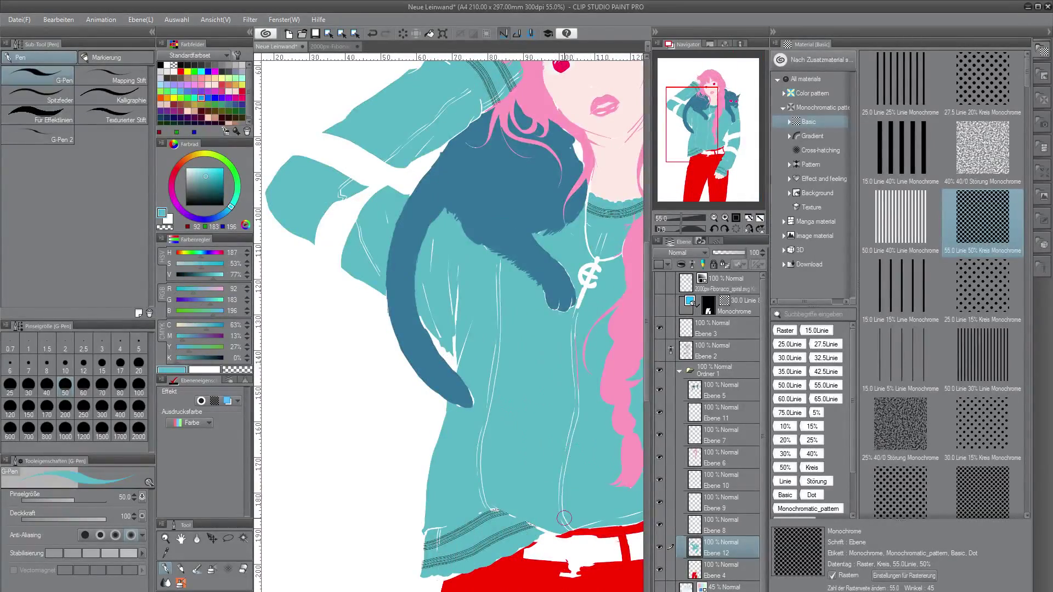
pyautogui.moveTo(565, 518); pyautogui.dragTo(566, 458)
pyautogui.moveTo(495, 462); pyautogui.dragTo(500, 269)
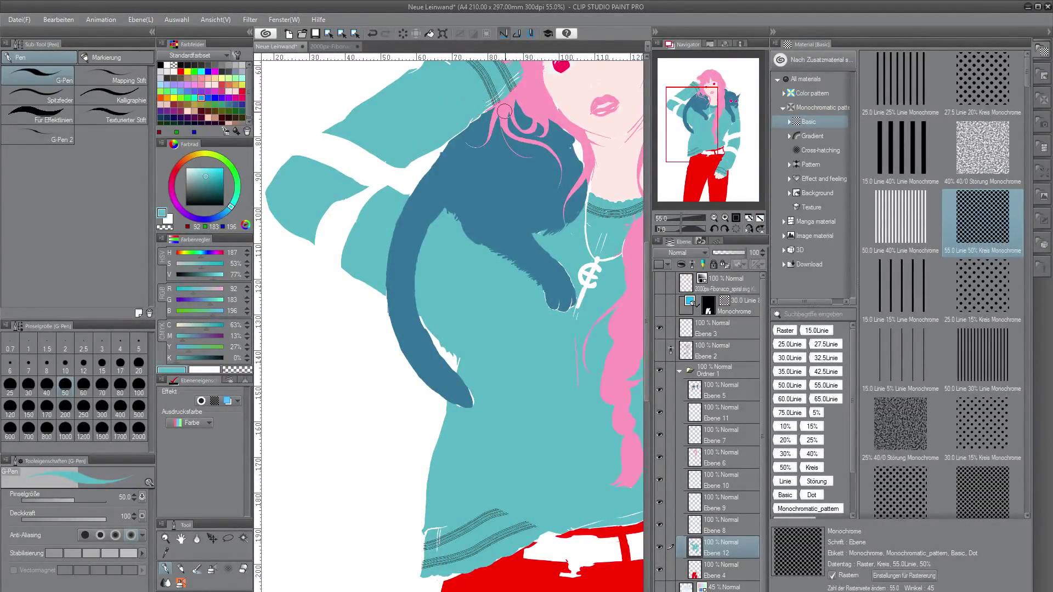
pyautogui.moveTo(593, 270); pyautogui.dragTo(579, 310)
pyautogui.hotkey('ctrl', 'z')
pyautogui.click(730, 448)
pyautogui.click(238, 370)
pyautogui.click(730, 539)
pyautogui.click(659, 350)
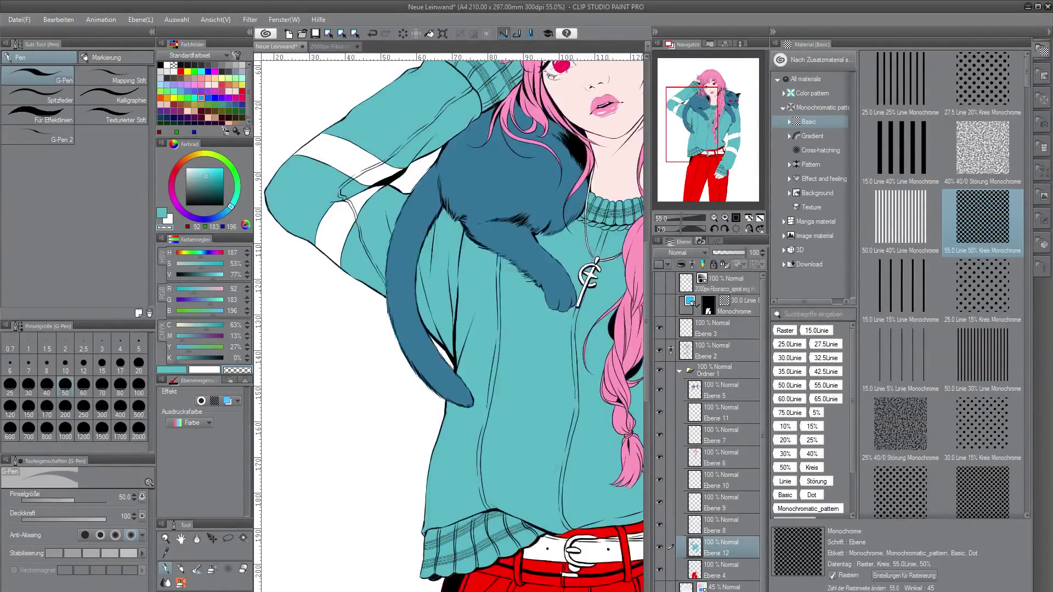
# Create a new layer above the sweater and fill the raised sleeve's white stripes with yellow (RGB 255, 242, 0).
pyautogui.scroll(-4, 459, 432)
pyautogui.hotkey('ctrl', 'shift', 'n')
pyautogui.click(174, 98)
pyautogui.press('g')
pyautogui.scroll(1, 419, 417)
pyautogui.click(417, 346)
pyautogui.scroll(3, 425, 329)
pyautogui.click(433, 333)
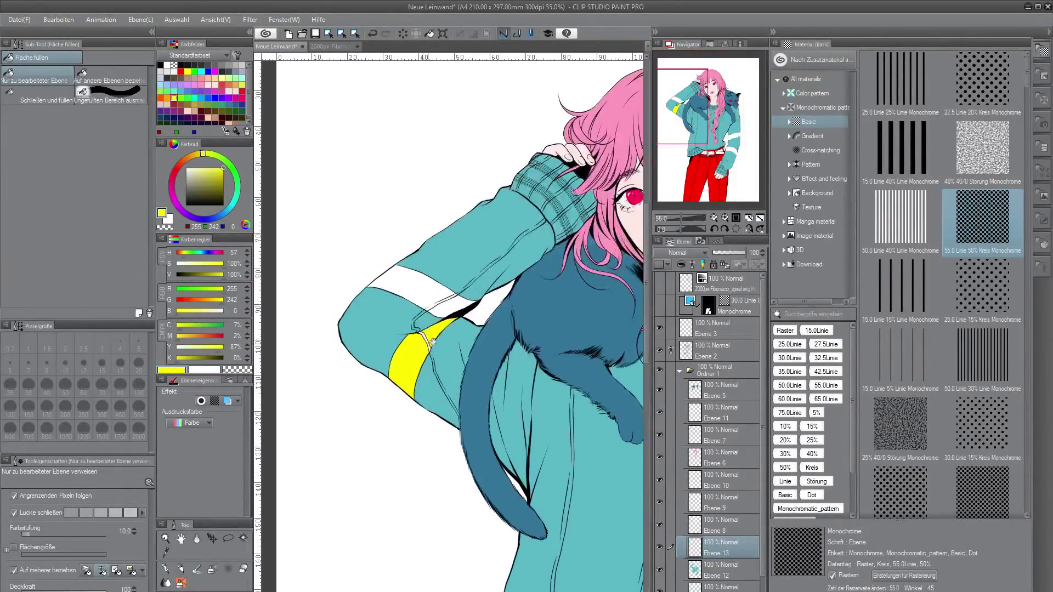
pyautogui.click(429, 344)
pyautogui.click(435, 304)
# Fill the two white stripes on the lowered sleeve with yellow.
pyautogui.scroll(-3, 433, 304)
pyautogui.click(522, 498)
pyautogui.click(512, 549)
pyautogui.moveTo(648, 344); pyautogui.dragTo(649, 364)
pyautogui.scroll(1, 453, 364)
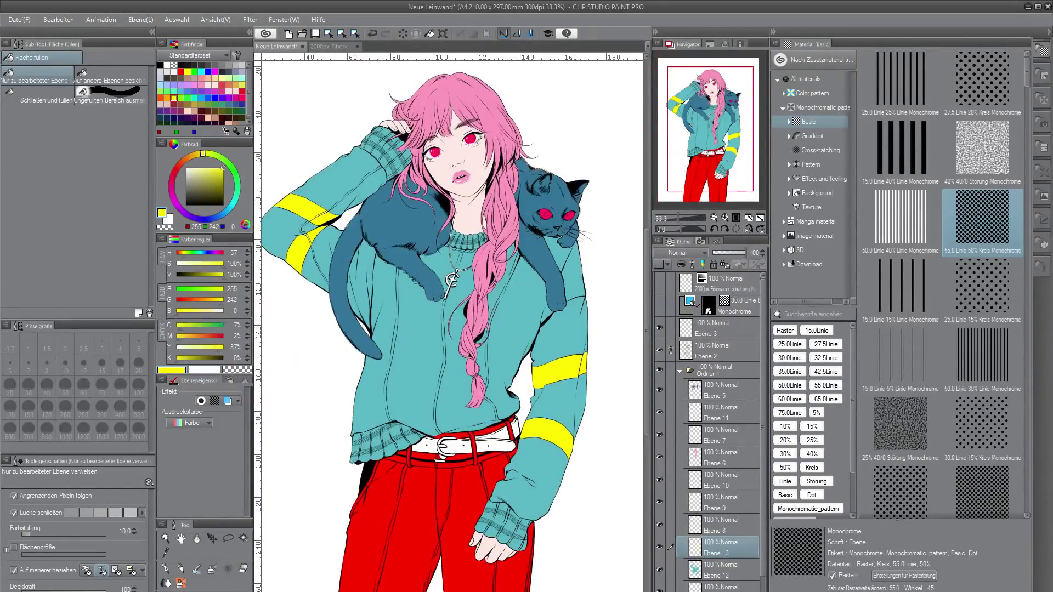
# Create a new layer and paint two stripes in the trousers' red across the sweater's hem with the Fineliner at size 30.
pyautogui.hotkey('ctrl', 'shift', 'n')
pyautogui.keyDown('alt'); pyautogui.click(384, 483); pyautogui.keyUp('alt')
pyautogui.press('p')
pyautogui.scroll(3, 324, 433)
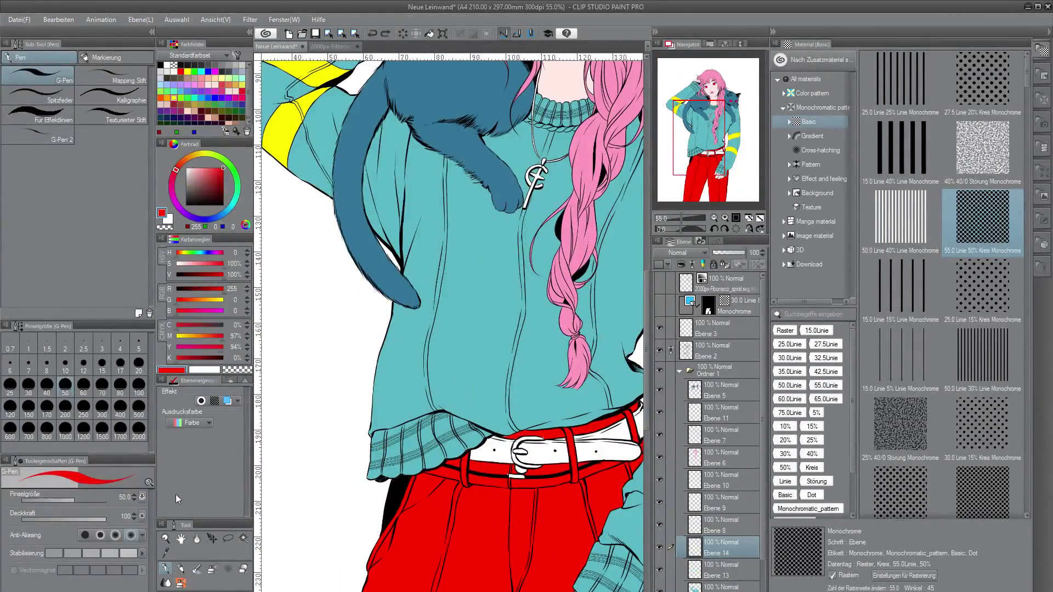
pyautogui.press('p')
pyautogui.moveTo(366, 449); pyautogui.dragTo(460, 409)
pyautogui.moveTo(365, 451); pyautogui.dragTo(486, 424)
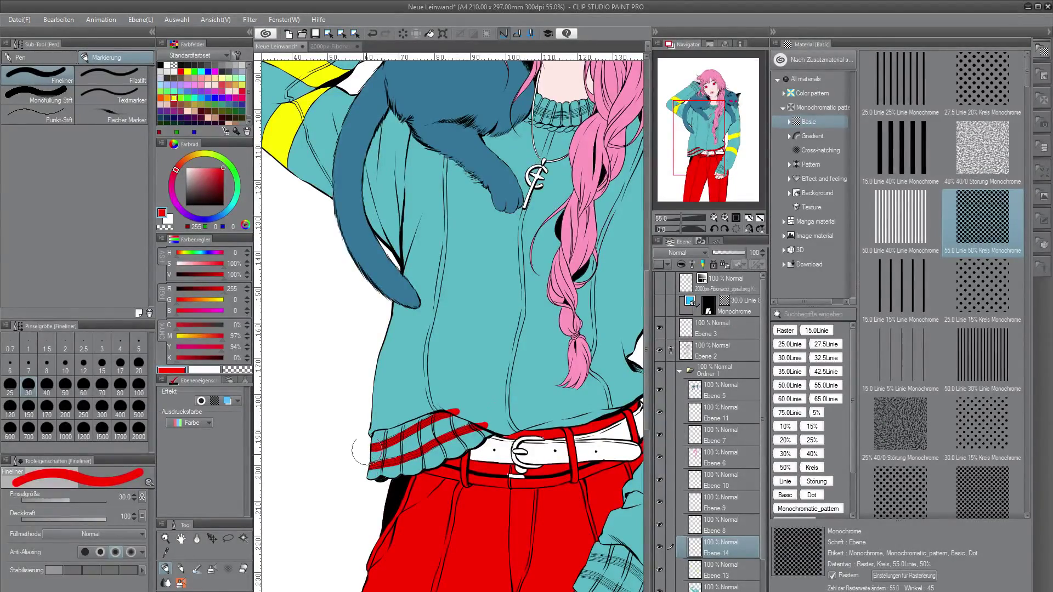
# Paint two red stripes around the lowered arm's cuff and mask the stripe layer to the sweater's filled area.
pyautogui.moveTo(524, 365); pyautogui.dragTo(369, 293)
pyautogui.moveTo(426, 504); pyautogui.dragTo(504, 534)
pyautogui.moveTo(434, 487); pyautogui.dragTo(504, 519)
pyautogui.hotkey('ctrl', 'z')
pyautogui.keyDown('ctrl'); pyautogui.click(693, 586); pyautogui.keyUp('ctrl')
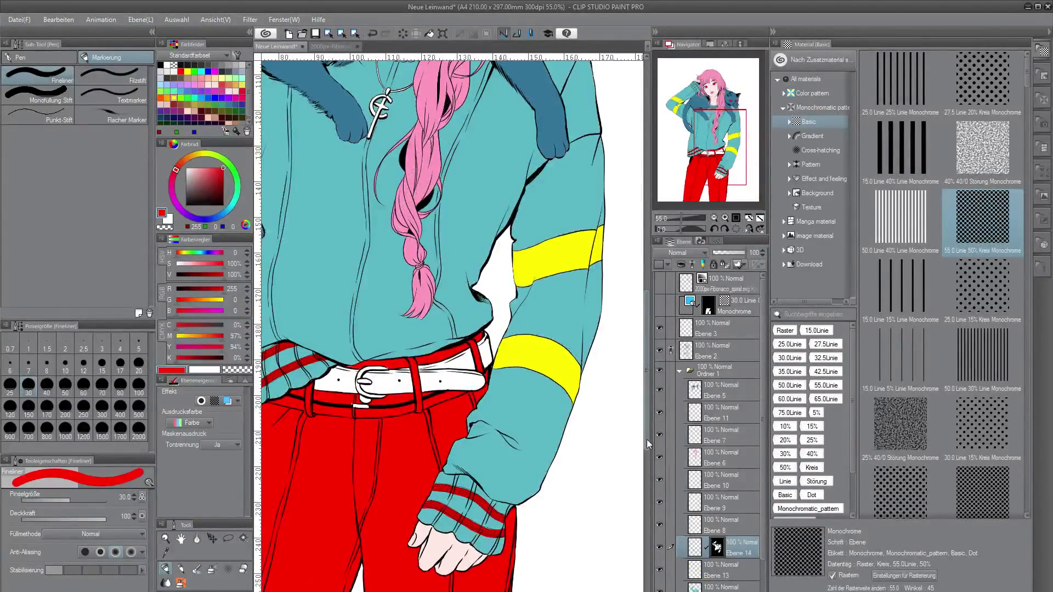
# Paint matching red stripes around the sweater's collar and the raised arm's cuff.
pyautogui.moveTo(648, 371); pyautogui.dragTo(648, 266)
pyautogui.moveTo(379, 406); pyautogui.dragTo(439, 405)
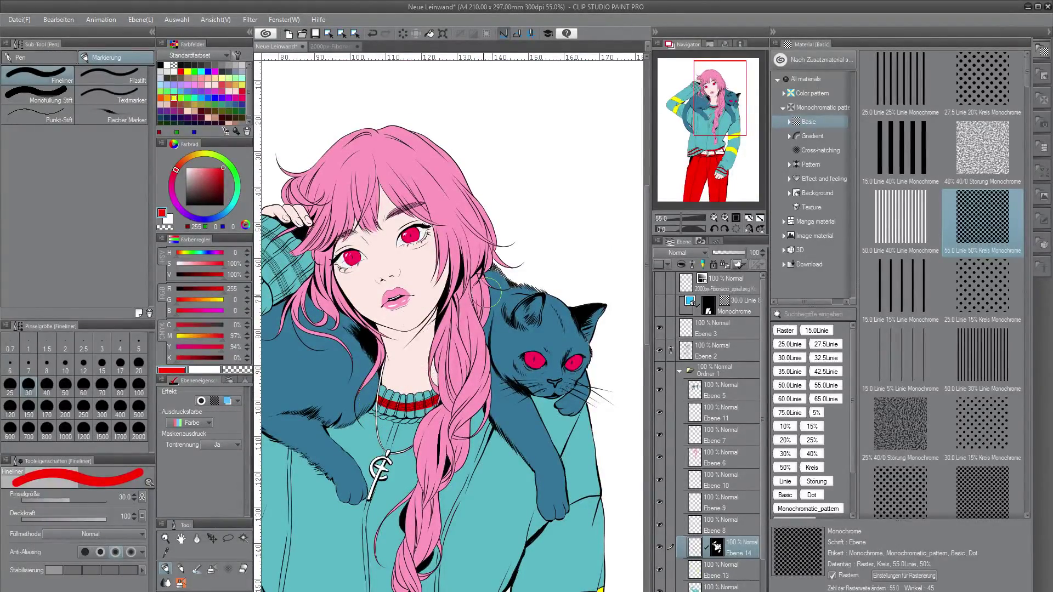
pyautogui.moveTo(329, 307); pyautogui.dragTo(505, 277)
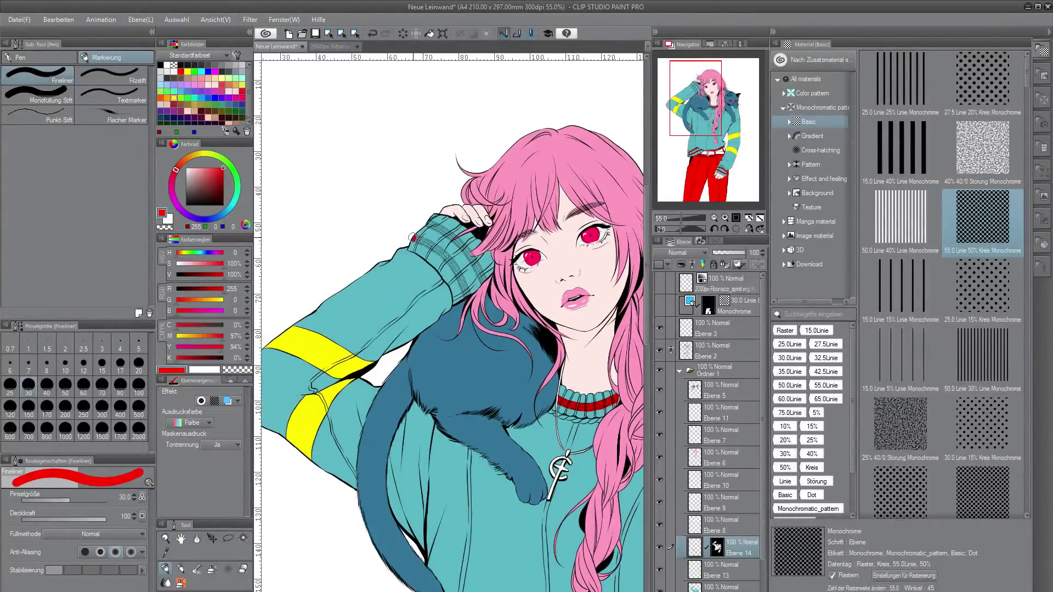
pyautogui.moveTo(413, 236)
pyautogui.mouseDown()
pyautogui.moveTo(466, 297)
pyautogui.moveTo(428, 222)
pyautogui.mouseUp()
pyautogui.hotkey('ctrl', '-')
pyautogui.hotkey('ctrl', '-')
pyautogui.hotkey('ctrl', '-')
pyautogui.hotkey('ctrl', '-')
pyautogui.hotkey('ctrl', '-')
pyautogui.hotkey('ctrl', '+')
pyautogui.hotkey('ctrl', '+')
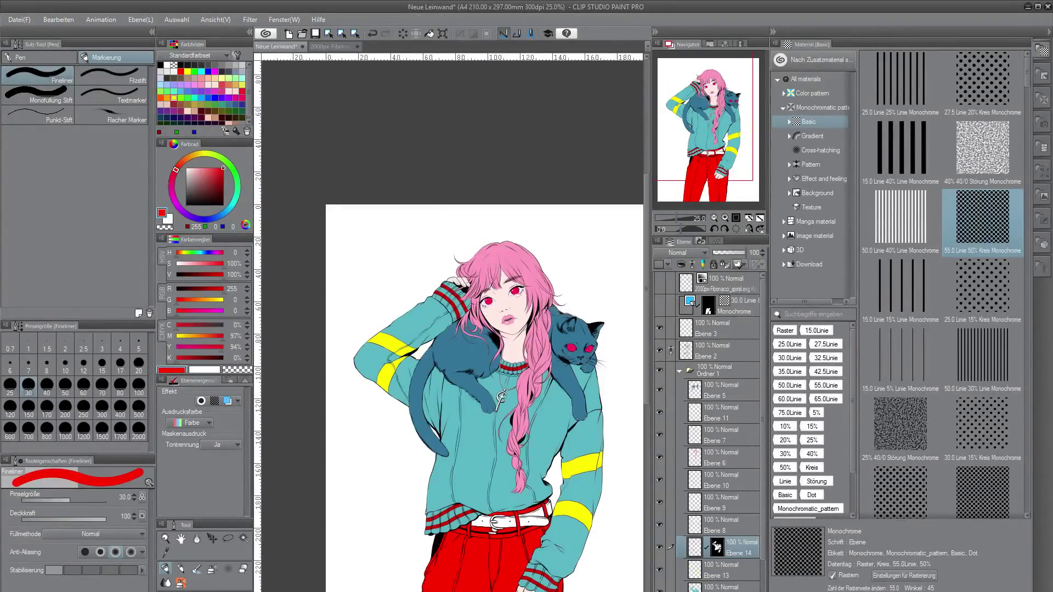
# Create a new layer and fill the belt with light brown (RGB 204, 148, 117).
pyautogui.hotkey('ctrl', '-')
pyautogui.moveTo(648, 348); pyautogui.dragTo(648, 371)
pyautogui.hotkey('ctrl', 'shift', 'n')
pyautogui.click(215, 118)
pyautogui.moveTo(491, 449); pyautogui.dragTo(554, 448)
pyautogui.press('g')
pyautogui.moveTo(460, 431); pyautogui.dragTo(628, 400)
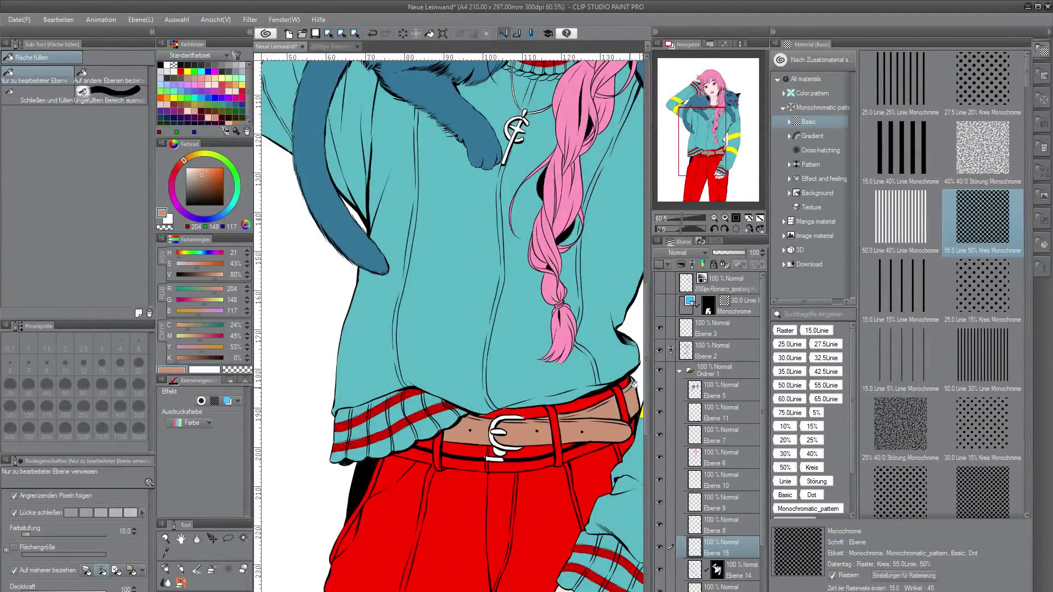
pyautogui.scroll(-3, 596, 415)
pyautogui.scroll(-3, 718, 483)
# Create another new layer and move it to the bottom of the folder, below the trousers layer.
pyautogui.click(723, 545)
pyautogui.hotkey('ctrl', 'shift', 'n')
pyautogui.moveTo(723, 545); pyautogui.dragTo(729, 584)
pyautogui.moveTo(560, 351); pyautogui.dragTo(451, 351)
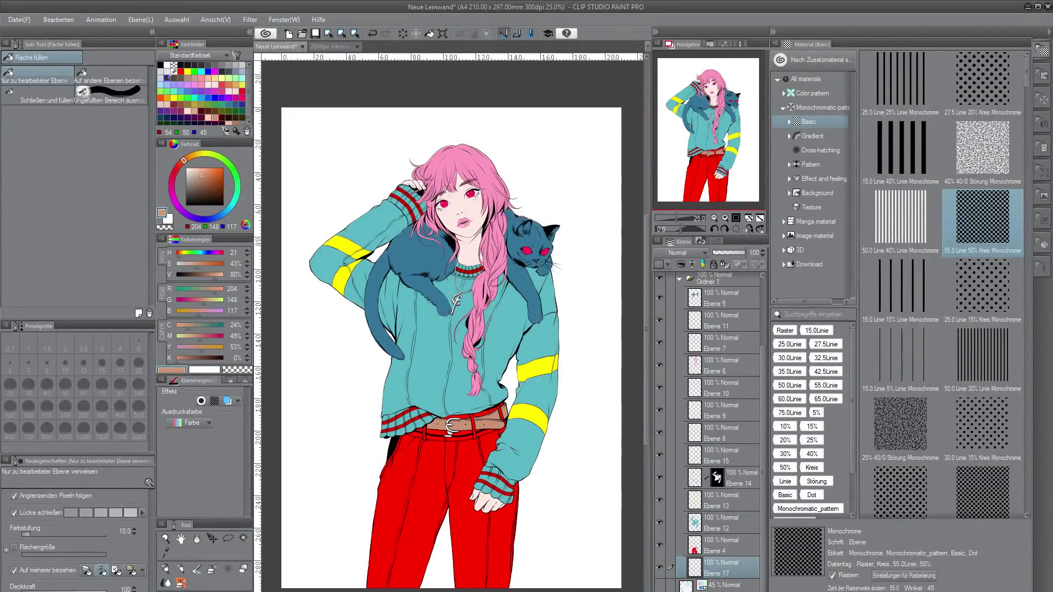
# Paint the belt buckle and the necklace pendant grey (RGB 127, 127, 127) with the Fineliner at size 100.
pyautogui.click(221, 65)
pyautogui.press('p')
pyautogui.click(138, 387)
pyautogui.moveTo(449, 420); pyautogui.dragTo(451, 433)
pyautogui.moveTo(456, 311); pyautogui.dragTo(453, 254)
pyautogui.scroll(-1, 423, 404)
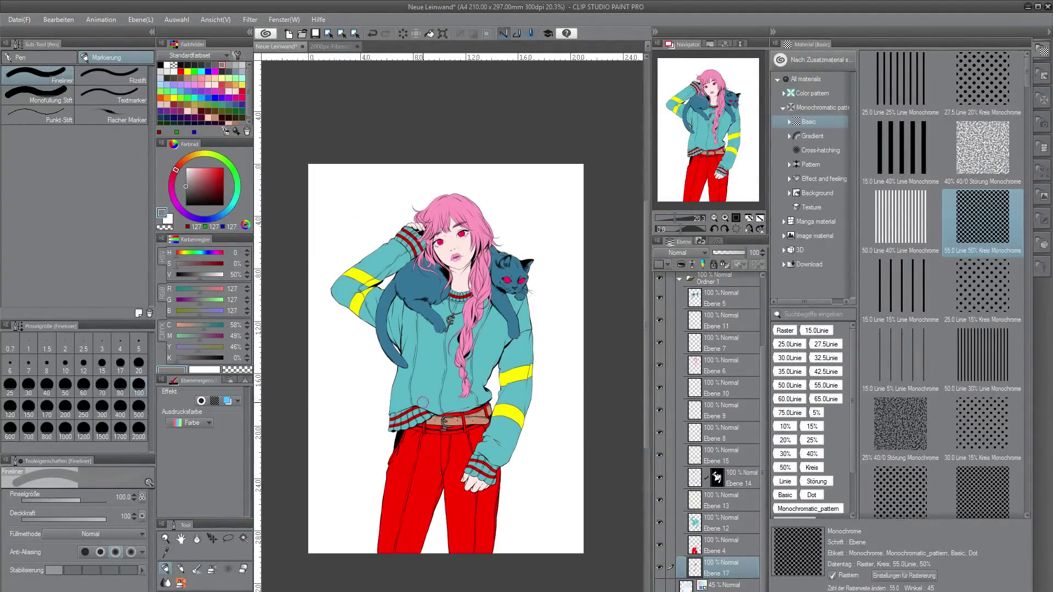
# Create a layer beneath the colour folder and draw a full-height vertical black rectangle behind the figure.
pyautogui.click(724, 585)
pyautogui.hotkey('ctrl', 'shift', 'n')
pyautogui.press('g')
pyautogui.press('u')
pyautogui.click(113, 115)
pyautogui.moveTo(395, 153)
pyautogui.mouseDown()
pyautogui.moveTo(507, 568)
pyautogui.moveTo(493, 570)
pyautogui.moveTo(469, 111)
pyautogui.moveTo(383, 91)
pyautogui.mouseUp()
pyautogui.click(161, 65)
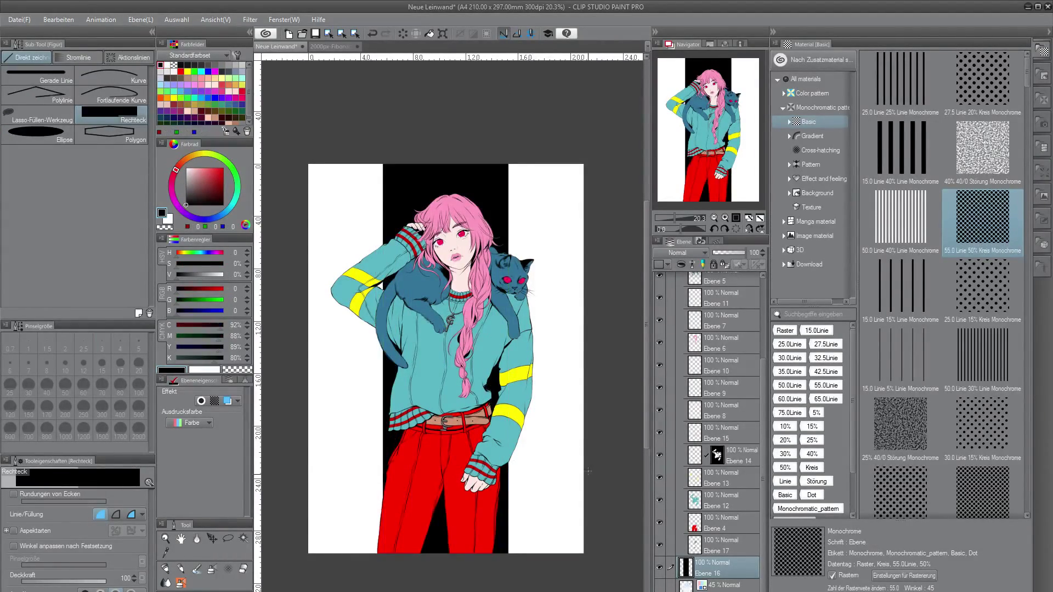
pyautogui.scroll(-1, 682, 581)
pyautogui.hotkey('ctrl', 't')
pyautogui.press('Return')
# Sample the sleeve stripe's yellow and apply it to the paper layer as the background colour.
pyautogui.keyDown('alt'); pyautogui.click(510, 416); pyautogui.keyUp('alt')
pyautogui.keyDown('ctrl'); pyautogui.keyDown('shift'); pyautogui.click(528, 436); pyautogui.keyUp('shift'); pyautogui.keyUp('ctrl')
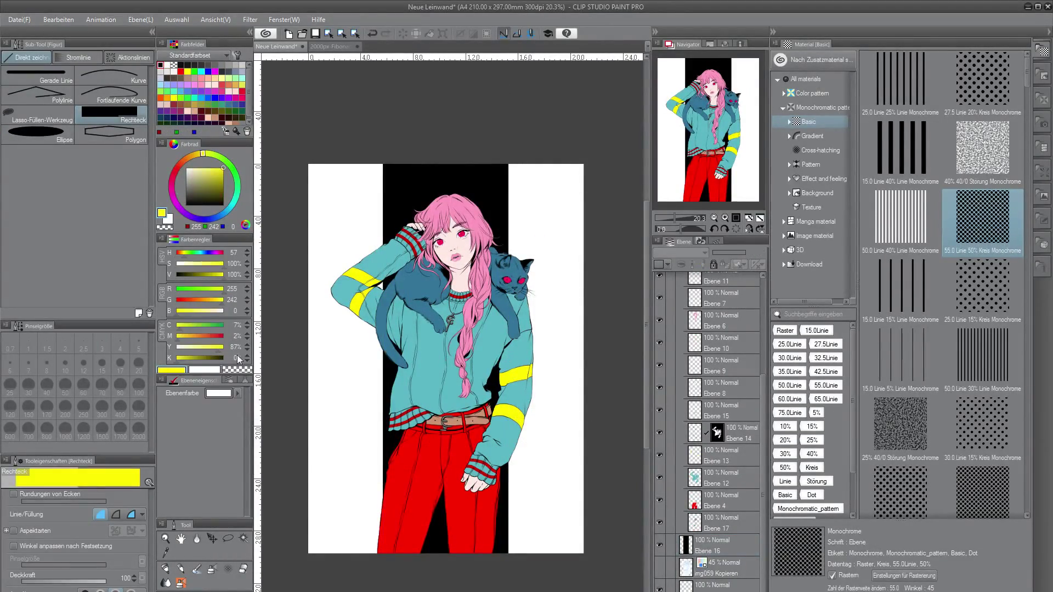
pyautogui.hotkey('alt', 'Delete')
# Place the 35.0Linie 25% Kreis dot tone over the background with a frequency of 12.0 and white as its layer colour.
pyautogui.moveTo(924, 494); pyautogui.dragTo(540, 497)
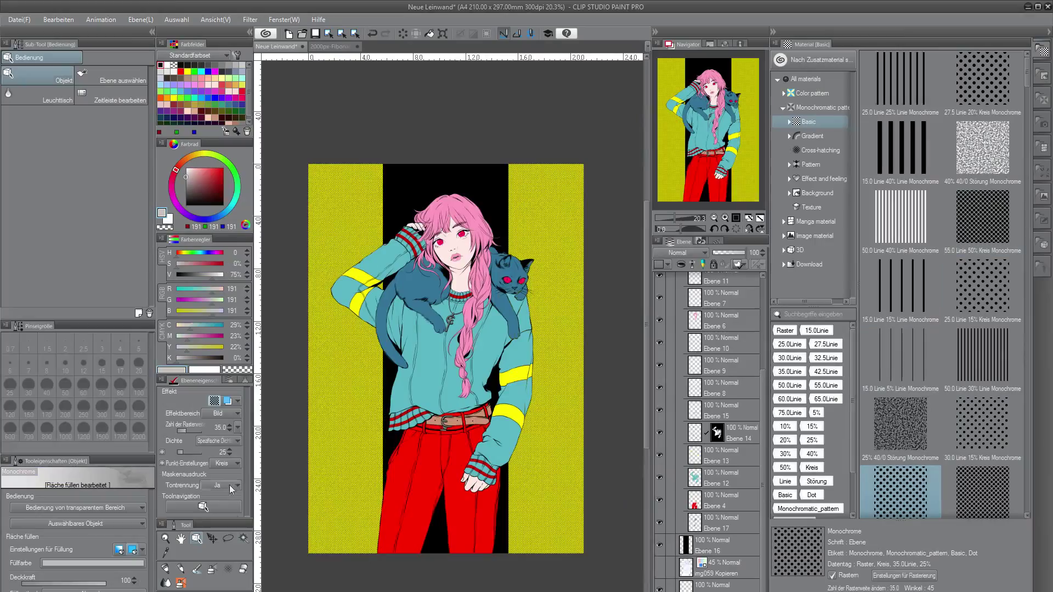
pyautogui.click(228, 429)
pyautogui.click(228, 429)
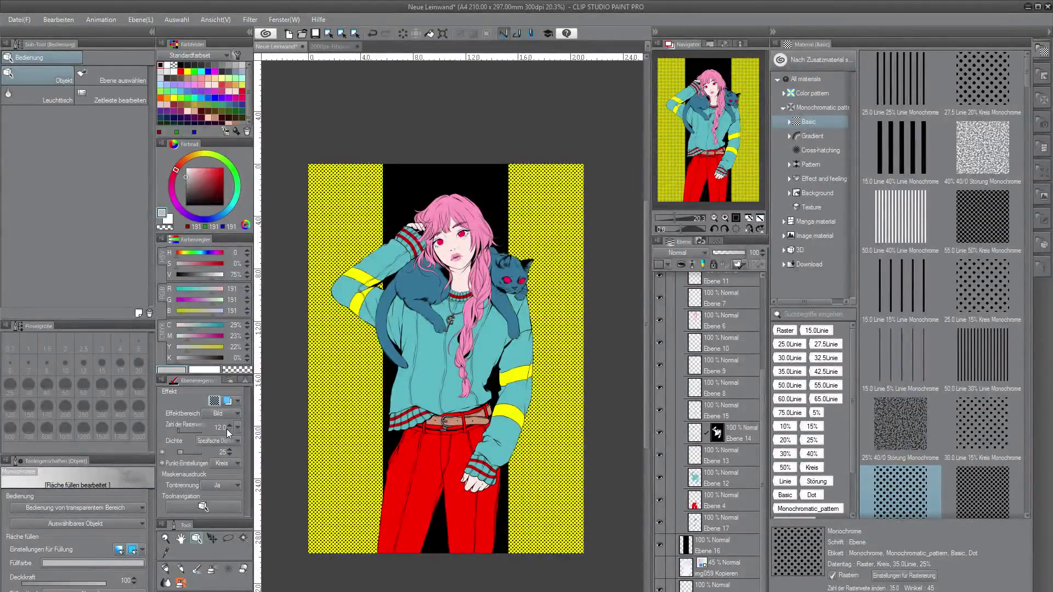
pyautogui.click(227, 401)
pyautogui.click(167, 218)
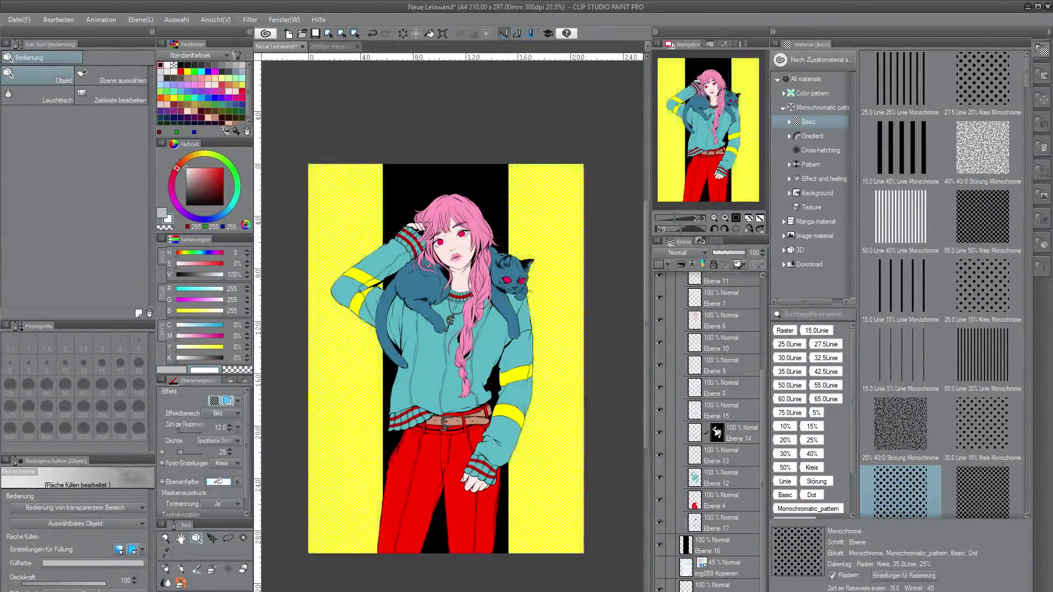
# Remove the layer colour effect from the background dot tone.
pyautogui.click(227, 401)
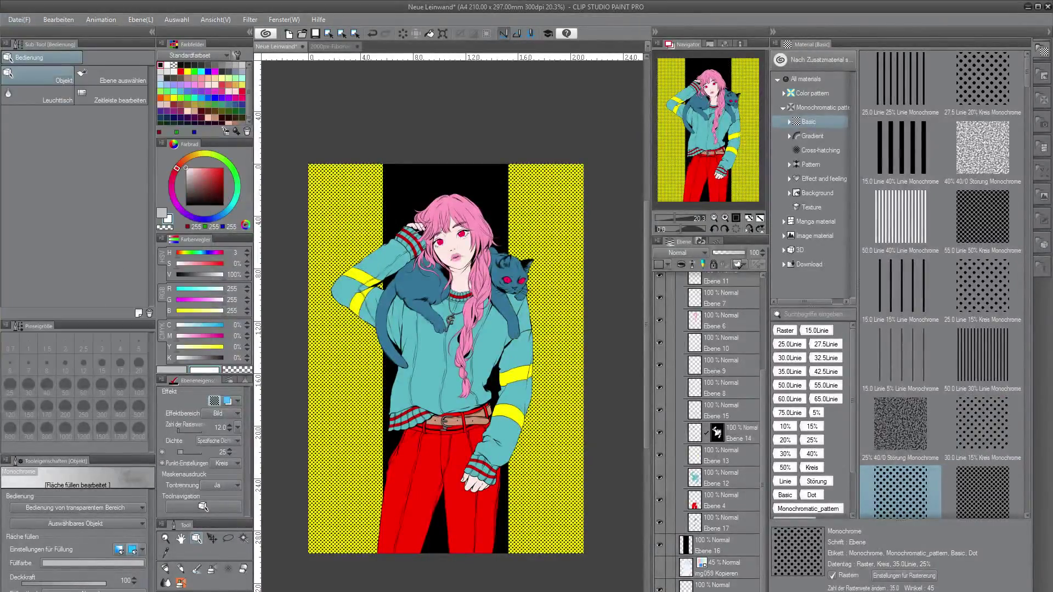
pyautogui.click(718, 501)
pyautogui.hotkey('ctrl', 'u')
pyautogui.click(951, 405)
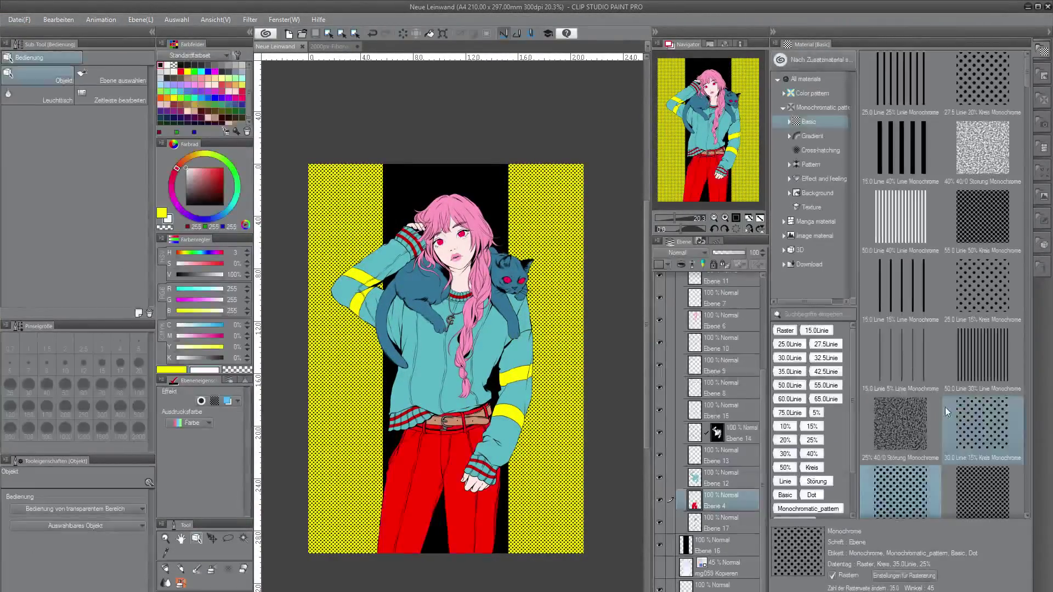
# Sample the cat's dark blue (RGB 20, 57, 77) as the drawing colour and undo the trial change made with it.
pyautogui.rightClick(531, 268)
pyautogui.click(393, 290)
pyautogui.press('g')
pyautogui.click(735, 585)
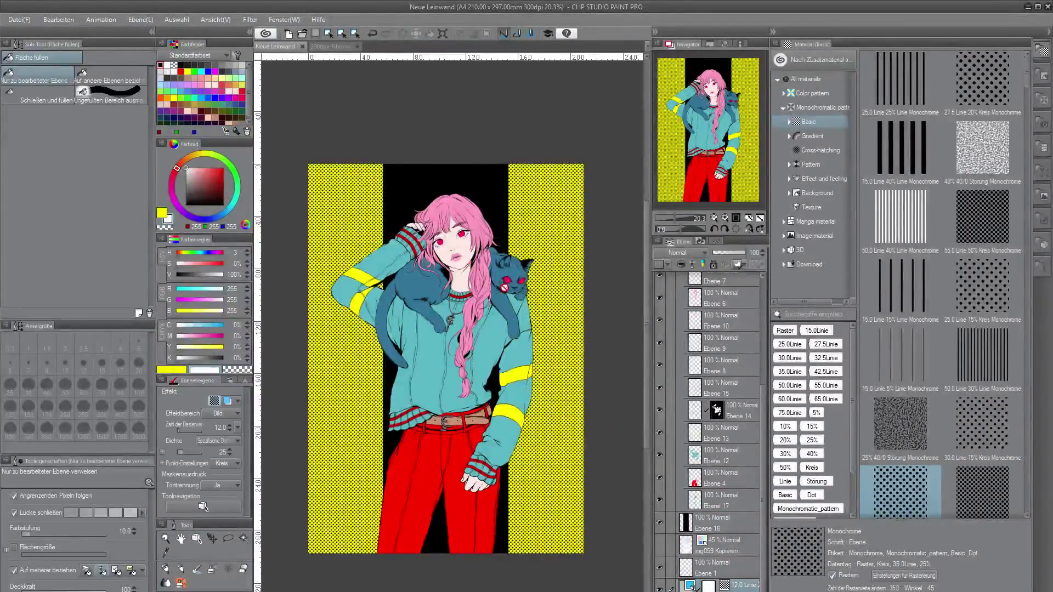
pyautogui.click(724, 478)
pyautogui.keyDown('alt'); pyautogui.click(393, 290); pyautogui.keyUp('alt')
pyautogui.hotkey('alt', 'Delete')
pyautogui.hotkey('ctrl', 'z')
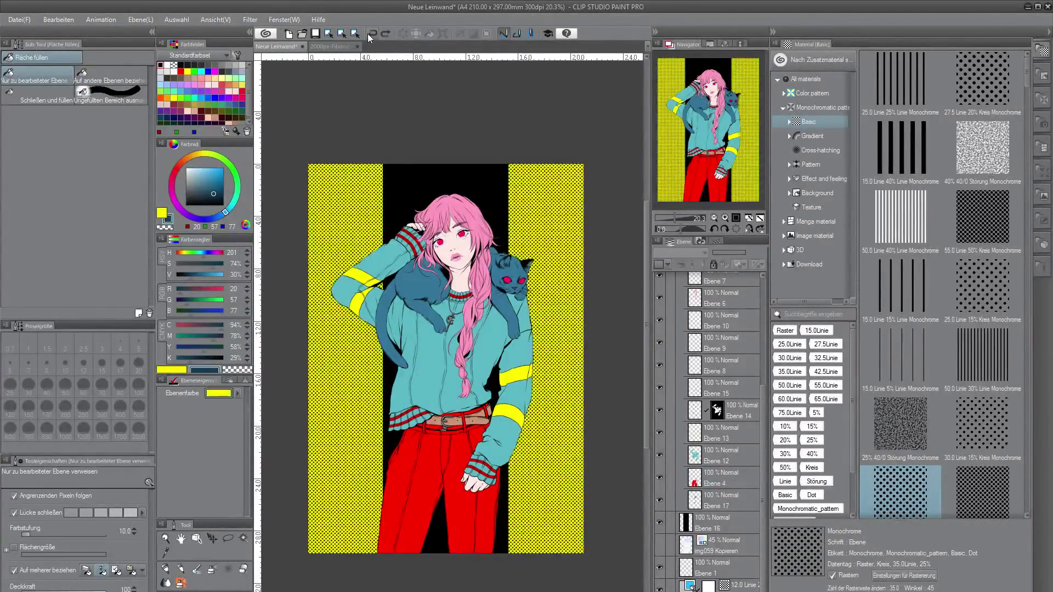
# Move the black rectangle layer down to the dot tone and group the two in a new folder above the paper.
pyautogui.moveTo(722, 523); pyautogui.dragTo(724, 573)
pyautogui.keyDown('shift'); pyautogui.click(727, 585); pyautogui.keyUp('shift')
pyautogui.hotkey('ctrl', 'g')
# Give the background folder the sampled dark blue as its layer colour and save the file.
pyautogui.click(227, 401)
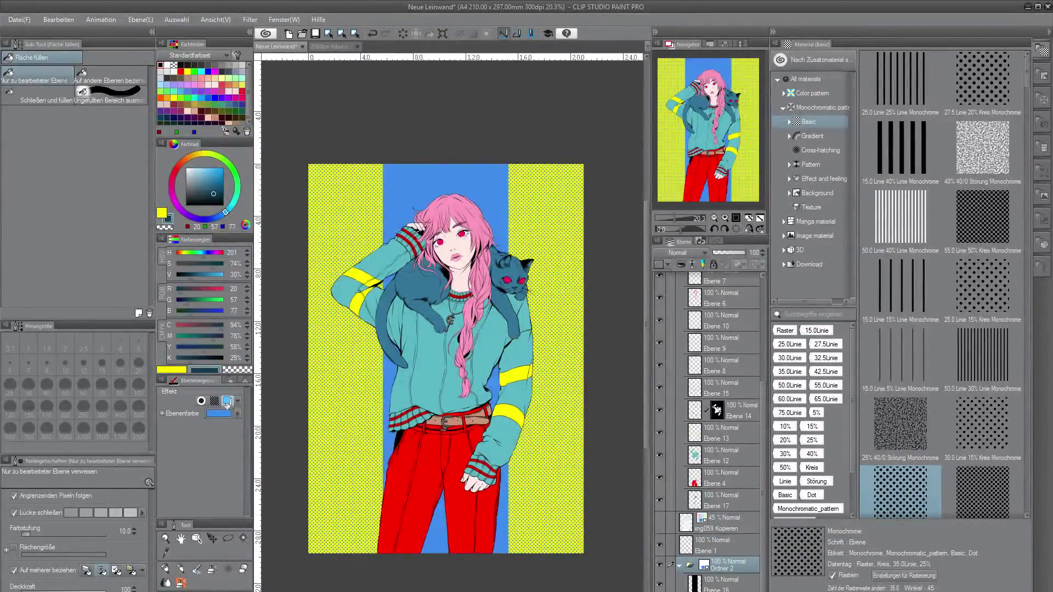
pyautogui.click(237, 414)
pyautogui.click(19, 19)
pyautogui.click(39, 103)
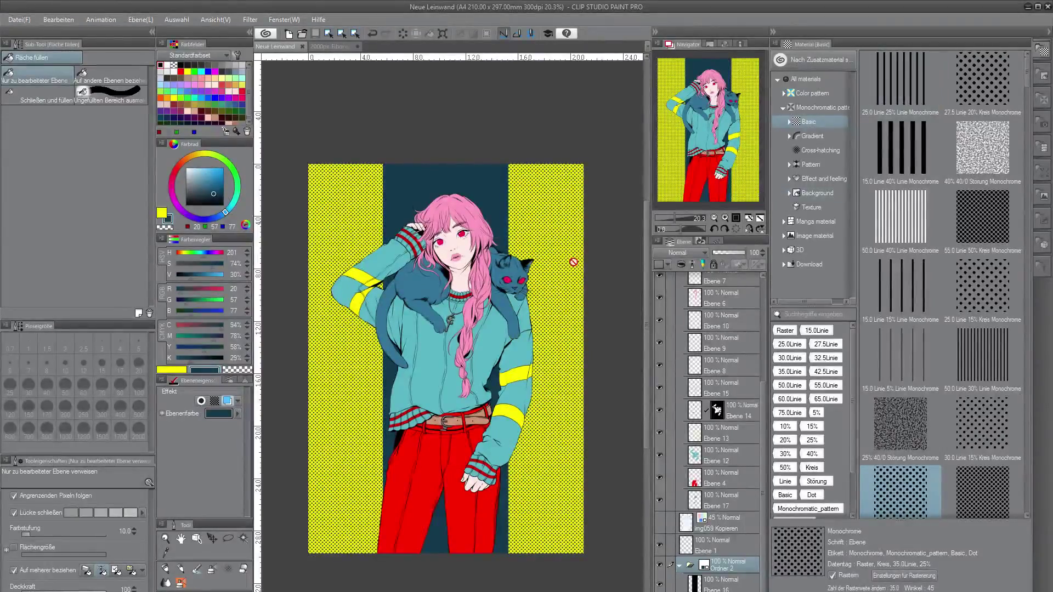
# Add a raster layer above the colour folder and ready the G-Pen at size 50 with the eyes' pink-red (RGB 255, 0, 92).
pyautogui.click(680, 566)
pyautogui.scroll(3, 692, 384)
pyautogui.click(680, 372)
pyautogui.click(706, 372)
pyautogui.hotkey('ctrl', 'shift', 'n')
pyautogui.click(165, 569)
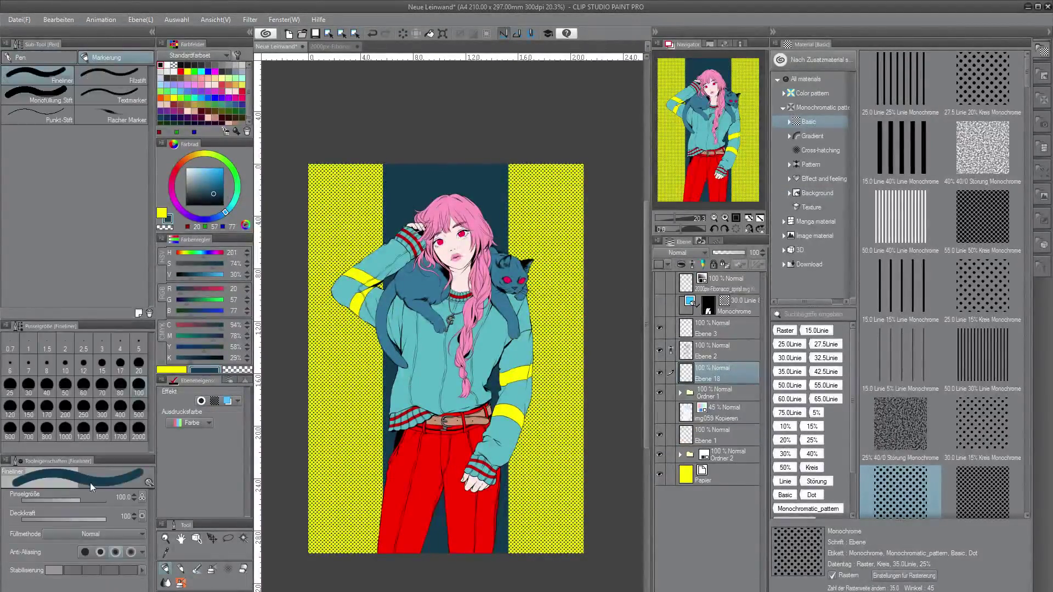
pyautogui.click(62, 60)
pyautogui.scroll(2, 496, 302)
pyautogui.keyDown('alt'); pyautogui.click(513, 269); pyautogui.keyUp('alt')
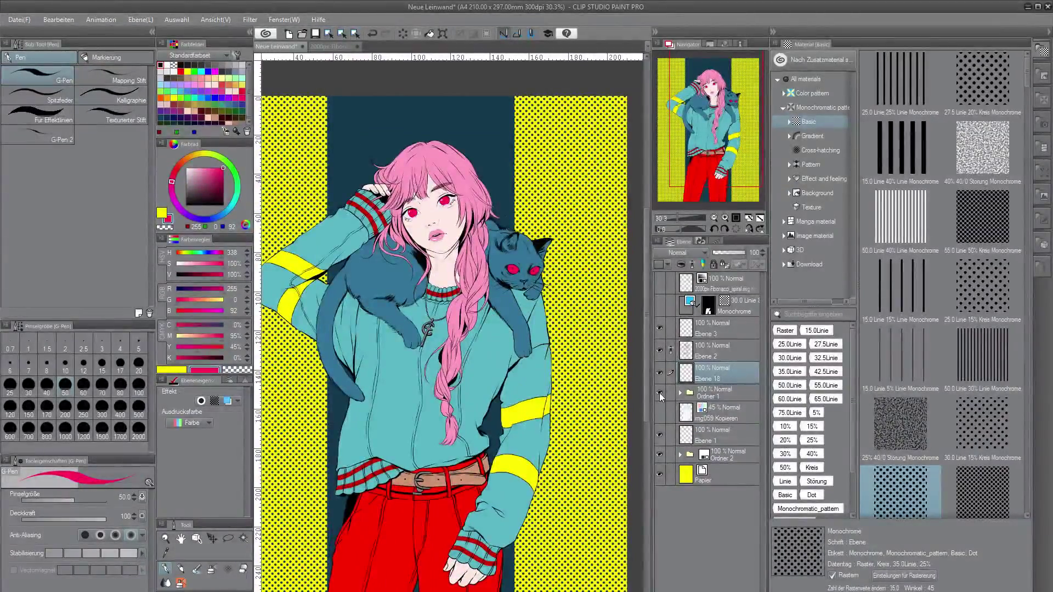
# Duplicate the flat-colour folder and merge all layers inside the copy into a single layer.
pyautogui.click(728, 393)
pyautogui.hotkey('ctrl', 'c')
pyautogui.hotkey('ctrl', 'v')
pyautogui.rightClick(726, 395)
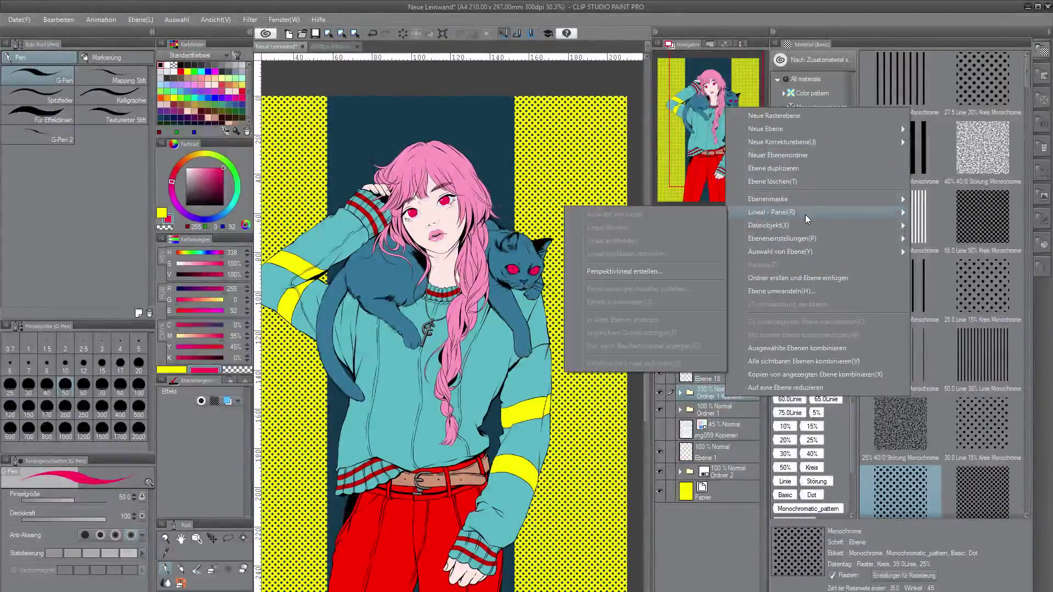
pyautogui.click(680, 393)
pyautogui.scroll(-3, 708, 384)
pyautogui.click(713, 329)
pyautogui.keyDown('shift'); pyautogui.click(732, 509); pyautogui.keyUp('shift')
pyautogui.rightClick(738, 508)
pyautogui.click(840, 462)
# Move the merged layer out of the folder copy, mask the folder with its silhouette, and clear the merged layer's contents.
pyautogui.moveTo(697, 417); pyautogui.dragTo(695, 390)
pyautogui.keyDown('ctrl'); pyautogui.click(685, 396); pyautogui.keyUp('ctrl')
pyautogui.click(719, 415)
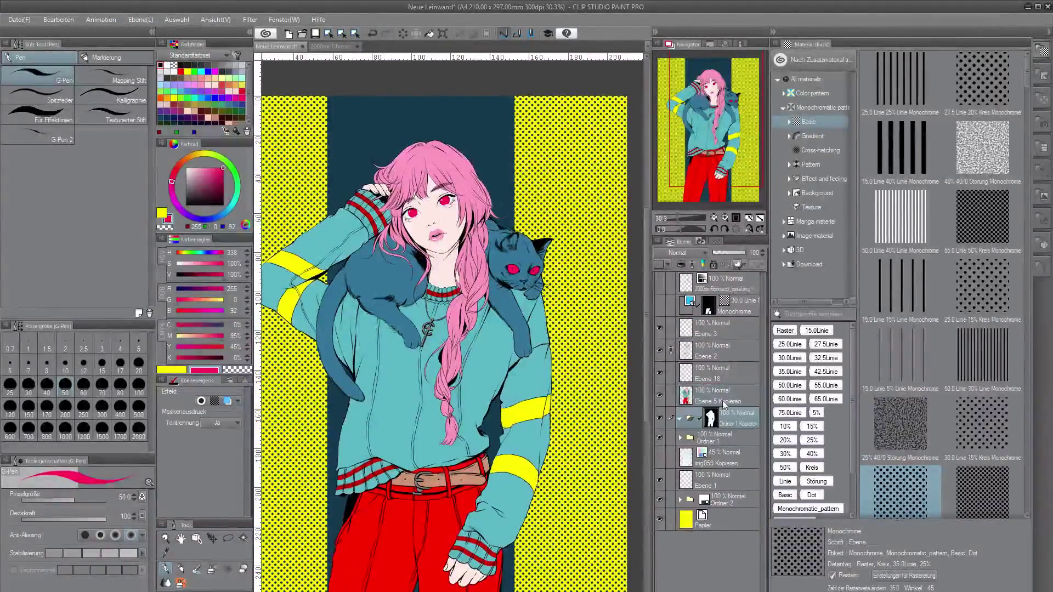
pyautogui.click(722, 400)
pyautogui.press('Delete')
# Hide the flat-colour and background folders, add a shadow layer inside the masked folder, and show the pencil sketch.
pyautogui.click(660, 432)
pyautogui.click(660, 494)
pyautogui.click(679, 419)
pyautogui.click(730, 435)
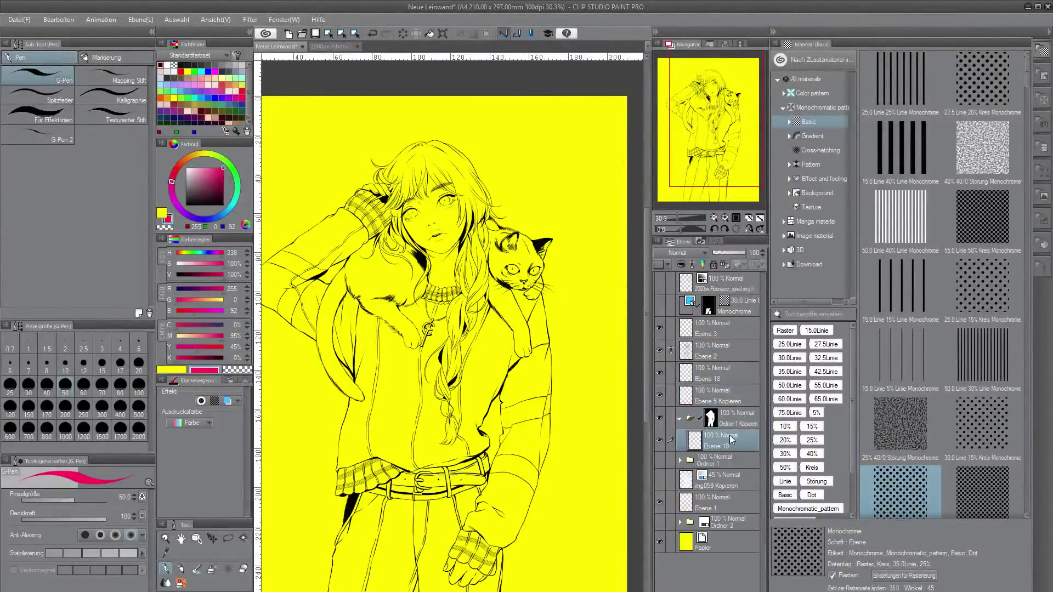
pyautogui.click(659, 480)
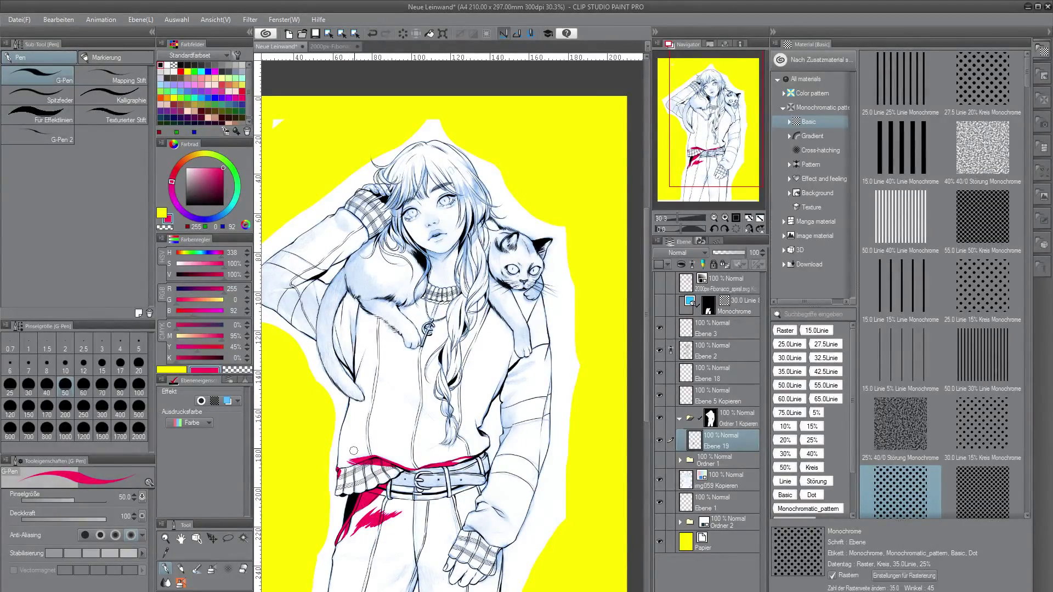
# Paint jagged pink-red shadow strokes along the trousers' crotch seam and inner legs with the G-Pen at size 50.
pyautogui.scroll(-3, 353, 451)
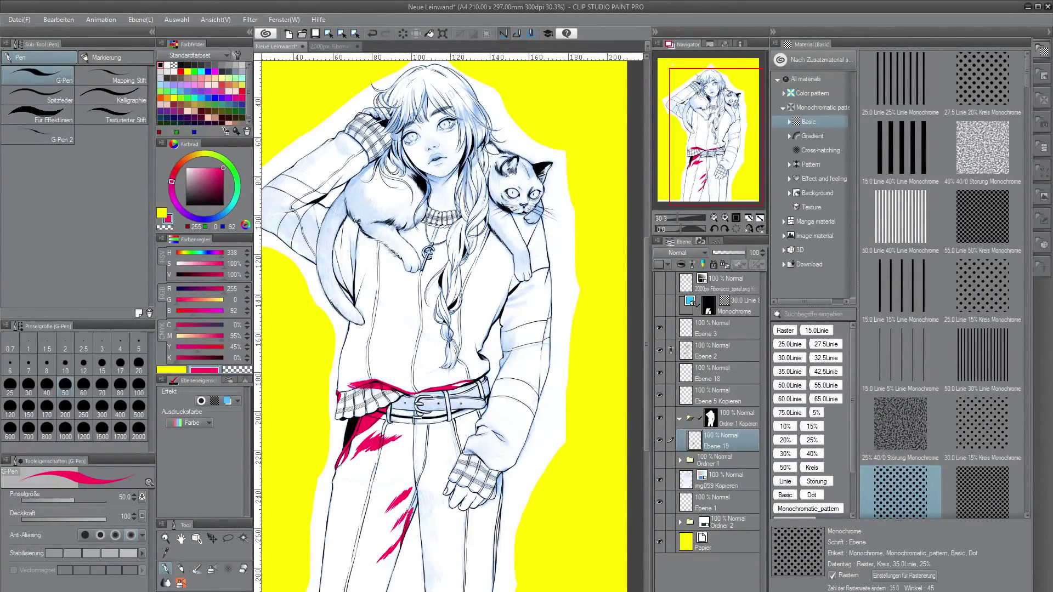
pyautogui.moveTo(428, 491); pyautogui.dragTo(442, 512)
pyautogui.scroll(-3, 439, 502)
pyautogui.moveTo(423, 425)
pyautogui.mouseDown()
pyautogui.moveTo(438, 457)
pyautogui.moveTo(435, 495)
pyautogui.mouseUp()
pyautogui.moveTo(430, 471); pyautogui.dragTo(442, 495)
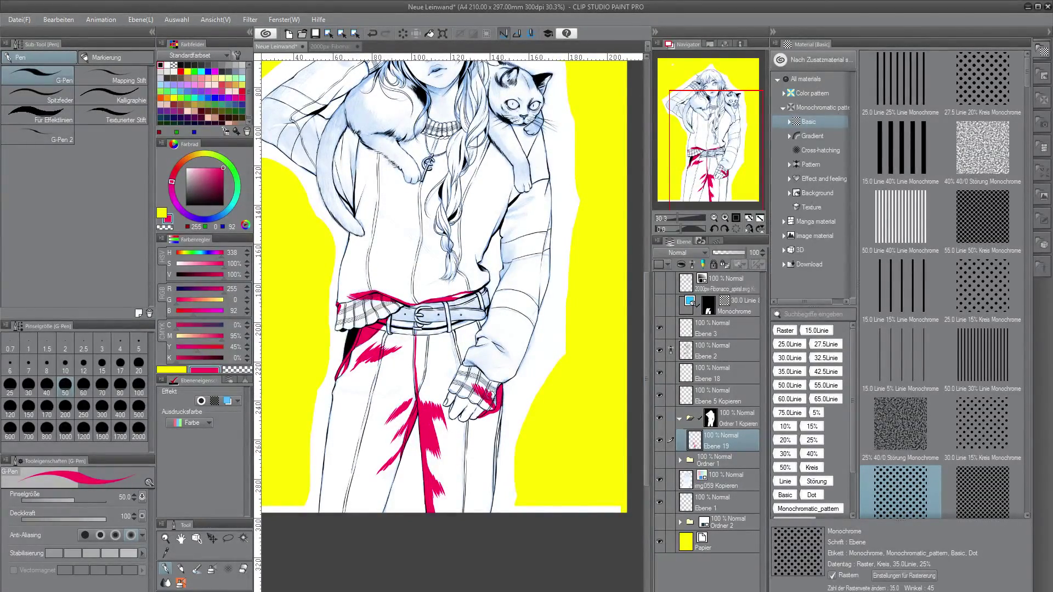
# Paint pink-red shadows on the lowered arm's sleeve and on the cat's head and adjoining foreleg.
pyautogui.moveTo(485, 338)
pyautogui.mouseDown()
pyautogui.moveTo(516, 359)
pyautogui.moveTo(503, 382)
pyautogui.moveTo(517, 336)
pyautogui.moveTo(502, 385)
pyautogui.mouseUp()
pyautogui.scroll(3, 508, 378)
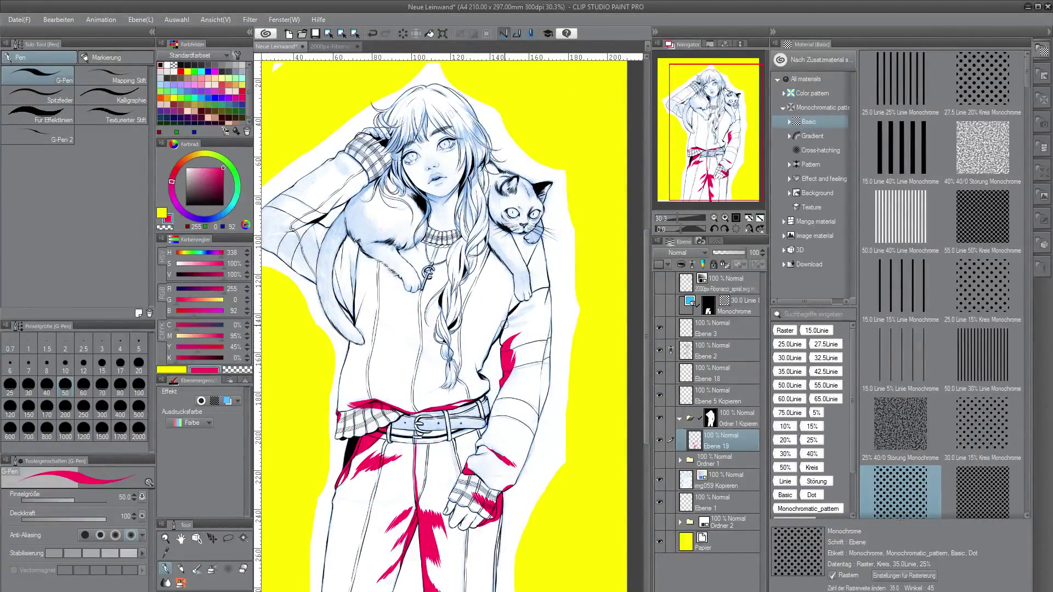
pyautogui.moveTo(504, 323); pyautogui.dragTo(530, 307)
pyautogui.moveTo(490, 228)
pyautogui.mouseDown()
pyautogui.moveTo(531, 281)
pyautogui.moveTo(528, 301)
pyautogui.mouseUp()
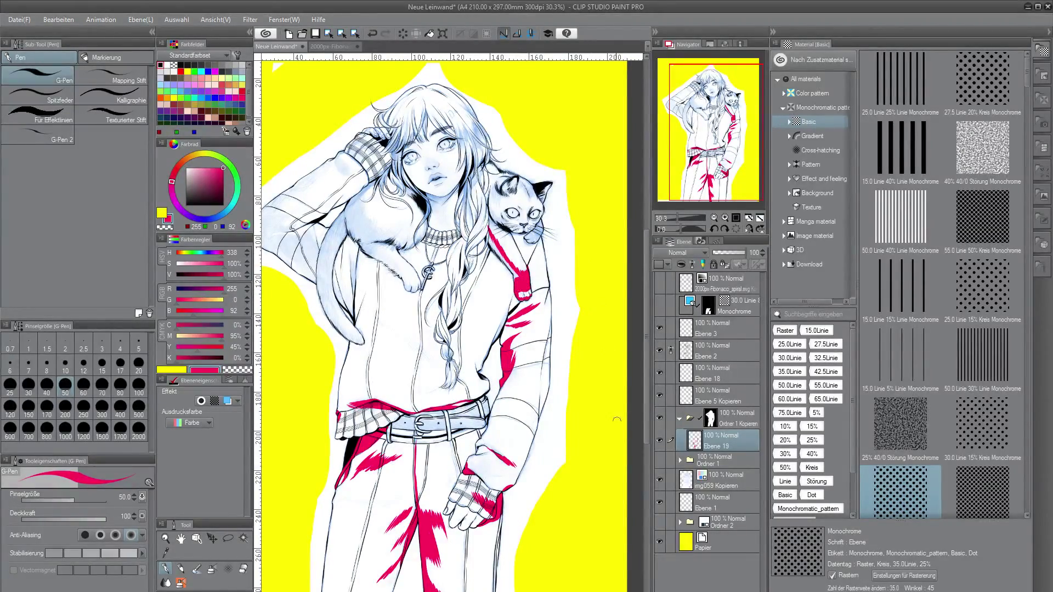
pyautogui.moveTo(515, 191)
pyautogui.mouseDown()
pyautogui.moveTo(535, 186)
pyautogui.moveTo(510, 204)
pyautogui.moveTo(536, 243)
pyautogui.moveTo(516, 276)
pyautogui.mouseUp()
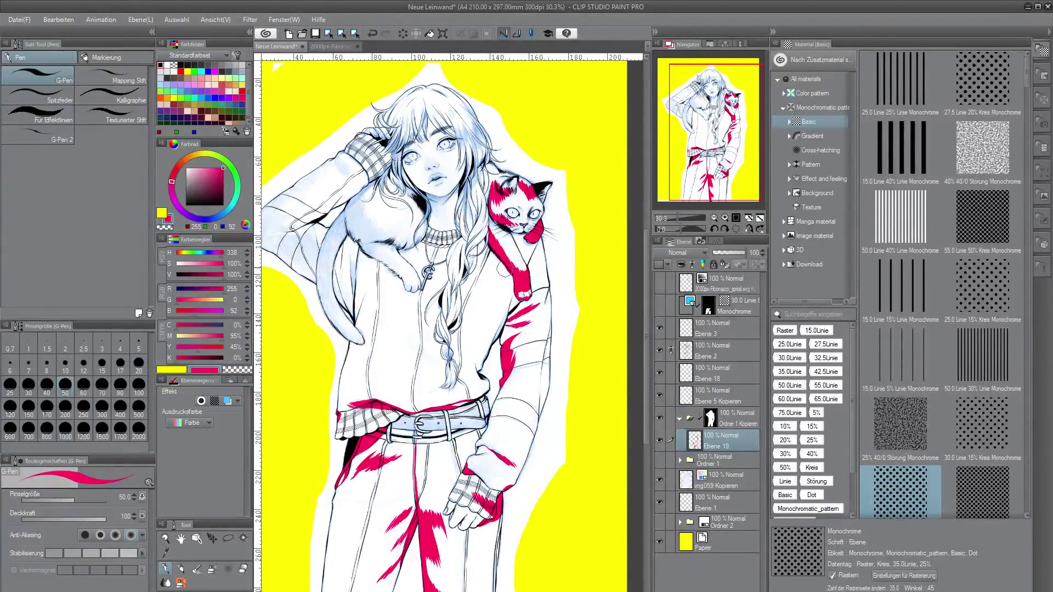
# Paint the shadow folds beside the cat's tail and cover the cat's body, tail and paw in pink-red, leaving its upper back unshaded.
pyautogui.moveTo(356, 290); pyautogui.dragTo(349, 305)
pyautogui.moveTo(355, 249); pyautogui.dragTo(332, 319)
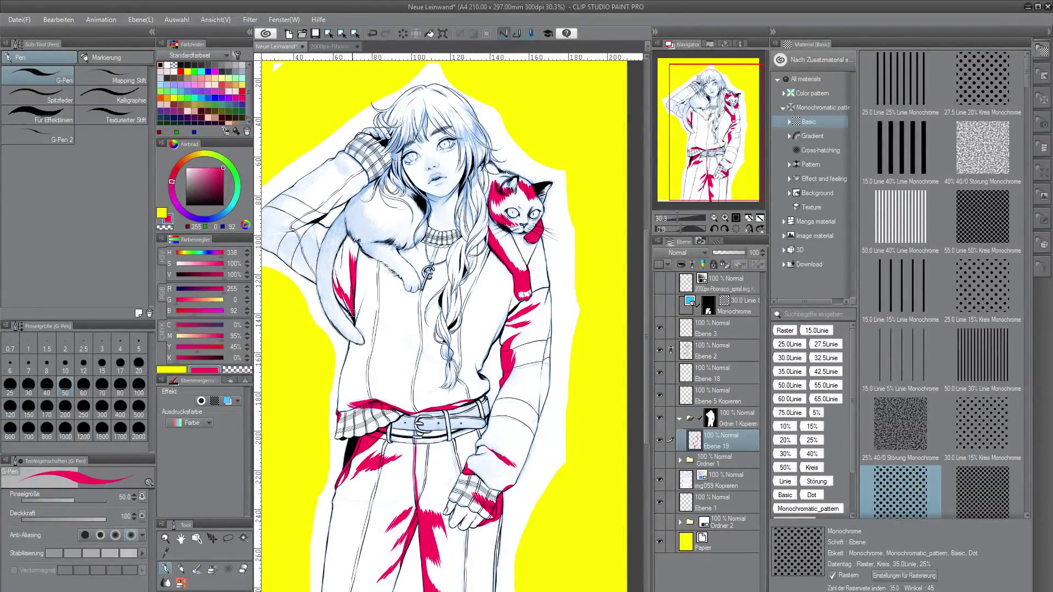
pyautogui.moveTo(344, 274); pyautogui.dragTo(335, 312)
pyautogui.moveTo(379, 176)
pyautogui.mouseDown()
pyautogui.moveTo(361, 222)
pyautogui.moveTo(396, 234)
pyautogui.moveTo(423, 192)
pyautogui.moveTo(415, 197)
pyautogui.mouseUp()
pyautogui.press('g')
pyautogui.moveTo(347, 246)
pyautogui.mouseDown()
pyautogui.moveTo(396, 248)
pyautogui.moveTo(420, 219)
pyautogui.mouseUp()
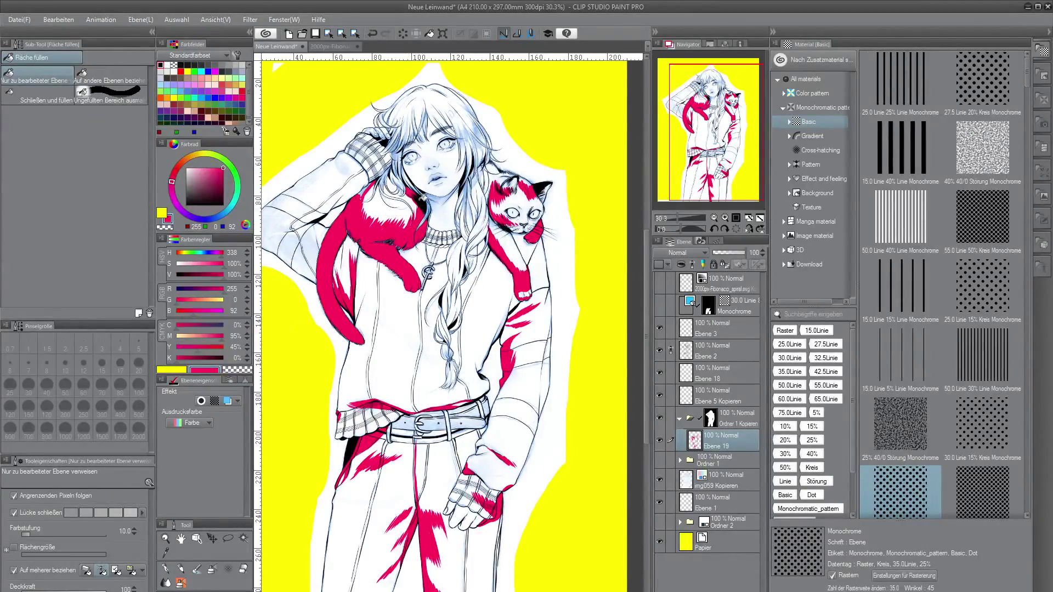
# Paint pink-red shadow strokes over the raised arm's sleeve from the elbow up to the cuff with the G-Pen.
pyautogui.press('p')
pyautogui.moveTo(273, 236)
pyautogui.mouseDown()
pyautogui.moveTo(307, 240)
pyautogui.moveTo(321, 260)
pyautogui.moveTo(296, 267)
pyautogui.moveTo(310, 281)
pyautogui.moveTo(380, 242)
pyautogui.mouseUp()
pyautogui.moveTo(370, 238); pyautogui.dragTo(384, 255)
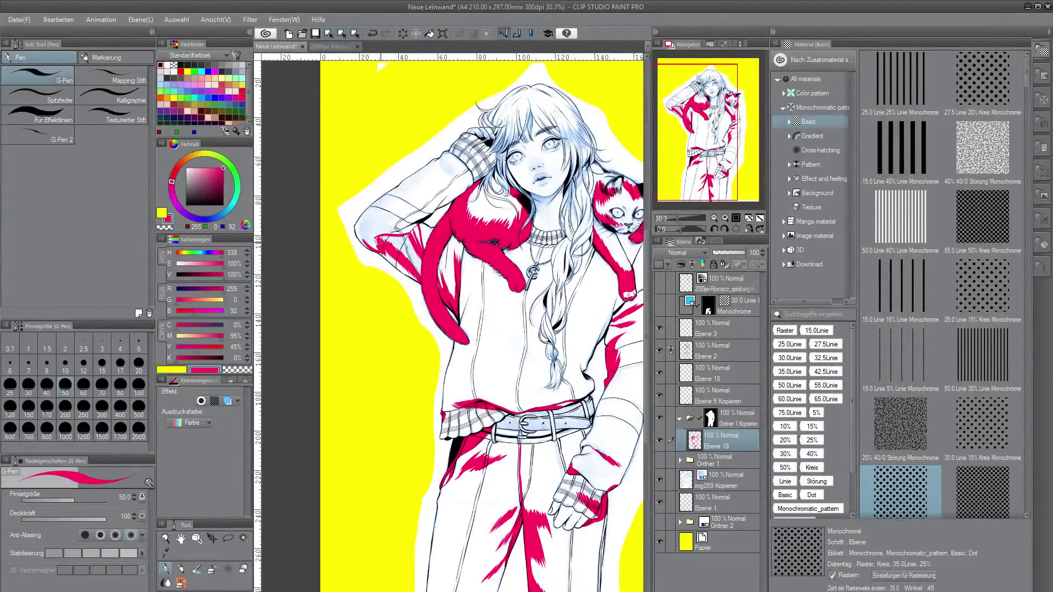
pyautogui.moveTo(363, 215)
pyautogui.mouseDown()
pyautogui.moveTo(398, 226)
pyautogui.moveTo(374, 237)
pyautogui.mouseUp()
pyautogui.moveTo(392, 211); pyautogui.dragTo(371, 225)
pyautogui.moveTo(415, 184); pyautogui.dragTo(379, 218)
pyautogui.moveTo(431, 166); pyautogui.dragTo(369, 226)
pyautogui.moveTo(399, 190); pyautogui.dragTo(374, 216)
pyautogui.moveTo(441, 156); pyautogui.dragTo(446, 170)
pyautogui.moveTo(451, 160)
pyautogui.mouseDown()
pyautogui.moveTo(460, 178)
pyautogui.moveTo(450, 159)
pyautogui.mouseUp()
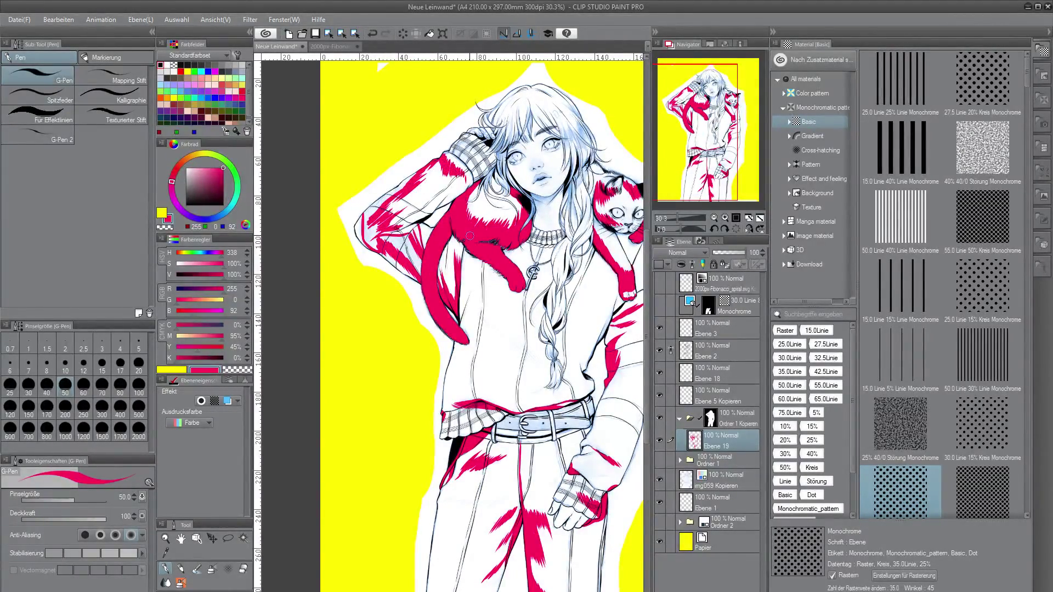
pyautogui.moveTo(376, 262); pyautogui.dragTo(422, 234)
pyautogui.moveTo(368, 248)
pyautogui.mouseDown()
pyautogui.moveTo(410, 233)
pyautogui.moveTo(377, 207)
pyautogui.mouseUp()
pyautogui.moveTo(372, 230); pyautogui.dragTo(416, 173)
pyautogui.moveTo(388, 196); pyautogui.dragTo(406, 183)
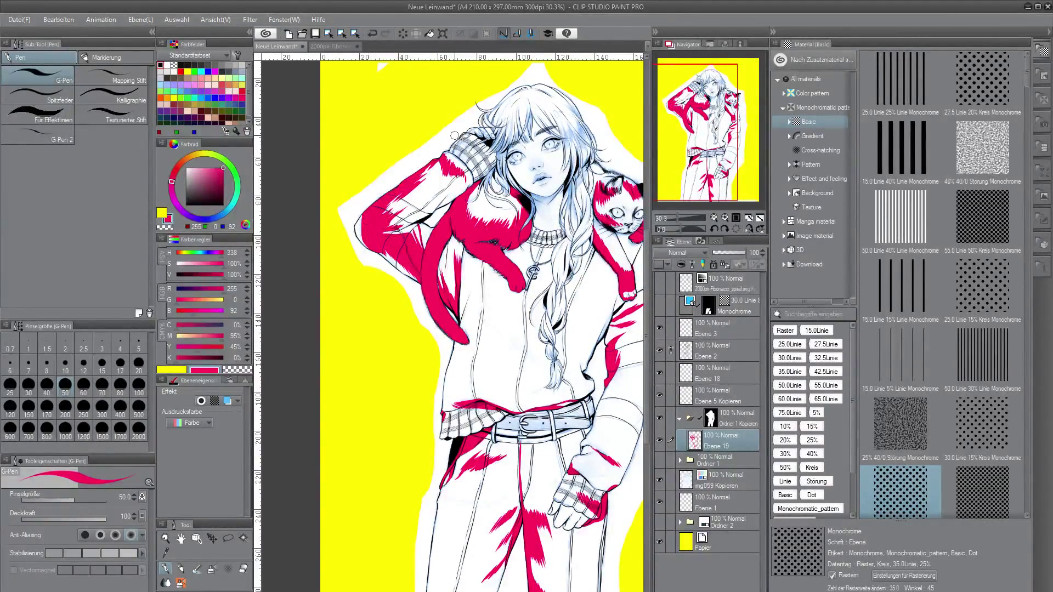
# Paint the girl's neck shadow and her lips in pink-red.
pyautogui.moveTo(563, 185); pyautogui.dragTo(540, 218)
pyautogui.moveTo(549, 209); pyautogui.dragTo(533, 233)
pyautogui.moveTo(548, 200)
pyautogui.mouseDown()
pyautogui.moveTo(535, 210)
pyautogui.moveTo(536, 177)
pyautogui.moveTo(547, 176)
pyautogui.mouseUp()
# Hide the pencil sketch and briefly show the flat-colour folder to check the shadows against the colours.
pyautogui.moveTo(286, 344); pyautogui.dragTo(287, 480)
pyautogui.click(660, 480)
pyautogui.scroll(-3, 390, 291)
pyautogui.click(659, 461)
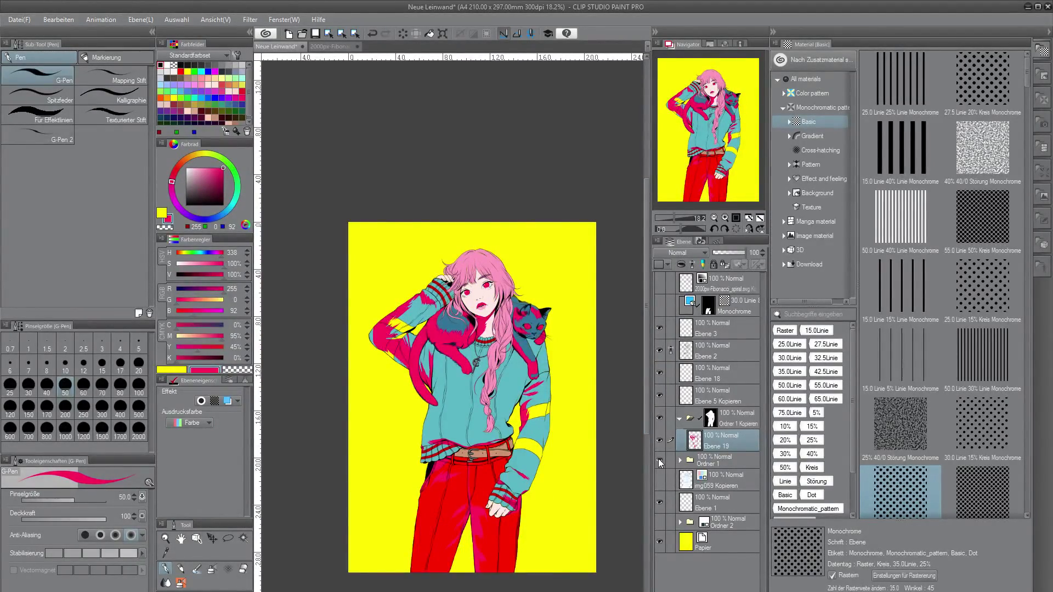
pyautogui.click(659, 461)
pyautogui.hotkey('ctrl', '+')
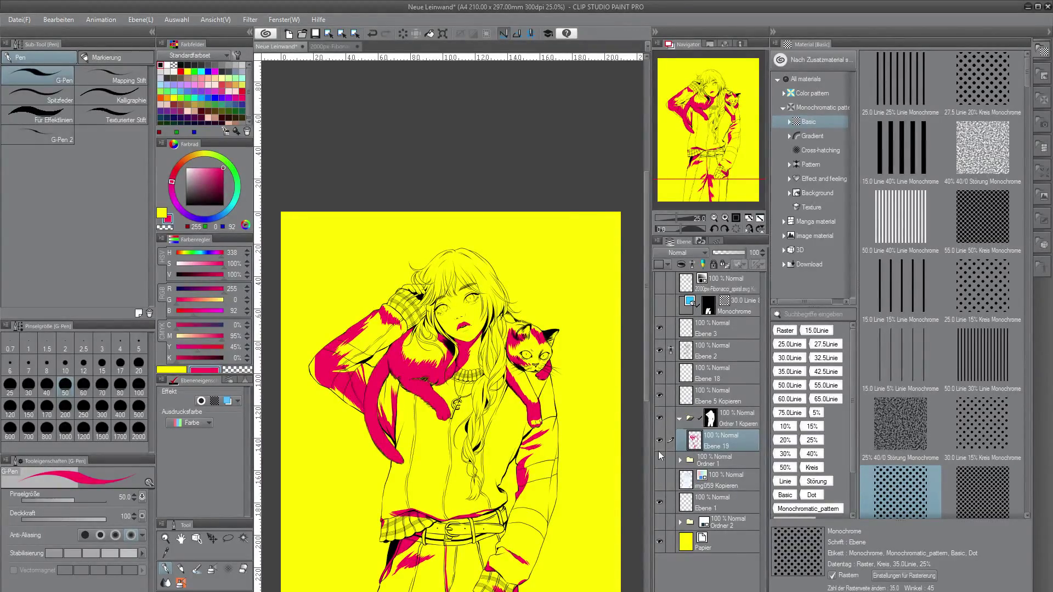
# Refine the lips' shadow shape and erase the mouth opening with a transparent G-Pen at size 20.
pyautogui.scroll(5, 462, 308)
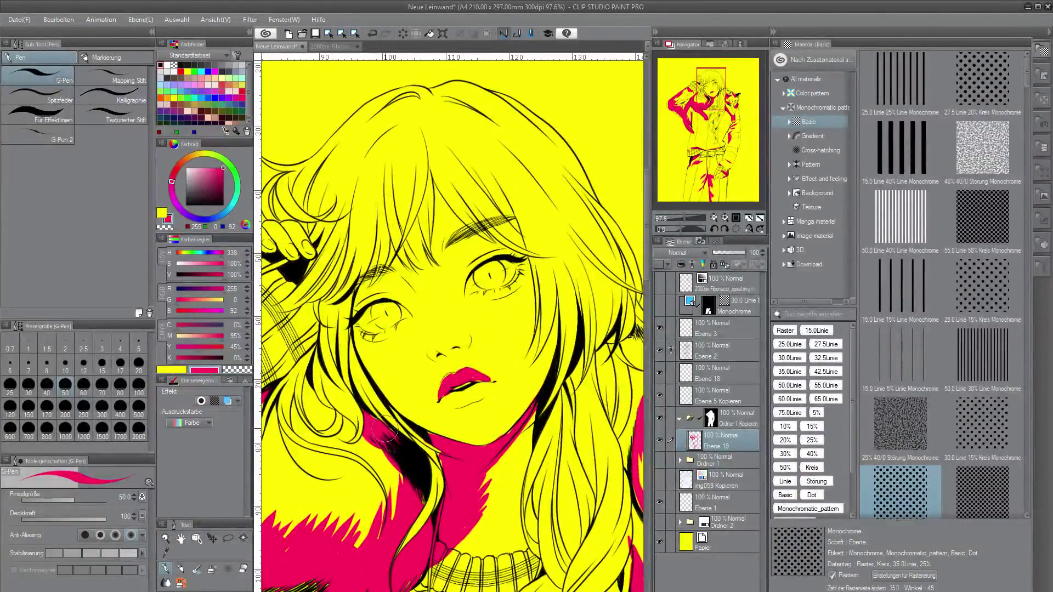
pyautogui.moveTo(454, 397); pyautogui.dragTo(471, 385)
pyautogui.press('c')
pyautogui.press('[')
pyautogui.press('[')
pyautogui.press('[')
pyautogui.press('[')
pyautogui.click(451, 390)
pyautogui.press('c')
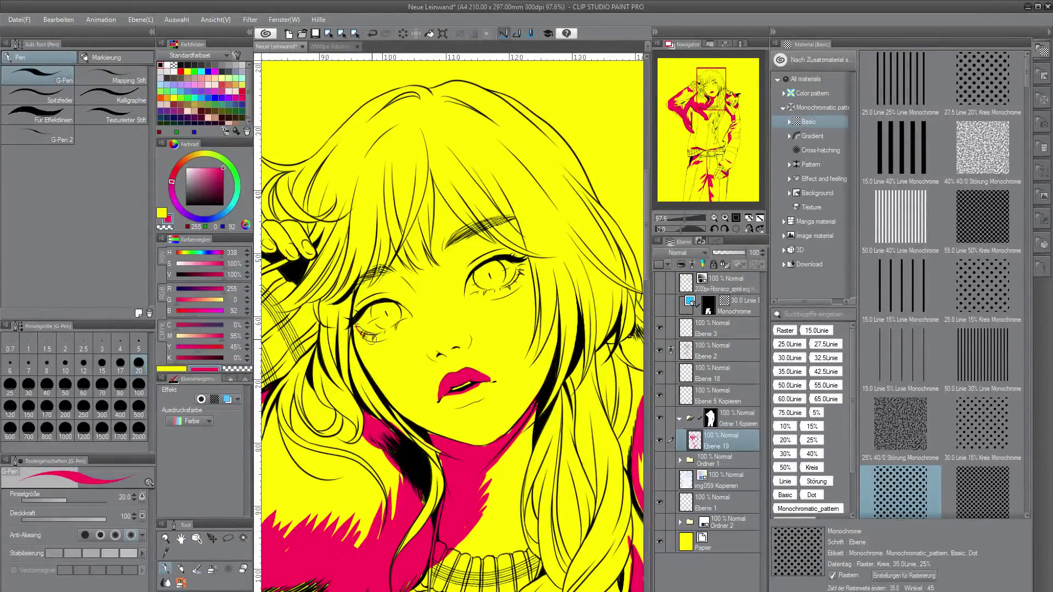
# Paint a thin shadow under the eye and down the cheek on the raised-arm side, and clean up the jawline shadow.
pyautogui.moveTo(362, 336)
pyautogui.mouseDown()
pyautogui.moveTo(390, 335)
pyautogui.moveTo(350, 330)
pyautogui.moveTo(378, 394)
pyautogui.moveTo(366, 367)
pyautogui.moveTo(352, 374)
pyautogui.moveTo(352, 344)
pyautogui.moveTo(378, 395)
pyautogui.moveTo(363, 394)
pyautogui.moveTo(442, 470)
pyautogui.mouseUp()
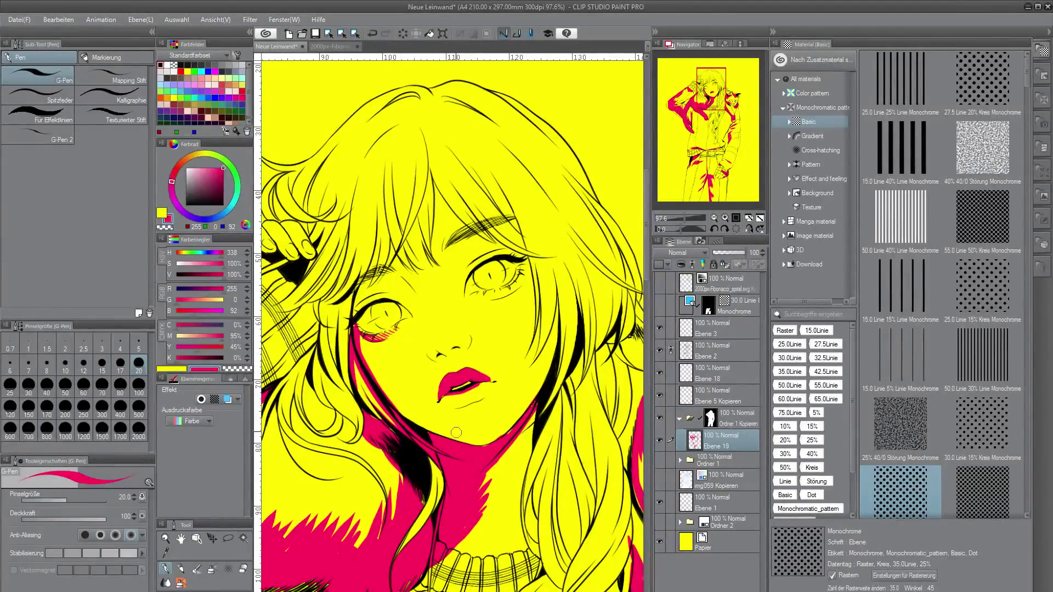
pyautogui.press('c')
pyautogui.moveTo(494, 441); pyautogui.dragTo(538, 402)
pyautogui.press('c')
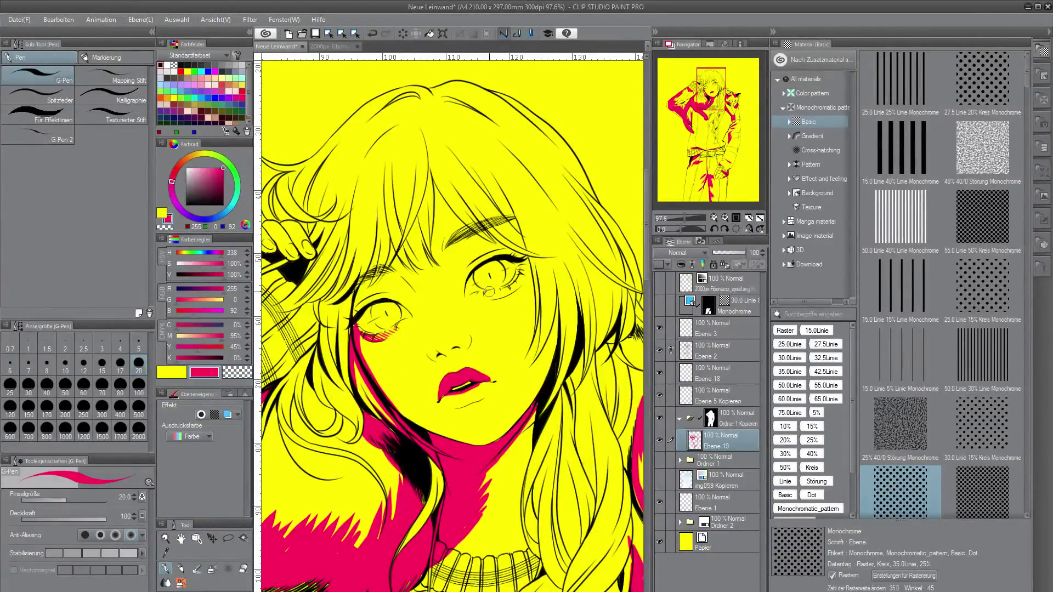
# Paint the pink-red shadow beneath the eye nearer the cat.
pyautogui.moveTo(524, 263)
pyautogui.mouseDown()
pyautogui.moveTo(515, 290)
pyautogui.moveTo(484, 299)
pyautogui.moveTo(524, 270)
pyautogui.mouseUp()
pyautogui.press('c')
pyautogui.press('c')
# Paint pink-red shadows in the fringe, the side hair by the raised hand, and the hair above the braid beside the cat.
pyautogui.hotkey('ctrl', '-')
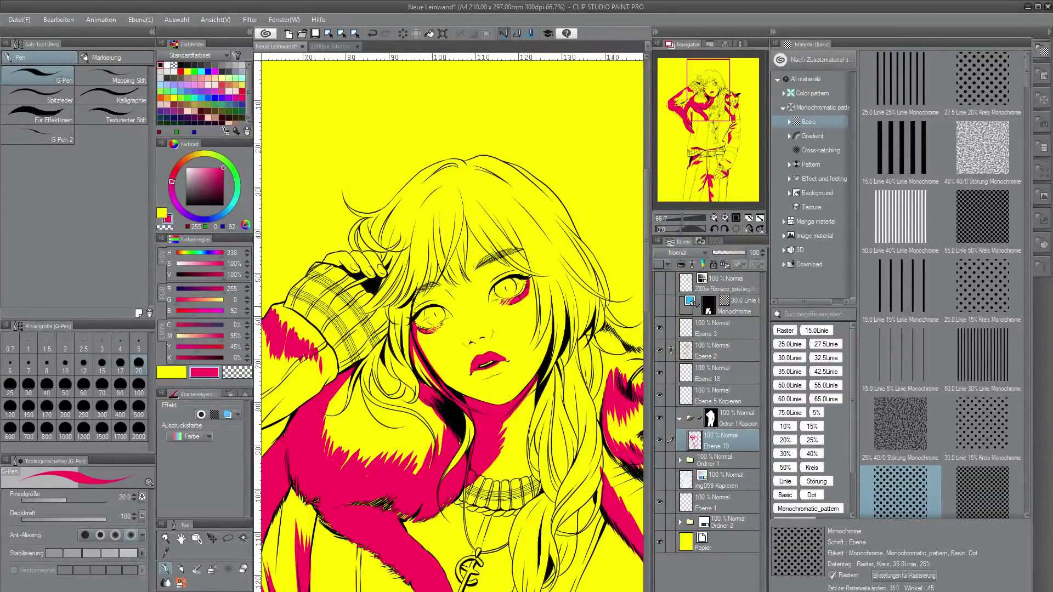
pyautogui.moveTo(430, 238); pyautogui.dragTo(420, 294)
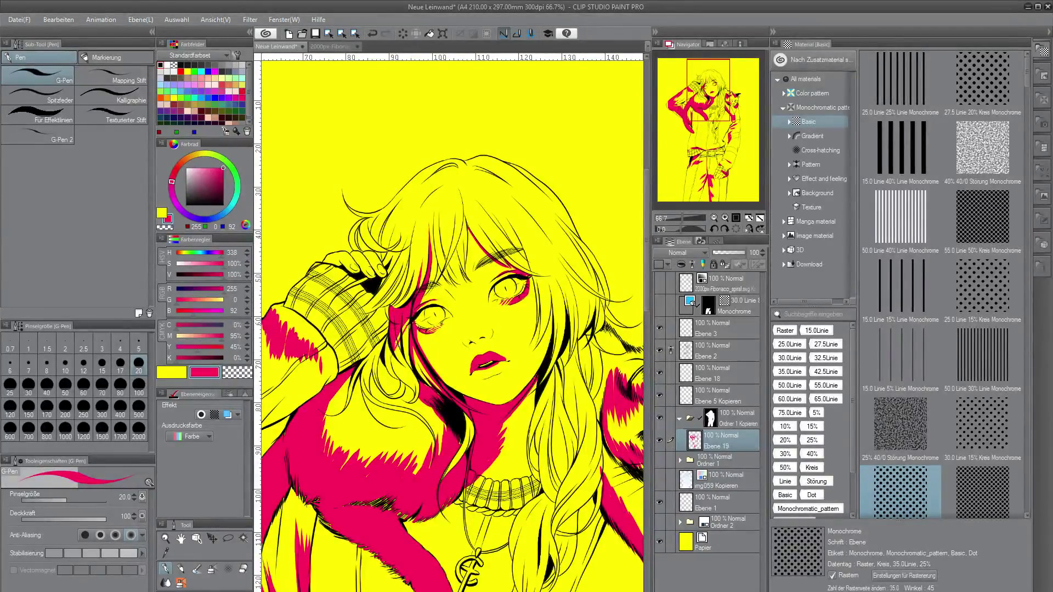
pyautogui.scroll(-1, 430, 378)
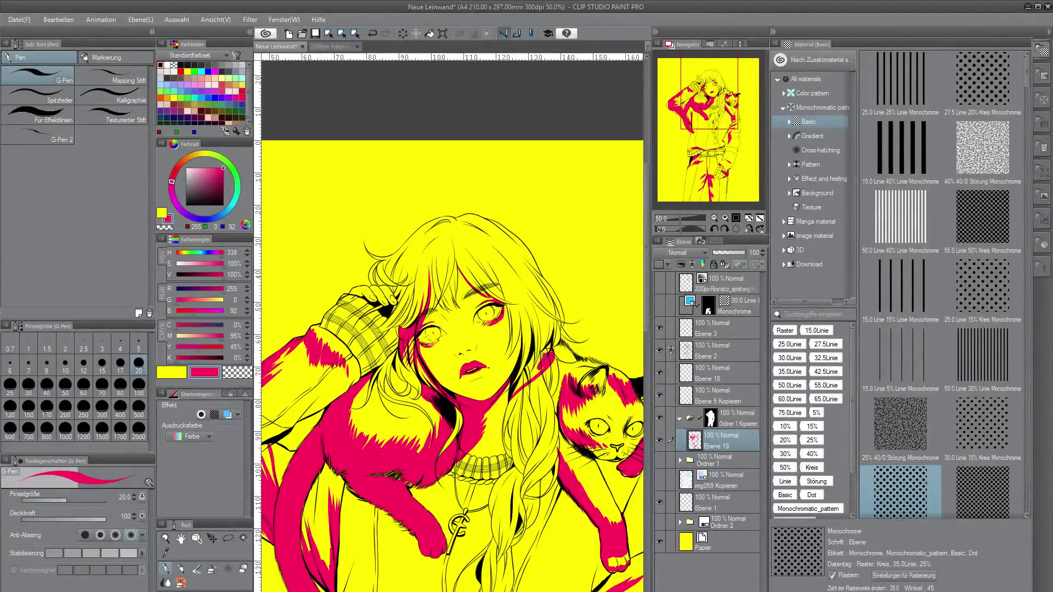
pyautogui.moveTo(545, 356)
pyautogui.mouseDown()
pyautogui.moveTo(528, 379)
pyautogui.moveTo(529, 358)
pyautogui.mouseUp()
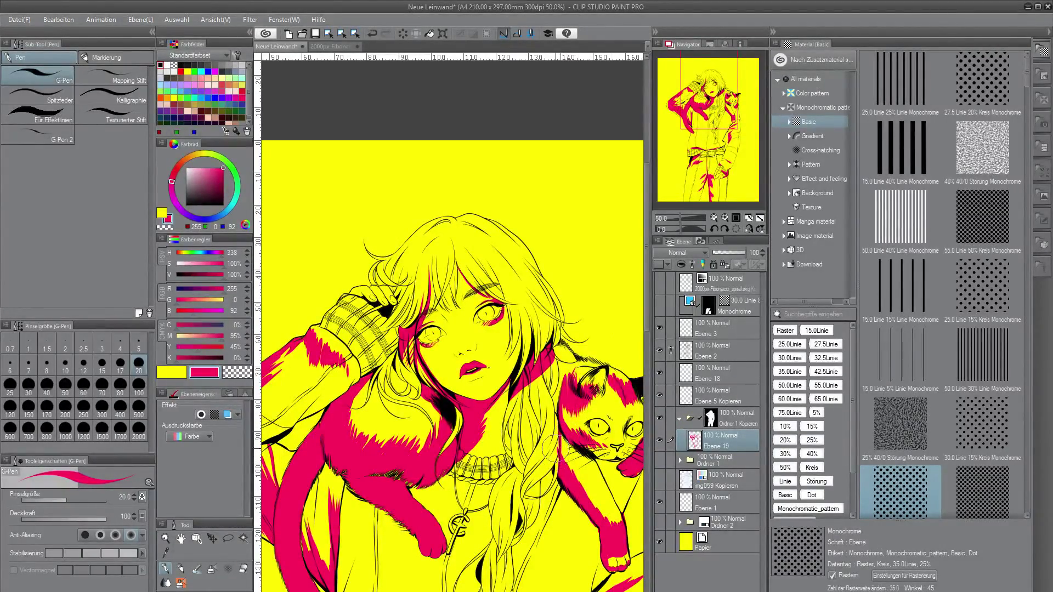
pyautogui.moveTo(565, 363); pyautogui.dragTo(562, 412)
# Hatch diagonal pink-red shadow strokes across the sweater's chest beneath the cat's body and hanging paw.
pyautogui.scroll(-4, 463, 424)
pyautogui.scroll(2, 648, 349)
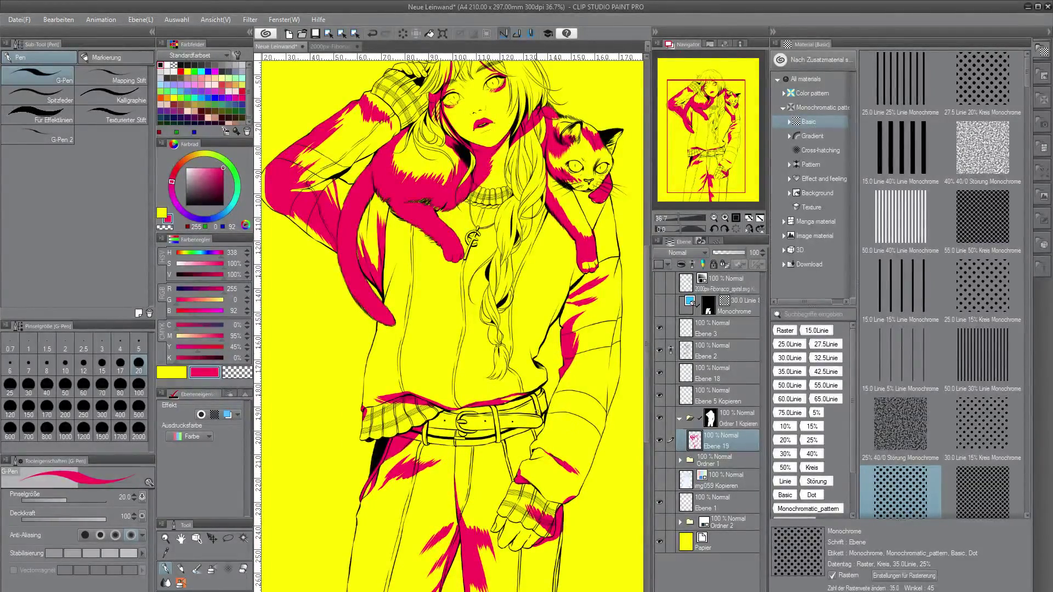
pyautogui.scroll(-3, 452, 322)
pyautogui.scroll(3, 452, 323)
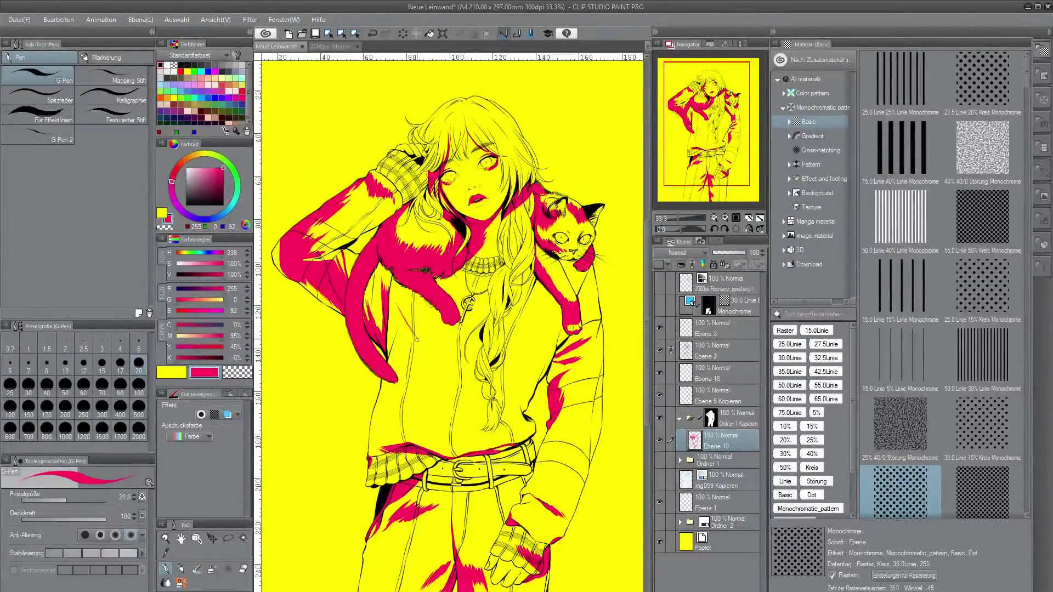
pyautogui.moveTo(417, 340); pyautogui.dragTo(441, 359)
pyautogui.moveTo(422, 328)
pyautogui.mouseDown()
pyautogui.moveTo(474, 385)
pyautogui.moveTo(451, 370)
pyautogui.mouseUp()
pyautogui.moveTo(394, 317)
pyautogui.mouseDown()
pyautogui.moveTo(428, 362)
pyautogui.moveTo(404, 343)
pyautogui.mouseUp()
pyautogui.moveTo(385, 328); pyautogui.dragTo(393, 363)
pyautogui.moveTo(397, 317)
pyautogui.mouseDown()
pyautogui.moveTo(478, 392)
pyautogui.moveTo(407, 362)
pyautogui.moveTo(402, 345)
pyautogui.mouseUp()
# Add pink-red shadows to the sweater's waist fold and the lowered arm's cuff, and sample yellow (RGB 255, 242, 0) from the canvas.
pyautogui.moveTo(510, 407); pyautogui.dragTo(528, 425)
pyautogui.moveTo(519, 411)
pyautogui.mouseDown()
pyautogui.moveTo(531, 436)
pyautogui.moveTo(497, 449)
pyautogui.moveTo(529, 419)
pyautogui.mouseUp()
pyautogui.moveTo(520, 494); pyautogui.dragTo(533, 501)
pyautogui.moveTo(506, 536); pyautogui.dragTo(531, 554)
pyautogui.moveTo(529, 545); pyautogui.dragTo(543, 557)
pyautogui.keyDown('alt'); pyautogui.click(471, 570); pyautogui.keyUp('alt')
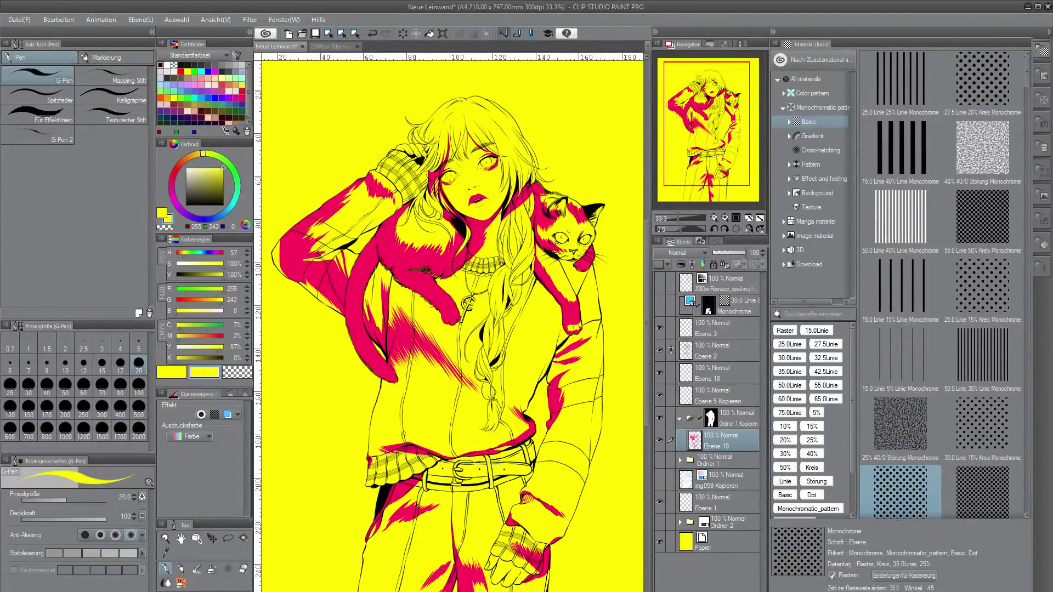
# Sample the pink-red (RGB 255, 0, 92) from the canvas and hatch shadows over the sweater's lower torso and ruffled hem.
pyautogui.keyDown('alt'); pyautogui.click(418, 457); pyautogui.keyUp('alt')
pyautogui.moveTo(396, 454); pyautogui.dragTo(419, 457)
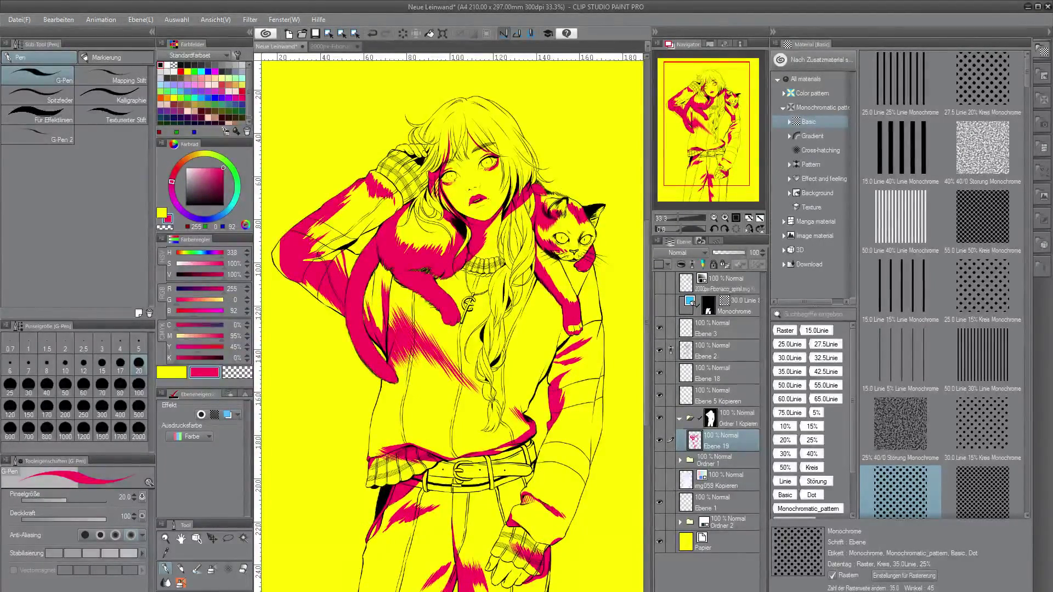
pyautogui.moveTo(402, 366); pyautogui.dragTo(425, 411)
pyautogui.moveTo(408, 376); pyautogui.dragTo(442, 442)
pyautogui.moveTo(426, 423); pyautogui.dragTo(453, 452)
pyautogui.moveTo(397, 389); pyautogui.dragTo(420, 431)
pyautogui.moveTo(385, 391)
pyautogui.mouseDown()
pyautogui.moveTo(418, 430)
pyautogui.moveTo(384, 445)
pyautogui.mouseUp()
pyautogui.moveTo(375, 412); pyautogui.dragTo(404, 438)
pyautogui.moveTo(392, 391); pyautogui.dragTo(426, 432)
pyautogui.moveTo(417, 406)
pyautogui.mouseDown()
pyautogui.moveTo(433, 432)
pyautogui.moveTo(392, 410)
pyautogui.moveTo(413, 361)
pyautogui.moveTo(442, 403)
pyautogui.mouseUp()
# Fill out the sweater's side shadow below the cat's tail and shade the hem edge, using brush size 50.
pyautogui.click(139, 409)
pyautogui.click(138, 388)
pyautogui.press('[')
pyautogui.press('[')
pyautogui.press('[')
pyautogui.press('[')
pyautogui.moveTo(416, 393); pyautogui.dragTo(429, 436)
pyautogui.moveTo(364, 439)
pyautogui.mouseDown()
pyautogui.moveTo(375, 453)
pyautogui.moveTo(385, 446)
pyautogui.mouseUp()
pyautogui.moveTo(385, 427)
pyautogui.mouseDown()
pyautogui.moveTo(406, 443)
pyautogui.moveTo(375, 450)
pyautogui.moveTo(378, 485)
pyautogui.mouseUp()
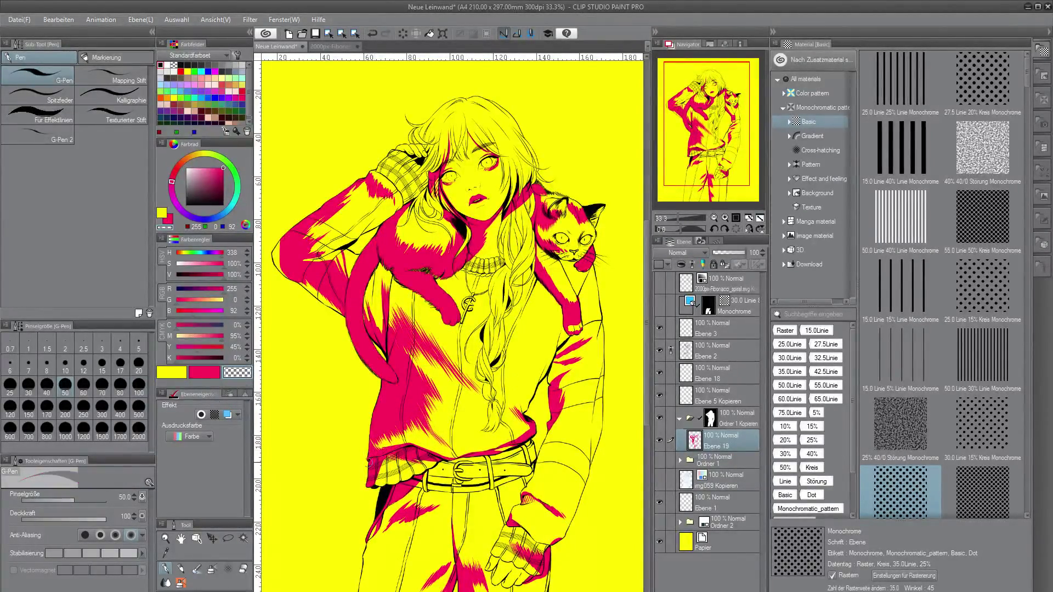
# Paint pink-red shadows on the raised arm's cuff, the hair at the head's outer side, and the fringe.
pyautogui.moveTo(382, 181)
pyautogui.mouseDown()
pyautogui.moveTo(375, 169)
pyautogui.moveTo(387, 160)
pyautogui.moveTo(426, 147)
pyautogui.moveTo(432, 160)
pyautogui.mouseUp()
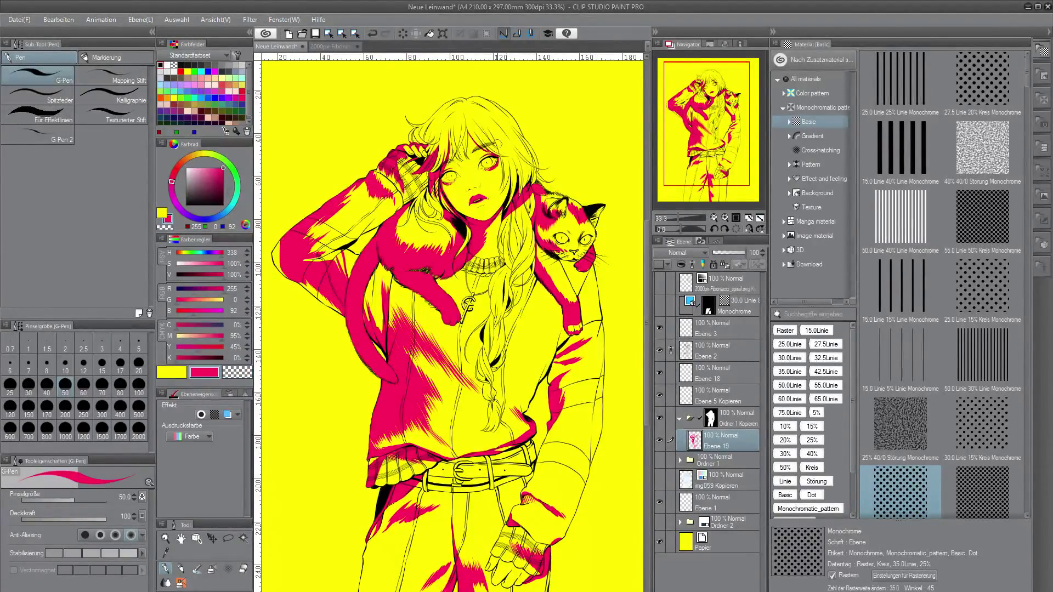
pyautogui.moveTo(509, 140); pyautogui.dragTo(502, 168)
pyautogui.moveTo(501, 122); pyautogui.dragTo(527, 152)
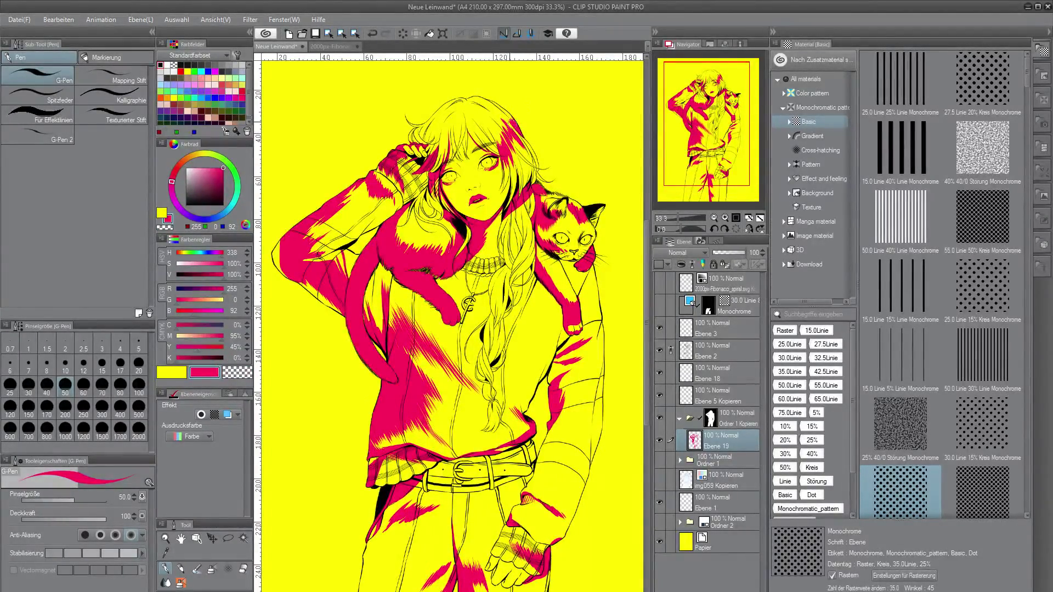
pyautogui.moveTo(505, 119); pyautogui.dragTo(524, 143)
pyautogui.press('c')
pyautogui.press('c')
pyautogui.moveTo(459, 147); pyautogui.dragTo(467, 157)
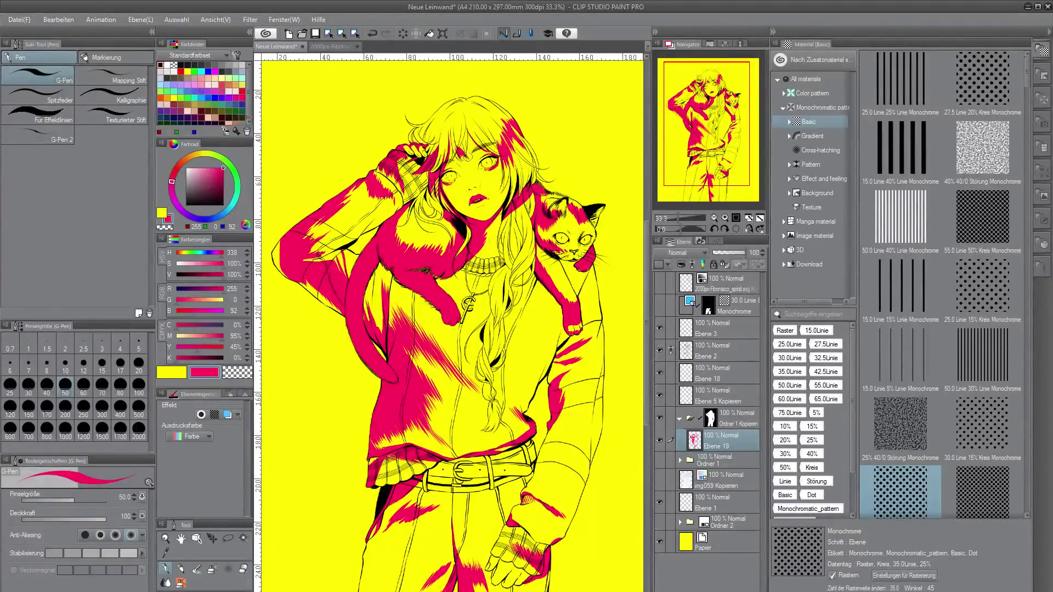
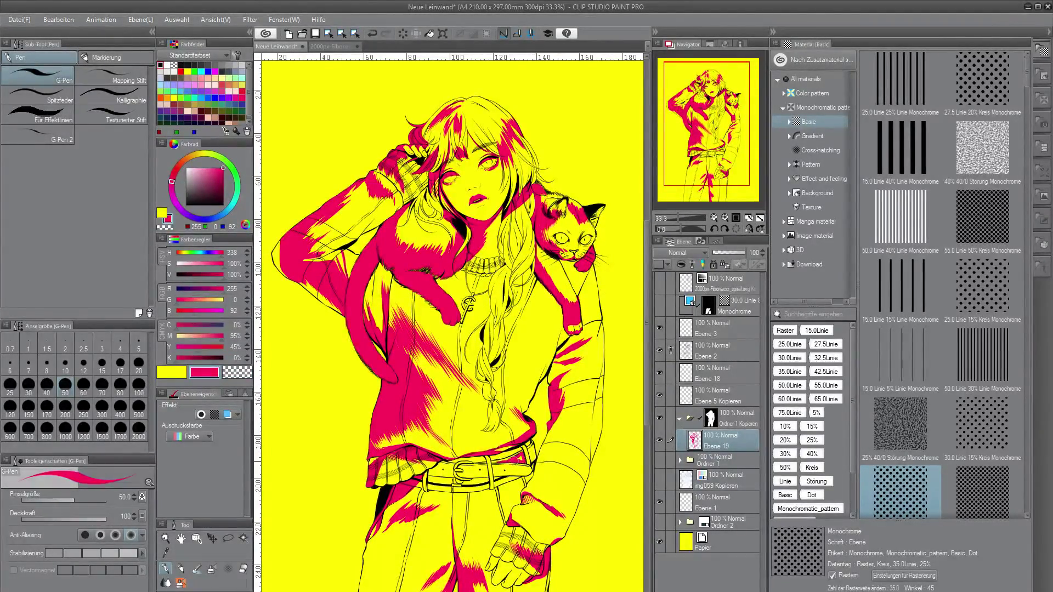
# Fill the belt with pink-red and touch up the remaining gaps with the G-Pen.
pyautogui.press('g')
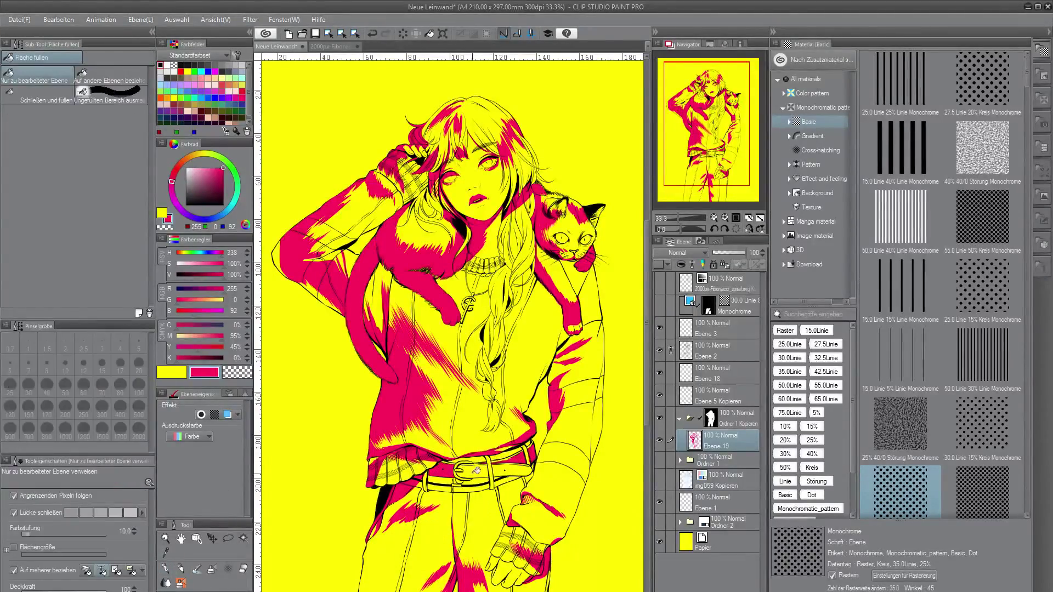
pyautogui.moveTo(441, 470); pyautogui.dragTo(516, 468)
pyautogui.press('p')
pyautogui.press('c')
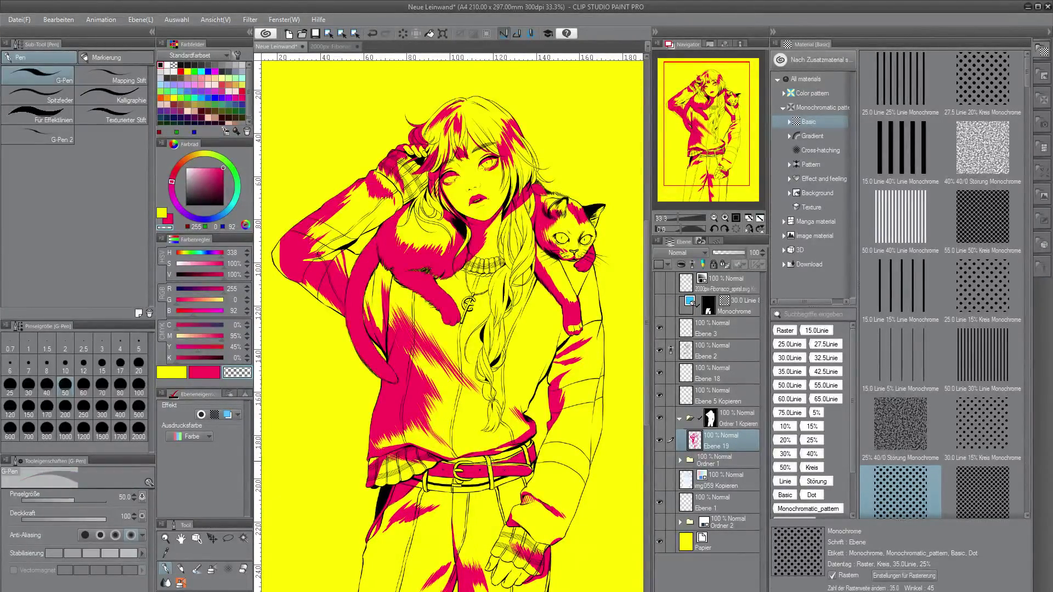
pyautogui.press('g')
pyautogui.press('p')
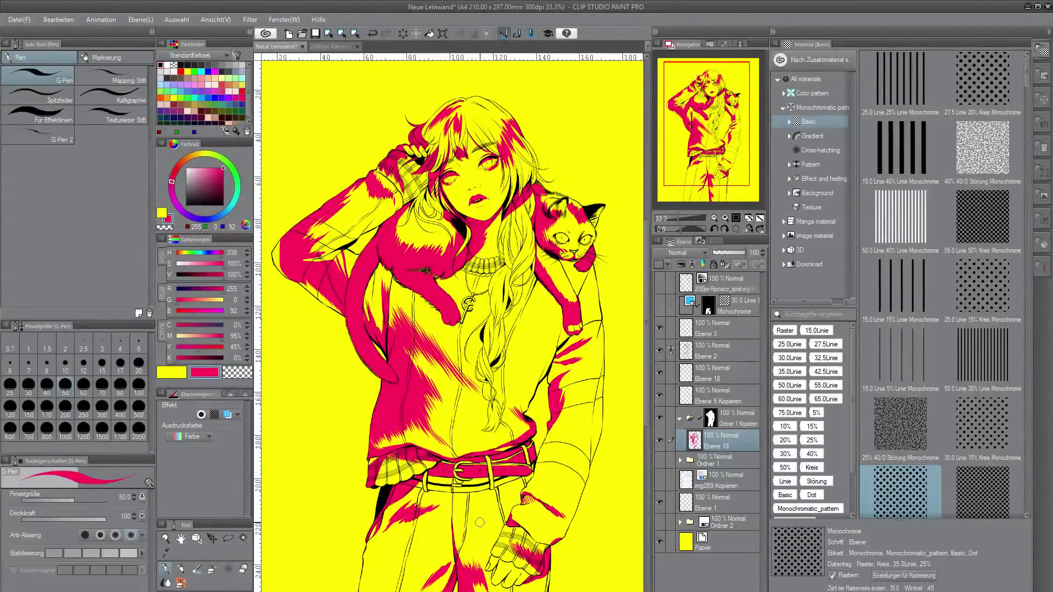
pyautogui.moveTo(497, 478); pyautogui.dragTo(529, 477)
# Paint narrow pink-red shadow strokes along the outer edge of the lowered arm's sleeve.
pyautogui.scroll(-1, 538, 388)
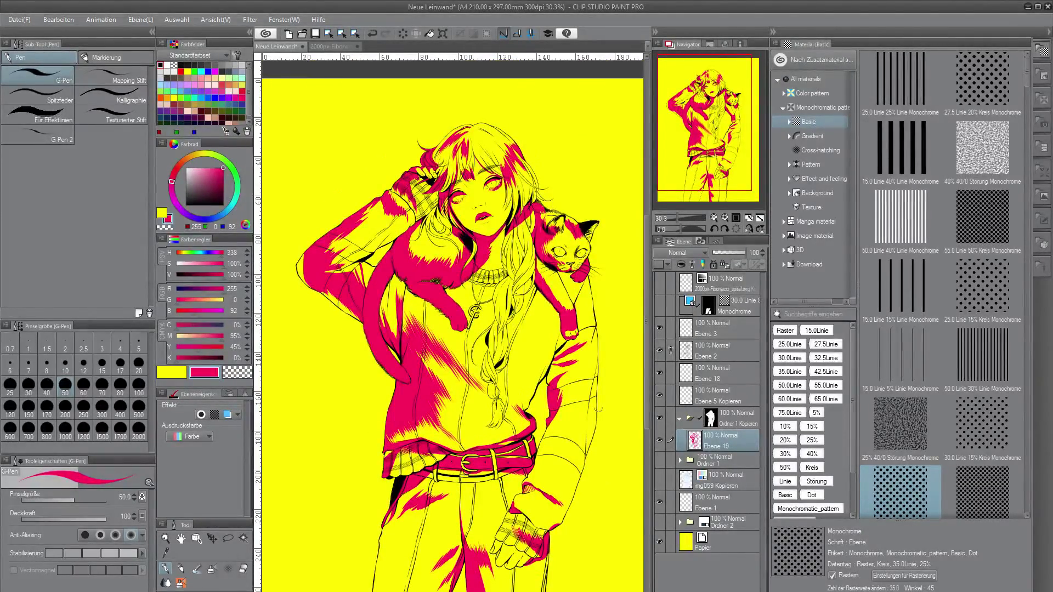
pyautogui.moveTo(586, 457); pyautogui.dragTo(594, 422)
pyautogui.moveTo(591, 411)
pyautogui.mouseDown()
pyautogui.moveTo(598, 366)
pyautogui.moveTo(597, 399)
pyautogui.moveTo(596, 389)
pyautogui.mouseUp()
pyautogui.press('c')
pyautogui.moveTo(590, 423); pyautogui.dragTo(596, 403)
pyautogui.press('c')
pyautogui.press('c')
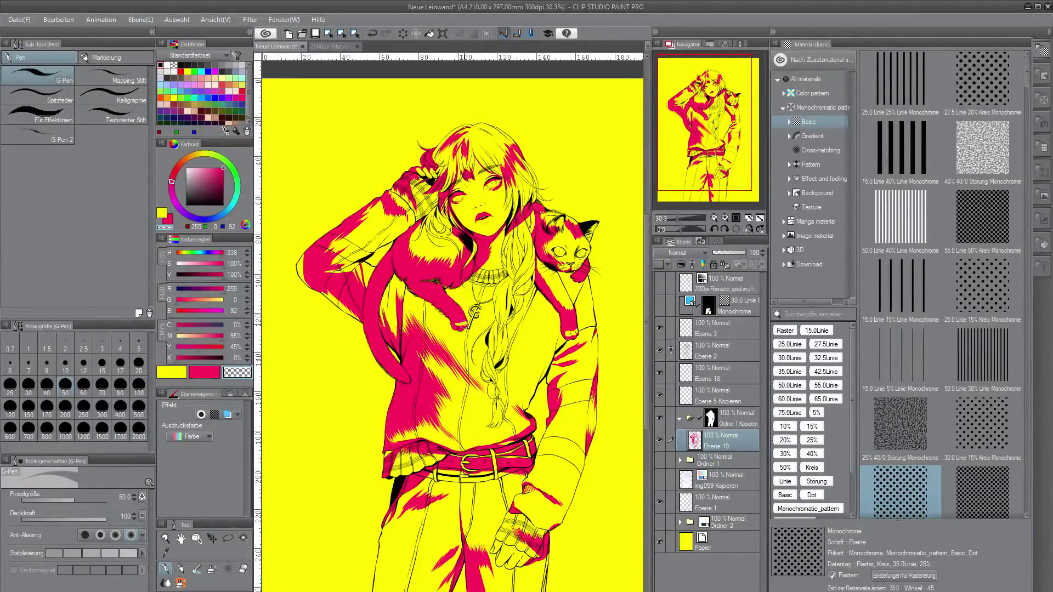
# Refine the pink-red shadows in both eyes and shade the outer side hair and the loose strands over the cat.
pyautogui.scroll(8, 456, 175)
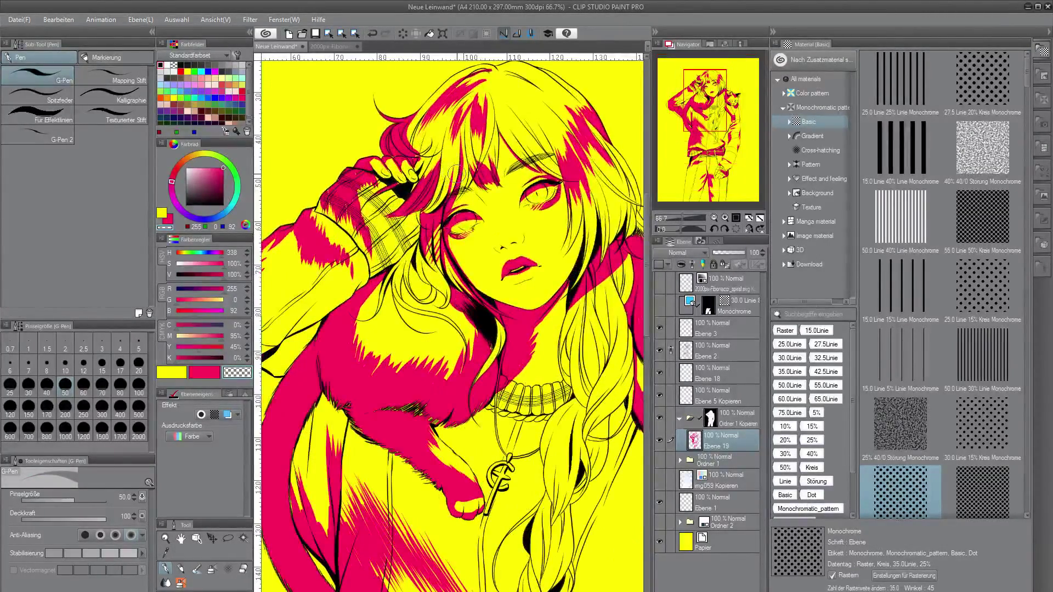
pyautogui.press('c')
pyautogui.moveTo(527, 196); pyautogui.dragTo(548, 191)
pyautogui.press('c')
pyautogui.moveTo(456, 222)
pyautogui.mouseDown()
pyautogui.moveTo(474, 218)
pyautogui.moveTo(466, 223)
pyautogui.mouseUp()
pyautogui.press('c')
pyautogui.scroll(-2, 422, 199)
pyautogui.scroll(2, 421, 199)
pyautogui.moveTo(609, 186); pyautogui.dragTo(620, 217)
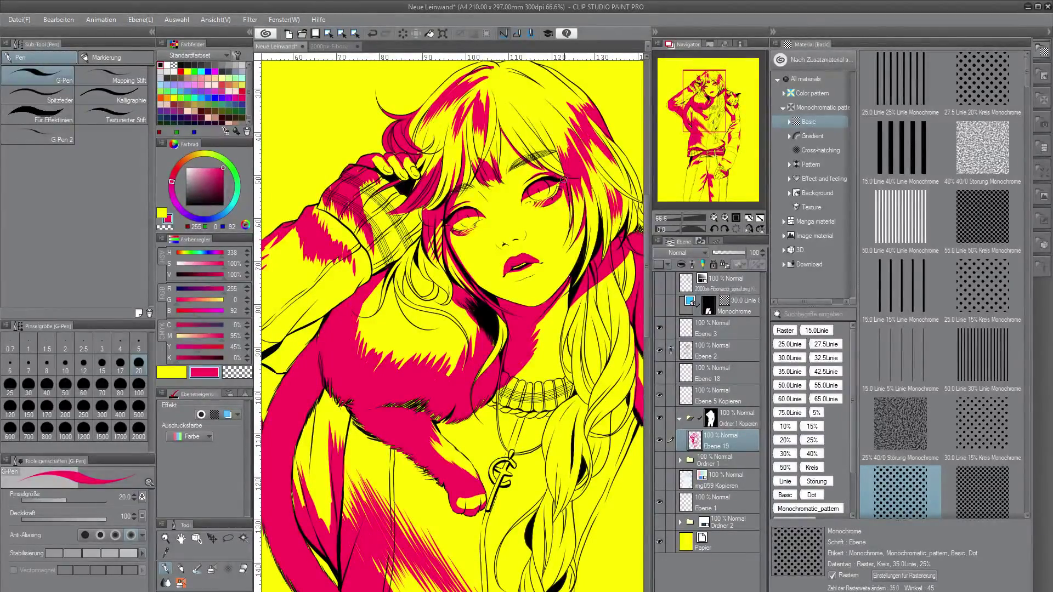
pyautogui.moveTo(402, 293)
pyautogui.mouseDown()
pyautogui.moveTo(412, 250)
pyautogui.moveTo(427, 257)
pyautogui.moveTo(441, 230)
pyautogui.mouseUp()
pyautogui.moveTo(433, 262)
pyautogui.mouseDown()
pyautogui.moveTo(443, 236)
pyautogui.moveTo(329, 231)
pyautogui.mouseUp()
# Hatch diagonal pink-red shadows across the trousers' outer thigh below the hip, using brush size 20.
pyautogui.press('c')
pyautogui.moveTo(329, 569); pyautogui.dragTo(363, 569)
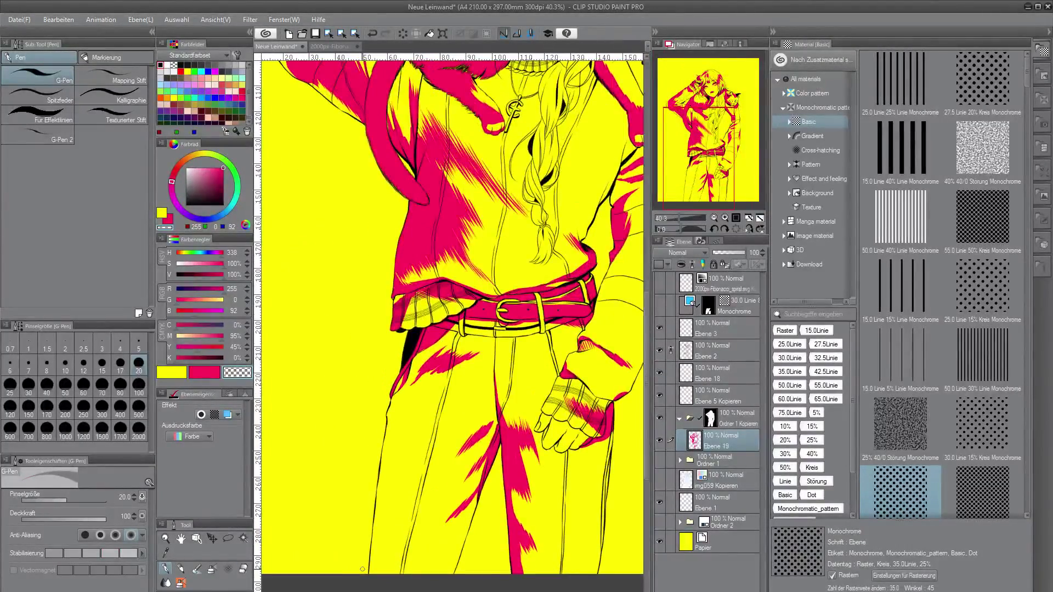
pyautogui.press('x')
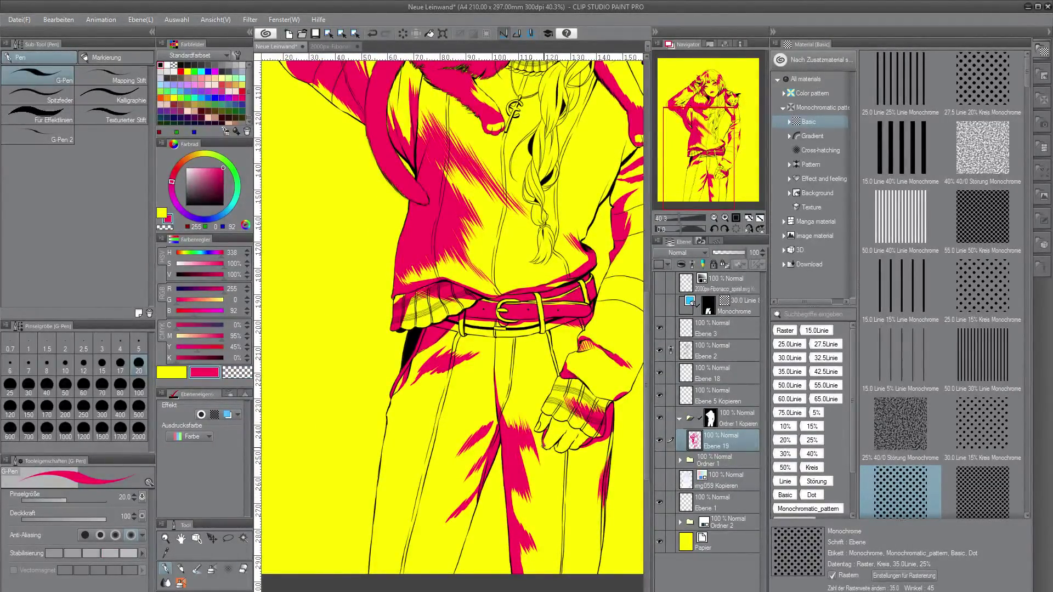
pyautogui.press('c')
pyautogui.press('c')
pyautogui.press('c')
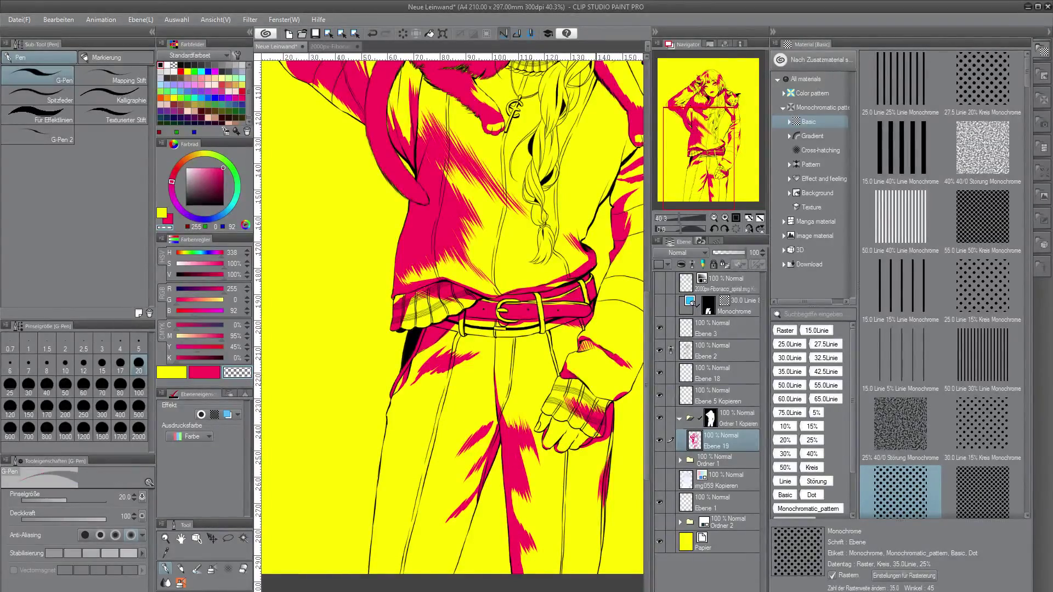
pyautogui.press('c')
pyautogui.moveTo(388, 414); pyautogui.dragTo(437, 378)
pyautogui.moveTo(398, 429); pyautogui.dragTo(434, 386)
pyautogui.moveTo(409, 448); pyautogui.dragTo(431, 400)
pyautogui.moveTo(415, 461); pyautogui.dragTo(438, 410)
pyautogui.moveTo(408, 419); pyautogui.dragTo(427, 387)
pyautogui.moveTo(389, 410); pyautogui.dragTo(428, 397)
pyautogui.moveTo(410, 441); pyautogui.dragTo(433, 409)
# Fill the outer trouser leg beside the side seam with pink-red down to the canvas edge, using brush size 500.
pyautogui.moveTo(421, 450)
pyautogui.mouseDown()
pyautogui.moveTo(434, 429)
pyautogui.moveTo(404, 429)
pyautogui.moveTo(384, 565)
pyautogui.mouseUp()
pyautogui.click(138, 411)
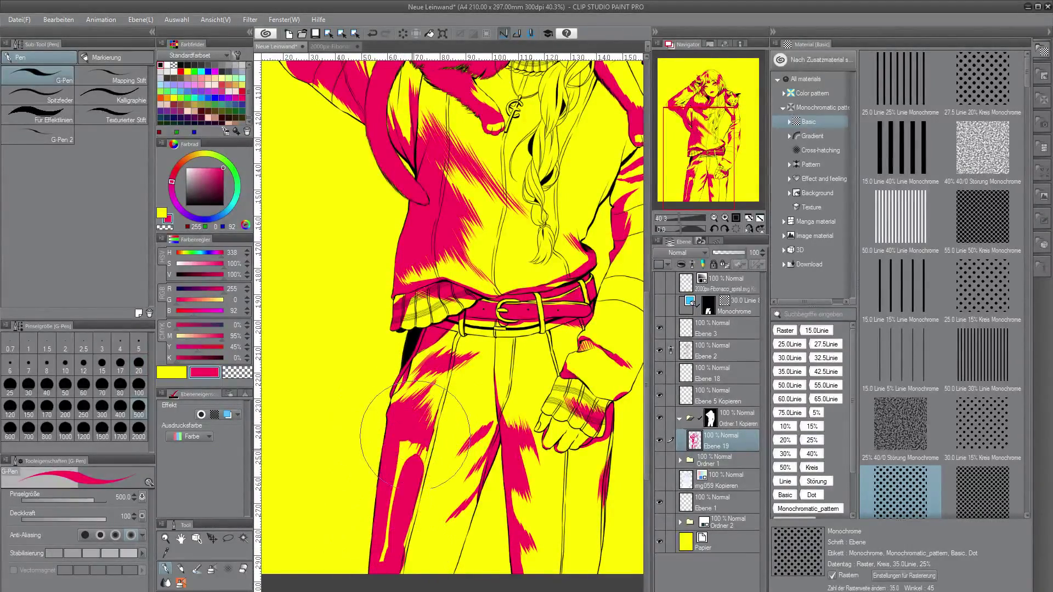
pyautogui.moveTo(414, 430); pyautogui.dragTo(387, 554)
# Retouch the trousers' side seam and shade the pocket edge beneath the belt at brush size 20.
pyautogui.click(138, 363)
pyautogui.press('c')
pyautogui.moveTo(439, 445)
pyautogui.mouseDown()
pyautogui.moveTo(401, 573)
pyautogui.moveTo(458, 338)
pyautogui.mouseUp()
pyautogui.press('c')
pyautogui.moveTo(542, 333); pyautogui.dragTo(548, 347)
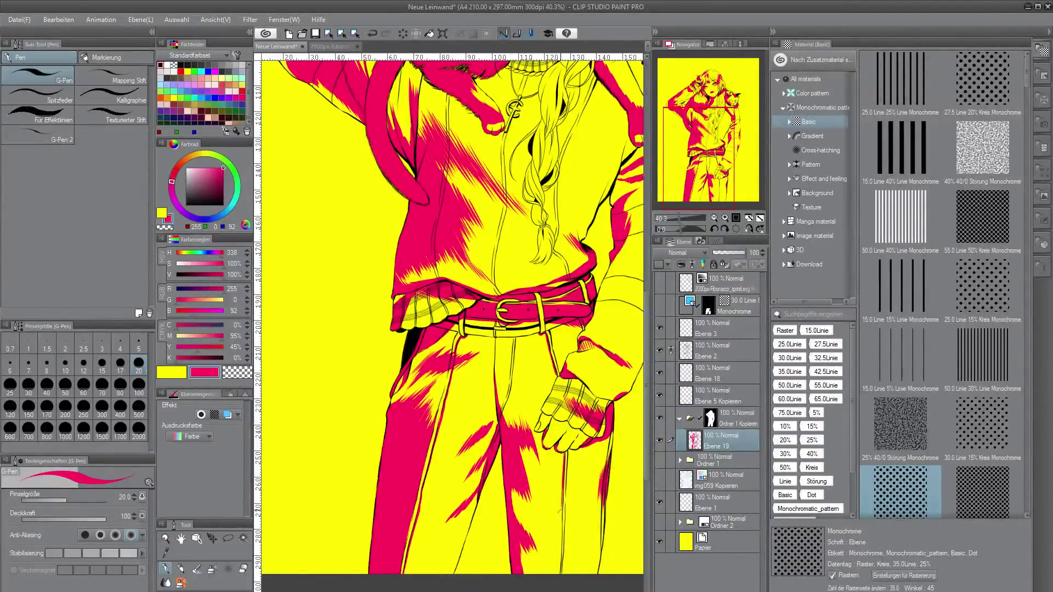
# Hatch pink-red shadows along the inner side of the trouser seam from the thigh down to the canvas edge.
pyautogui.press('c')
pyautogui.moveTo(435, 395); pyautogui.dragTo(418, 426)
pyautogui.moveTo(435, 411); pyautogui.dragTo(418, 464)
pyautogui.moveTo(437, 421); pyautogui.dragTo(425, 452)
pyautogui.press('c')
pyautogui.scroll(-2, 562, 315)
pyautogui.moveTo(462, 496)
pyautogui.mouseDown()
pyautogui.moveTo(497, 455)
pyautogui.moveTo(480, 471)
pyautogui.moveTo(477, 464)
pyautogui.moveTo(486, 474)
pyautogui.mouseUp()
pyautogui.moveTo(449, 490)
pyautogui.mouseDown()
pyautogui.moveTo(466, 455)
pyautogui.moveTo(468, 483)
pyautogui.mouseUp()
pyautogui.click(138, 387)
pyautogui.moveTo(451, 508); pyautogui.dragTo(478, 483)
pyautogui.click(64, 387)
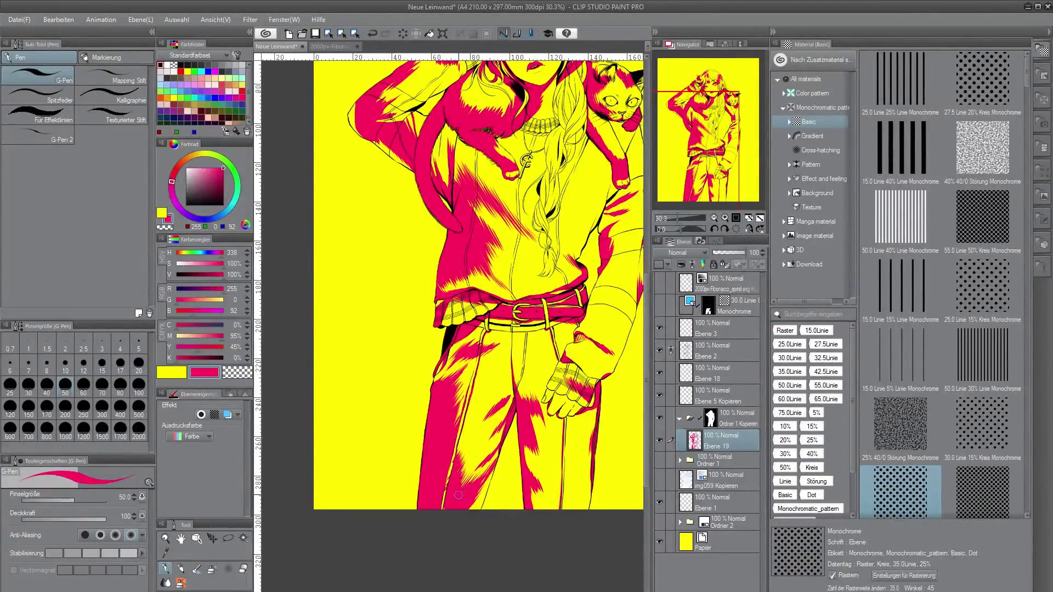
# Paint pink-red shadows on the strands down the length of the braid at brush size 20.
pyautogui.press('c')
pyautogui.press('c')
pyautogui.scroll(-2, 471, 494)
pyautogui.scroll(3, 623, 235)
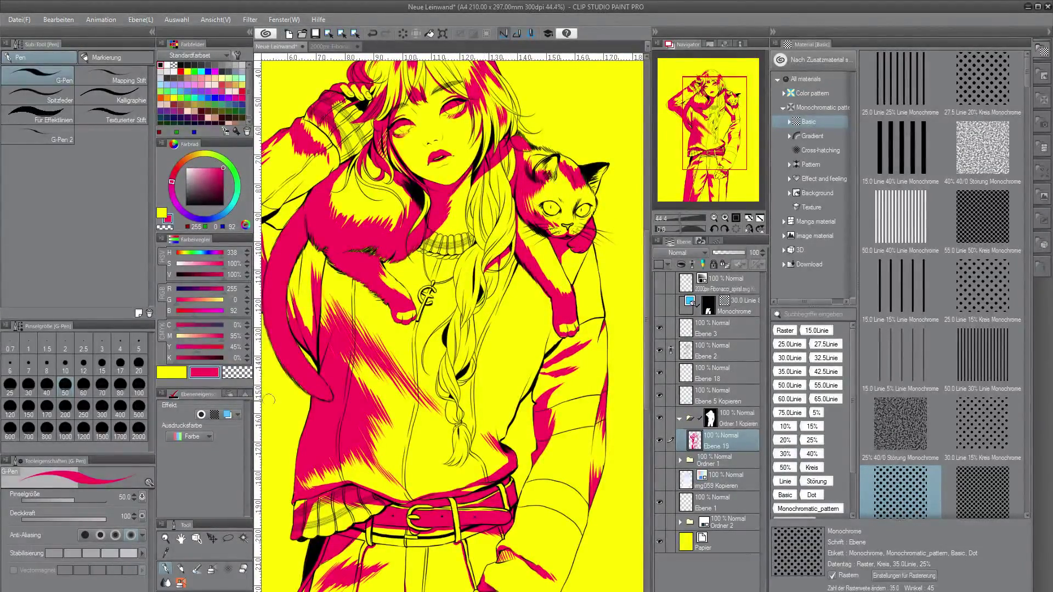
pyautogui.click(139, 363)
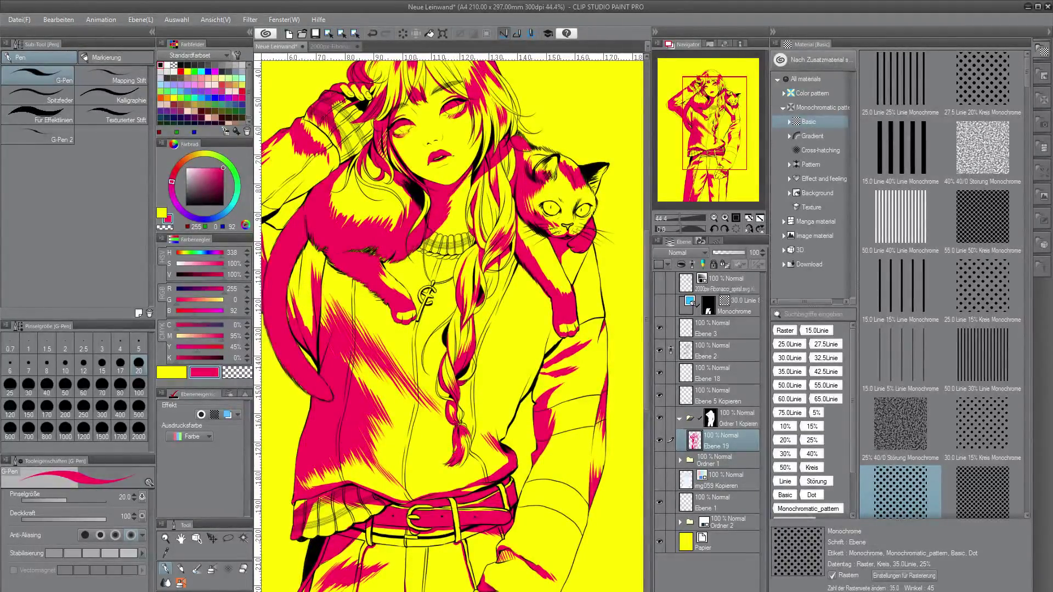
pyautogui.click(237, 373)
pyautogui.hotkey('ctrl', '0')
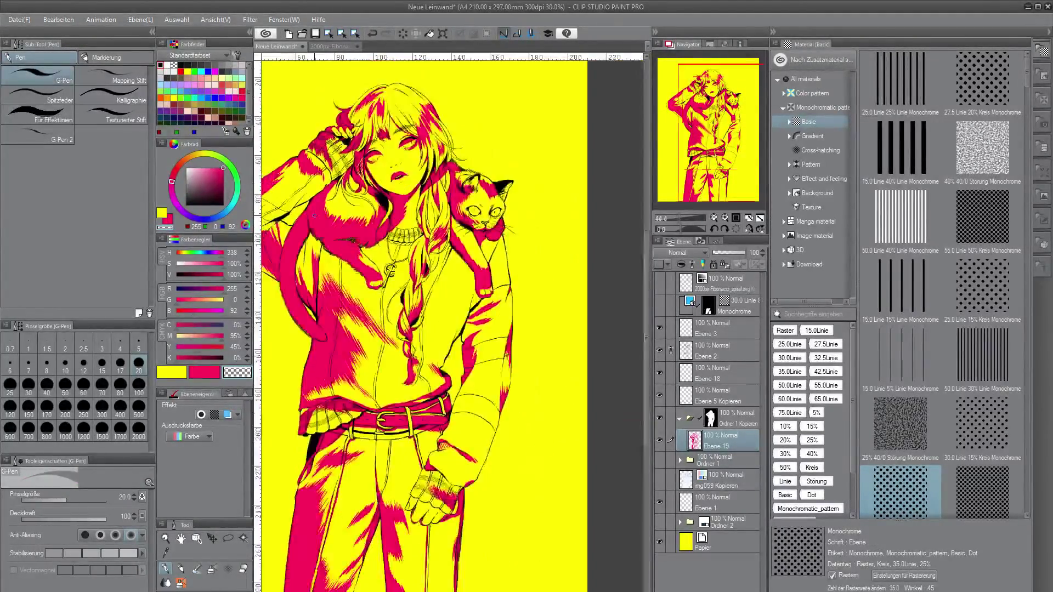
# Show the flat-colour folder Ordner 1 and set the shadow layer Ebene 19 to the Subtrahieren blend mode.
pyautogui.click(660, 459)
pyautogui.click(686, 253)
pyautogui.click(671, 317)
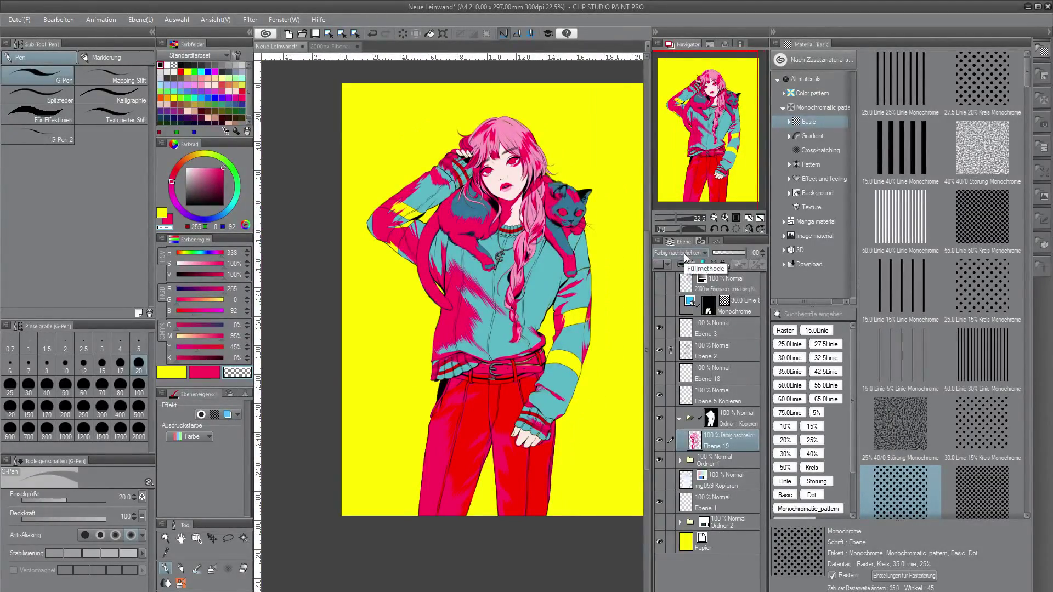
# Transfer the figure mask from the folder Ordner 1 Kopieren to the shadow layer Ebene 19 and delete the folder.
pyautogui.moveTo(713, 443); pyautogui.dragTo(713, 442)
pyautogui.moveTo(714, 442); pyautogui.dragTo(692, 451)
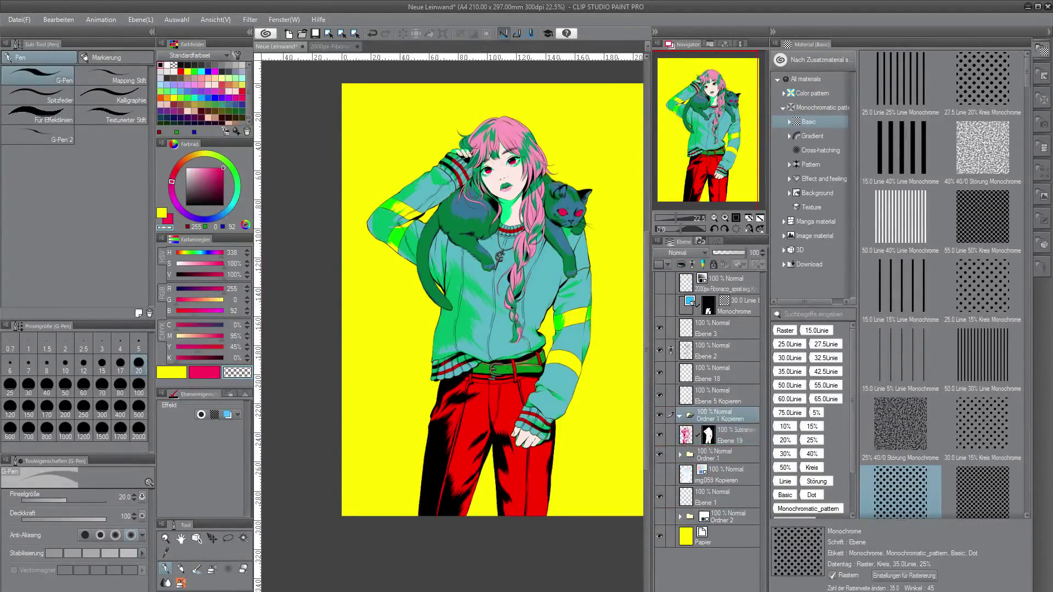
pyautogui.press('Delete')
# Compare blend modes on the shadow layer Ebene 19 and set it to Aufhellen.
pyautogui.scroll(5, 685, 255)
pyautogui.scroll(-3, 686, 254)
pyautogui.scroll(-12, 687, 255)
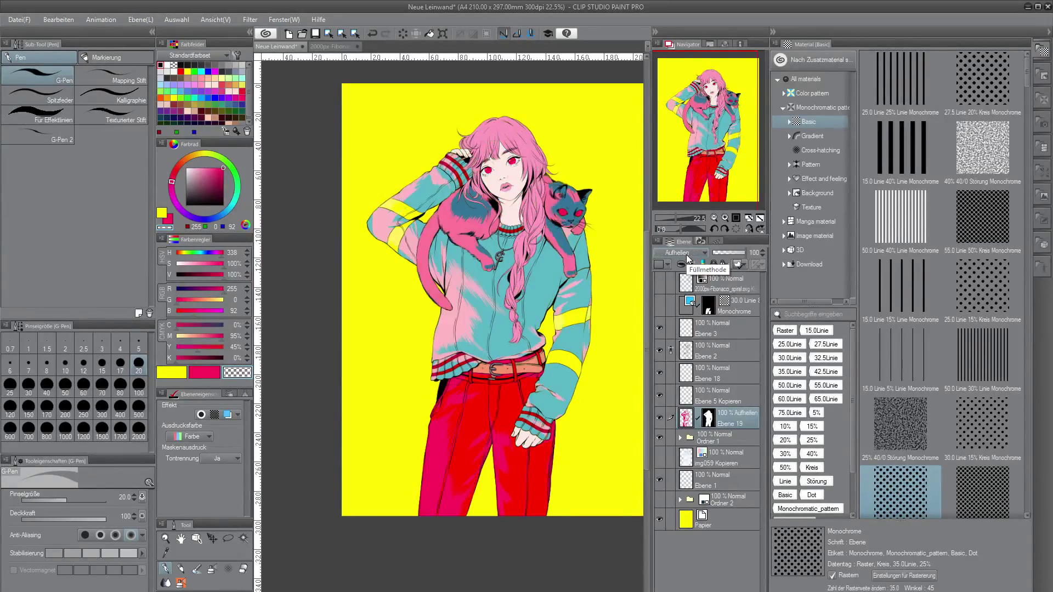
pyautogui.click(690, 254)
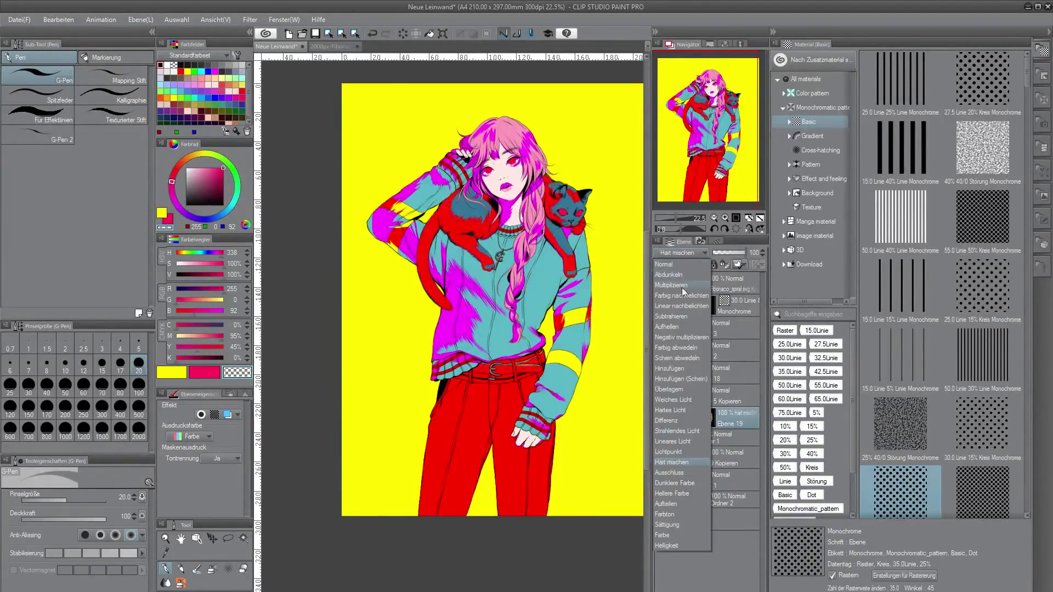
pyautogui.click(685, 326)
pyautogui.click(692, 254)
pyautogui.click(682, 264)
pyautogui.scroll(-6, 686, 256)
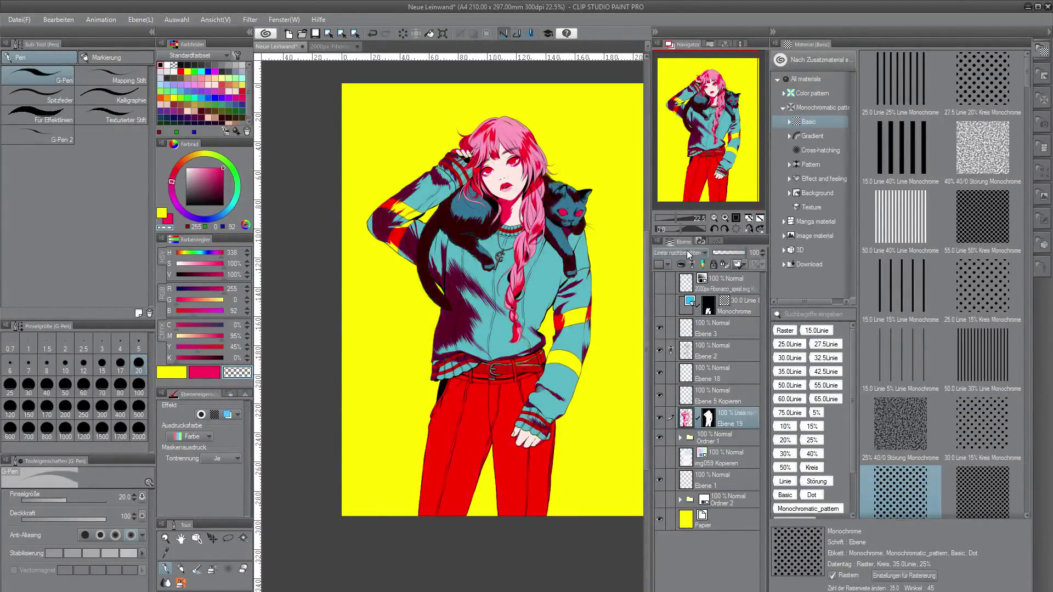
# Expand the flat-colour folder Ordner 1 and select the red trousers layer Ebene 4.
pyautogui.click(680, 437)
pyautogui.scroll(-3, 707, 466)
pyautogui.click(738, 528)
pyautogui.hotkey('ctrl', 'u')
pyautogui.moveTo(822, 411); pyautogui.dragTo(920, 415)
pyautogui.click(951, 406)
# Darken the red trousers layer slightly with a hue/saturation/luminosity correction.
pyautogui.hotkey('ctrl', 'u')
pyautogui.moveTo(822, 468); pyautogui.dragTo(810, 466)
pyautogui.click(951, 391)
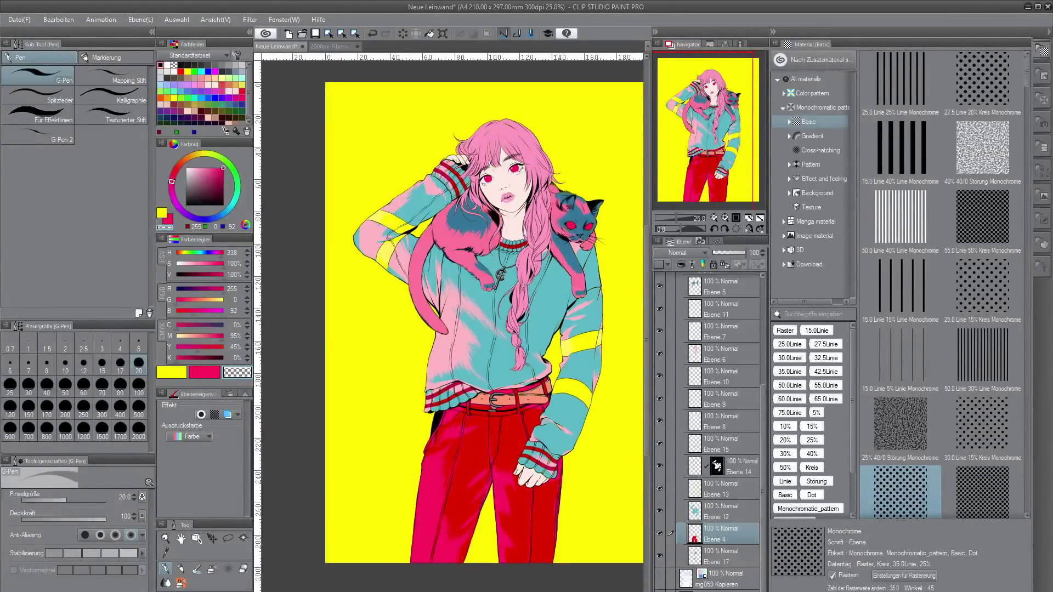
# Create a new empty layer directly above the shadow layer Ebene 19.
pyautogui.click(659, 374)
pyautogui.click(659, 374)
pyautogui.hotkey('ctrl', 'shift', 'n')
pyautogui.hotkey('ctrl', 'd')
pyautogui.press('c')
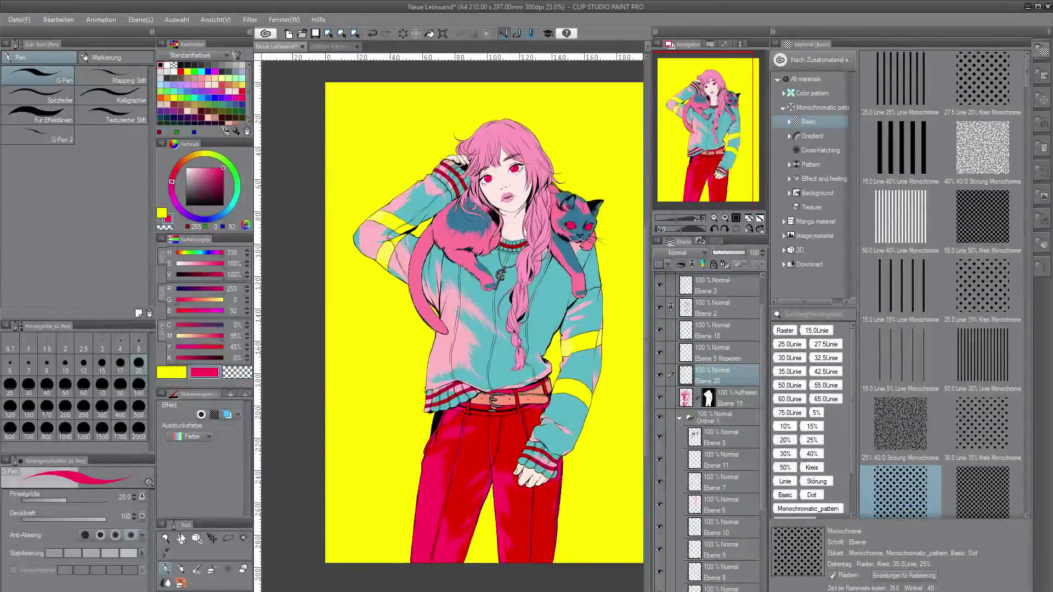
pyautogui.press('g')
pyautogui.keyDown('ctrl'); pyautogui.click(709, 397); pyautogui.keyUp('ctrl')
pyautogui.click(528, 579)
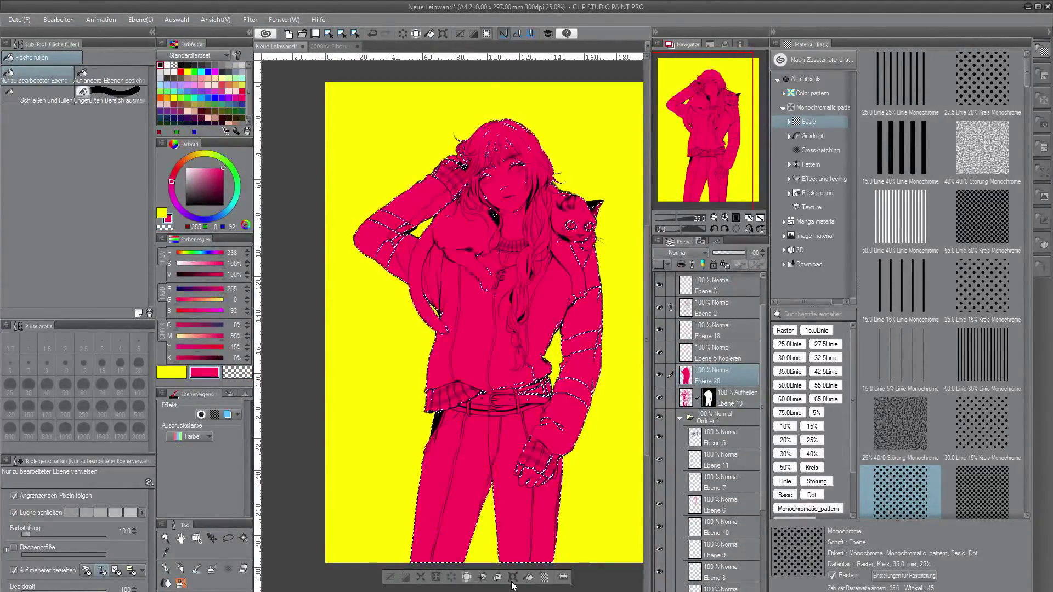
pyautogui.hotkey('ctrl', 'z')
pyautogui.hotkey('ctrl', 'z')
# Fill the new layer with pink-red in the shape of the shadows painted on Ebene 19, and deselect.
pyautogui.keyDown('ctrl'); pyautogui.click(685, 397); pyautogui.keyUp('ctrl')
pyautogui.click(529, 578)
pyautogui.hotkey('ctrl', 'd')
# Mask the new pink-red layer to the figure using the layer mask of Ebene 19.
pyautogui.click(708, 400)
pyautogui.moveTo(708, 399); pyautogui.dragTo(720, 507)
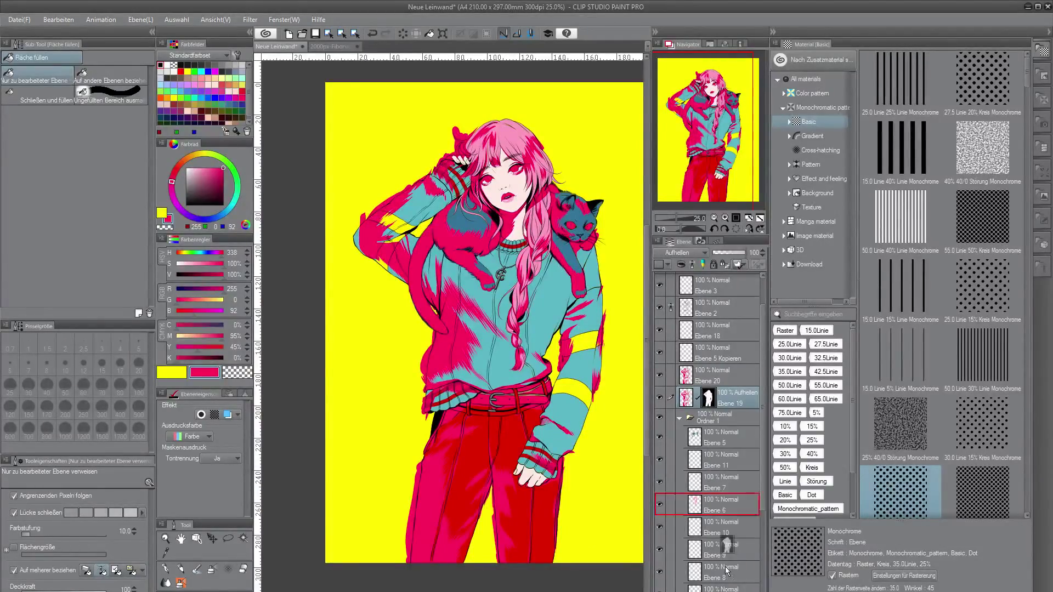
pyautogui.keyDown('ctrl'); pyautogui.click(709, 399); pyautogui.keyUp('ctrl')
pyautogui.click(719, 375)
# Lighten the new pink-red layer with a hue/saturation/luminosity correction and move it below Ebene 19.
pyautogui.scroll(-2, 585, 259)
pyautogui.hotkey('ctrl', 'u')
pyautogui.moveTo(822, 466); pyautogui.dragTo(850, 473)
pyautogui.click(947, 392)
pyautogui.moveTo(739, 377); pyautogui.dragTo(739, 404)
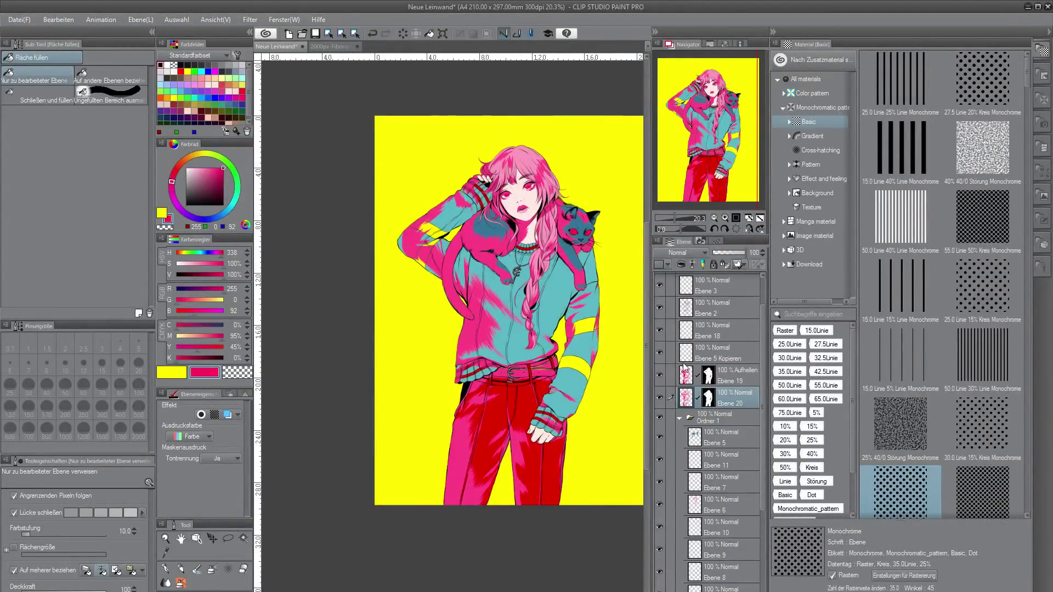
# Replace the figure mask on the lightened layer Ebene 20 with a mask made from the pink hair layer Ebene 6.
pyautogui.click(659, 398)
pyautogui.click(660, 397)
pyautogui.click(659, 397)
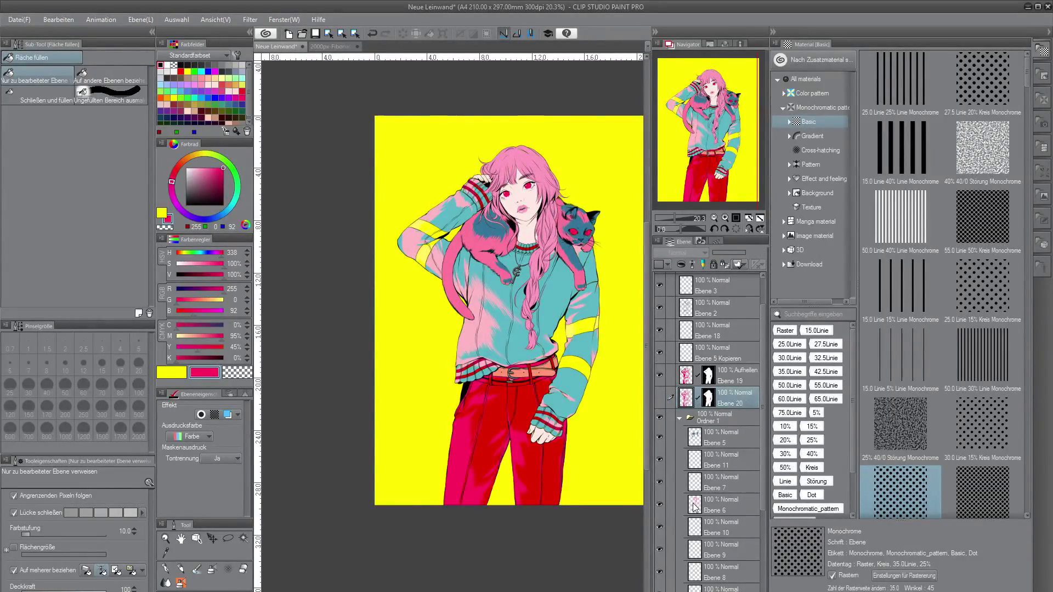
pyautogui.click(709, 398)
pyautogui.press('Delete')
pyautogui.keyDown('ctrl'); pyautogui.click(694, 505); pyautogui.keyUp('ctrl')
pyautogui.hotkey('ctrl', 'm')
pyautogui.click(660, 397)
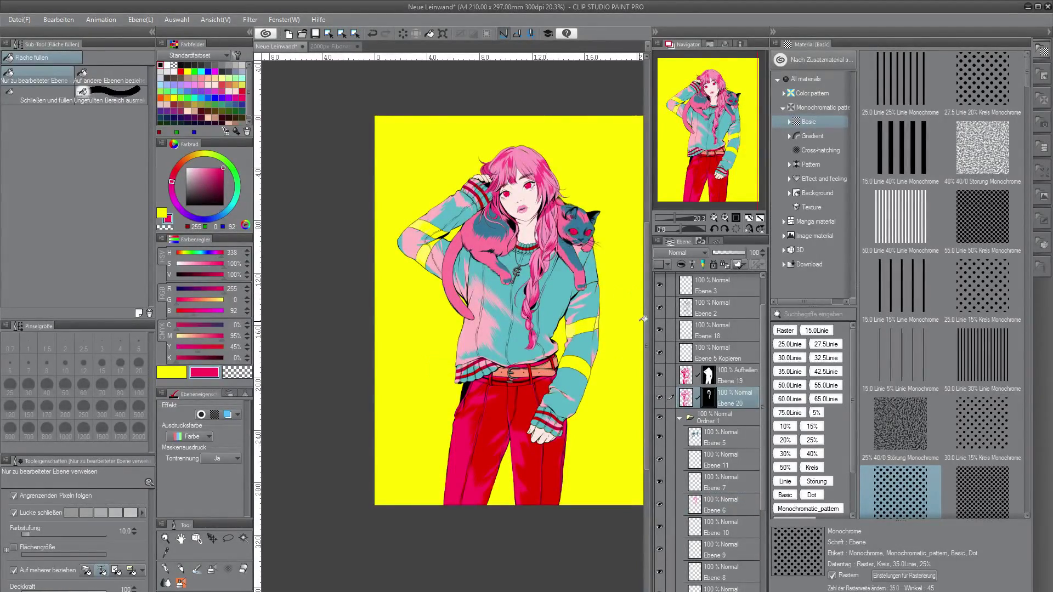
# Fill a new layer above Ebene 19 with pink-red in the shadows' shape and mask it using Ebene 5.
pyautogui.keyDown('ctrl'); pyautogui.click(689, 378); pyautogui.keyUp('ctrl')
pyautogui.click(521, 524)
pyautogui.keyDown('alt'); pyautogui.click(588, 241); pyautogui.keyUp('alt')
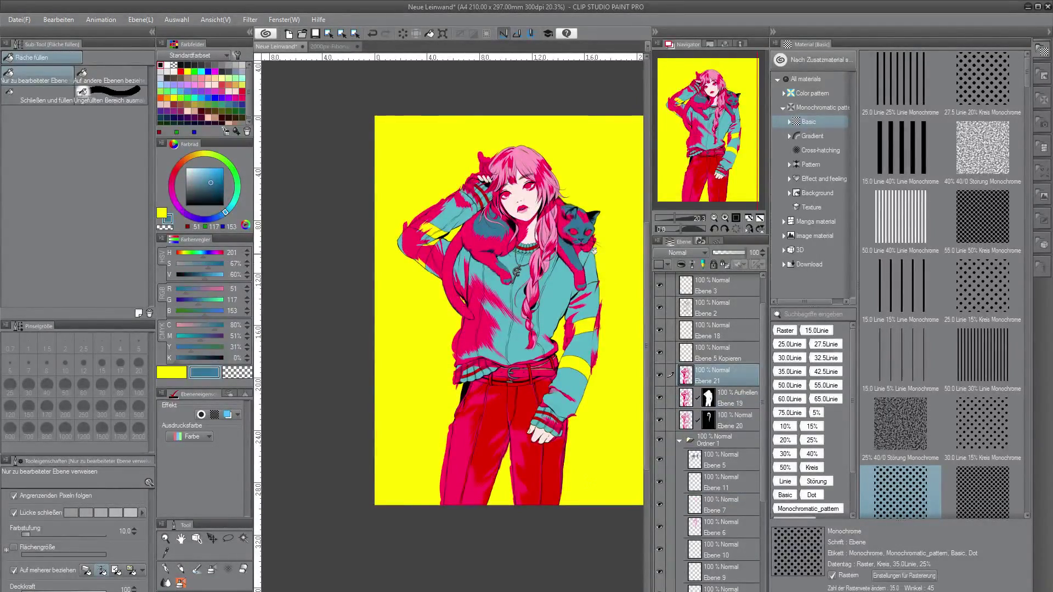
pyautogui.scroll(-3, 712, 494)
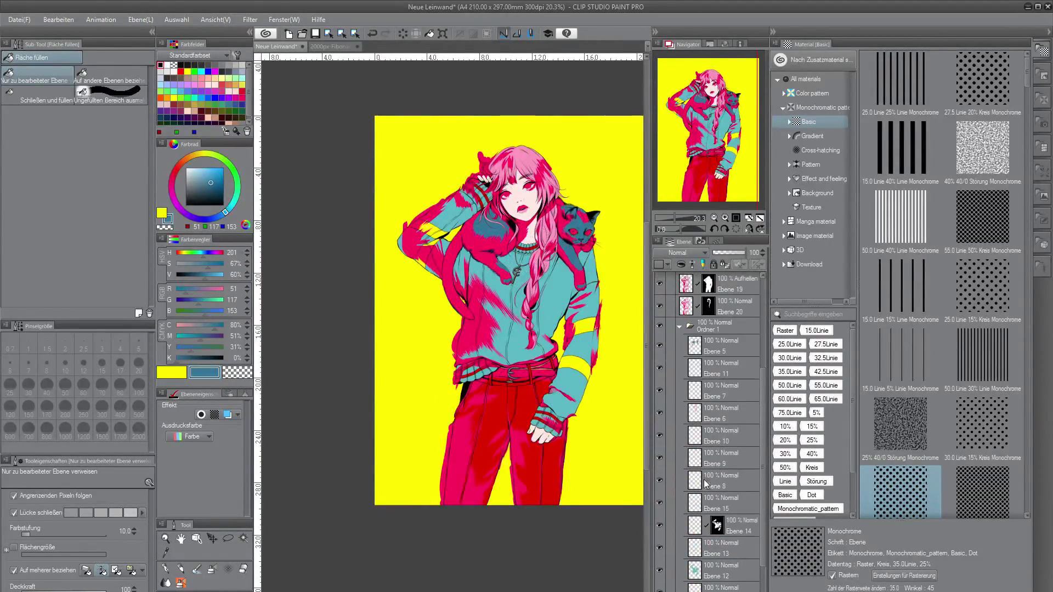
pyautogui.click(699, 347)
pyautogui.hotkey('ctrl', 'z')
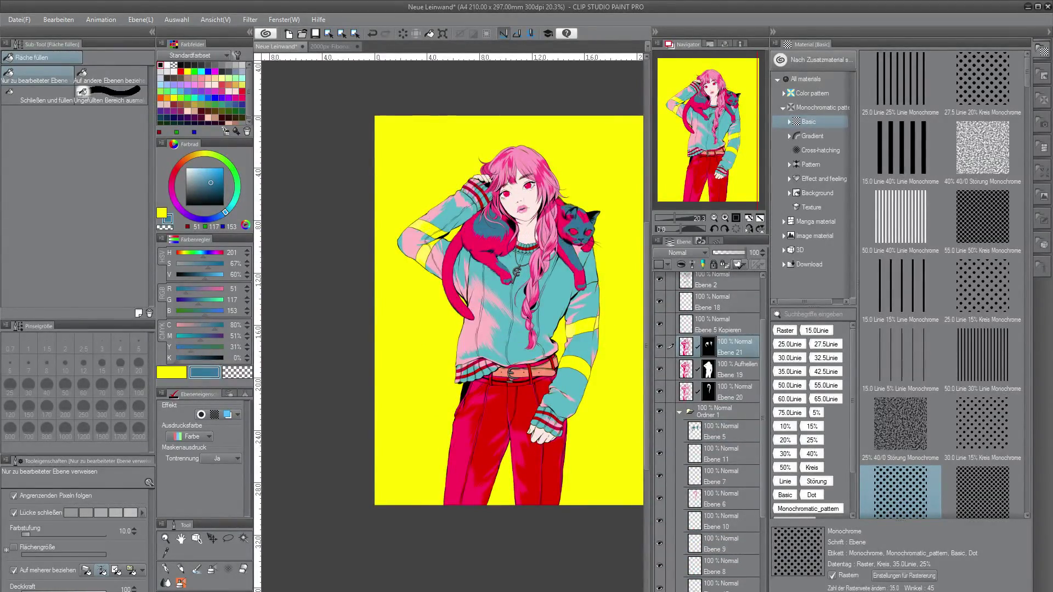
# Shift the cat's pink-red shadows on Ebene 21 to a deep pure red with hue/saturation/luminosity corrections.
pyautogui.click(773, 32)
pyautogui.moveTo(922, 359); pyautogui.dragTo(922, 339)
pyautogui.hotkey('ctrl', 'u')
pyautogui.moveTo(823, 409); pyautogui.dragTo(859, 409)
pyautogui.click(952, 405)
pyautogui.hotkey('ctrl', 'u')
pyautogui.moveTo(823, 467); pyautogui.dragTo(789, 466)
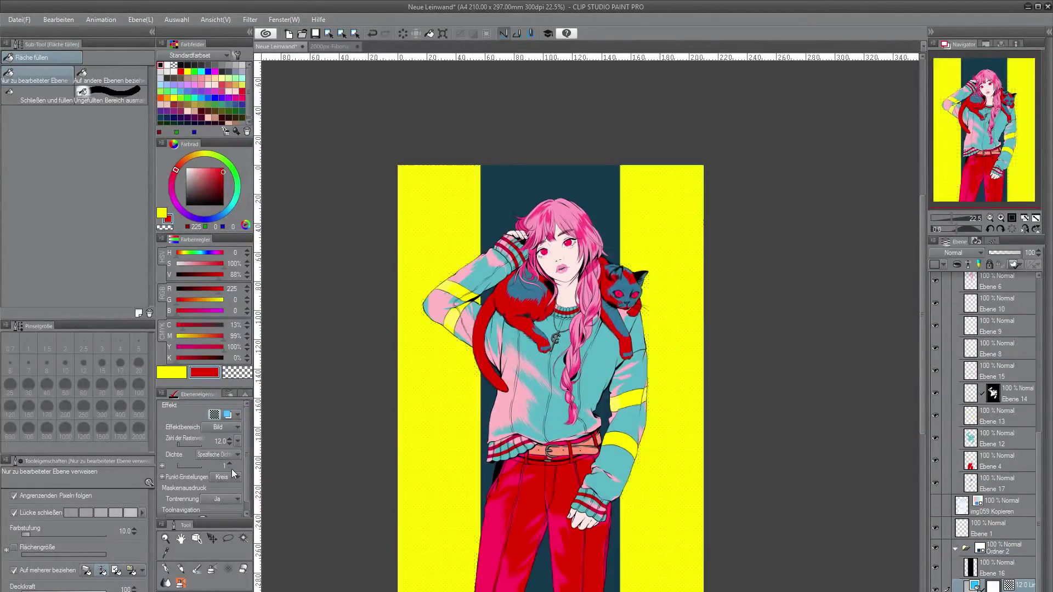
# Set the density of the background dot tone to 10.
pyautogui.click(229, 465)
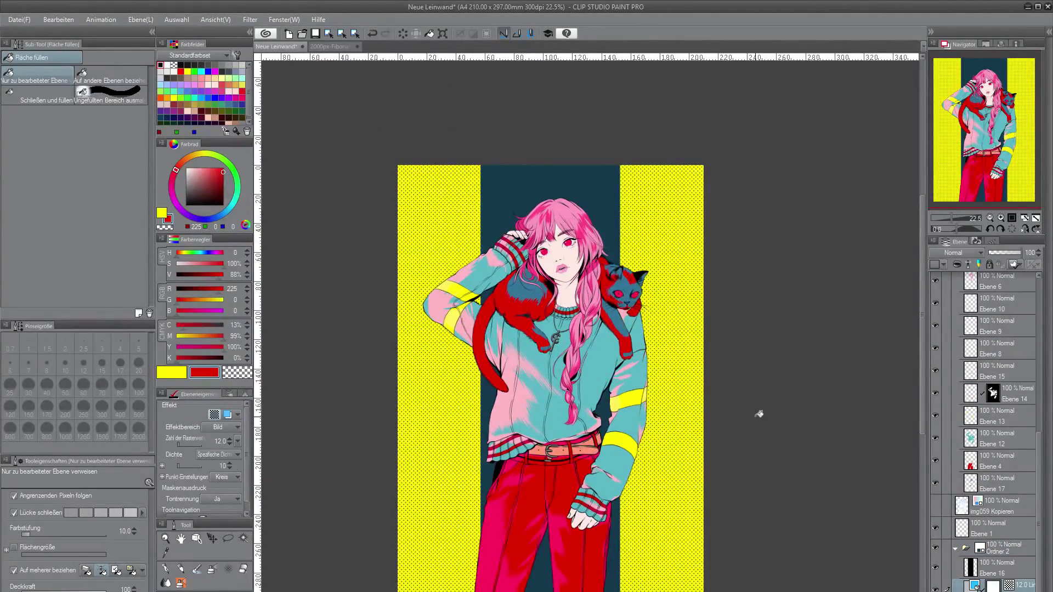
# Identify the sleeve stripes' layer by toggling layer visibility and recolour the stripes on Ebene 13 white.
pyautogui.scroll(5, 963, 531)
pyautogui.click(935, 519)
pyautogui.click(935, 519)
pyautogui.scroll(-2, 935, 519)
pyautogui.click(936, 516)
pyautogui.click(936, 515)
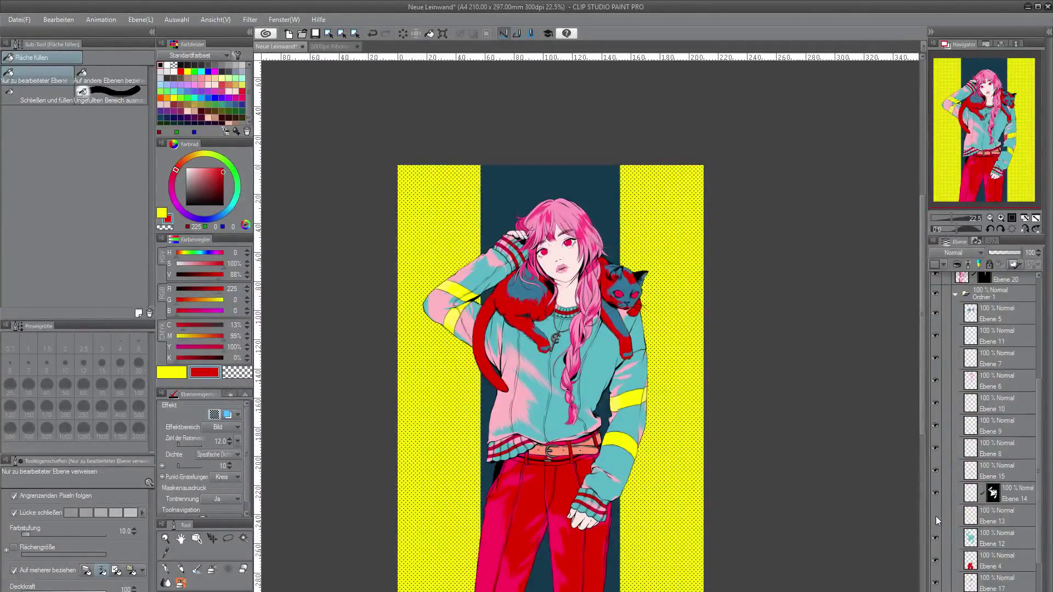
pyautogui.keyDown('ctrl'); pyautogui.click(968, 519); pyautogui.keyUp('ctrl')
pyautogui.click(453, 475)
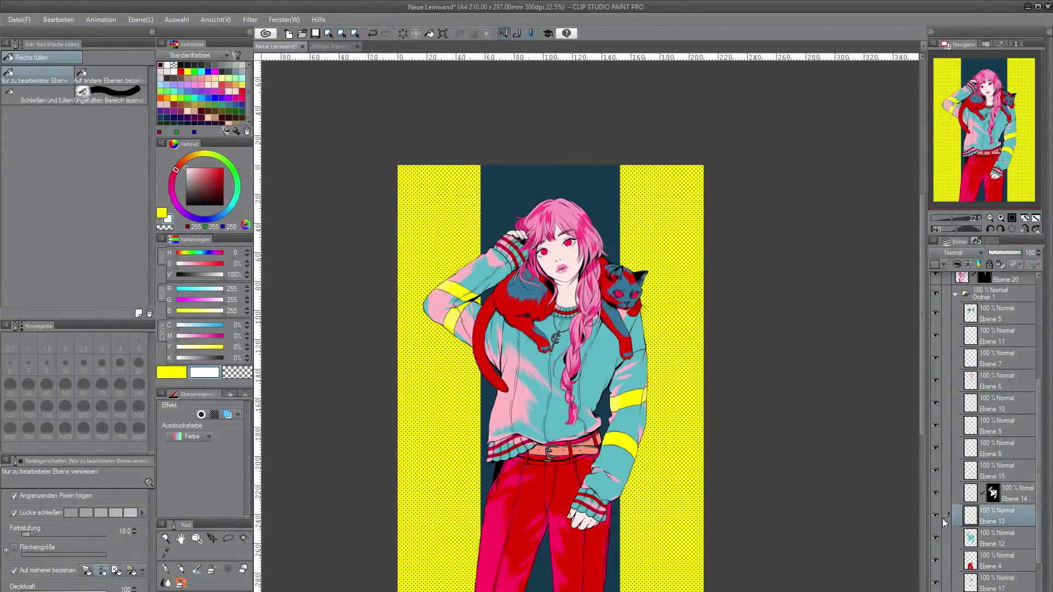
# Recolour the girl's and the cat's eyes on Ebene 7 yellow and lock the layer's transparent pixels.
pyautogui.click(935, 456)
pyautogui.click(972, 416)
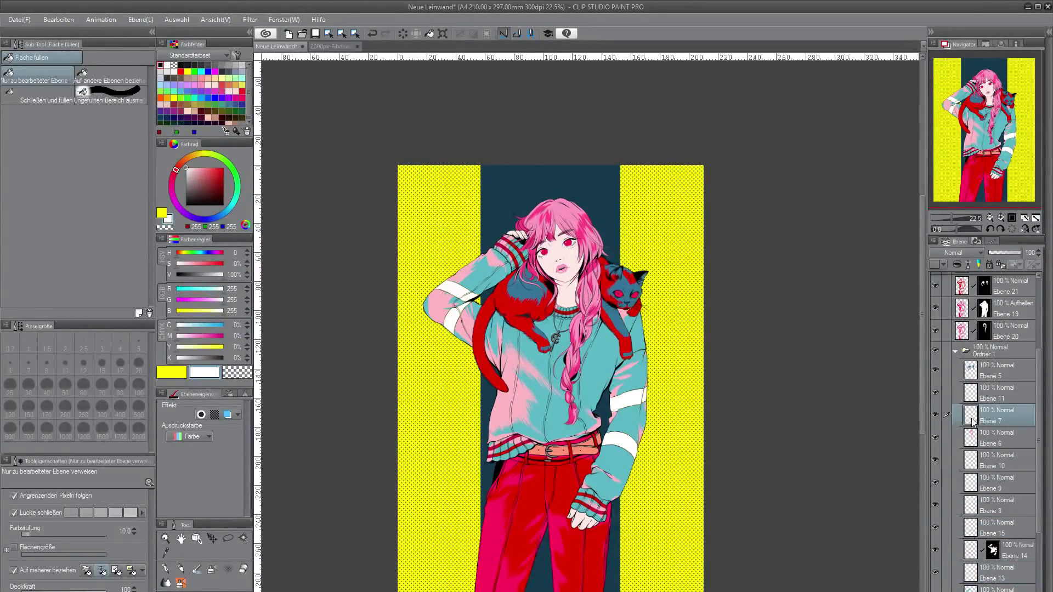
pyautogui.keyDown('ctrl'); pyautogui.click(971, 416); pyautogui.keyUp('ctrl')
pyautogui.press('x')
pyautogui.hotkey('alt', 'Delete')
pyautogui.hotkey('ctrl', 'd')
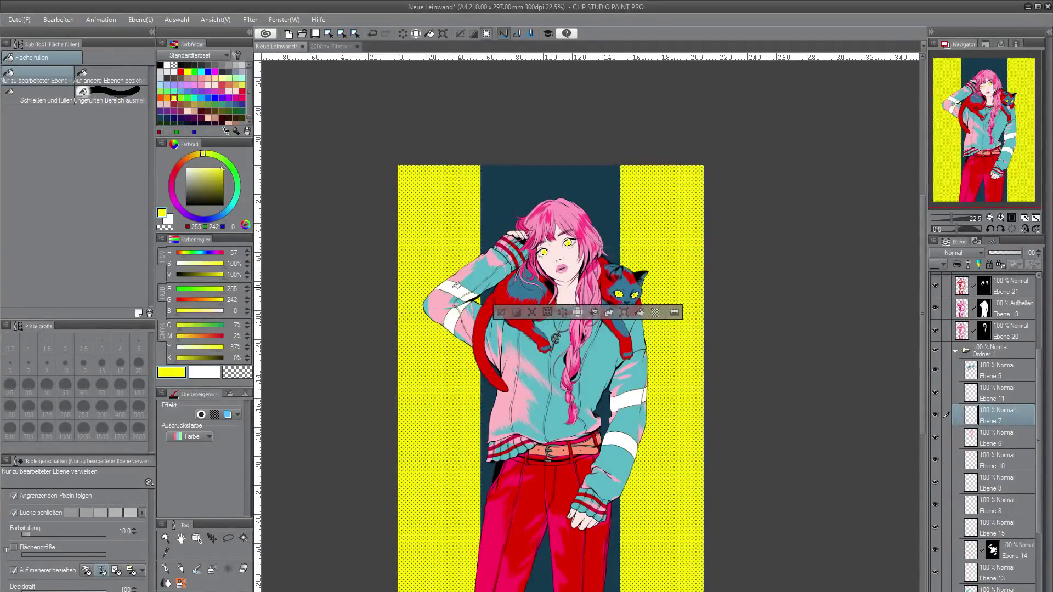
pyautogui.press('p')
pyautogui.click(1001, 264)
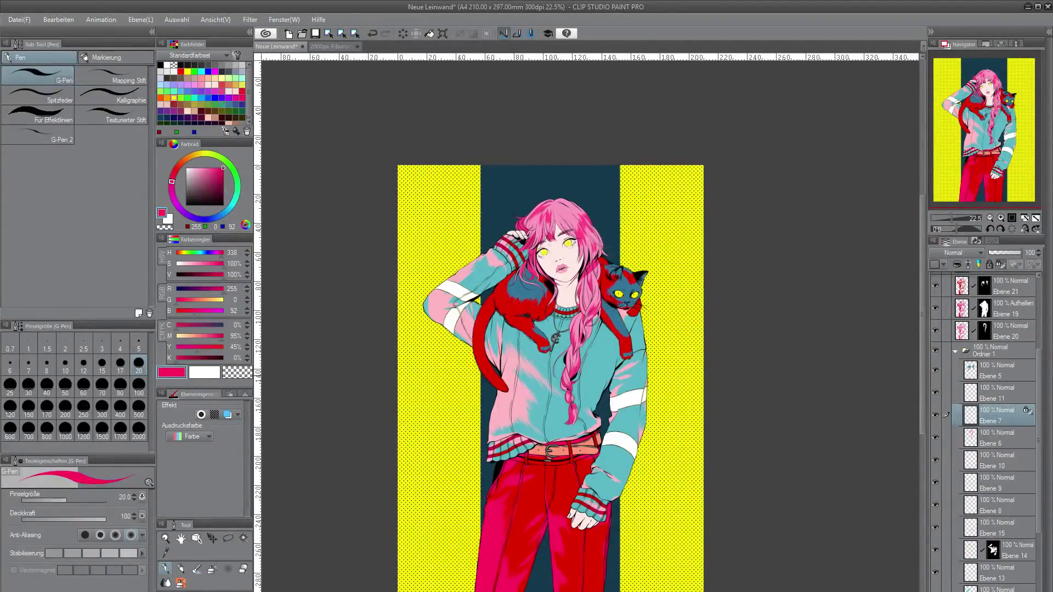
pyautogui.keyDown('alt'); pyautogui.click(643, 246); pyautogui.keyUp('alt')
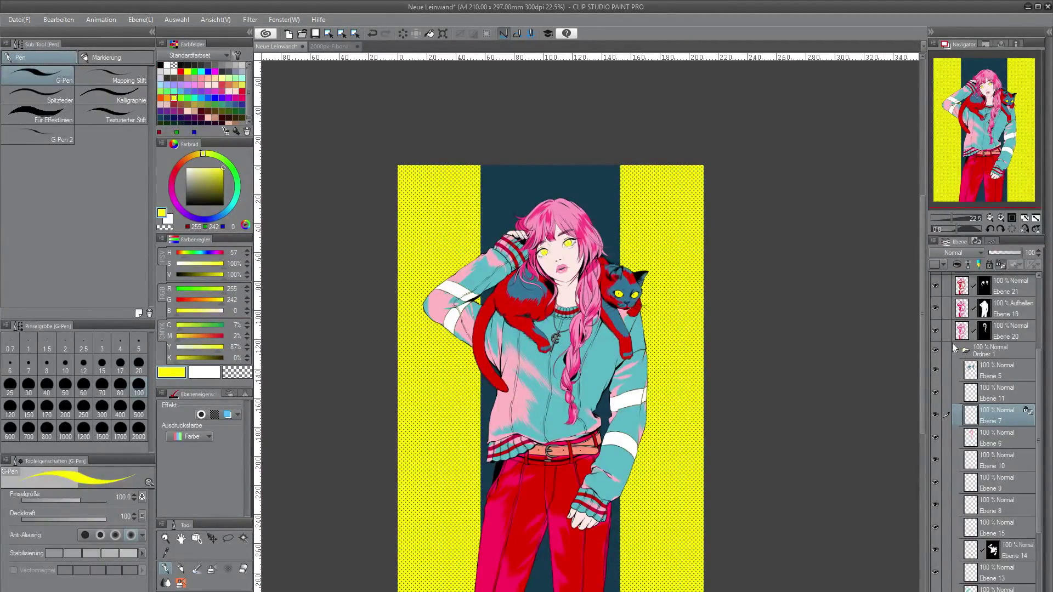
# Fill a new layer with mid-grey (155, 155, 155) in the shape of the shadows on Ebene 20, and deselect.
pyautogui.keyDown('ctrl'); pyautogui.click(961, 330); pyautogui.keyUp('ctrl')
pyautogui.click(186, 182)
pyautogui.hotkey('ctrl', 'shift', 'n')
pyautogui.hotkey('alt', 'Delete')
pyautogui.hotkey('ctrl', 'd')
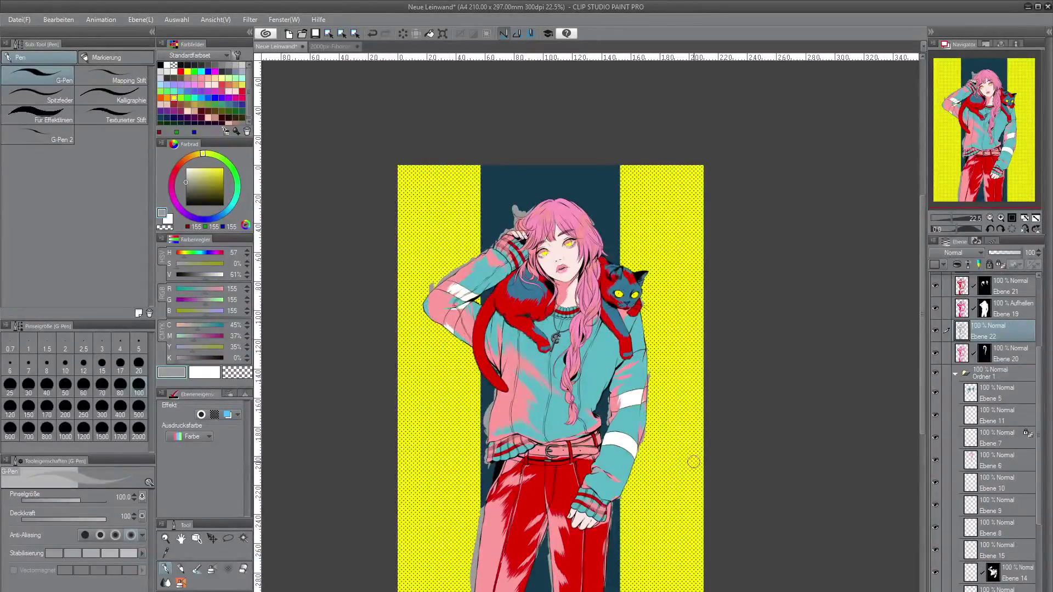
# Mask the grey shadow layer Ebene 22 to the figure using the layer mask of Ebene 19.
pyautogui.click(1004, 353)
pyautogui.keyDown('ctrl'); pyautogui.click(984, 309); pyautogui.keyUp('ctrl')
pyautogui.hotkey('ctrl', 'shift', 'n')
pyautogui.hotkey('ctrl', 'z')
pyautogui.click(1004, 331)
pyautogui.hotkey('ctrl', 'm')
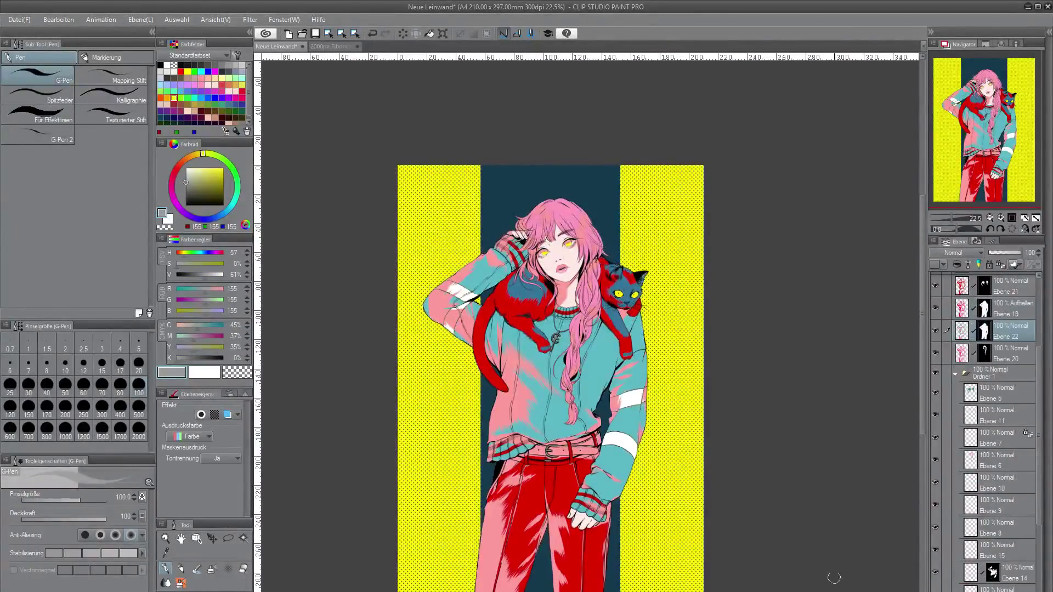
# Lower the opacity of the grey shadow layer Ebene 22 to 61 and move it below Ebene 20.
pyautogui.moveTo(1015, 253); pyautogui.dragTo(1009, 253)
pyautogui.click(971, 310)
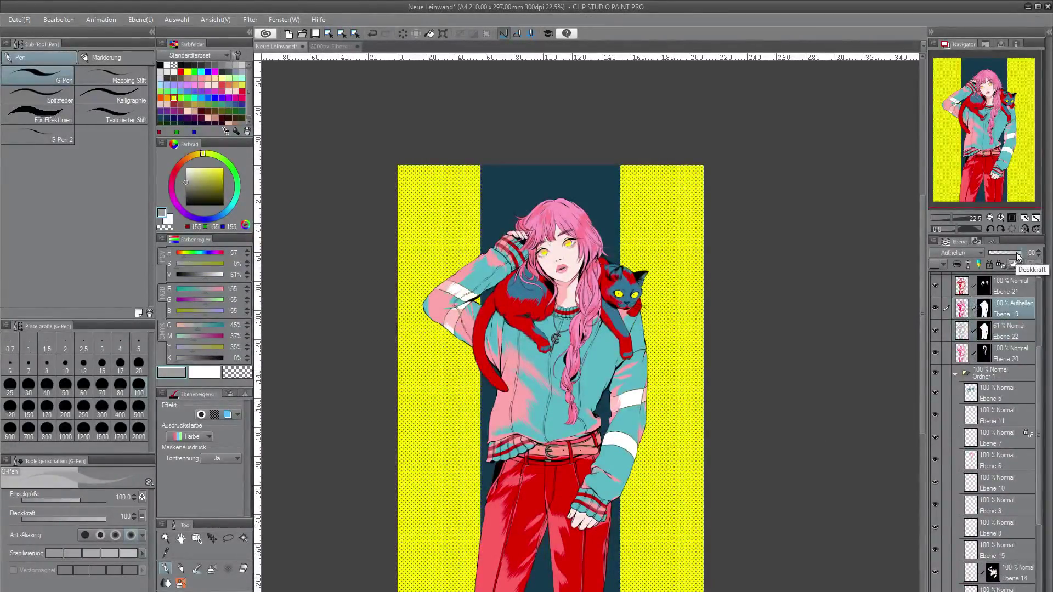
pyautogui.moveTo(961, 331); pyautogui.dragTo(966, 362)
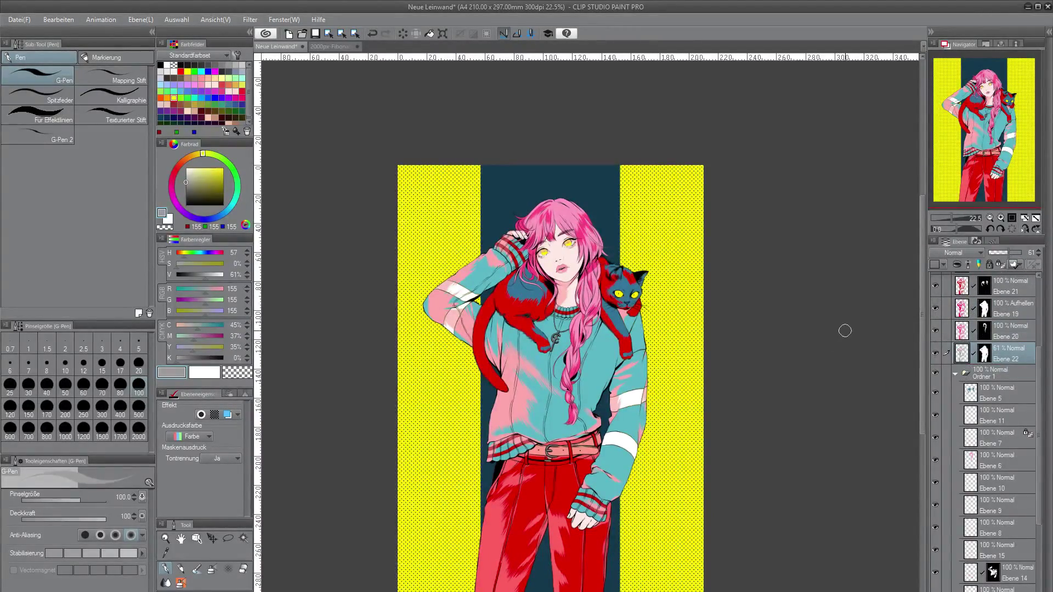
# Recolour the sleeve stripes on Ebene 13 with a light orange (250, 195, 91) sampled from the eyes, and deselect.
pyautogui.keyDown('alt'); pyautogui.click(574, 241); pyautogui.keyUp('alt')
pyautogui.scroll(-3, 974, 439)
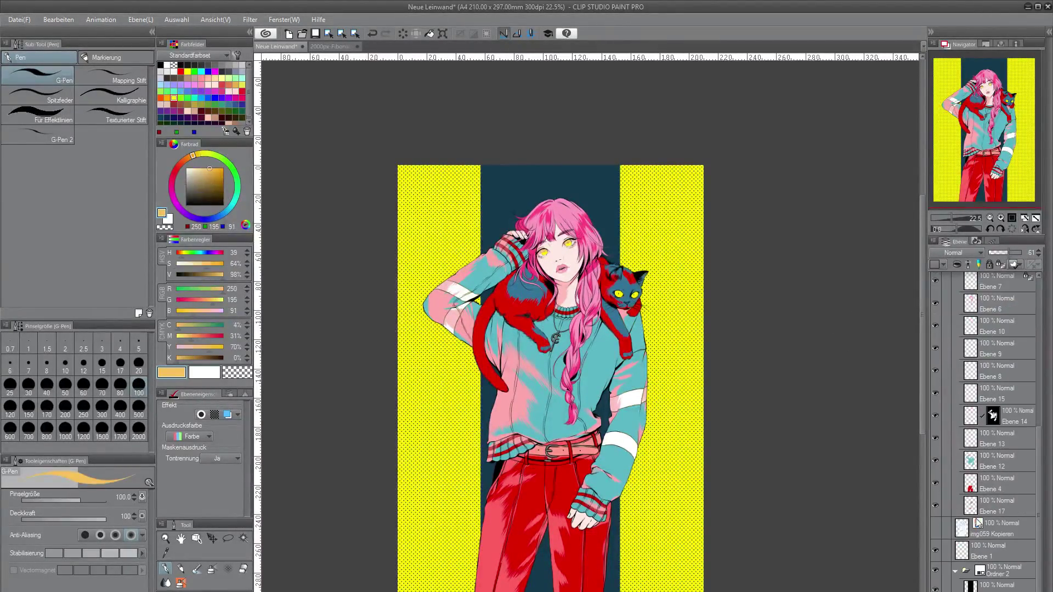
pyautogui.click(974, 439)
pyautogui.keyDown('ctrl'); pyautogui.click(971, 439); pyautogui.keyUp('ctrl')
pyautogui.hotkey('alt', 'Delete')
pyautogui.hotkey('ctrl', 'd')
pyautogui.scroll(-1, 1004, 548)
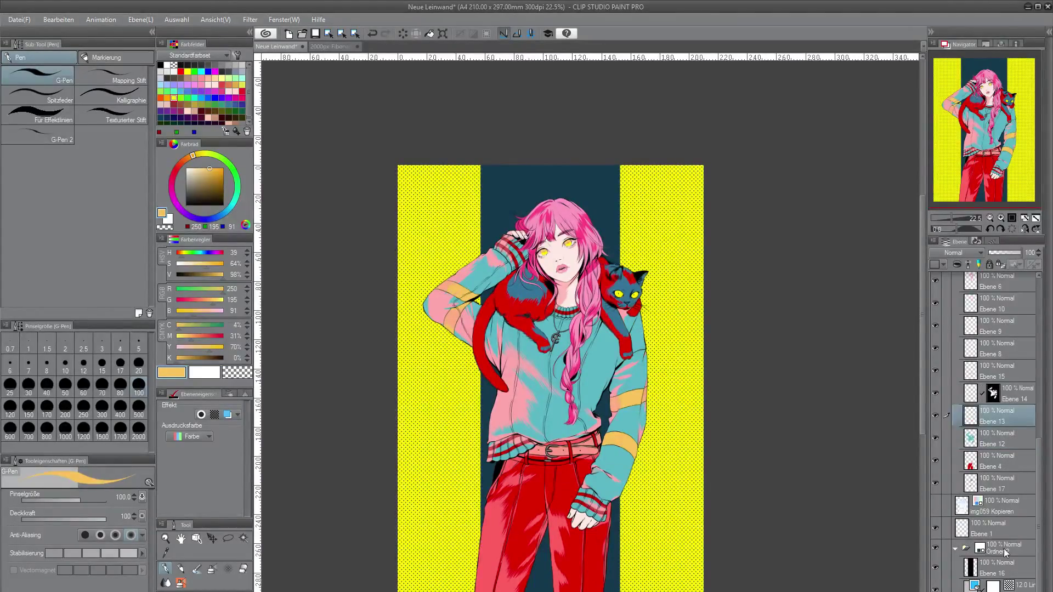
# Try red, black and white as the layer colour of the background folder Ordner 2, and undo the change.
pyautogui.click(1004, 548)
pyautogui.keyDown('alt'); pyautogui.click(590, 548); pyautogui.keyUp('alt')
pyautogui.click(987, 528)
pyautogui.click(998, 549)
pyautogui.click(228, 429)
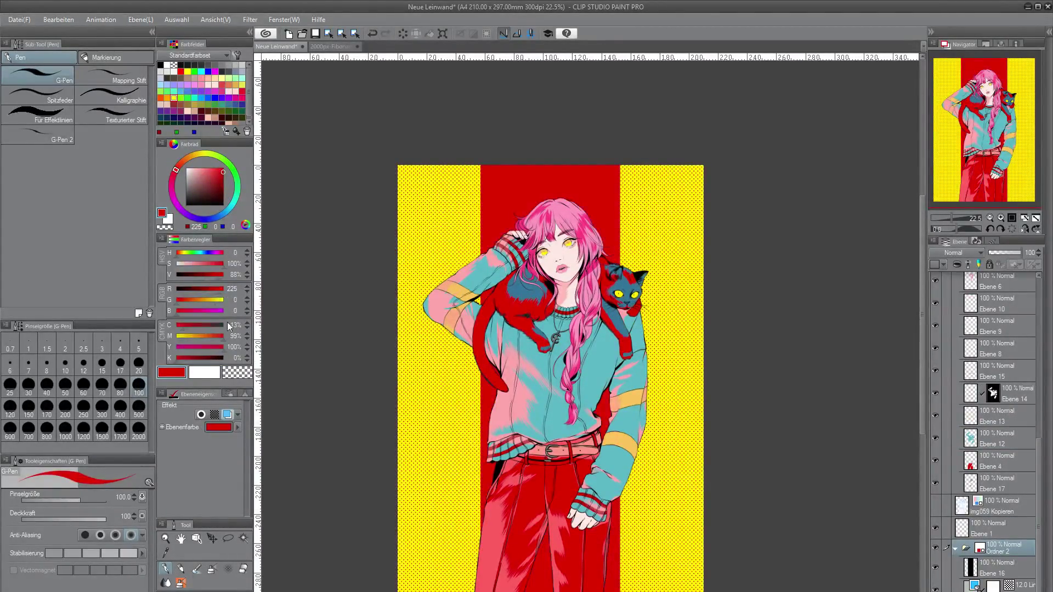
pyautogui.click(160, 65)
pyautogui.click(225, 426)
pyautogui.click(167, 65)
pyautogui.click(226, 426)
pyautogui.hotkey('ctrl', 'z')
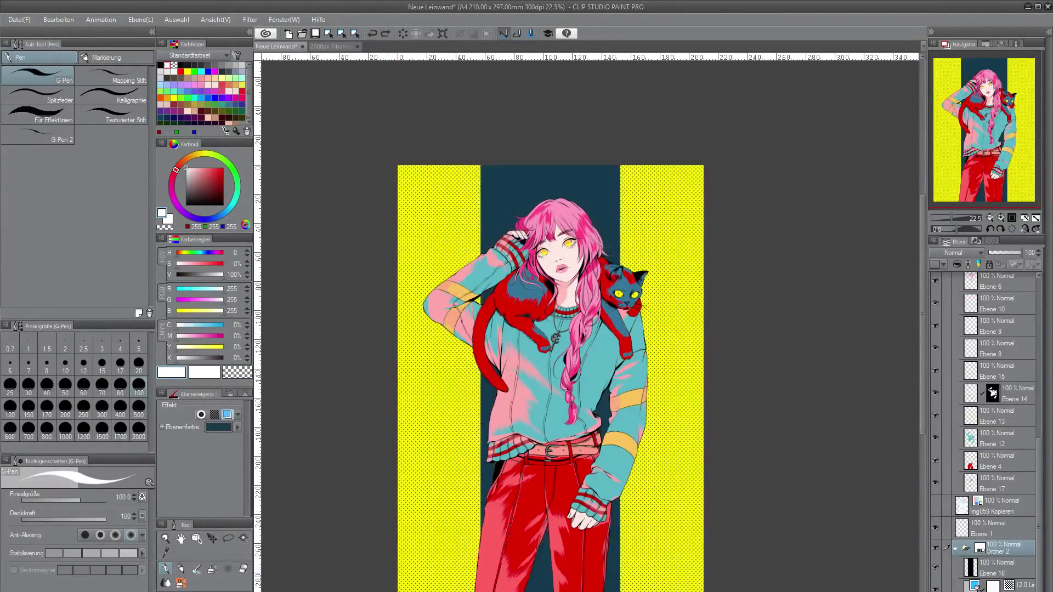
# Move the central stripe layer Ebene 16 out of Ordner 2 and give it the cat's blue as layer colour.
pyautogui.moveTo(990, 568); pyautogui.dragTo(983, 548)
pyautogui.click(228, 414)
pyautogui.keyDown('alt'); pyautogui.click(524, 291); pyautogui.keyUp('alt')
pyautogui.click(224, 427)
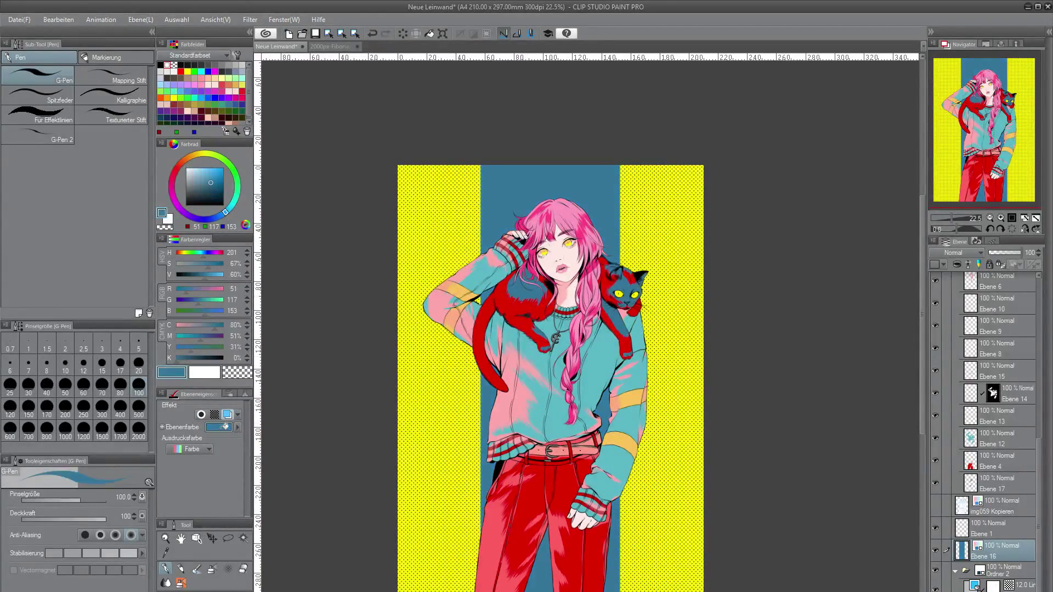
# Lighten the layer colour of the central stripe on Ebene 16 through paler blues to white.
pyautogui.click(202, 177)
pyautogui.click(223, 426)
pyautogui.click(198, 172)
pyautogui.click(224, 427)
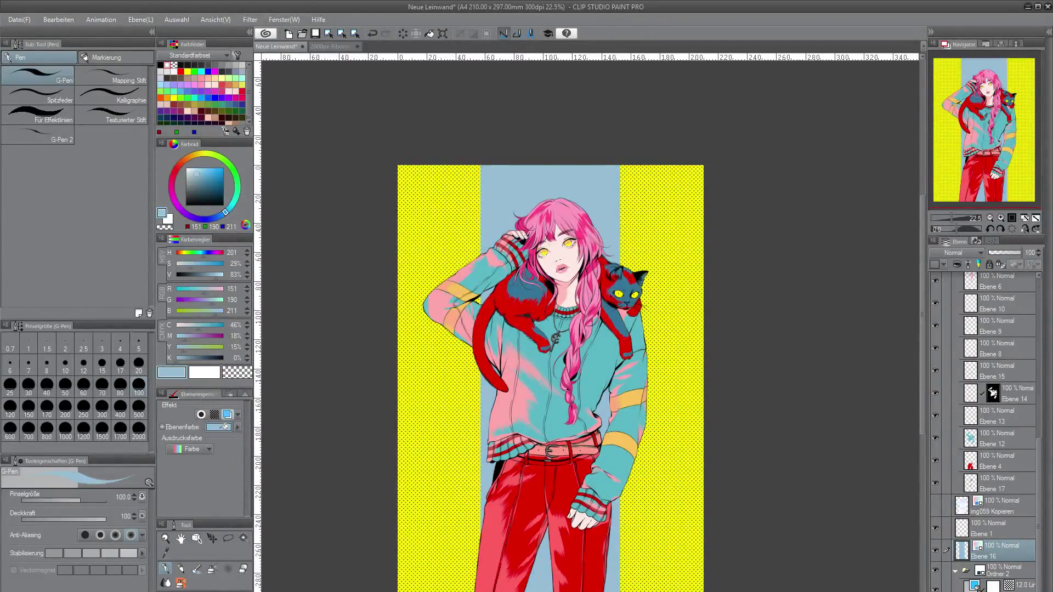
pyautogui.click(186, 169)
pyautogui.click(224, 427)
# Ungroup Ordner 2 and set the background dot tone's layer colour to a light pink (255, 153, 190).
pyautogui.click(1004, 585)
pyautogui.keyDown('alt'); pyautogui.click(571, 473); pyautogui.keyUp('alt')
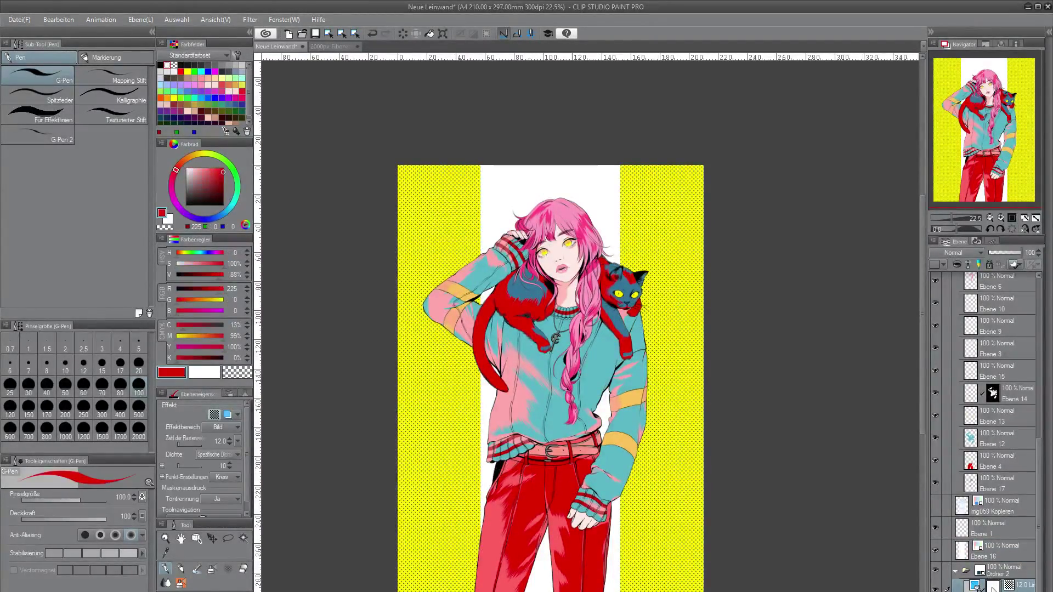
pyautogui.click(1004, 571)
pyautogui.hotkey('ctrl', 'shift', 'g')
pyautogui.click(227, 415)
pyautogui.click(237, 496)
pyautogui.keyDown('alt'); pyautogui.click(572, 412); pyautogui.keyUp('alt')
pyautogui.click(222, 496)
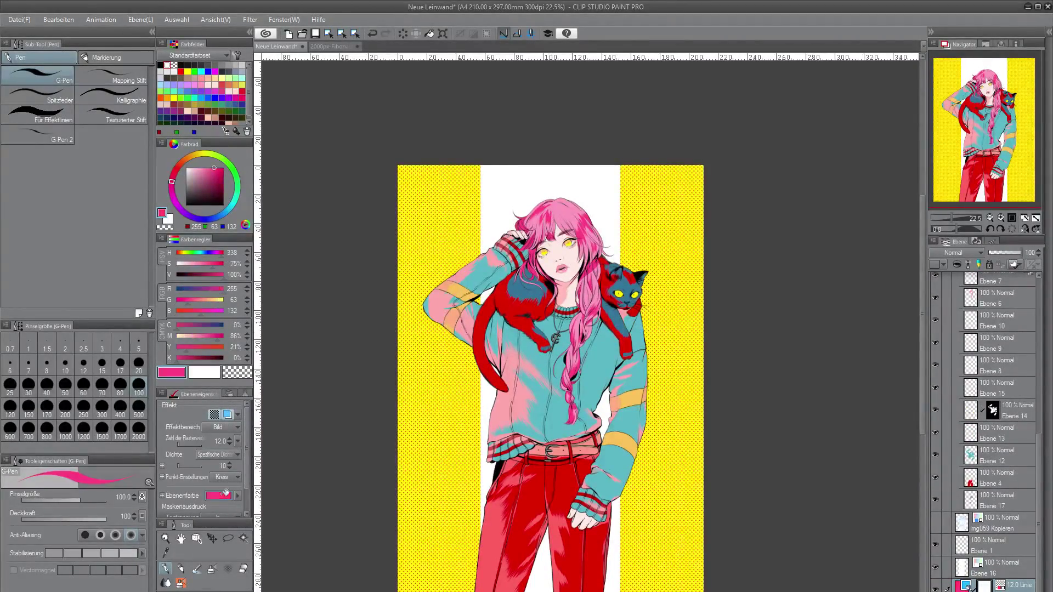
pyautogui.click(219, 496)
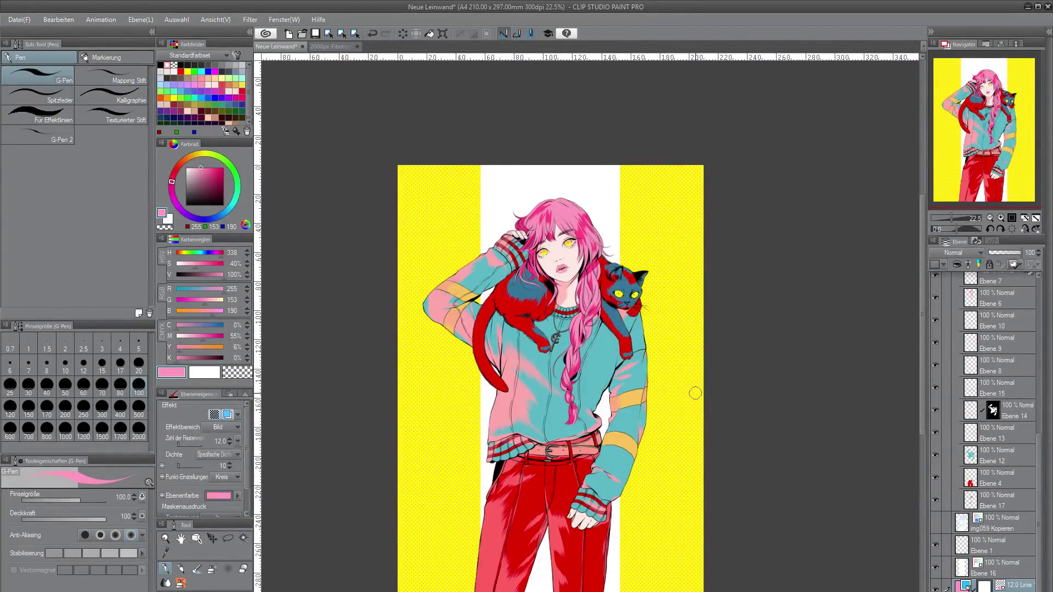
# Add the 25.0 Linie 15% Kreis dot tone above the sweater layer Ebene 12, clip it to that layer, and set its density to 10.
pyautogui.click(995, 452)
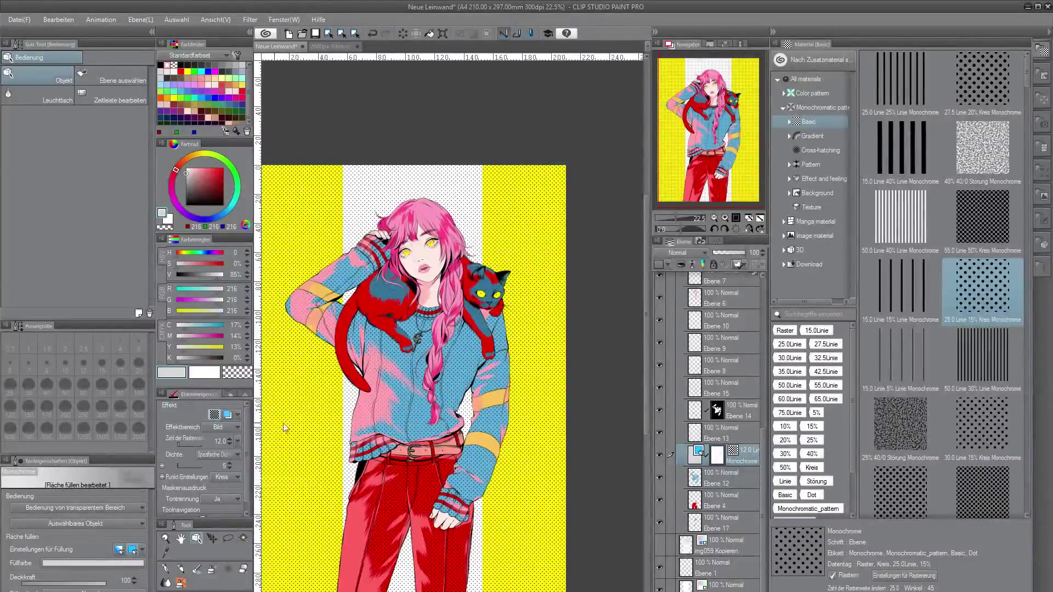
pyautogui.click(681, 265)
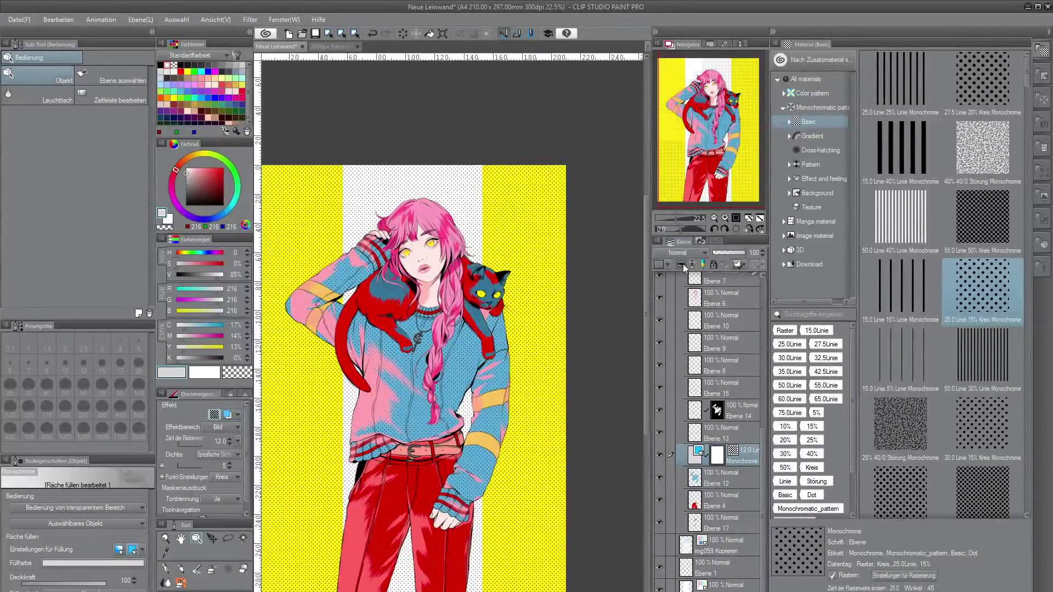
pyautogui.moveTo(500, 541); pyautogui.dragTo(558, 542)
pyautogui.scroll(-1, 558, 539)
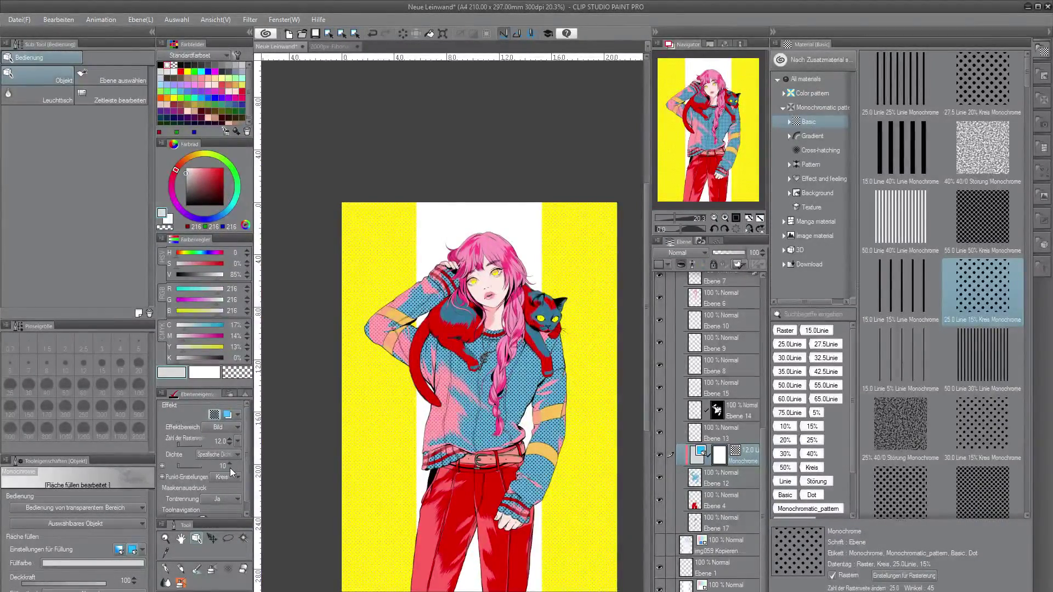
# Ink black shading under the girl's chin on a new layer above Ebene 2 with the G-Pen at size 20.
pyautogui.click(773, 32)
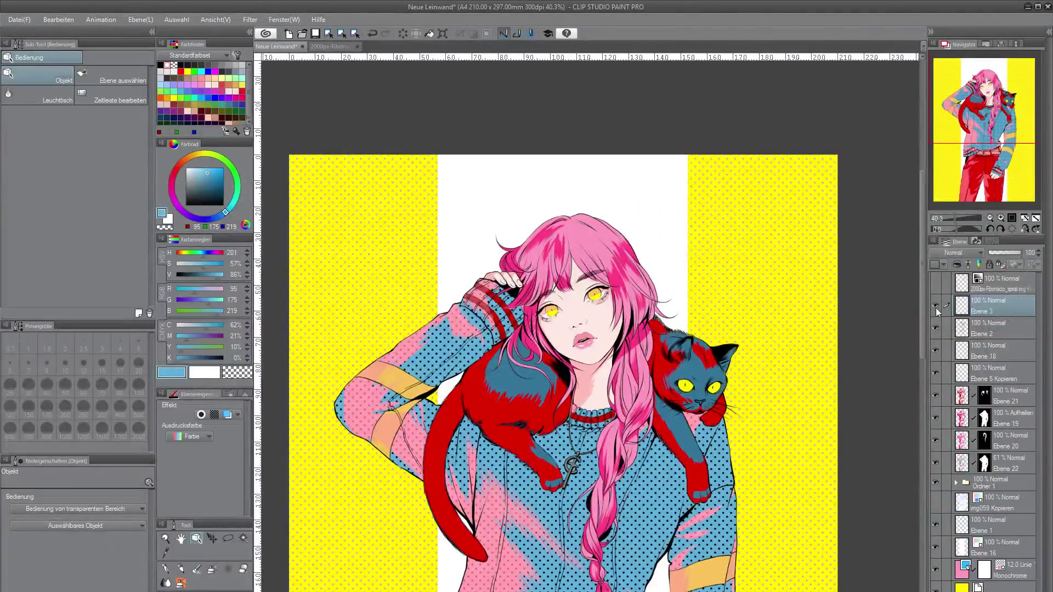
pyautogui.click(936, 329)
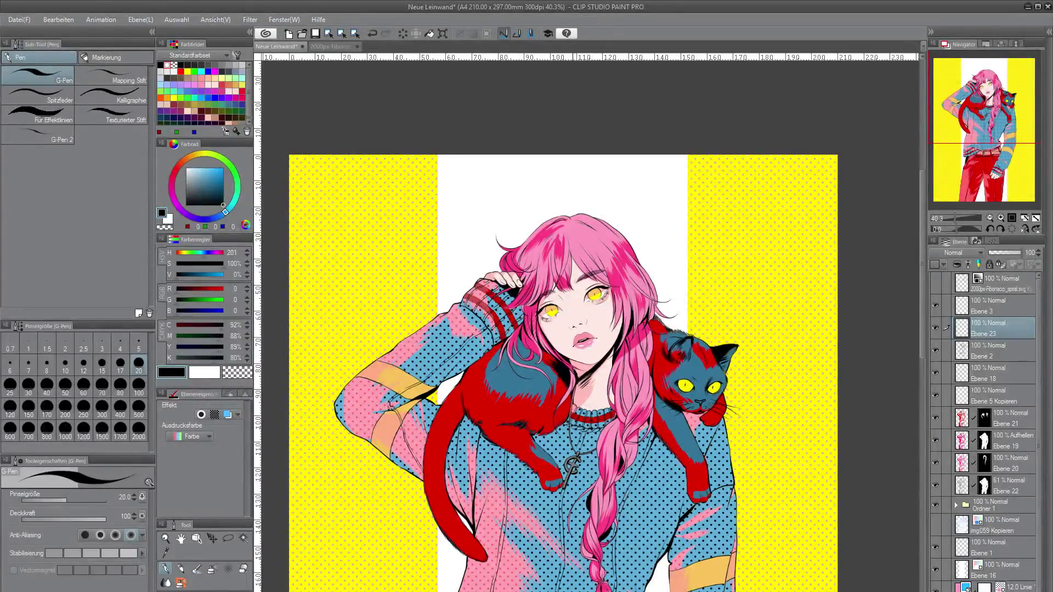
pyautogui.moveTo(574, 375); pyautogui.dragTo(582, 367)
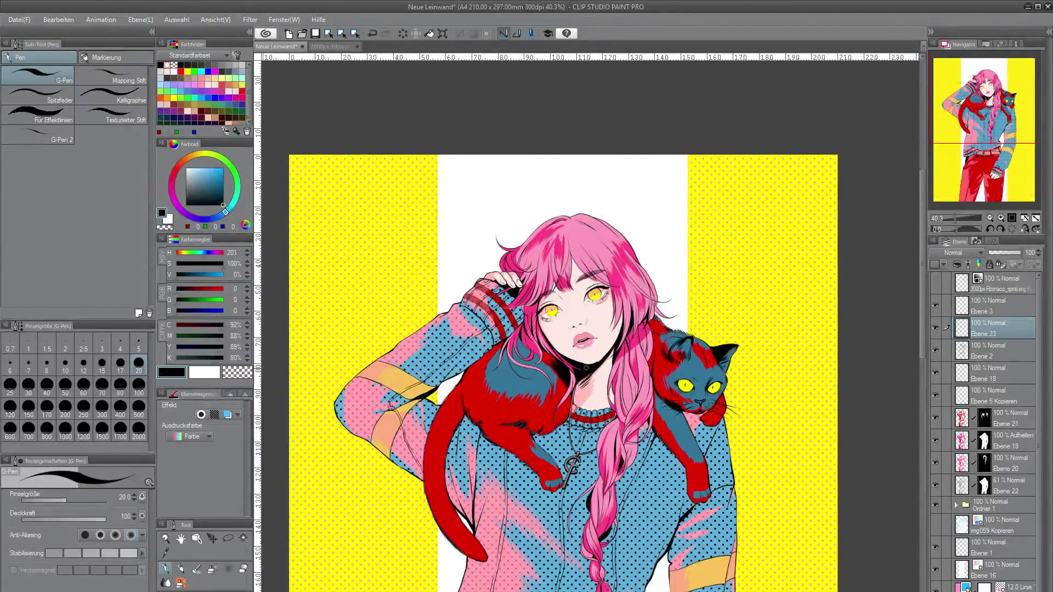